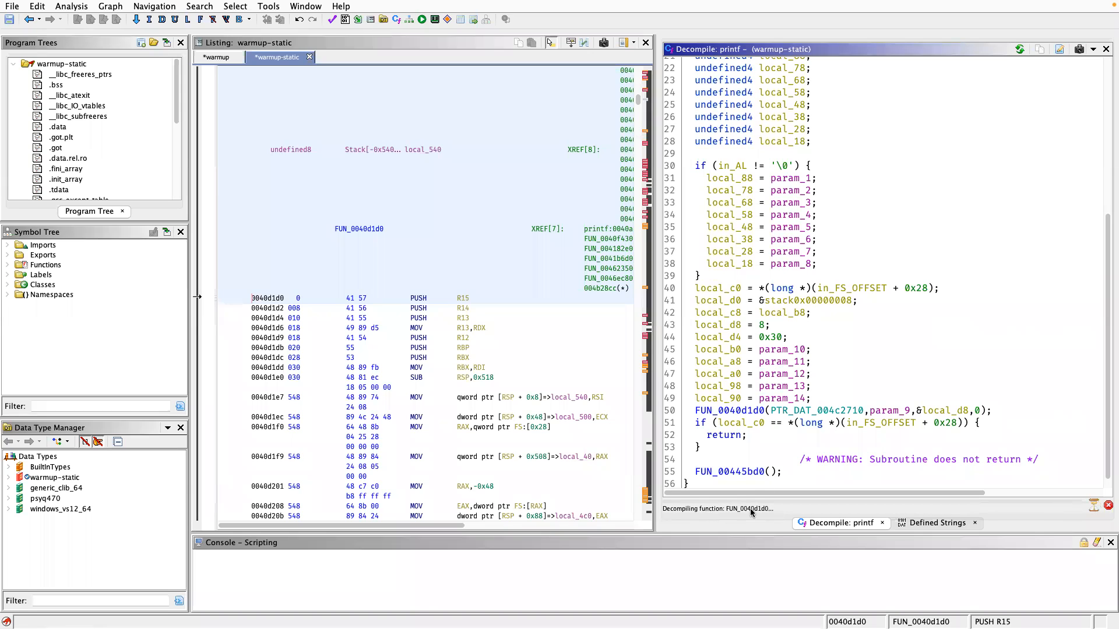
Examine the decompiled code of FUN_0040d1d0, the function called by printf, from its end back through its switch cases.
scroll(777, 459, "down", 20)
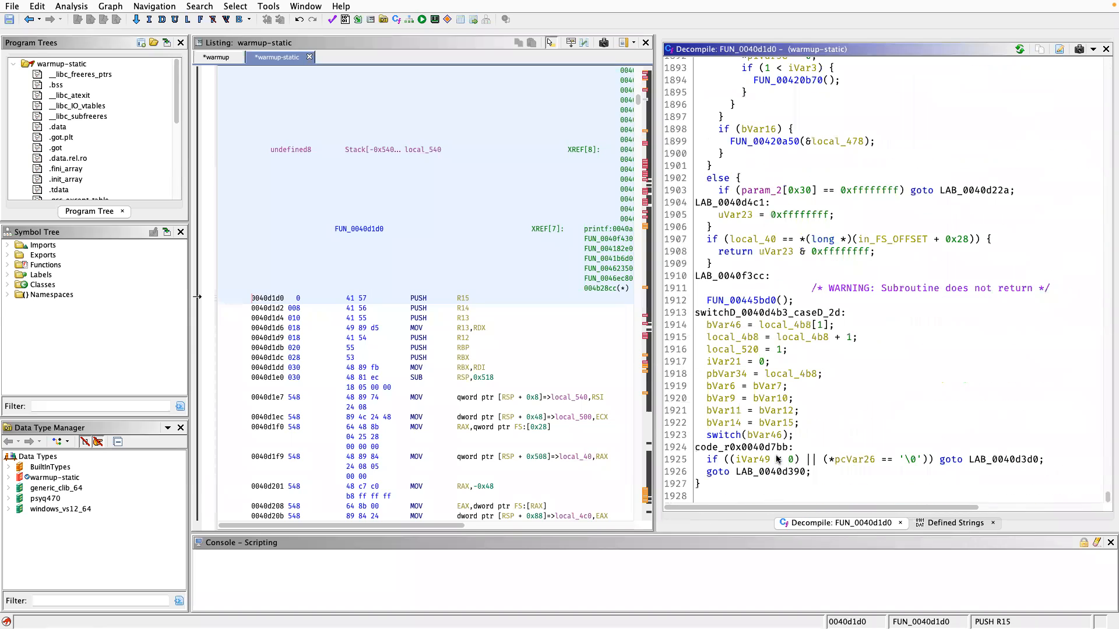
scroll(762, 472, "up", 20)
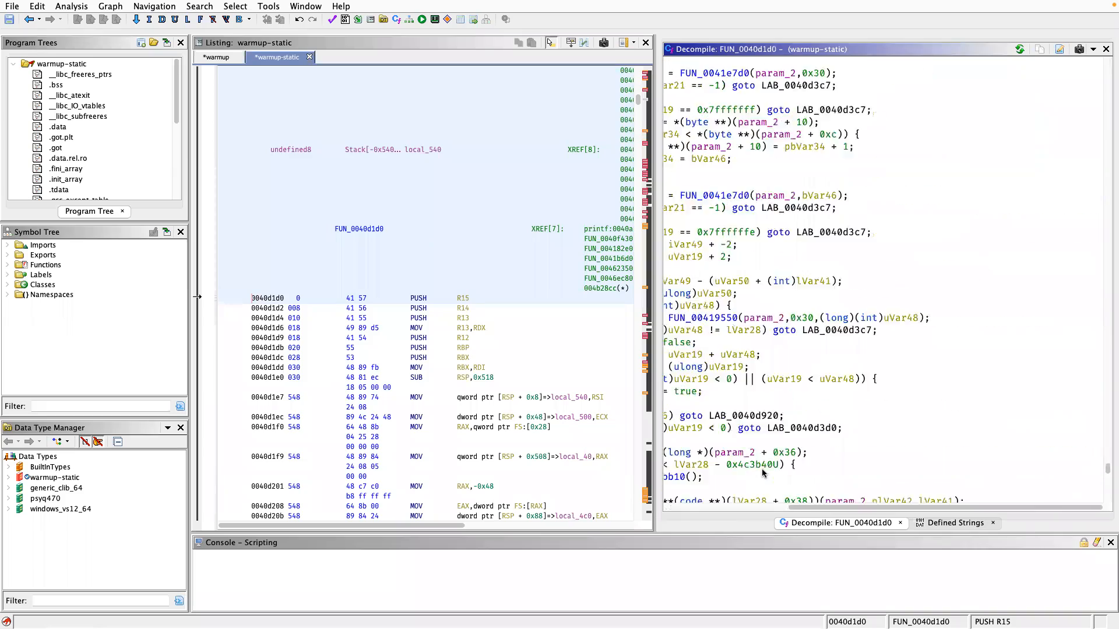
scroll(762, 472, "up", 15)
scroll(764, 472, "up", 15)
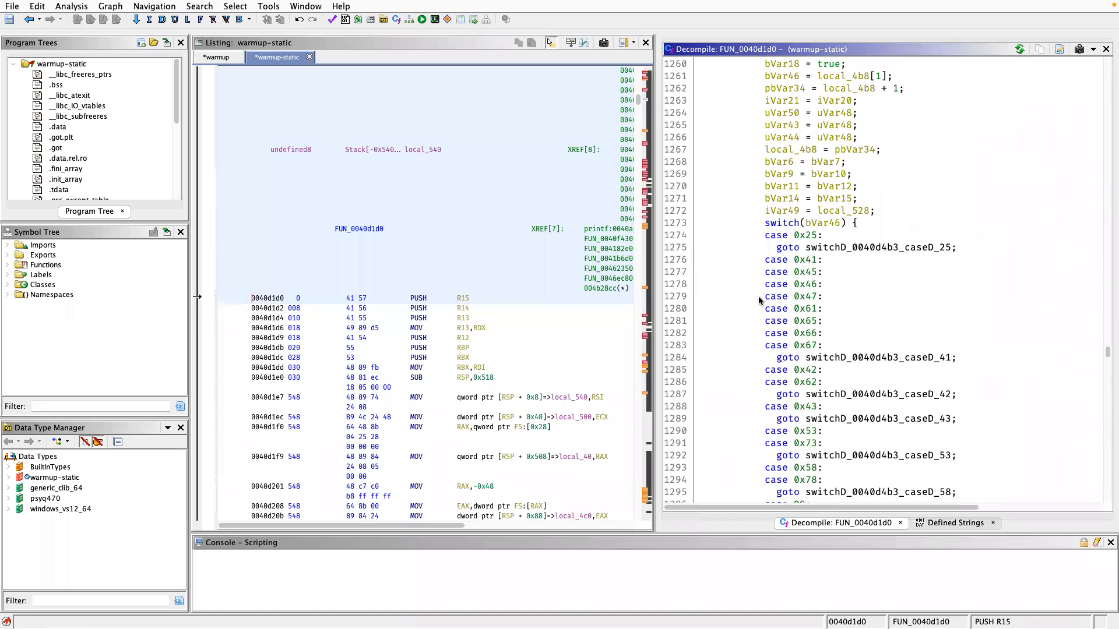
scroll(759, 302, "up", 13)
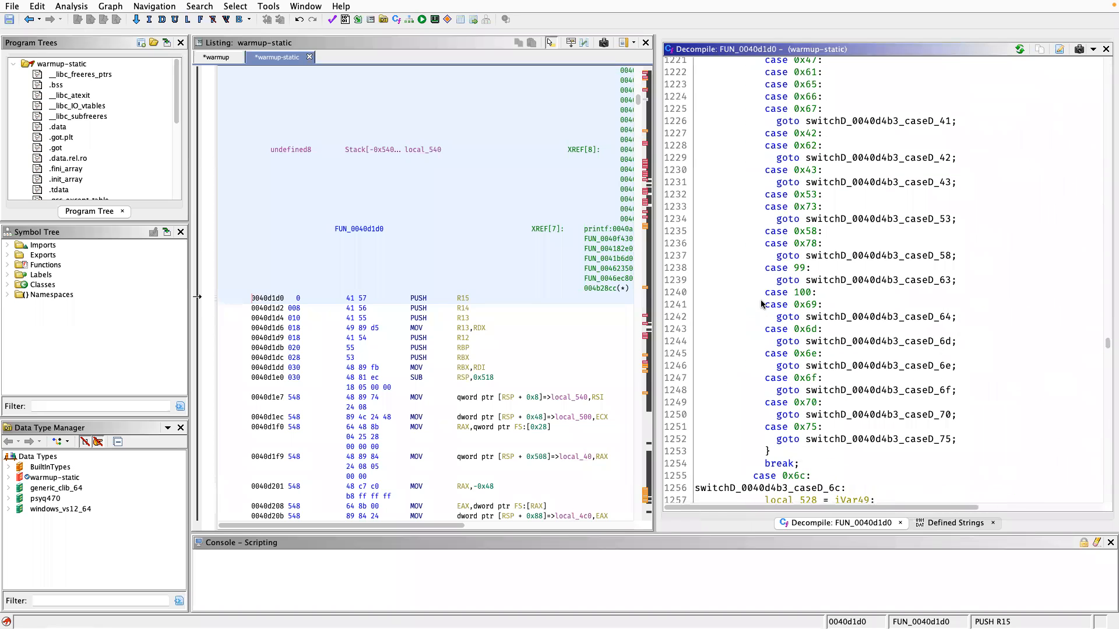
scroll(761, 304, "up", 10)
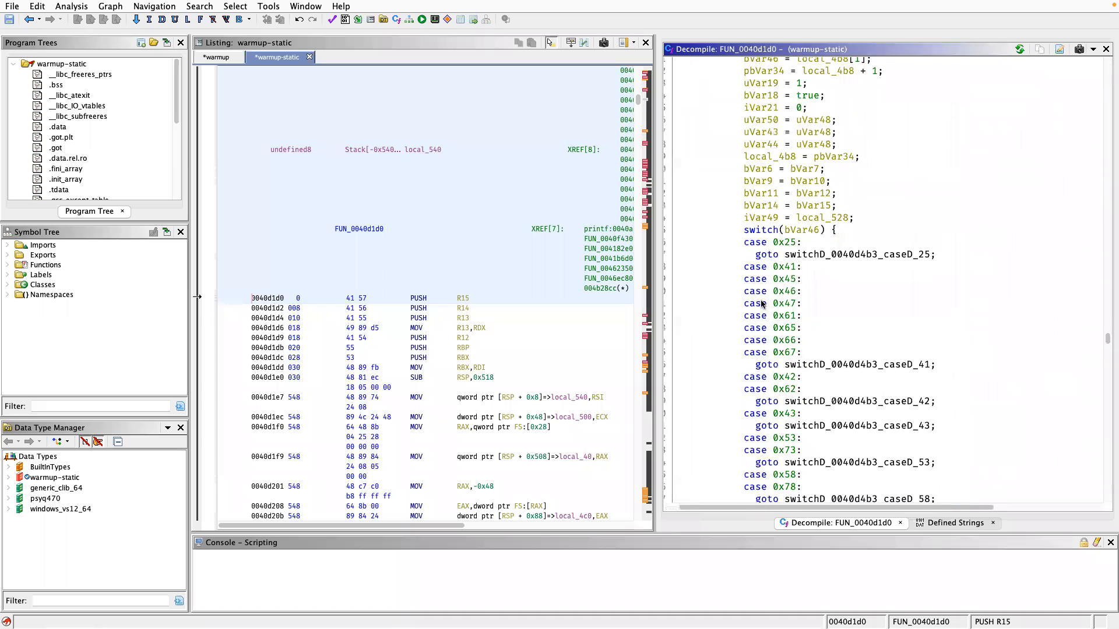
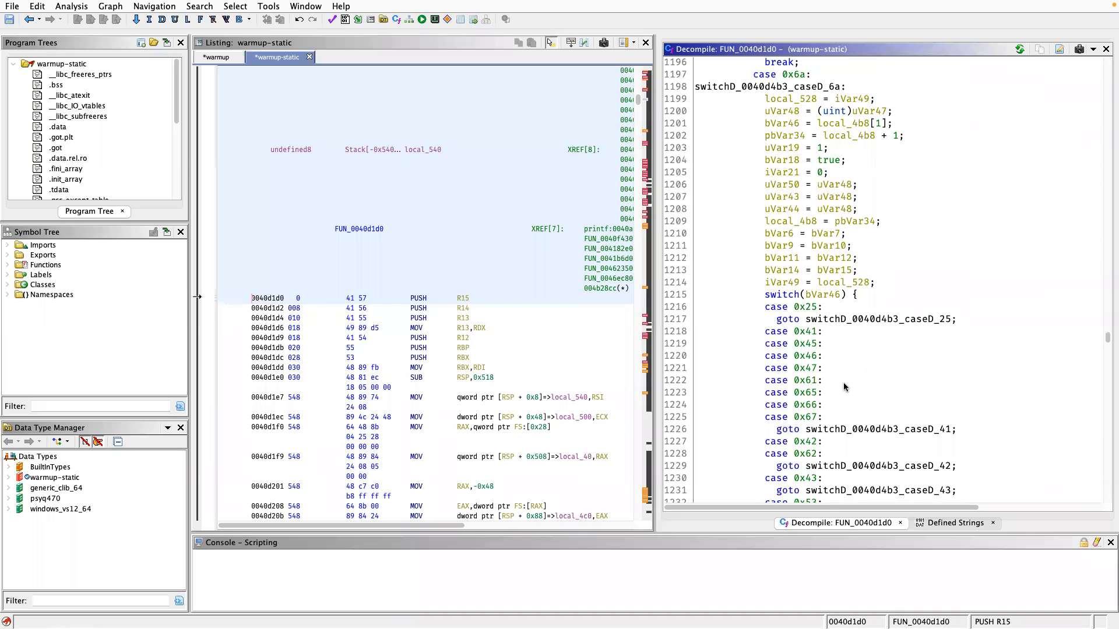
Skim the rest of FUN_0040d1d0's decompiled code, from its early switch cases to its closing lines, to gauge its overall size and structure.
scroll(848, 416, "up", 20)
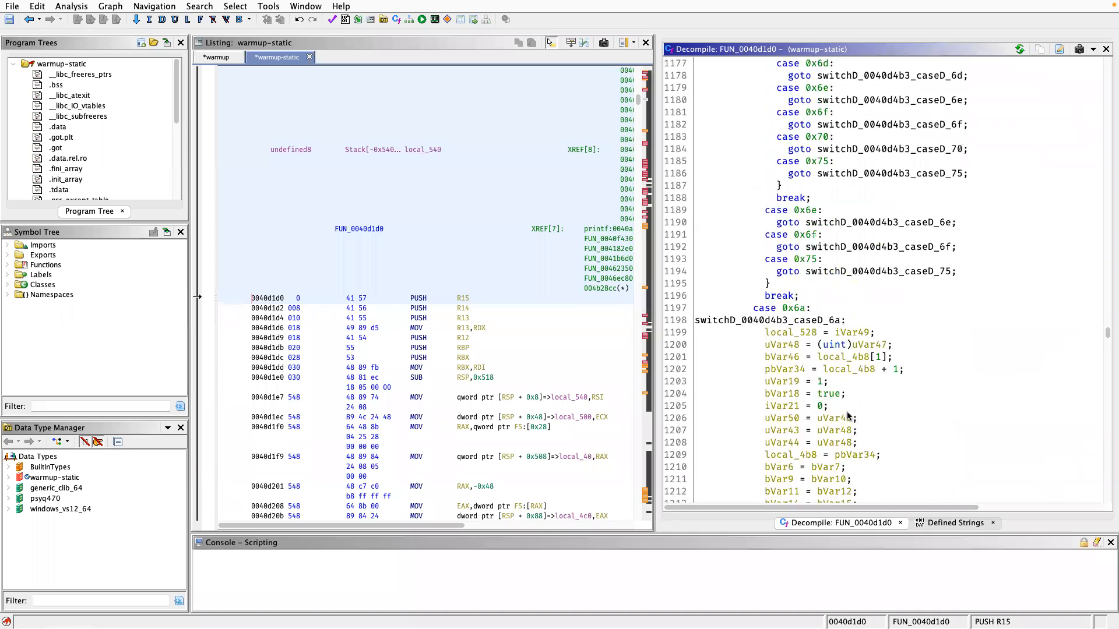
scroll(848, 416, "up", 20)
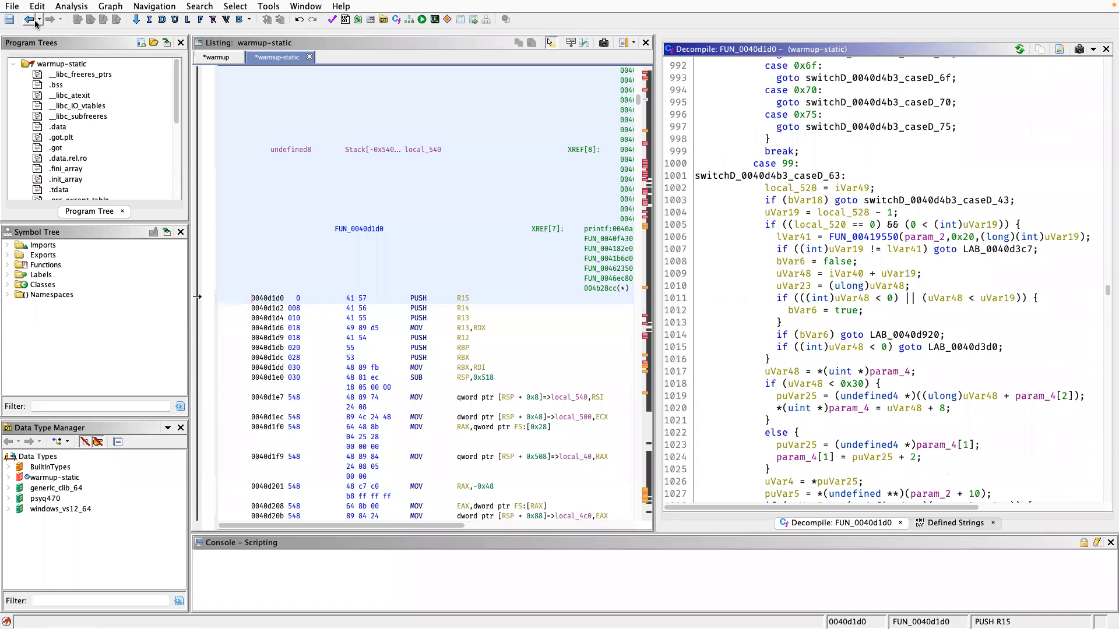
scroll(941, 310, "up", 20)
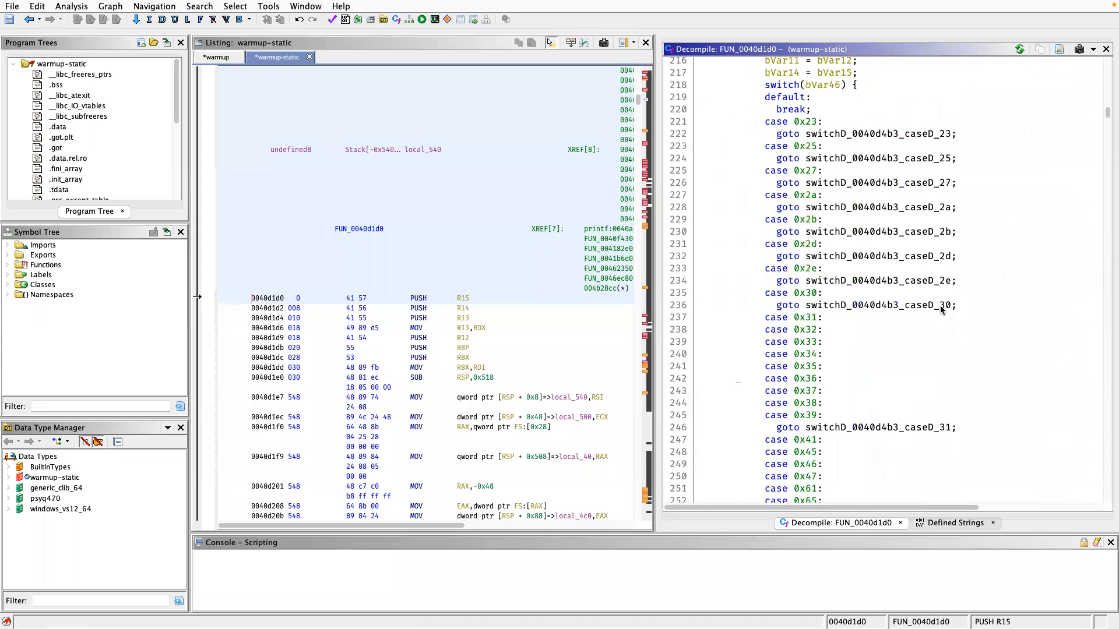
scroll(940, 305, "down", 20)
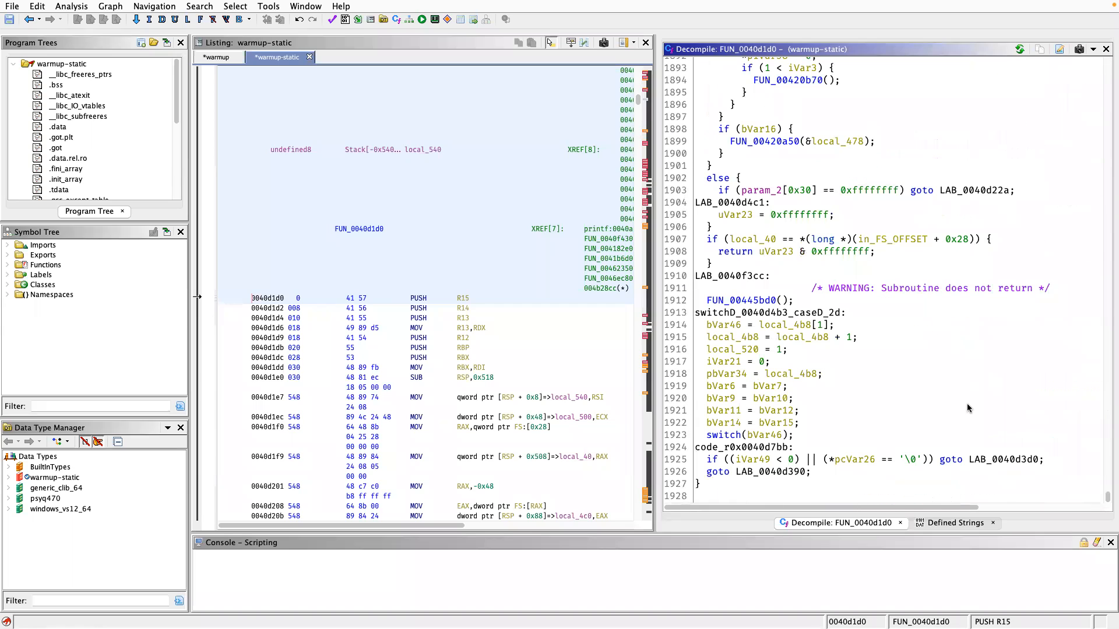
scroll(994, 426, "up", 20)
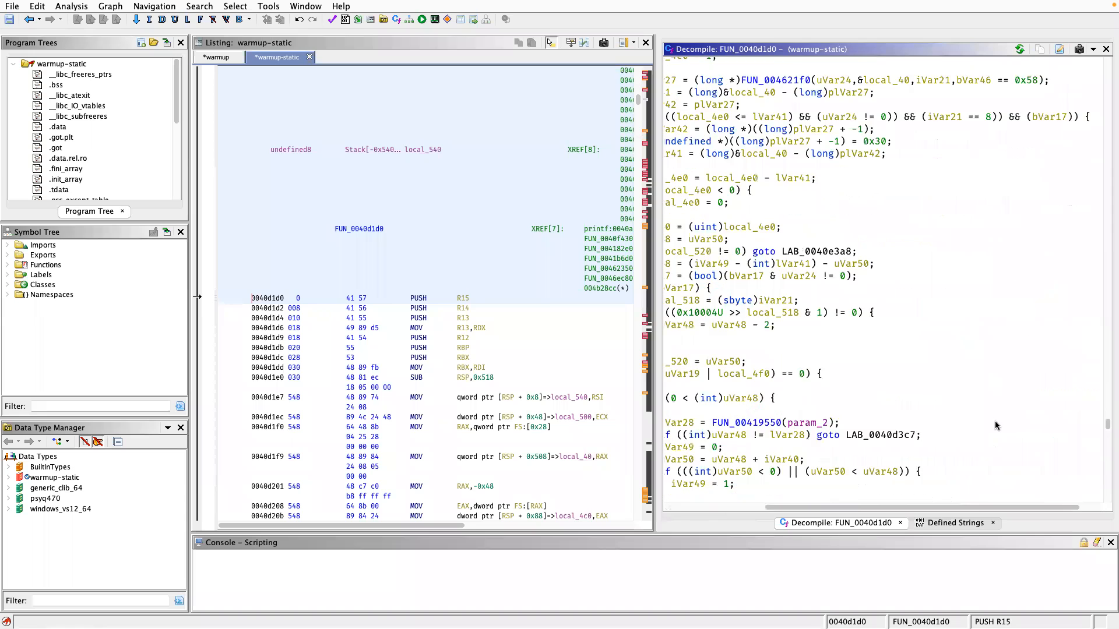
scroll(995, 420, "up", 4)
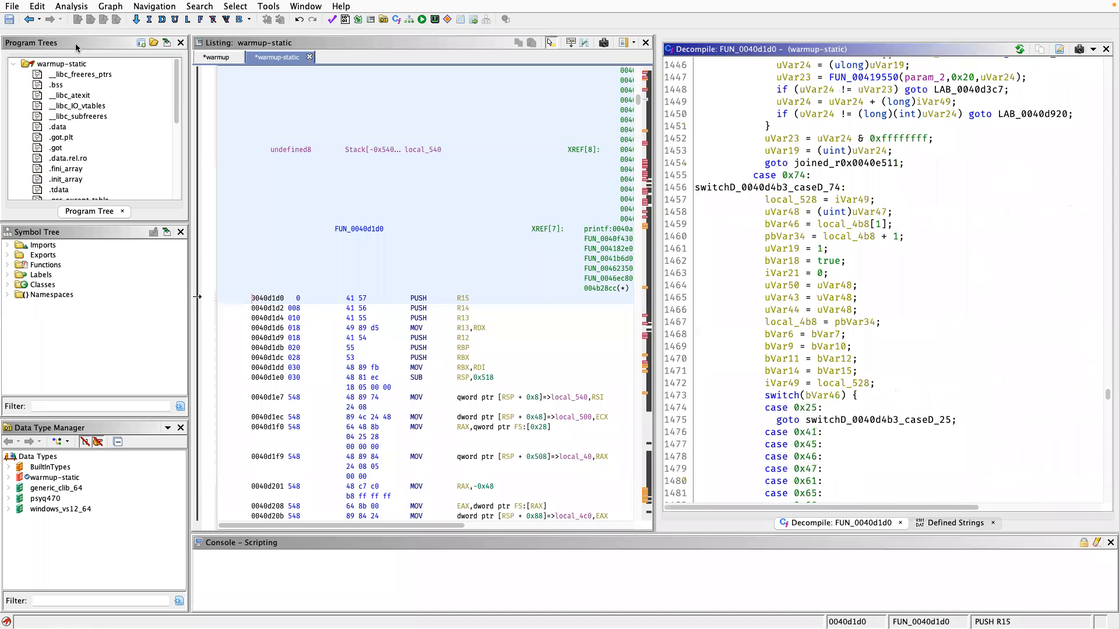
Return to the previous location in printf and review its decompiled body around the call to FUN_0040d1d0.
left_click(34, 24)
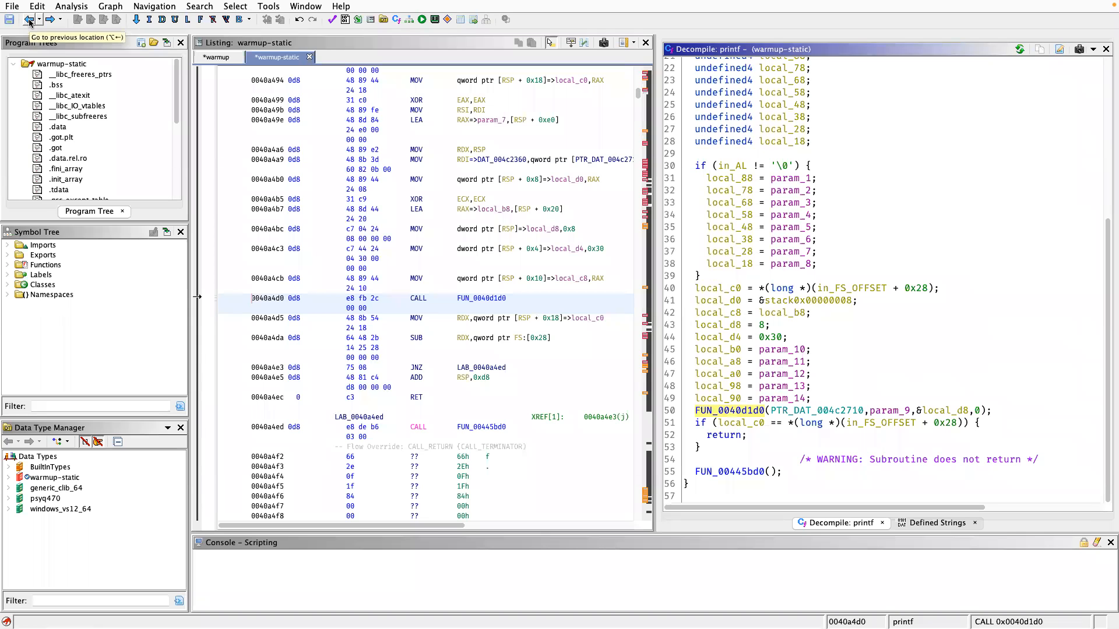
scroll(789, 333, "up", 1)
scroll(789, 334, "down", 1)
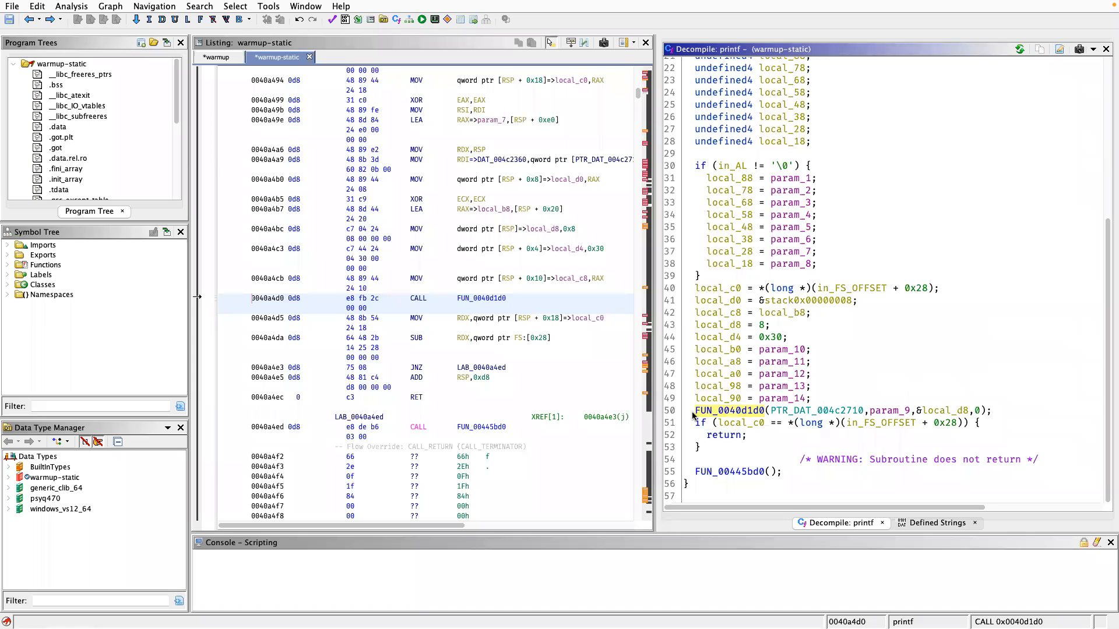
Open the decompiled code of FUN_0040d1d0 from its call in printf.
scroll(721, 430, "up", 4)
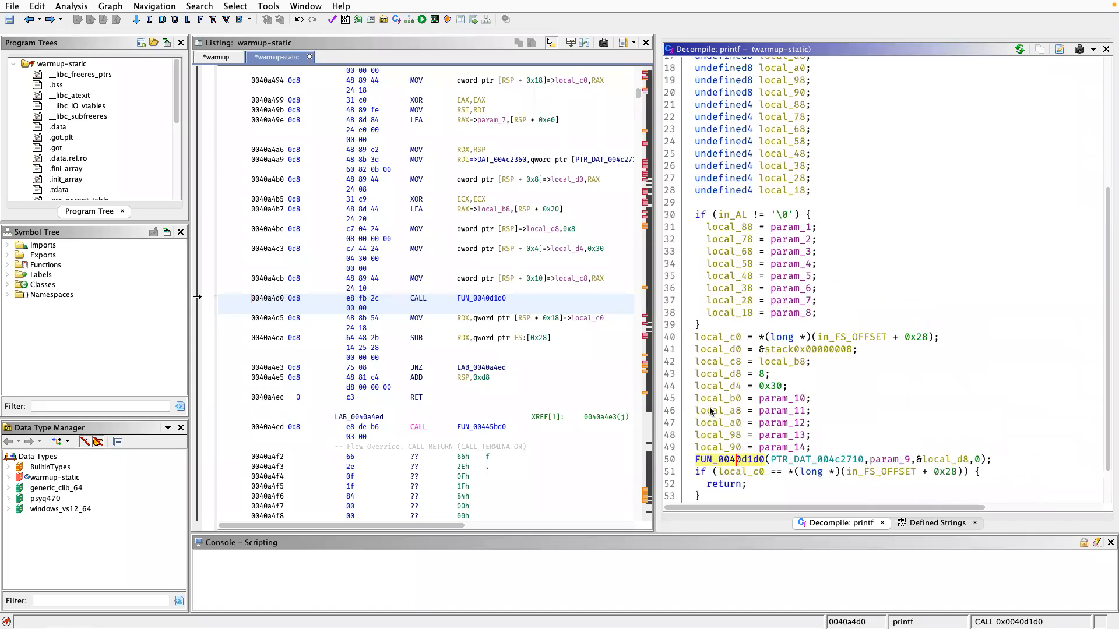
double_click(733, 456)
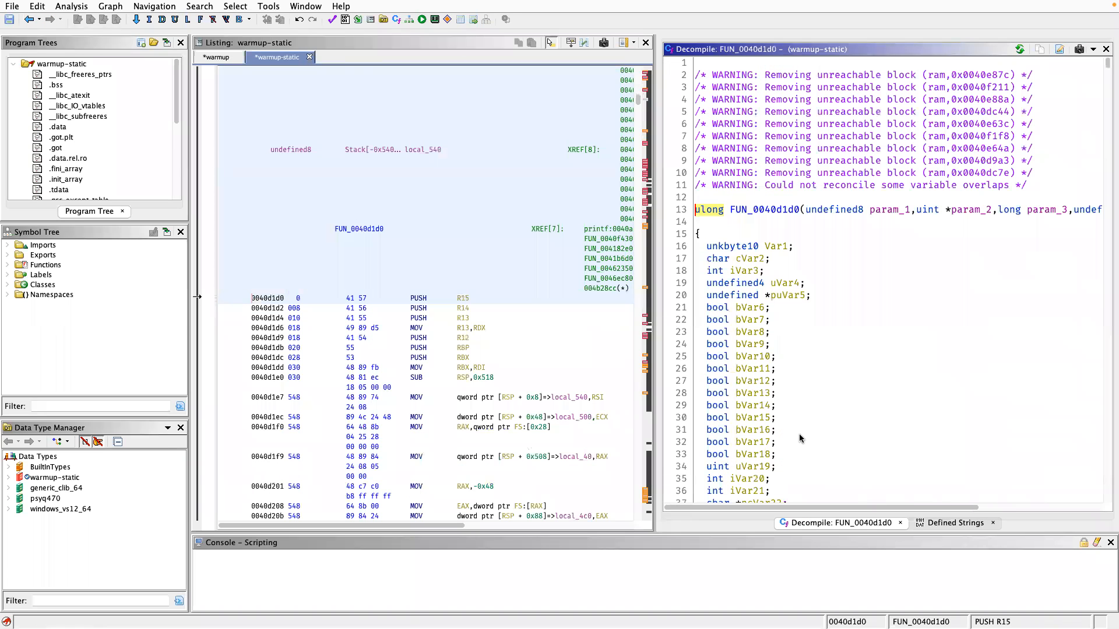
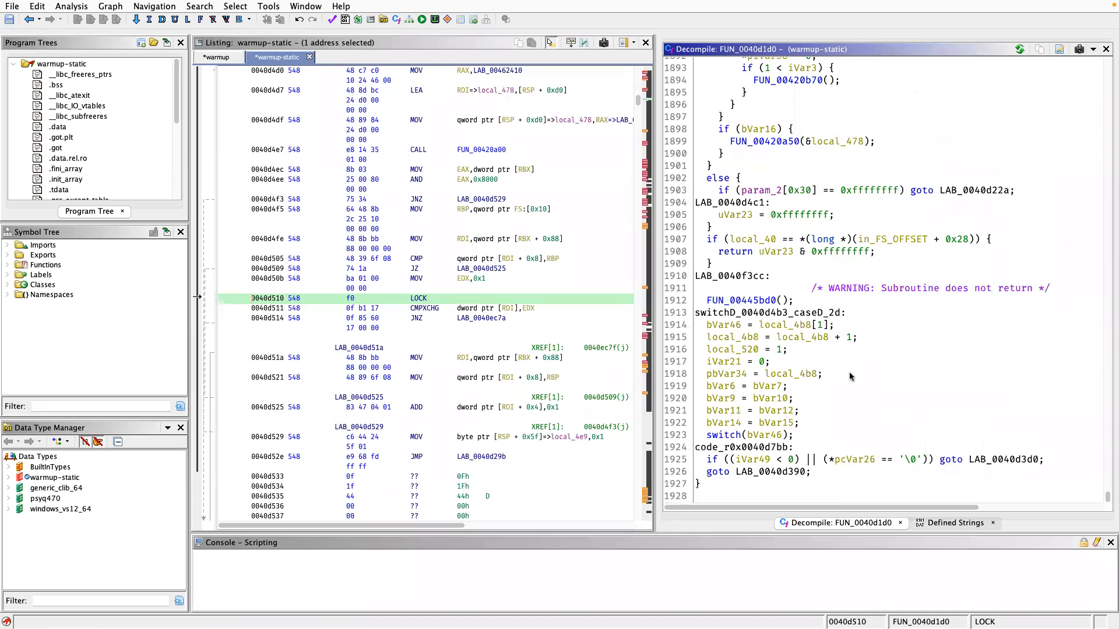
Look through the decompiled code of FUN_0040d1d0 from its end back towards the beginning to examine its length and branching.
scroll(851, 376, "up", 3)
scroll(849, 377, "up", 19)
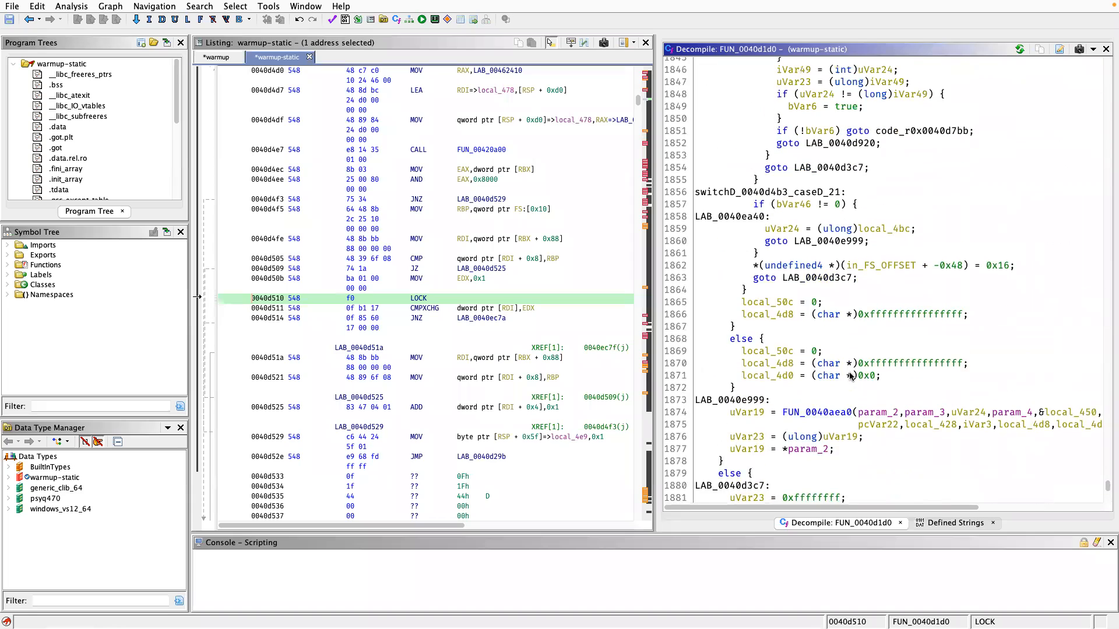
scroll(850, 377, "up", 20)
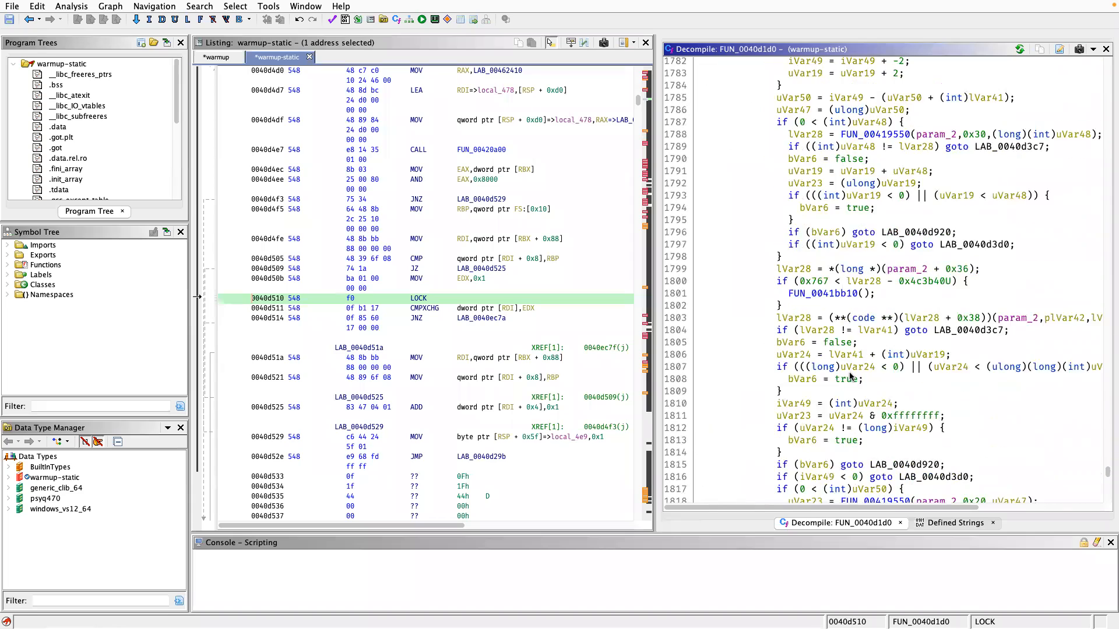
scroll(850, 377, "up", 20)
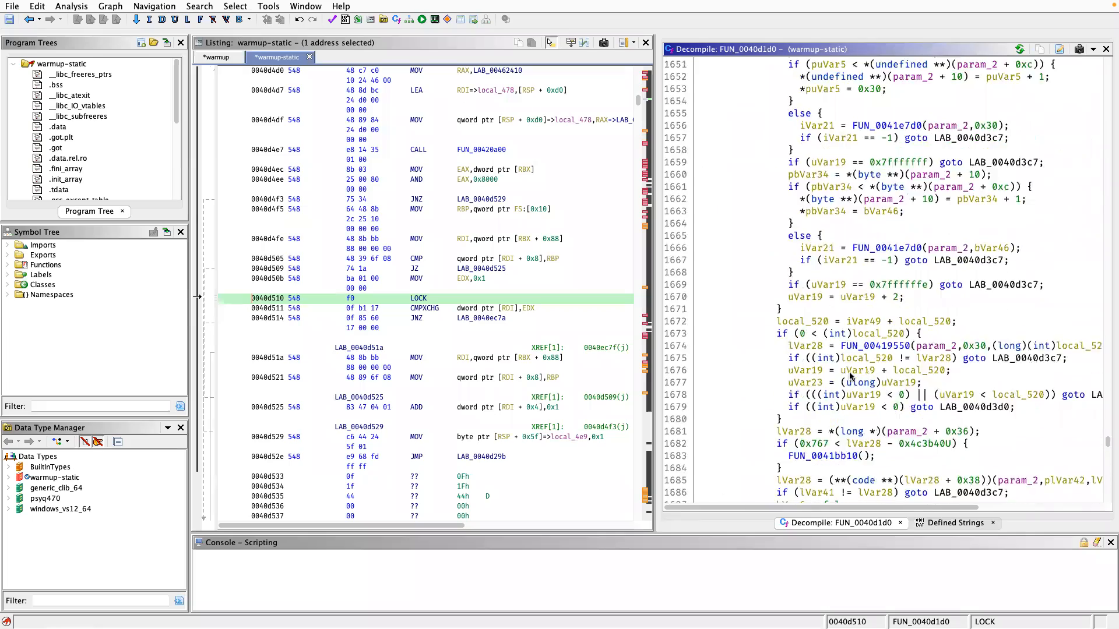
scroll(850, 377, "up", 20)
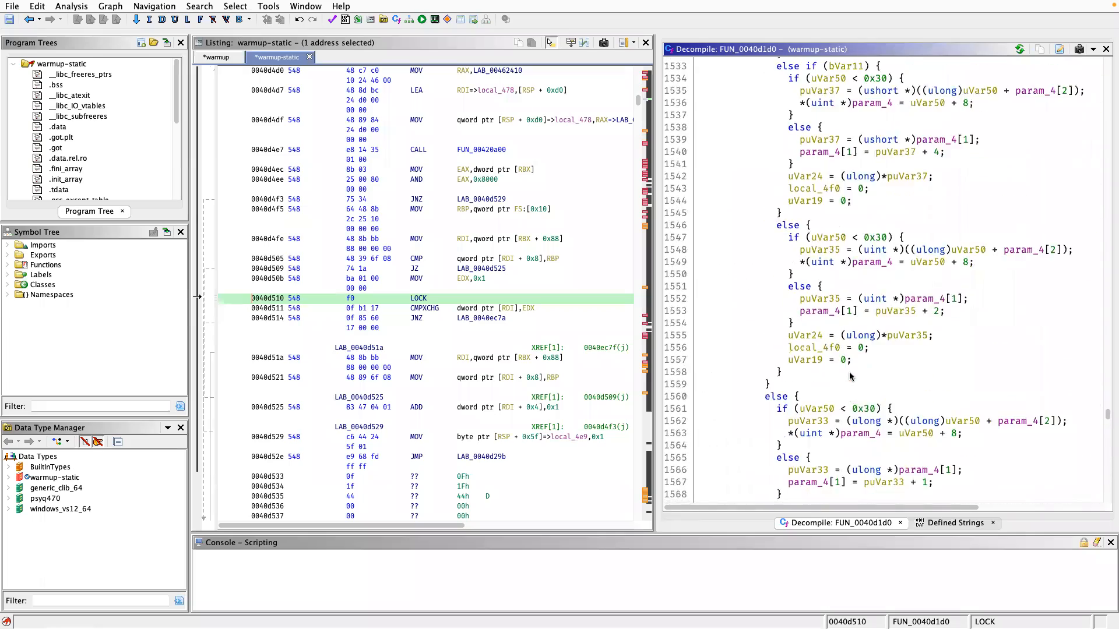
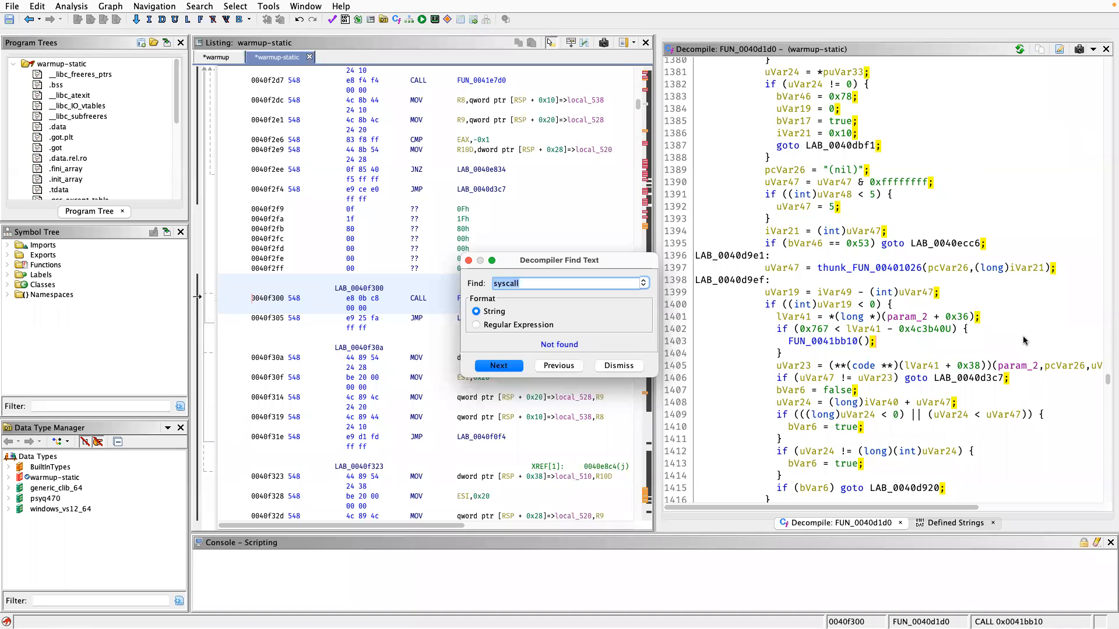
Close the decompiler text search for "syscall" to return to the decompiled code of FUN_0040d1d0.
key("Escape")
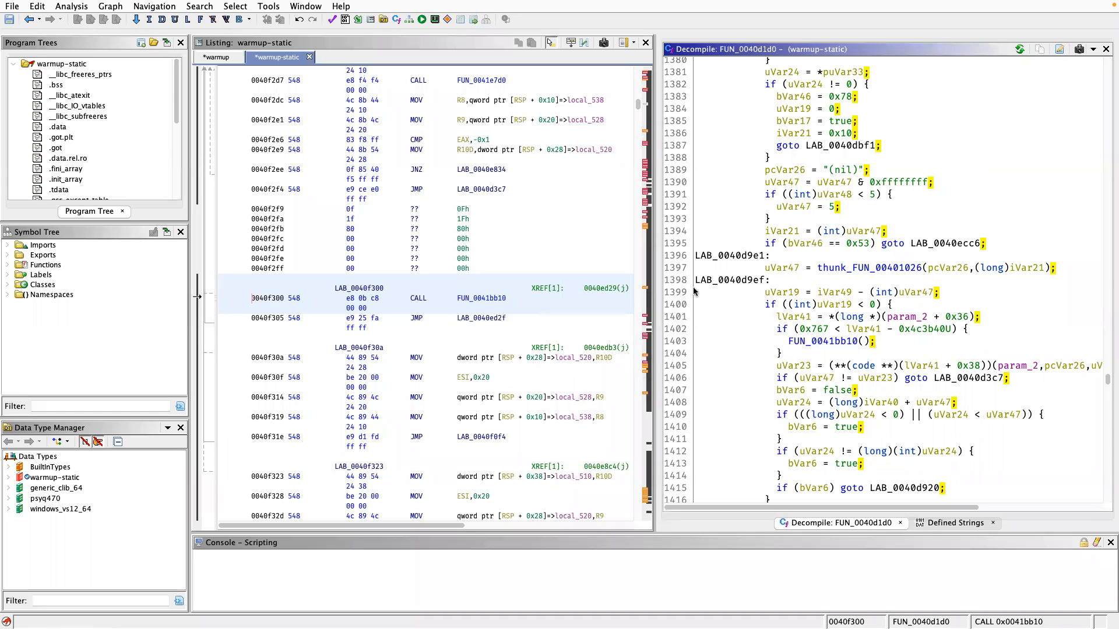
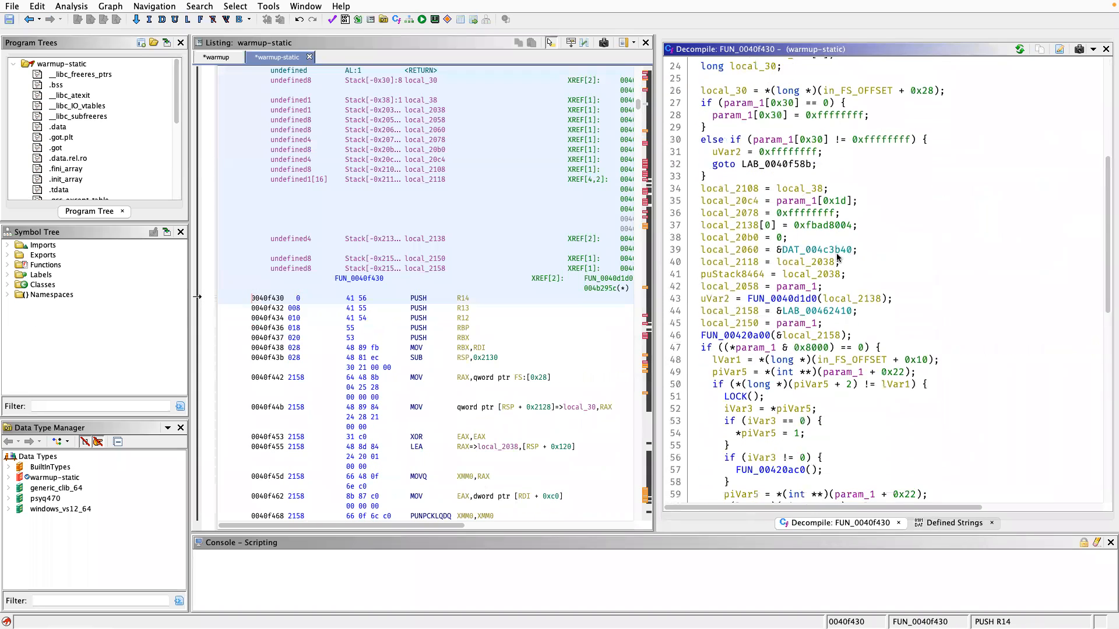
Read through the decompiled code of FUN_0040f430 to examine its function calls and look for a syscall.
scroll(836, 258, "up", 10)
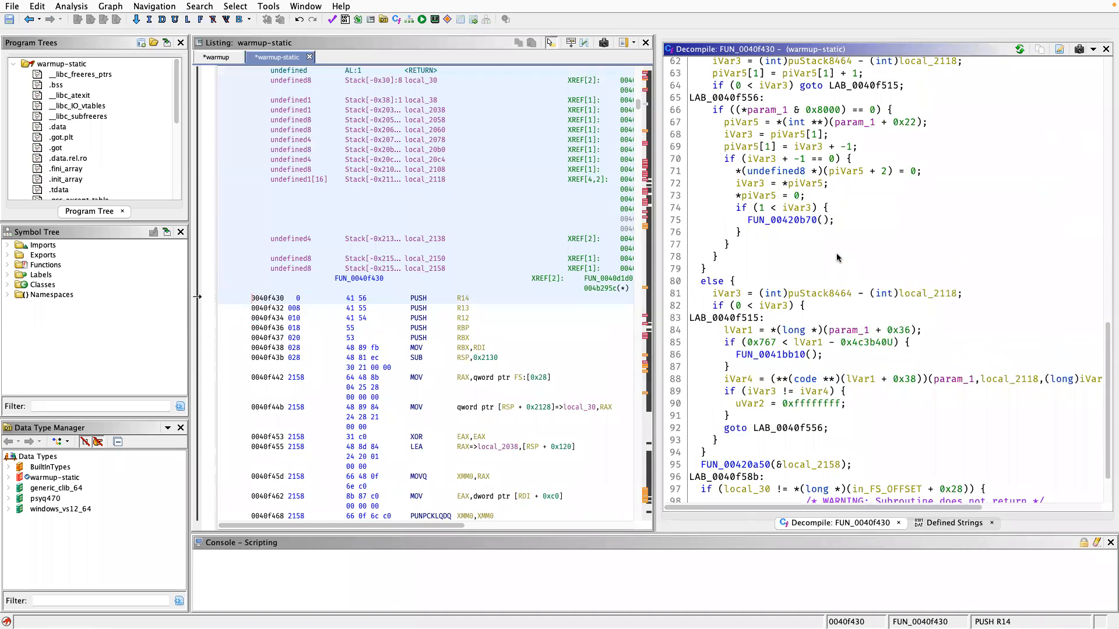
scroll(836, 258, "up", 4)
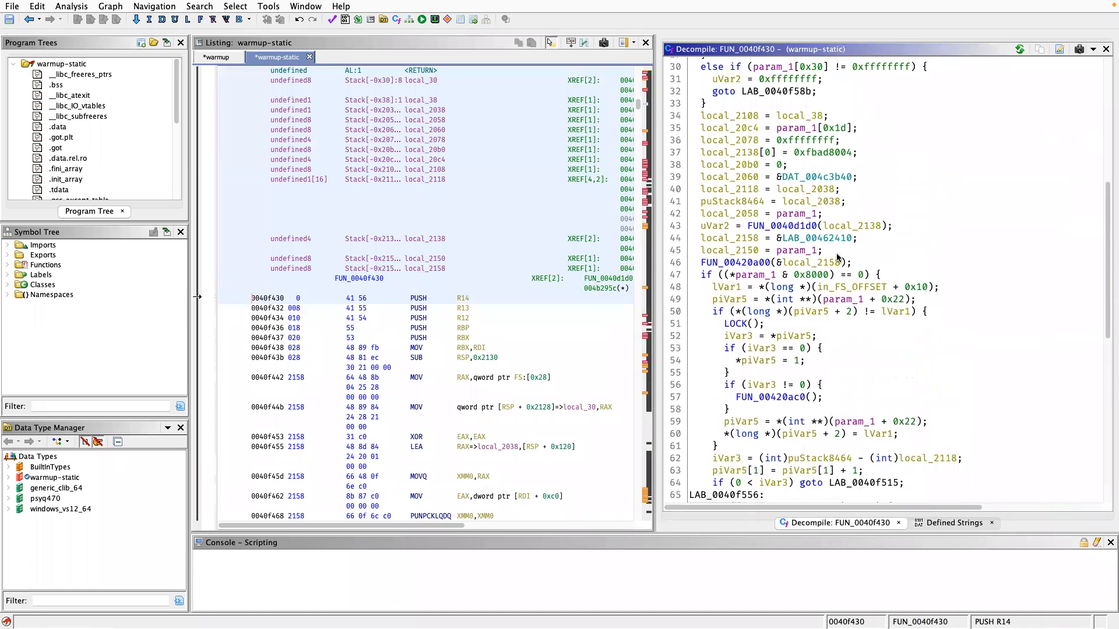
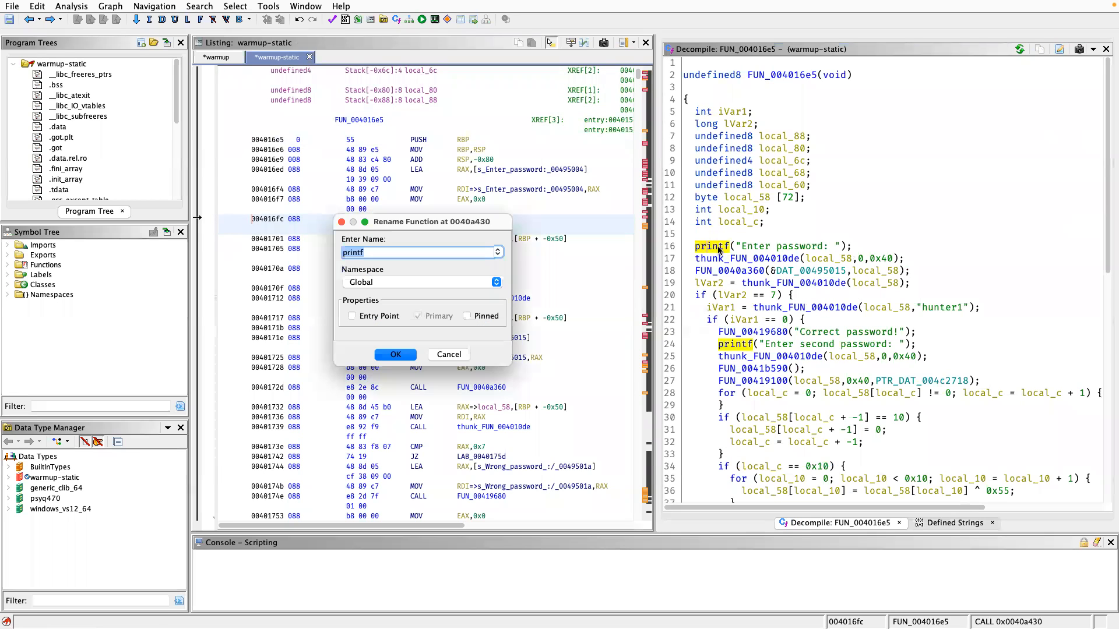
Rename the function called with "Enter password: " as print.
type("print")
key("Return")
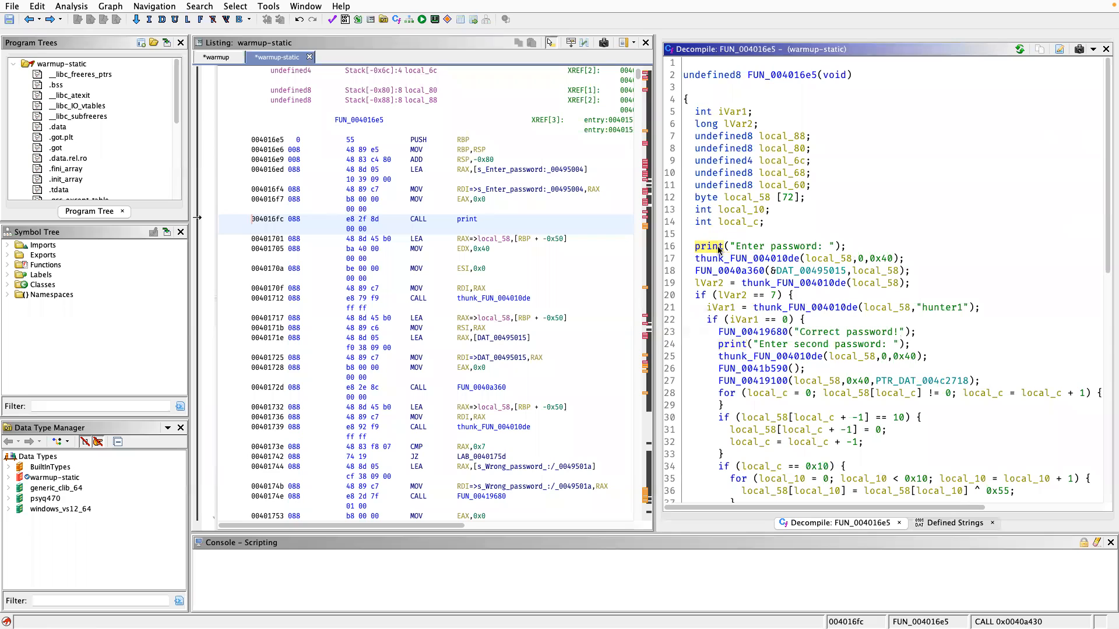
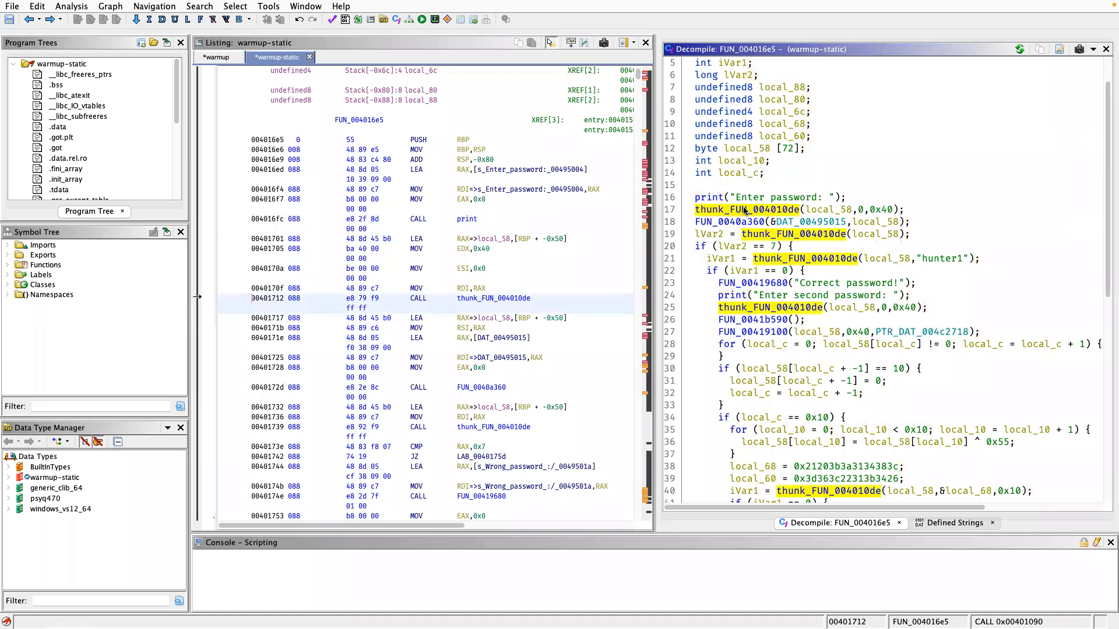
Switch to the warmup program to compare the library calls in its decompiled main function with those in warmup-static.
left_click(226, 57)
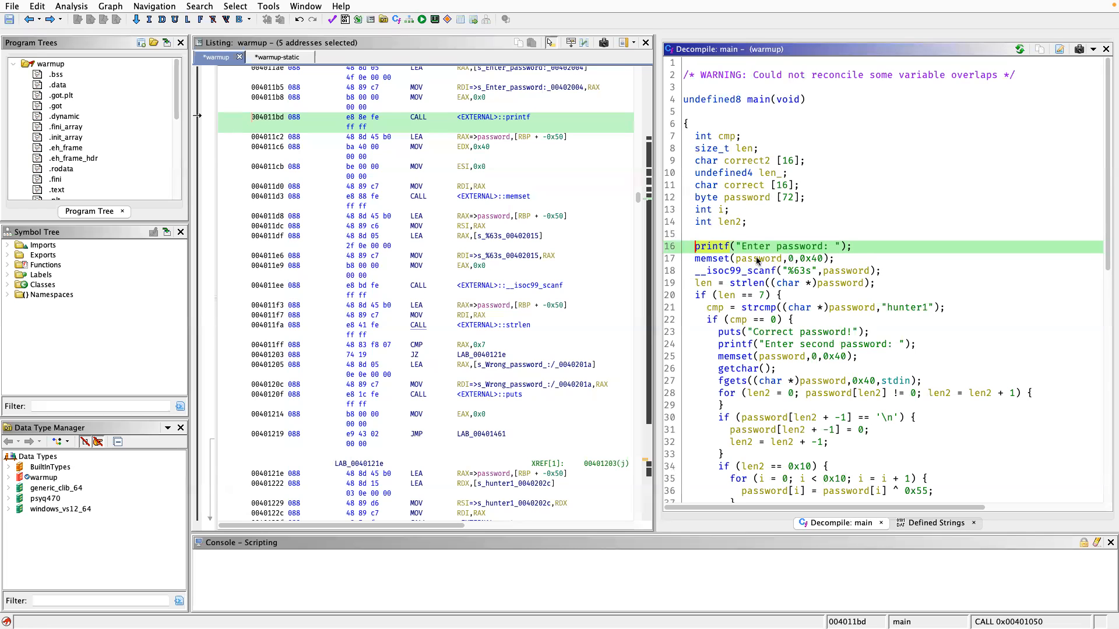
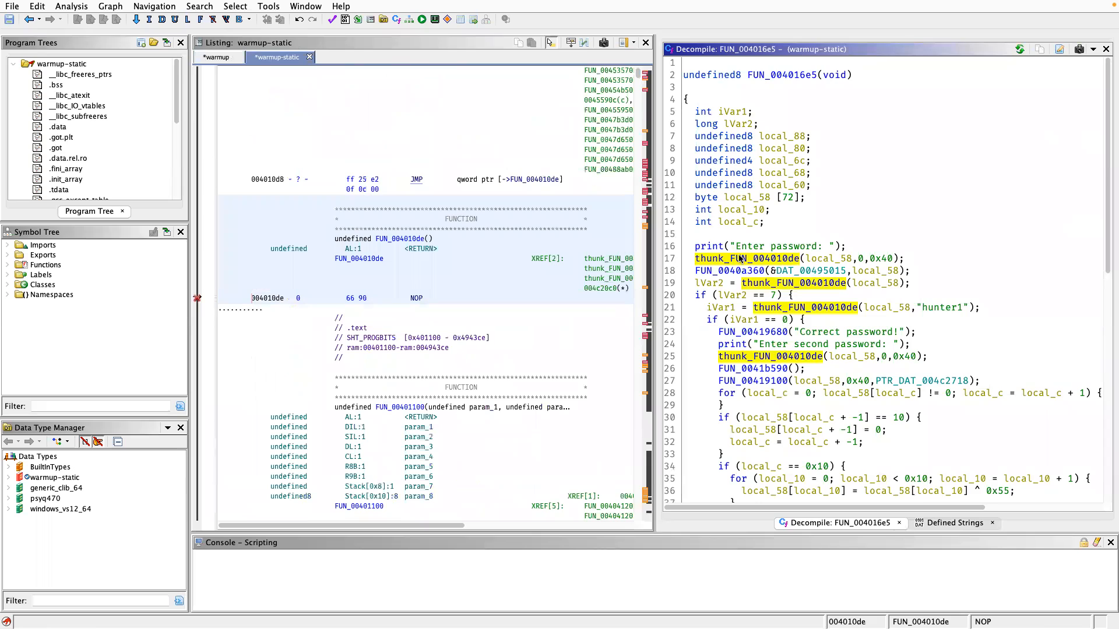
Follow the thunk_FUN_004010de call to its target function and highlight the entire decompiled body to examine it.
left_click_drag(702, 63, 742, 182)
left_click(744, 182)
left_click_drag(701, 64, 743, 181)
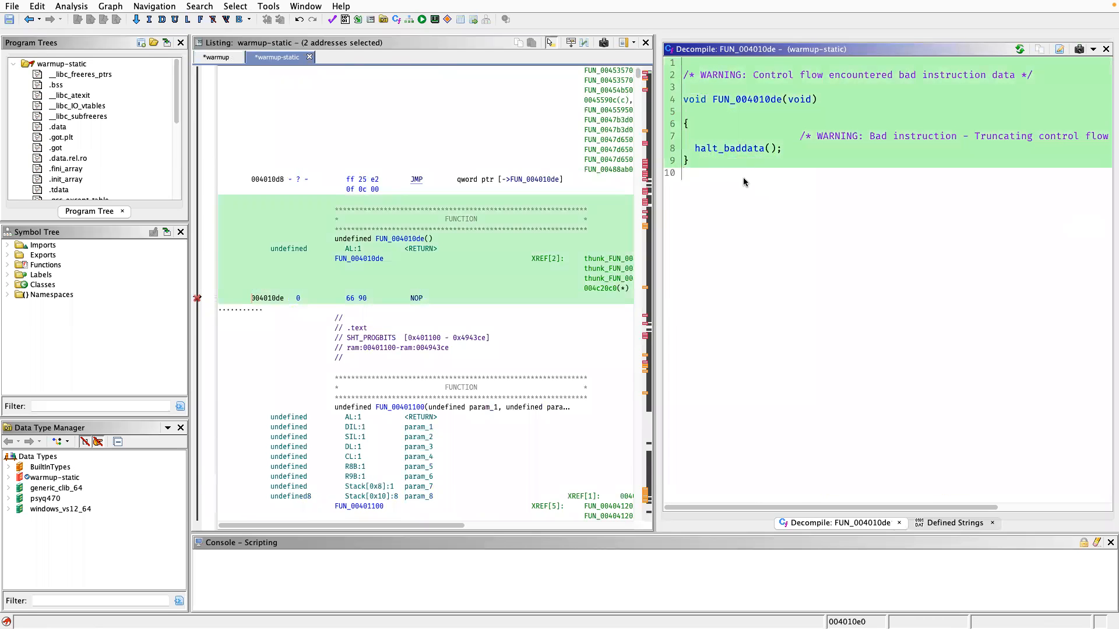
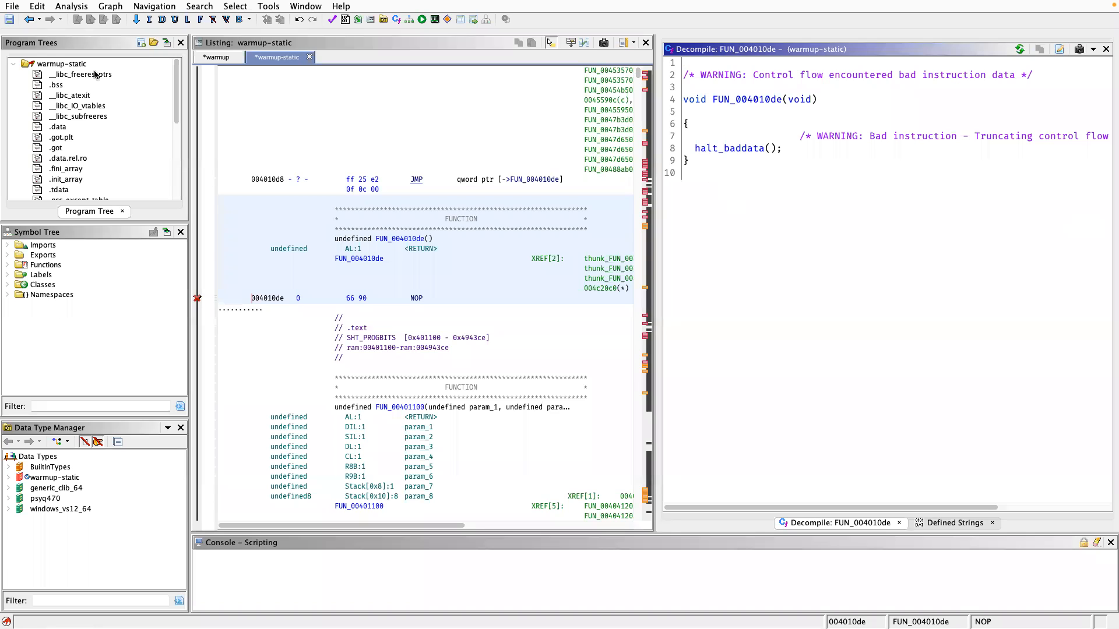
Return from FUN_004010de to the thunk_FUN_004010de call in the password-checking function FUN_004016e5.
left_click(27, 19)
left_click(29, 23)
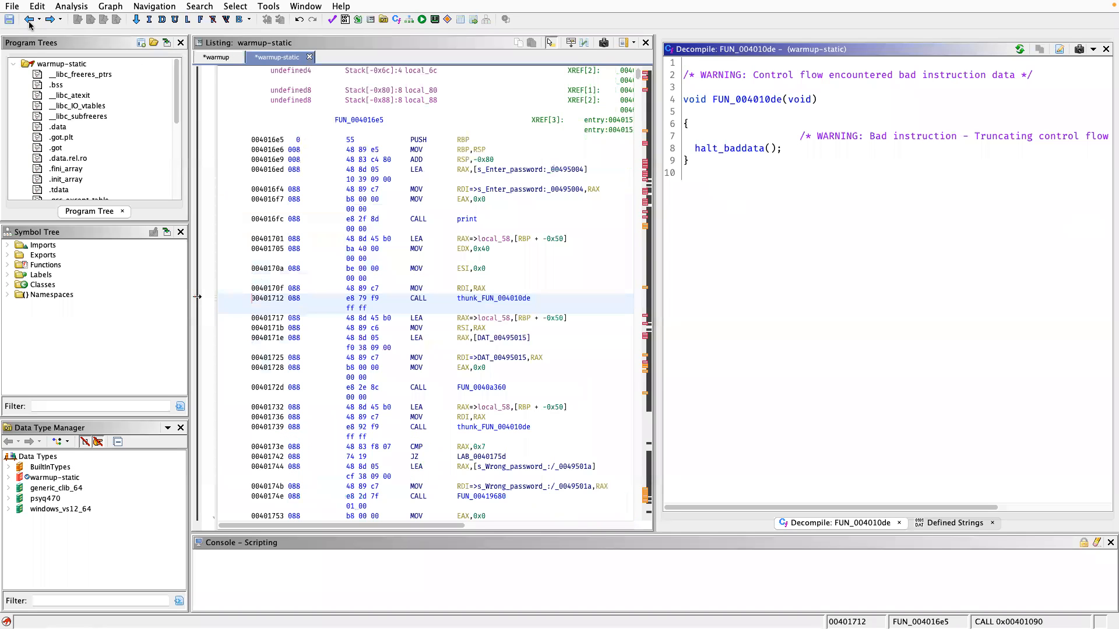
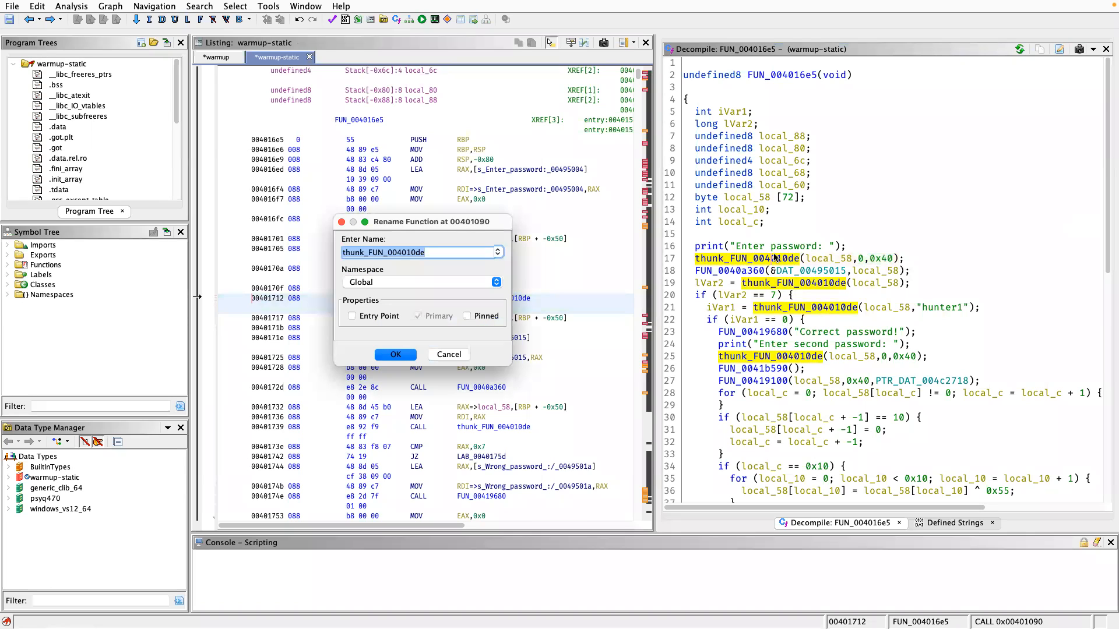
Rename the thunk function at 00401090, called right after the first "Enter password: " print, to memset.
type("memset")
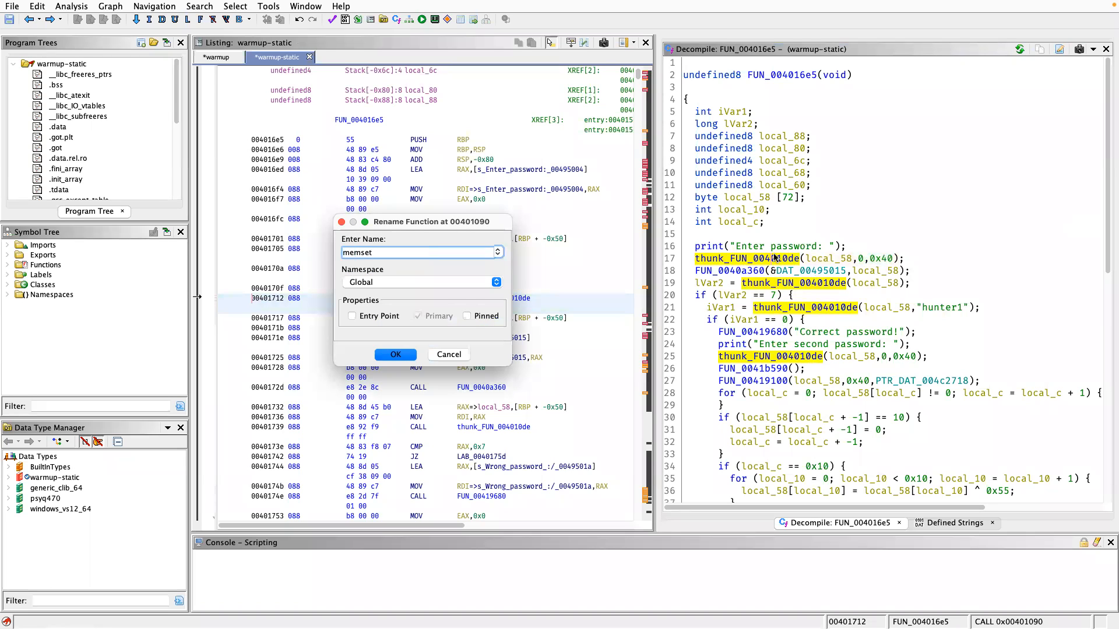
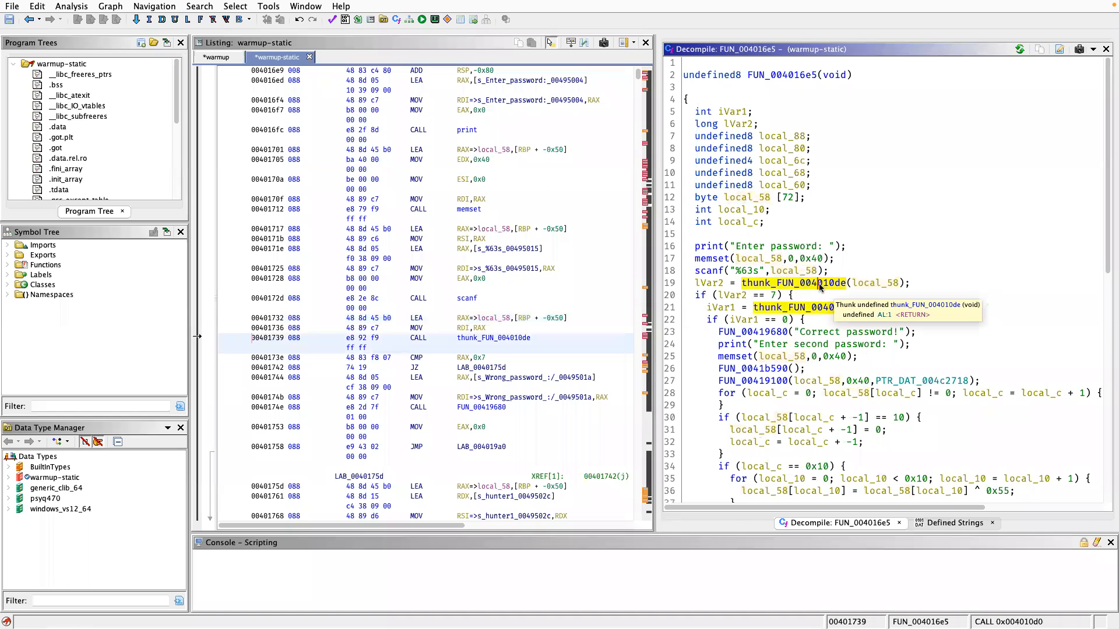
left_click(797, 311)
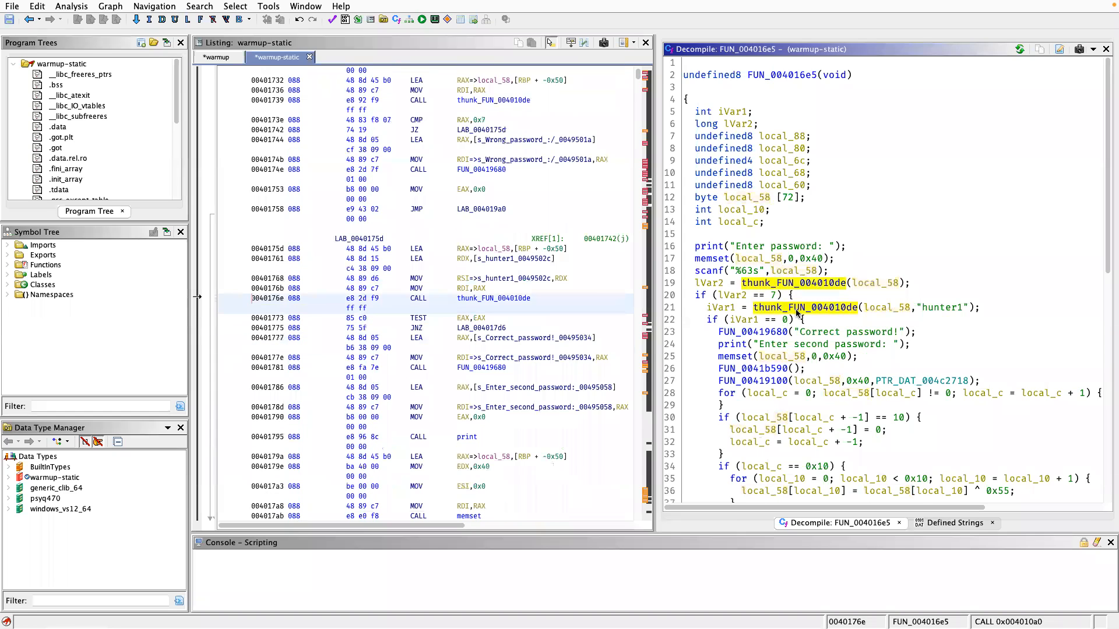
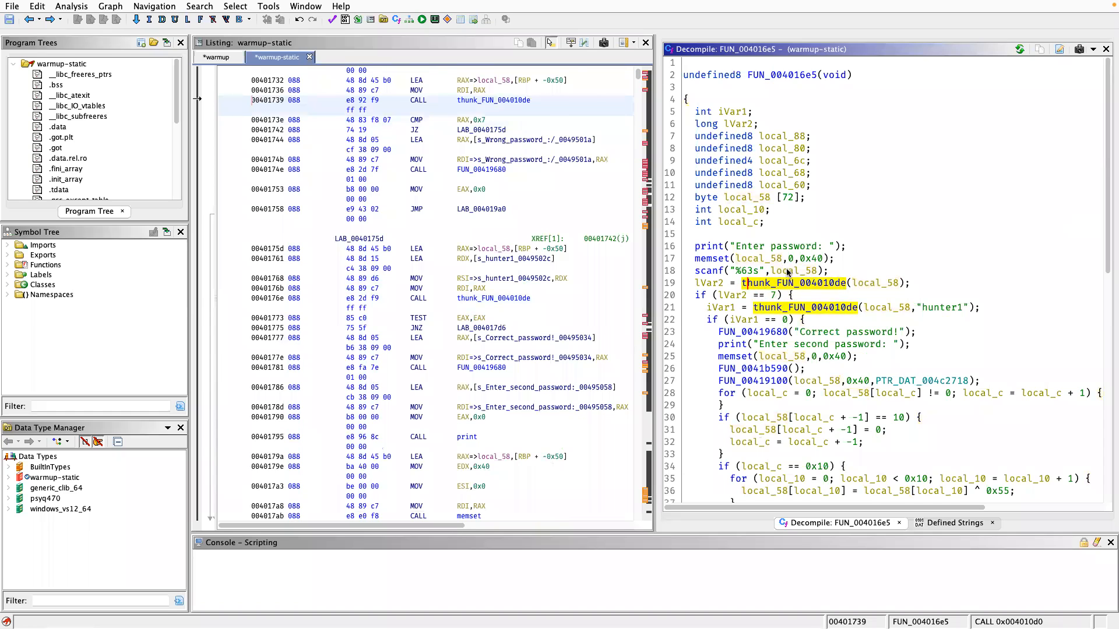
Rename the local variable local_58, the buffer filled by the scanf call, to input.
left_click(788, 272)
type("linput")
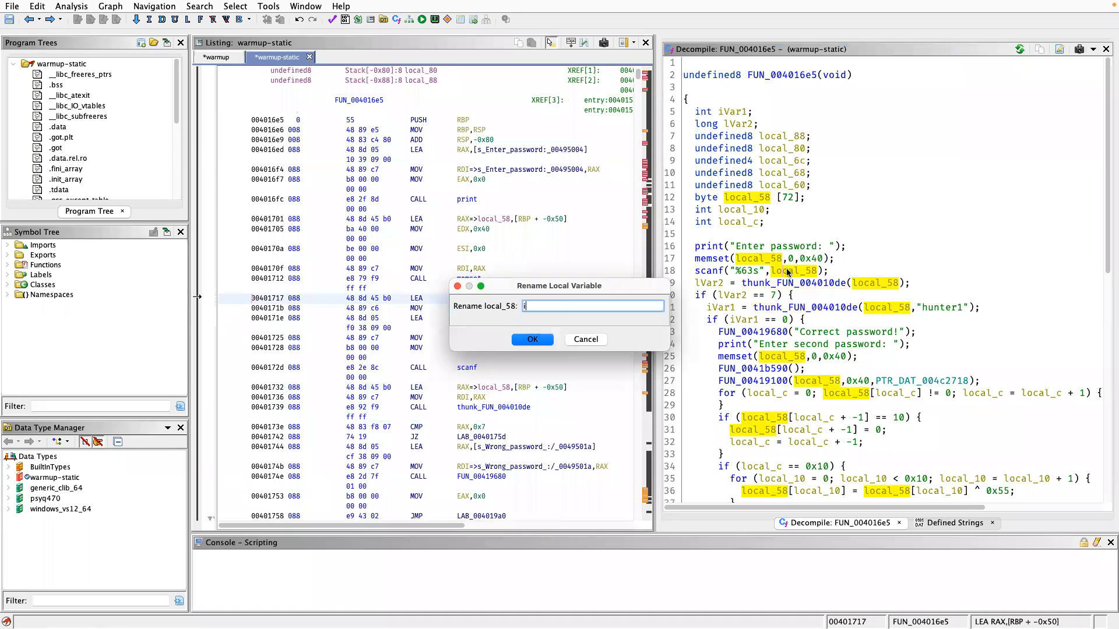
key("Return")
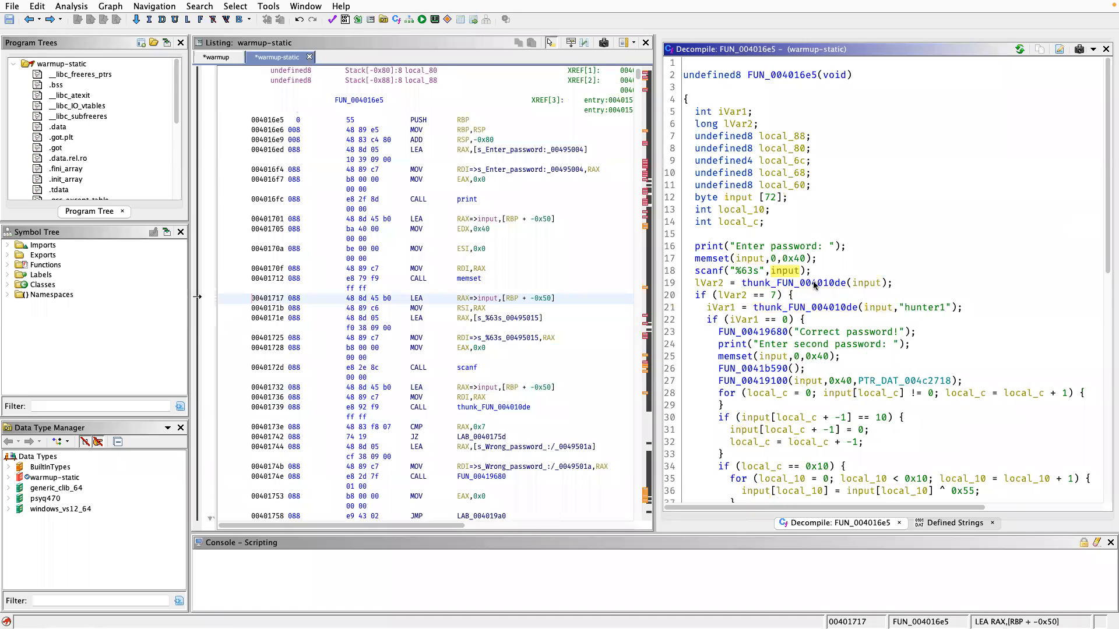
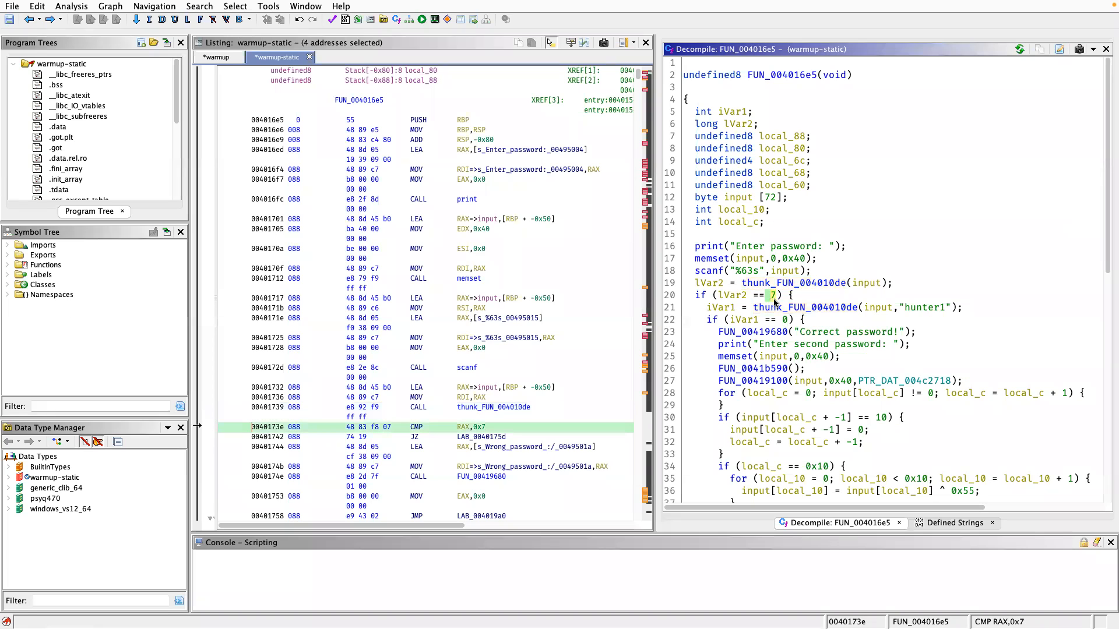
Examine the length check against 7 and highlight the thunk_FUN_004010de call on input that supplies the compared value.
mouse_move(775, 302)
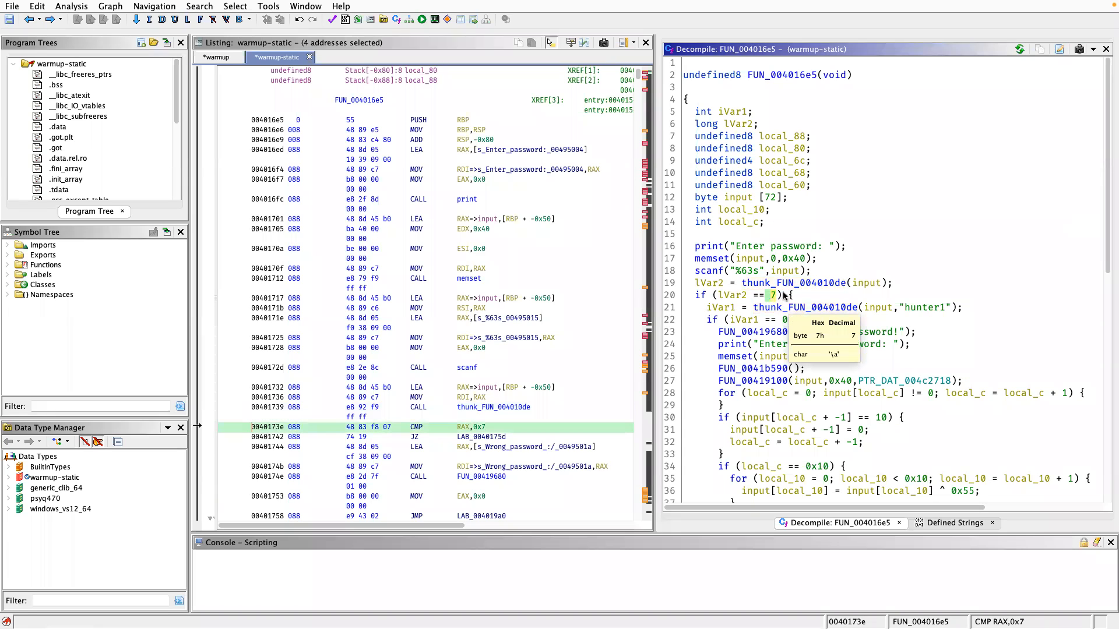
left_click(796, 284)
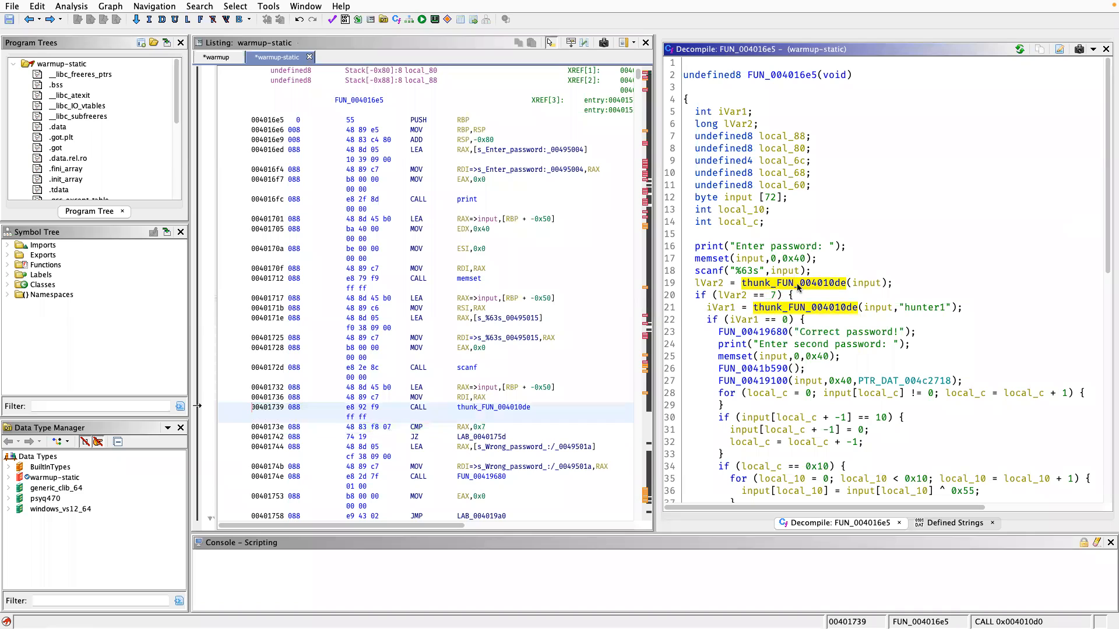
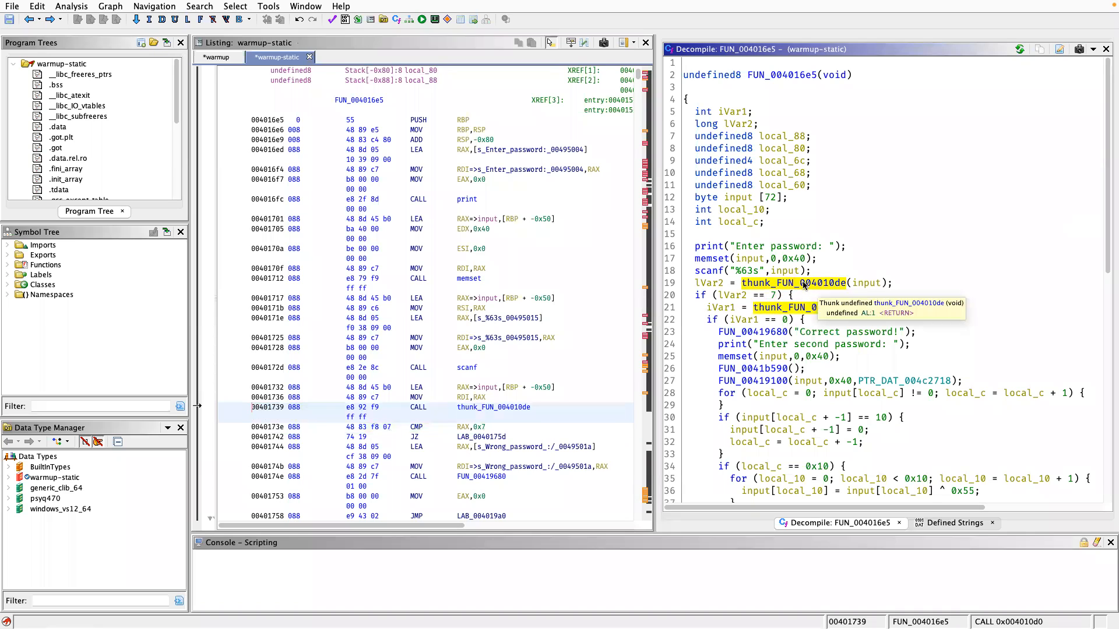
Rename the thunk_FUN_004010de function called on input before the length check to strlen.
type("ls")
type("trlen")
key("Return")
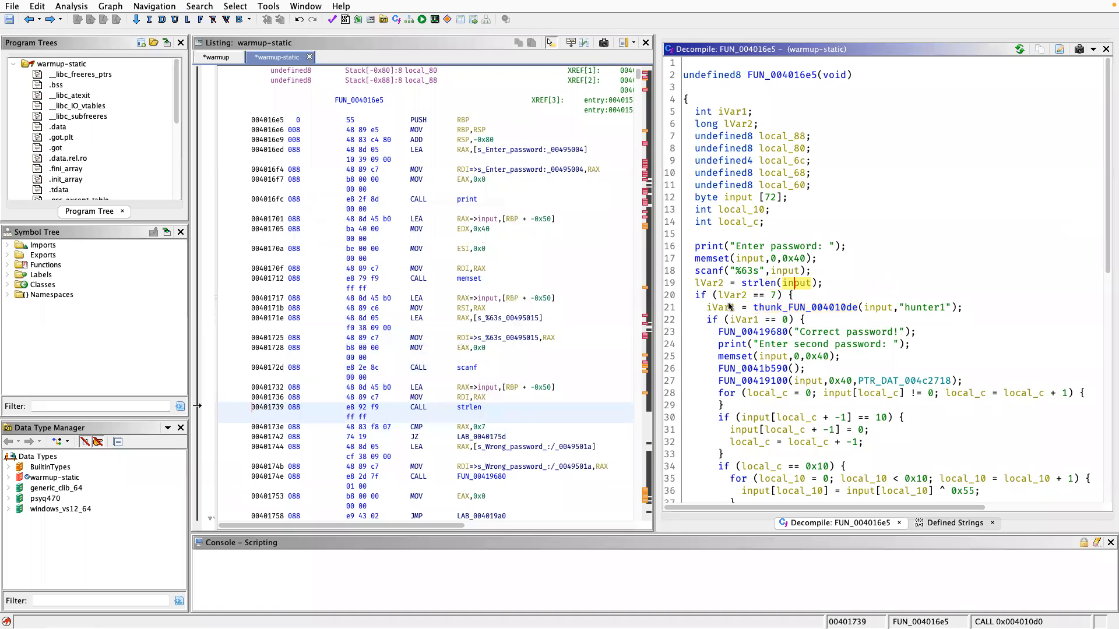
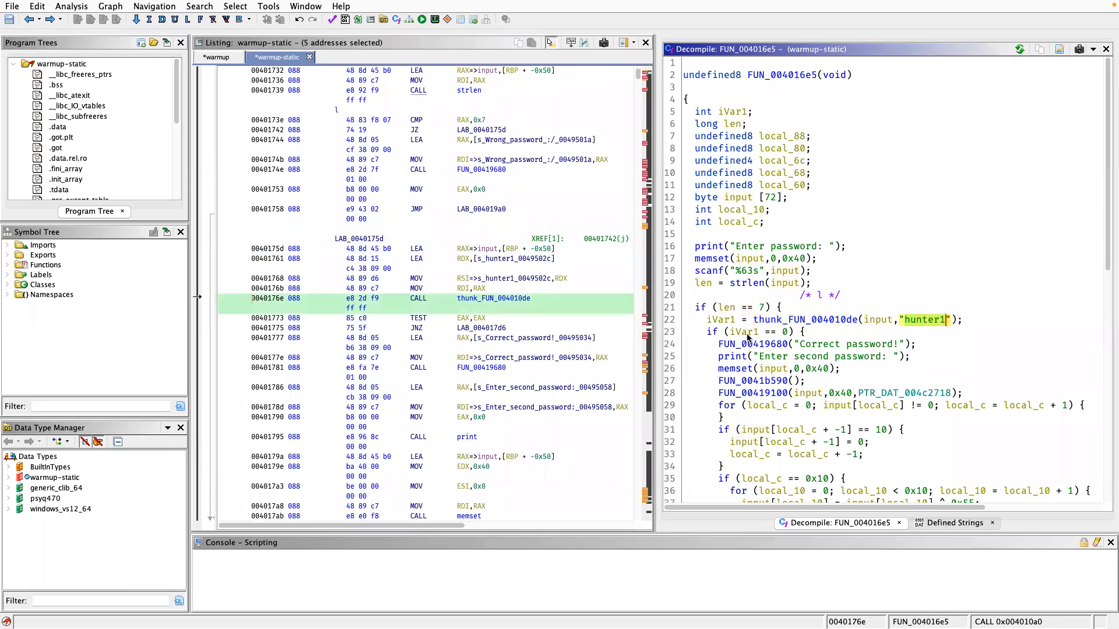
left_click(747, 333)
left_click(784, 333)
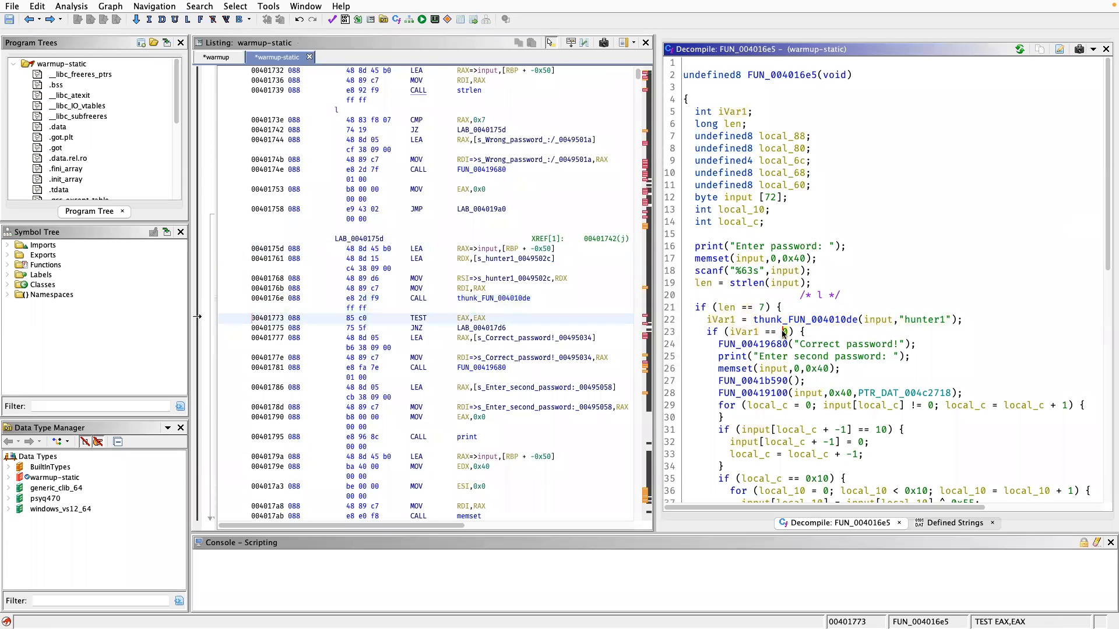
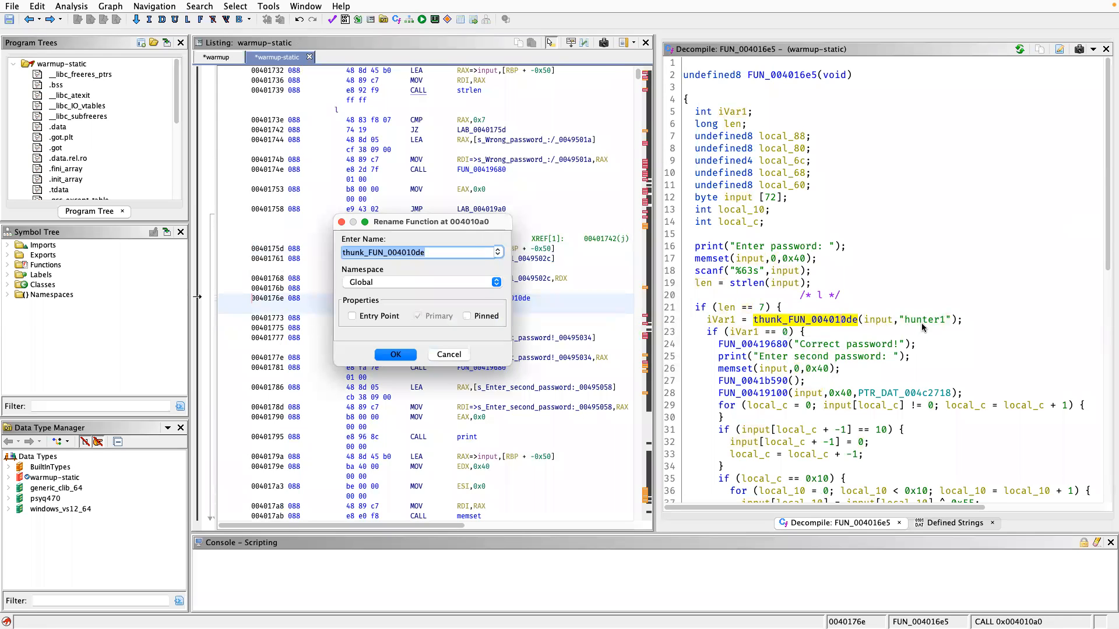
Rename the function at 004010a0, which is called with input and the hardcoded first password, to strcmp.
type("strcmp")
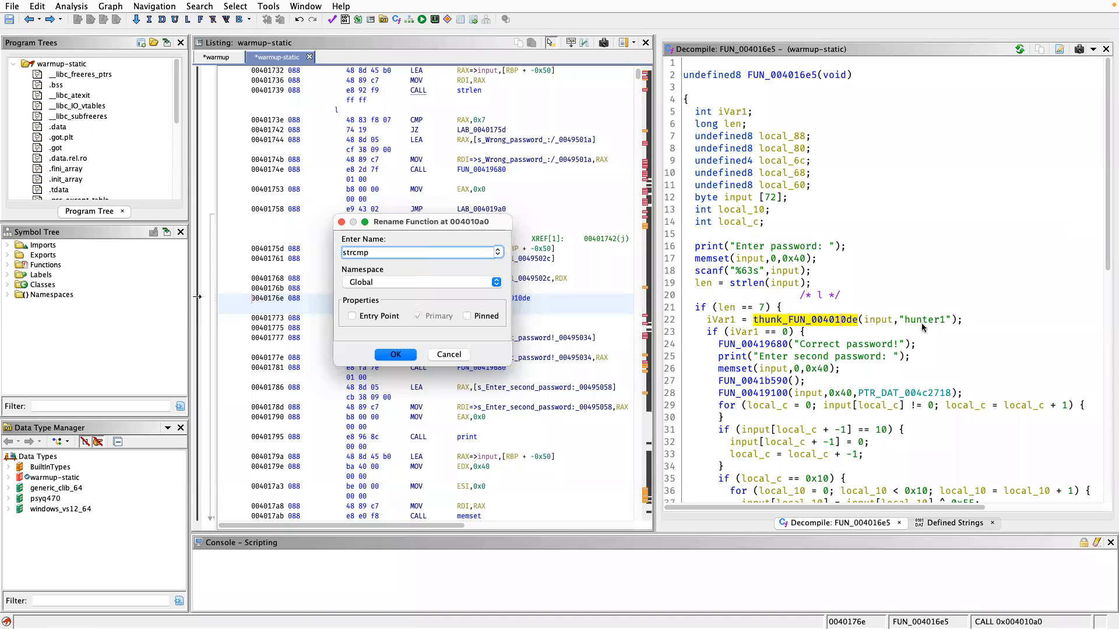
key("Return")
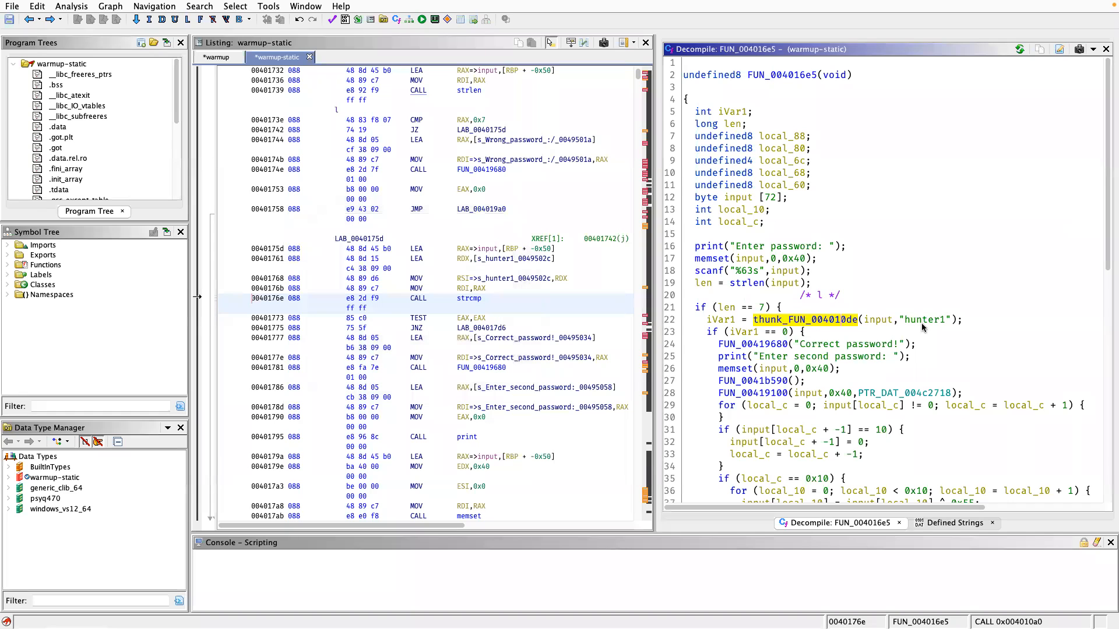
Examine the calls to FUN_00419680 with the correct and wrong password messages throughout the decompiled FUN_004016e5.
scroll(918, 344, "down", 3)
scroll(916, 344, "down", 6)
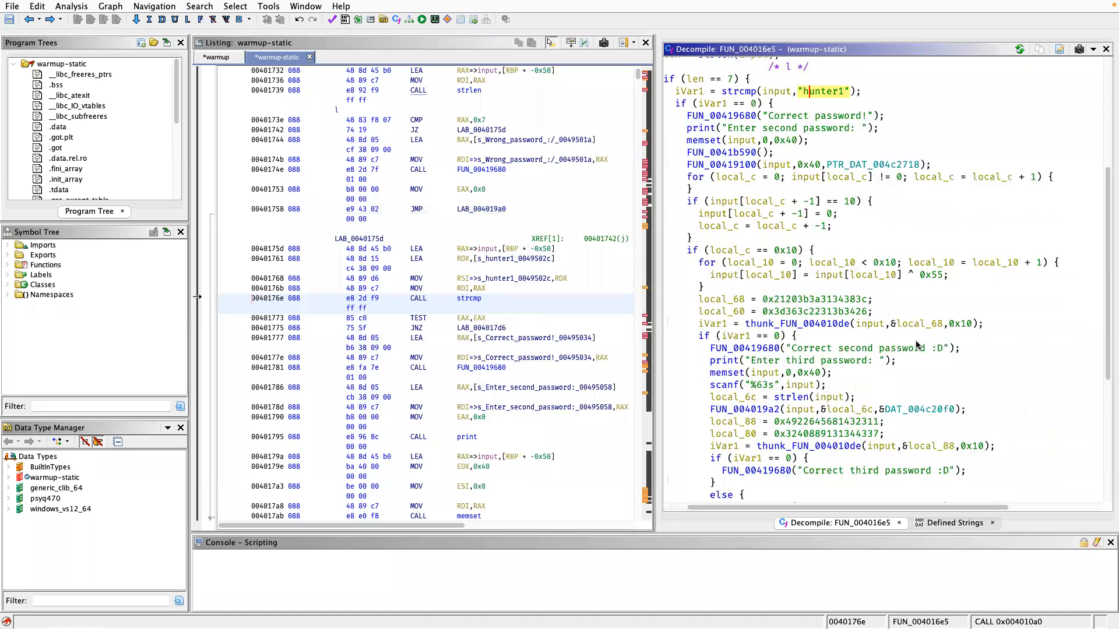
scroll(822, 306, "up", 5)
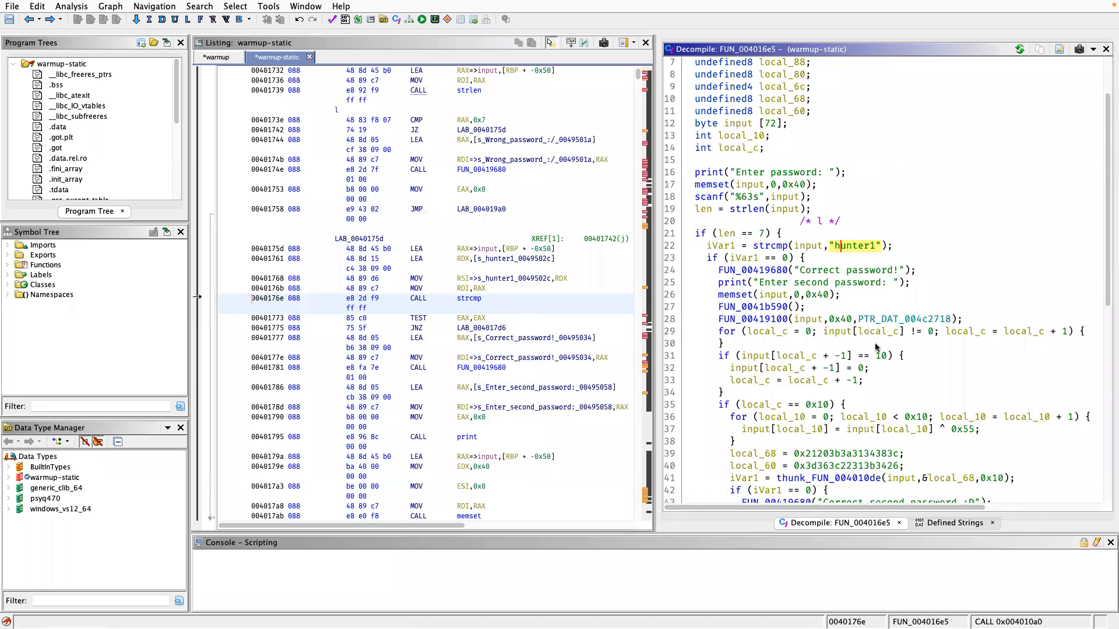
scroll(863, 338, "down", 4)
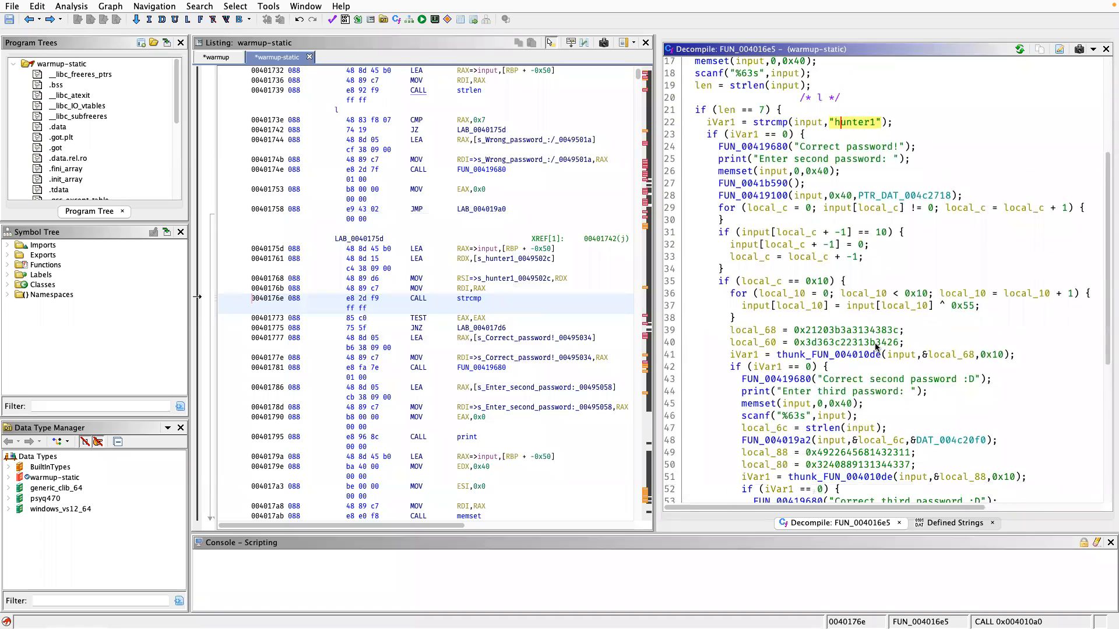
scroll(877, 347, "up", 6)
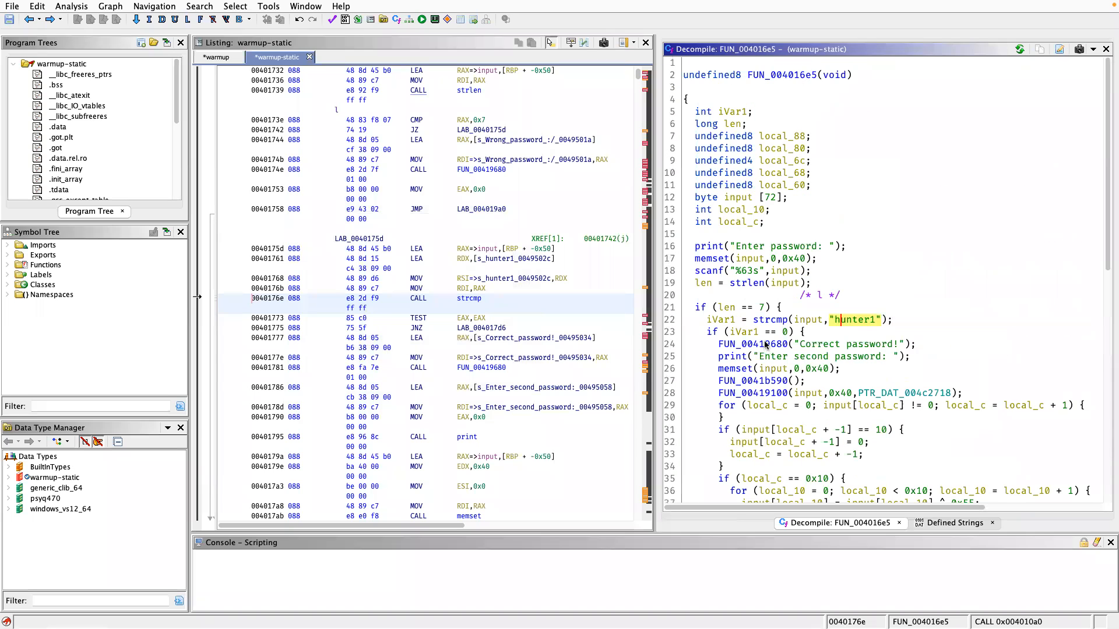
left_click(767, 344)
scroll(767, 343, "down", 2)
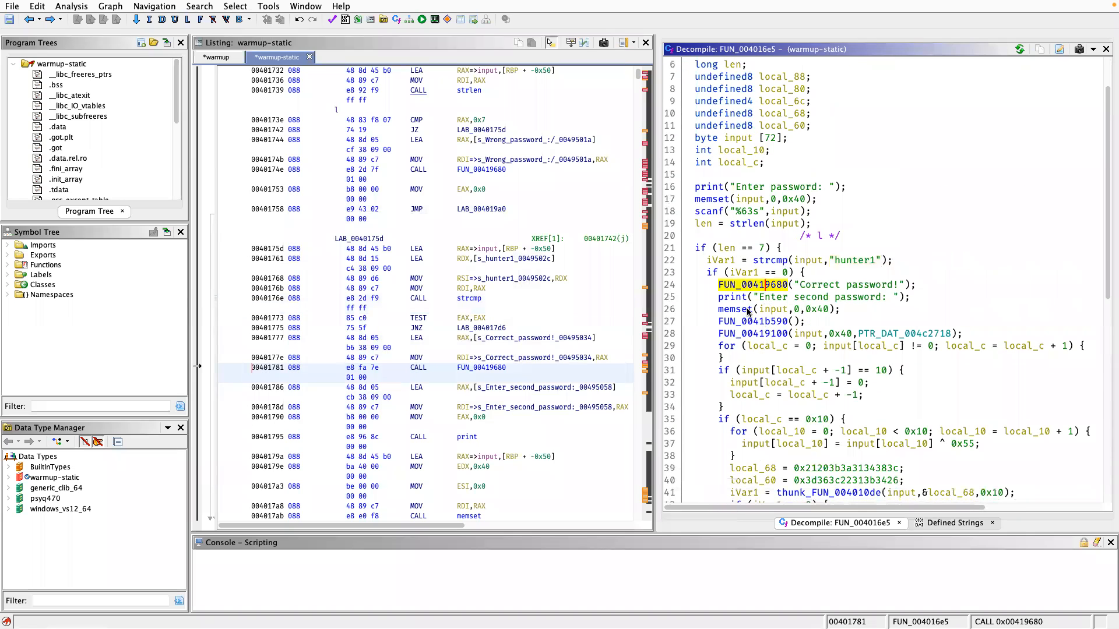
scroll(772, 324, "down", 2)
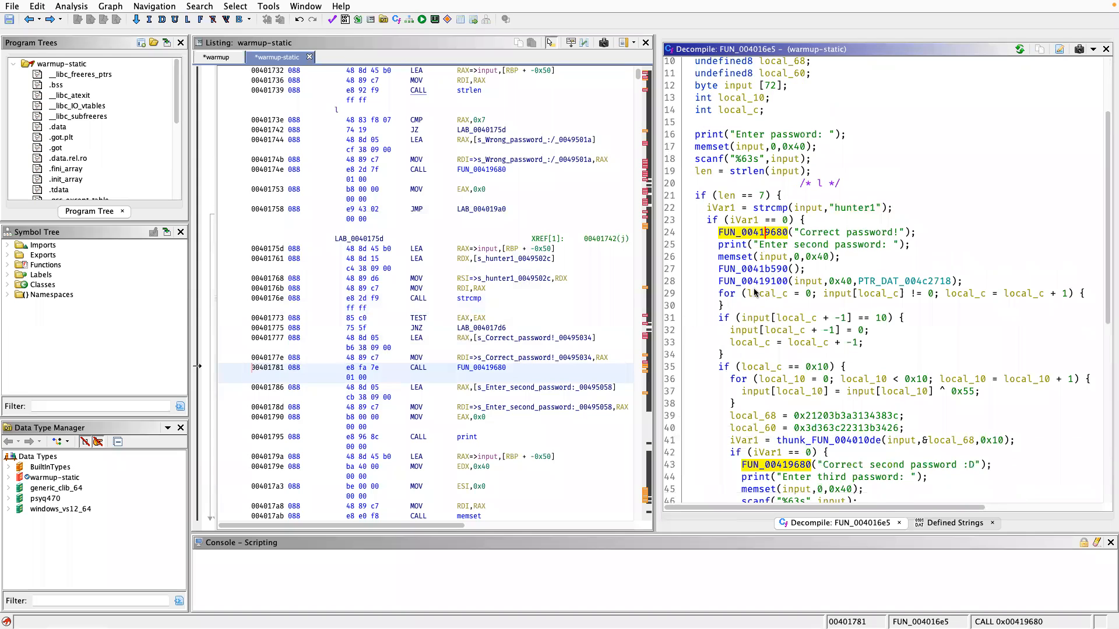
scroll(756, 293, "down", 2)
scroll(755, 293, "down", 3)
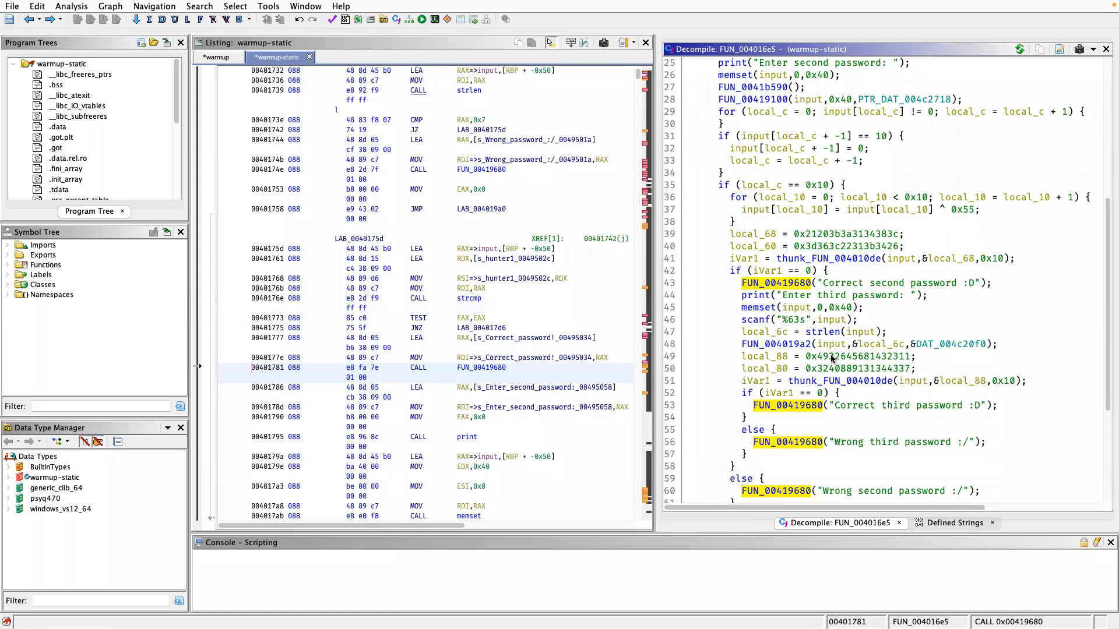
scroll(819, 362, "down", 2)
left_click(814, 372)
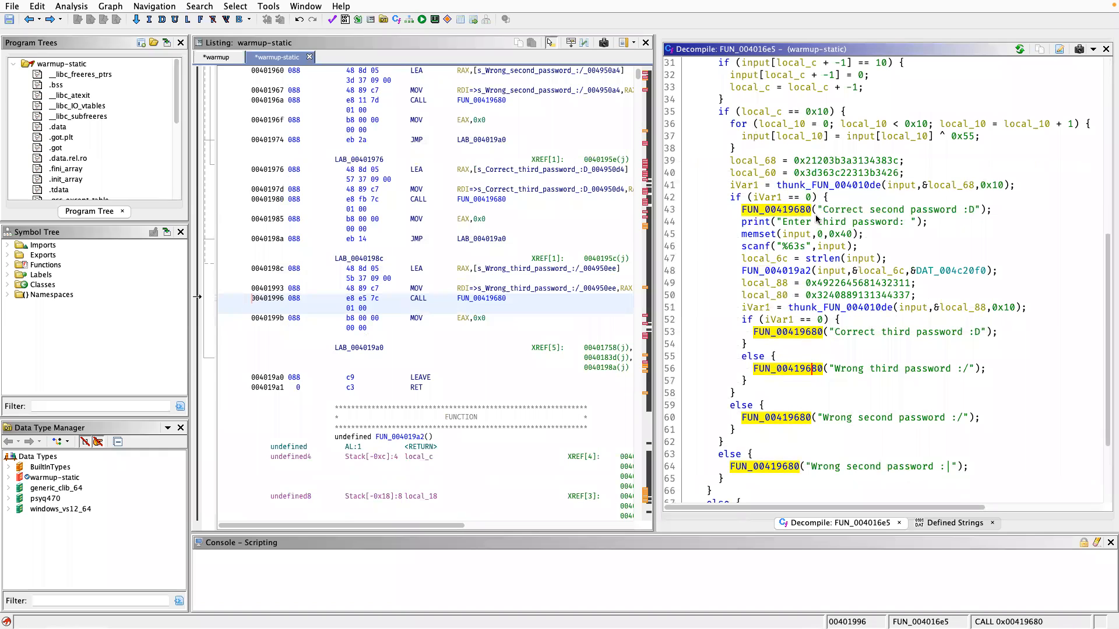
Rename FUN_00419680, the function that outputs the correct and wrong password messages, to println.
left_click(795, 211)
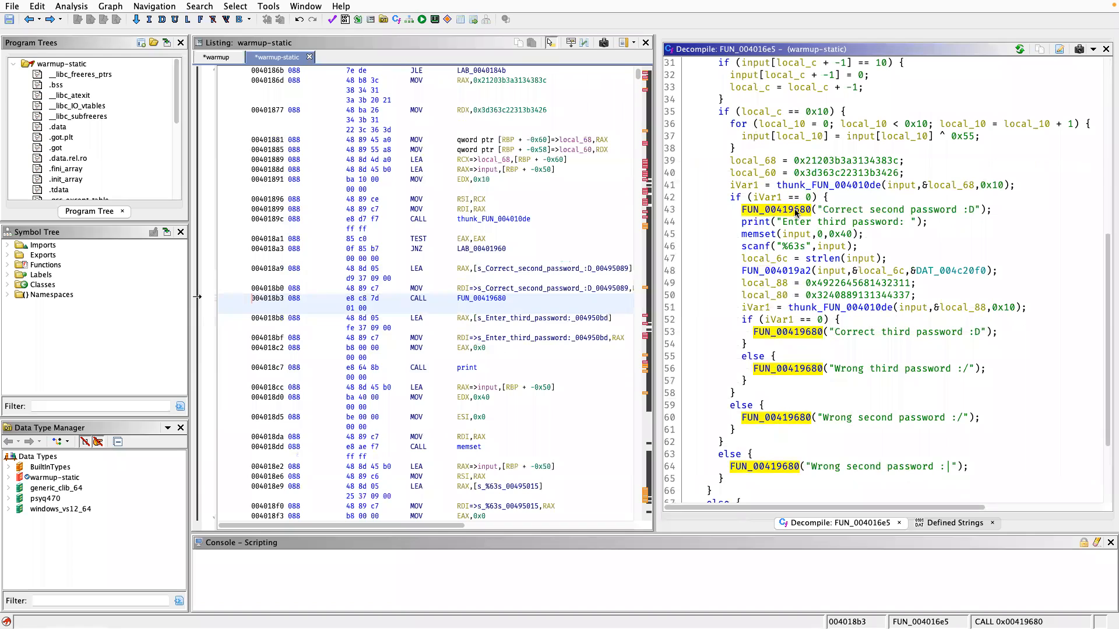
type("l")
type("p")
type("rintln")
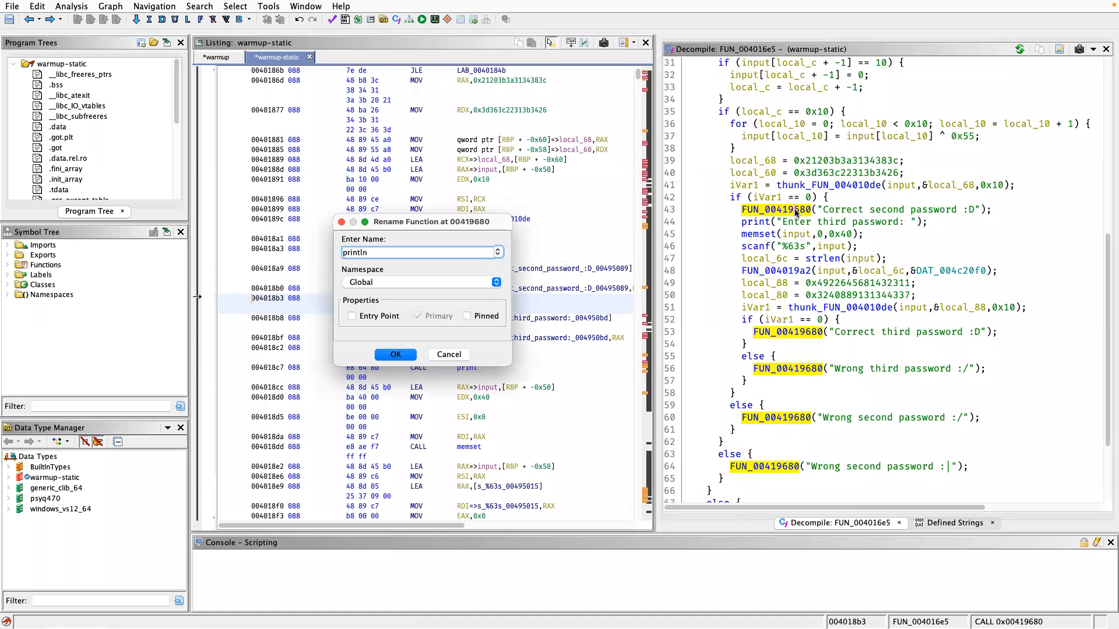
key("Return")
Review the println calls and the remaining unnamed functions in the decompiled FUN_004016e5.
scroll(837, 274, "down", 3)
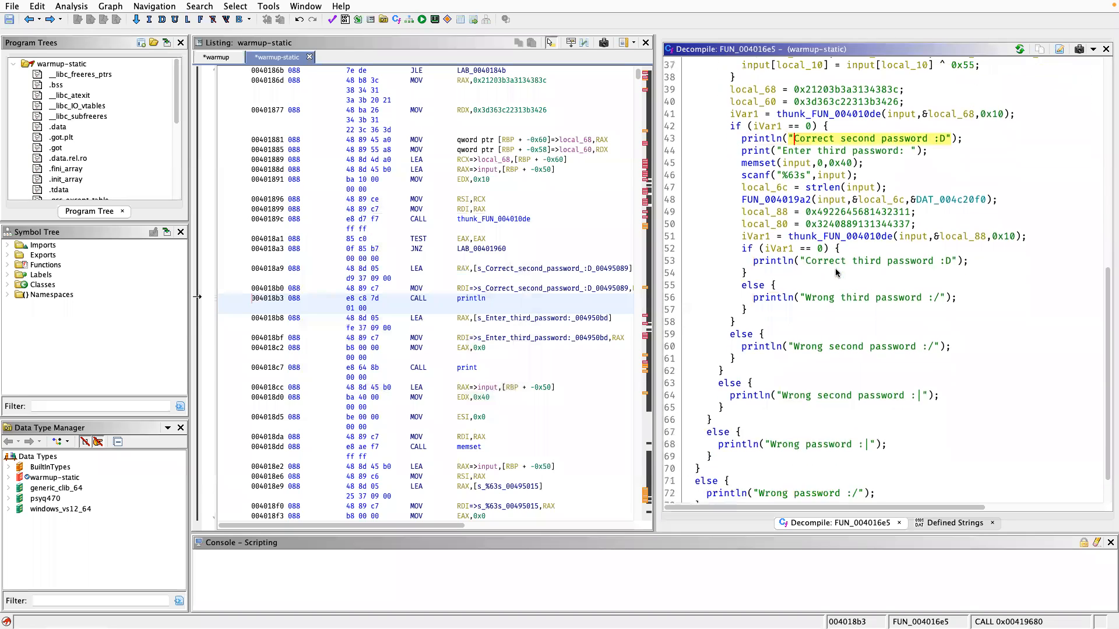
scroll(837, 274, "up", 9)
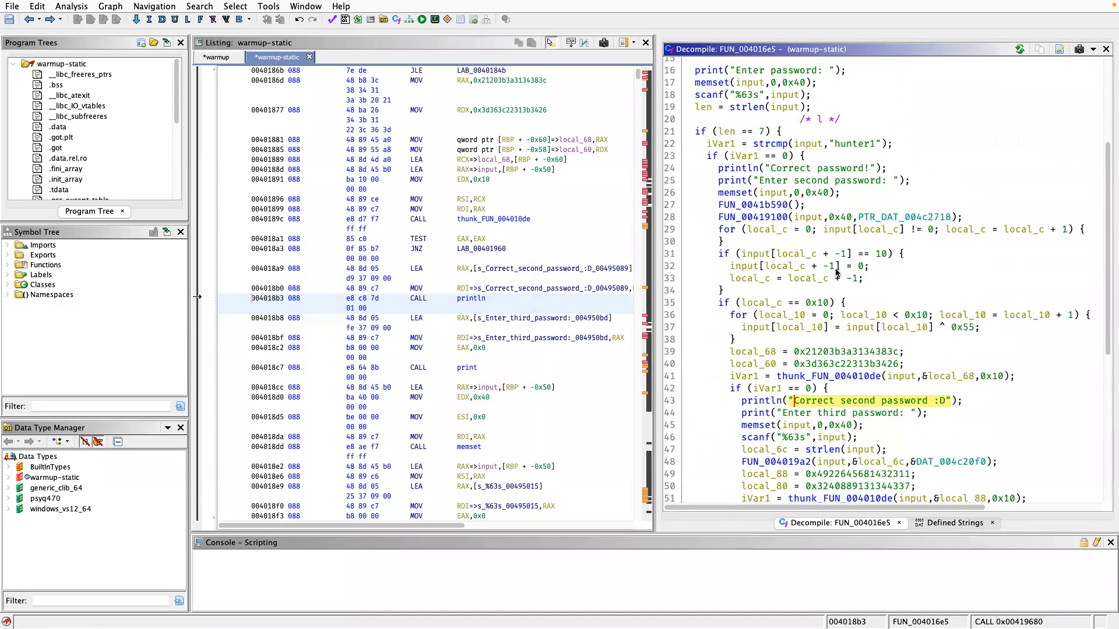
scroll(838, 274, "down", 1)
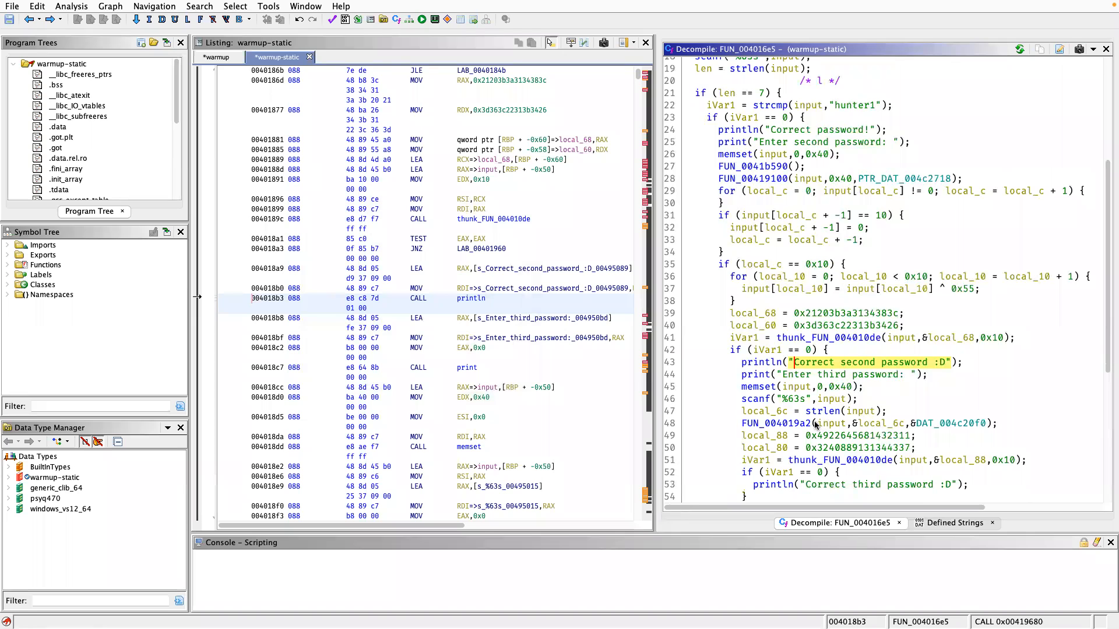
left_click(765, 362)
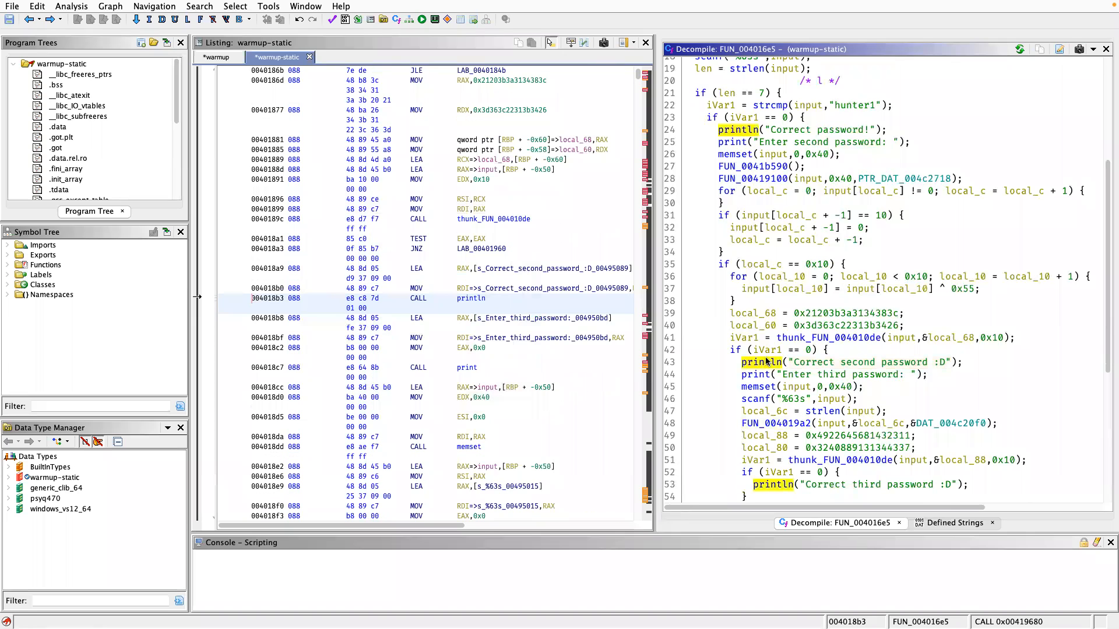
scroll(766, 362, "up", 2)
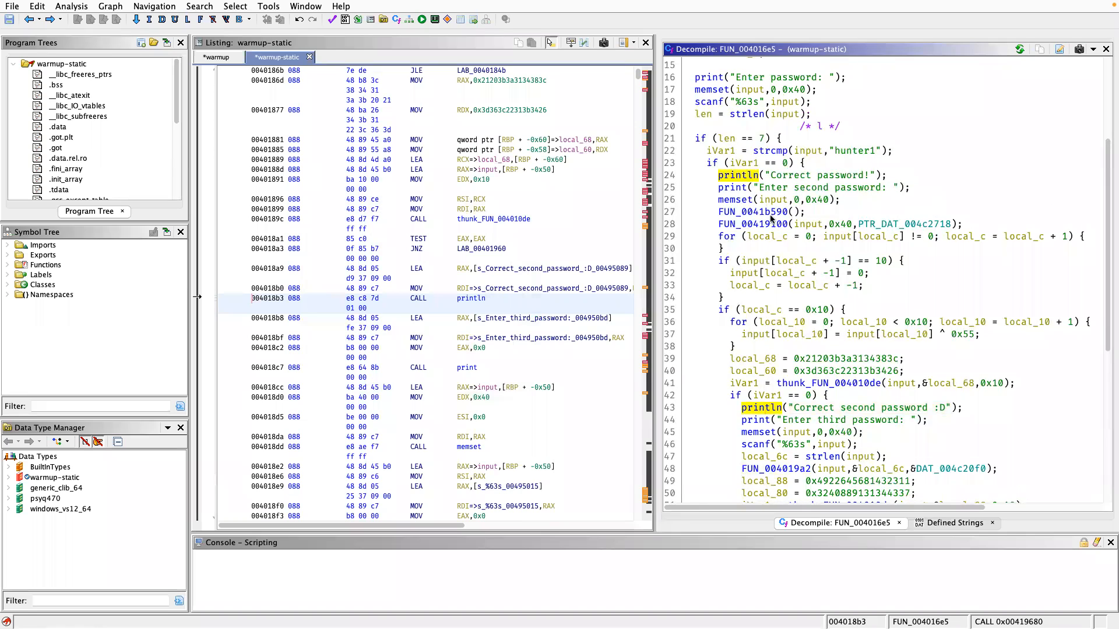
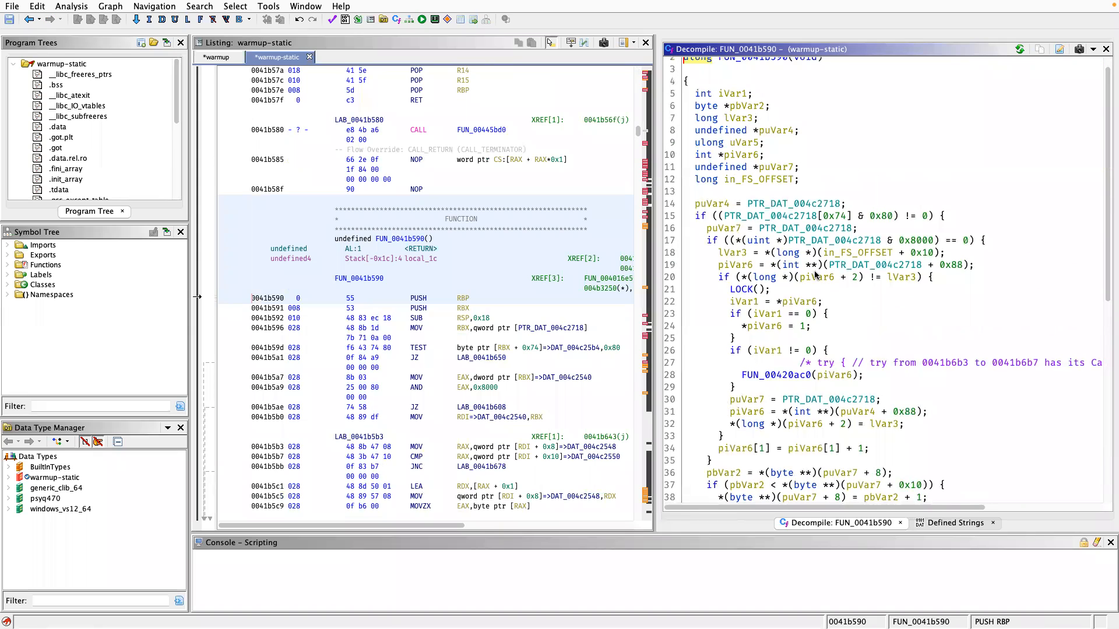
Return from FUN_0041b590 to its call site after the second password prompt in the decompiled FUN_004016e5.
key("alt+Left")
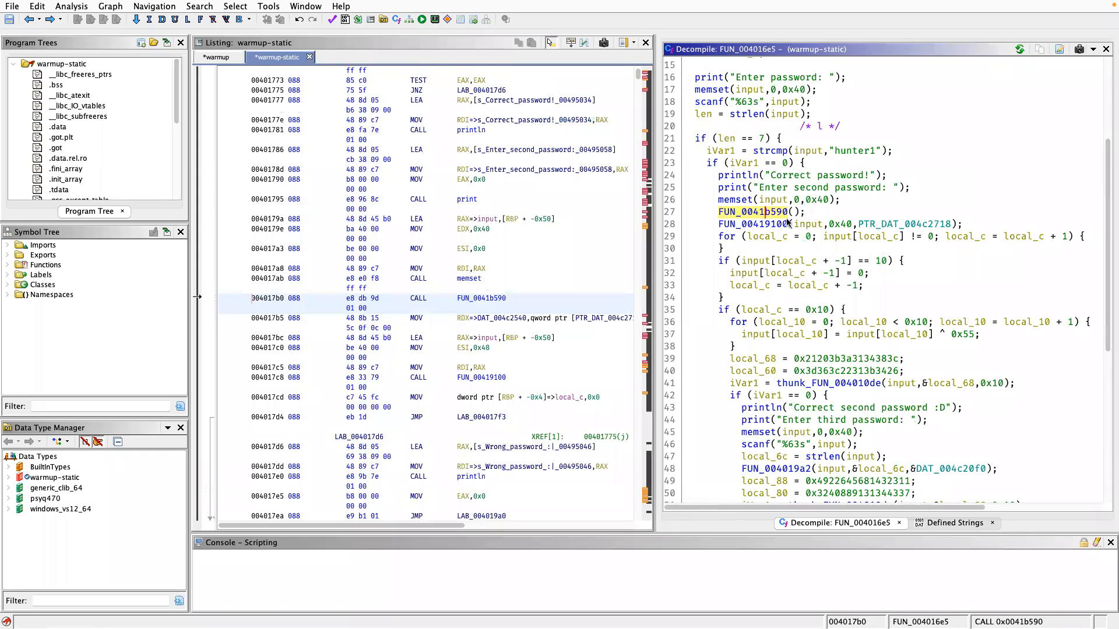
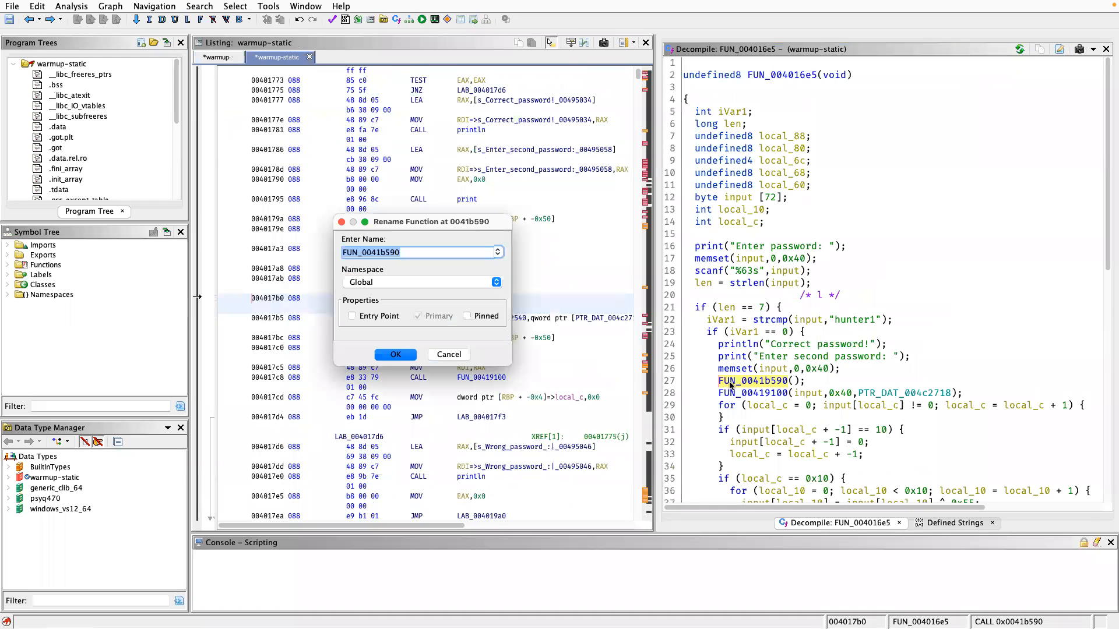
Rename the function FUN_0041b590, called after the second password prompt, to useless.
type("useless")
key("Return")
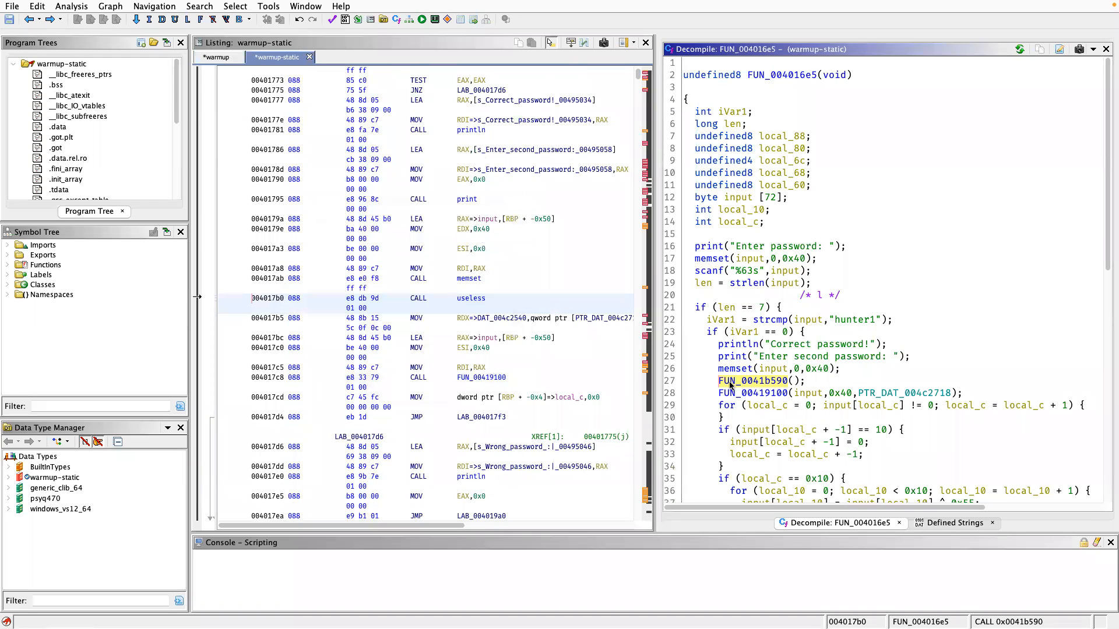
scroll(730, 385, "down", 1)
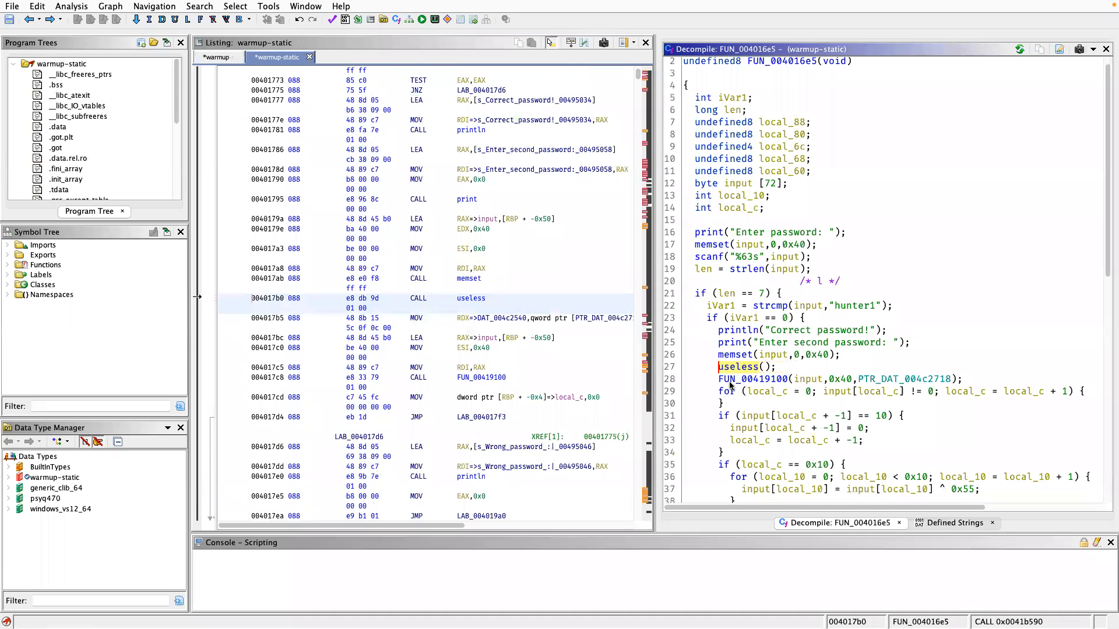
scroll(731, 385, "down", 7)
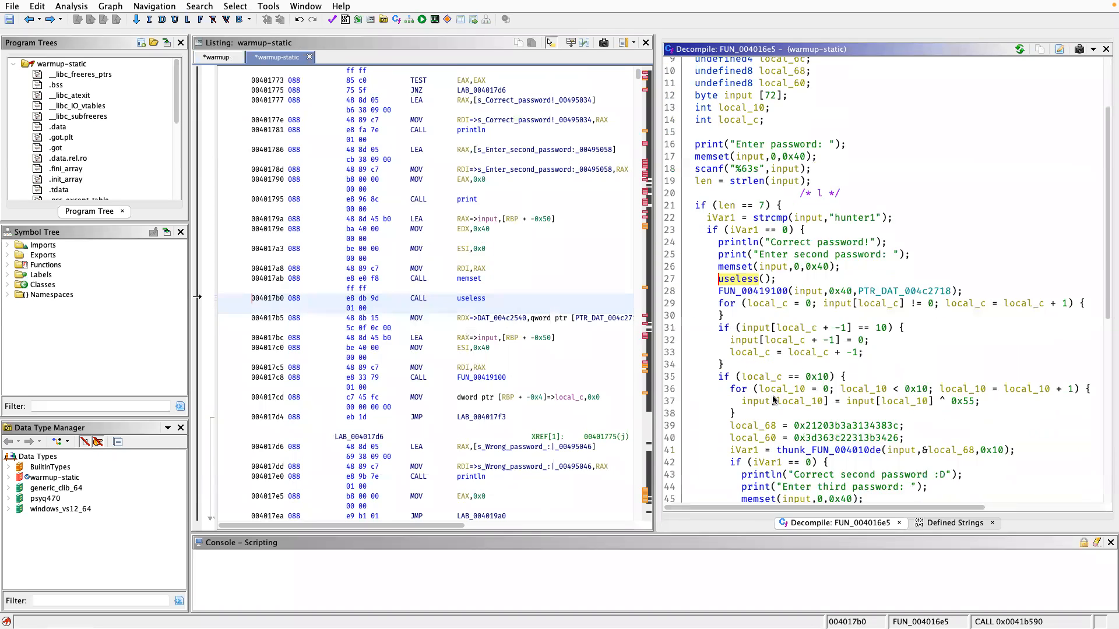
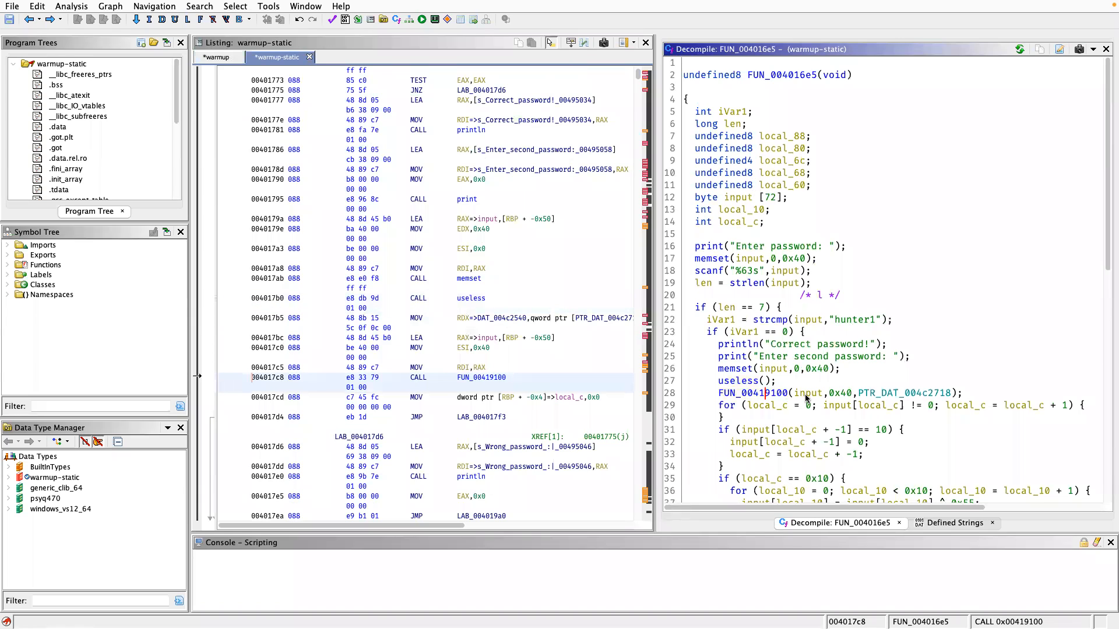
Examine the arguments of the FUN_00419100 call and follow its third argument, PTR_DAT_004c2718, to its data in the listing.
left_click(807, 394)
left_click(834, 394)
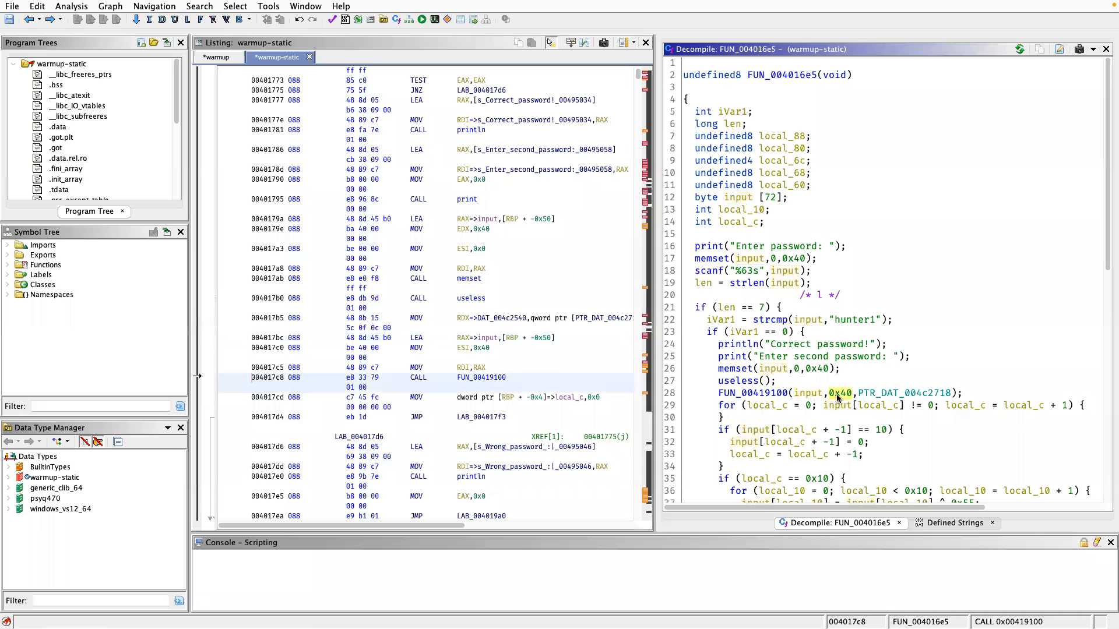
double_click(880, 394)
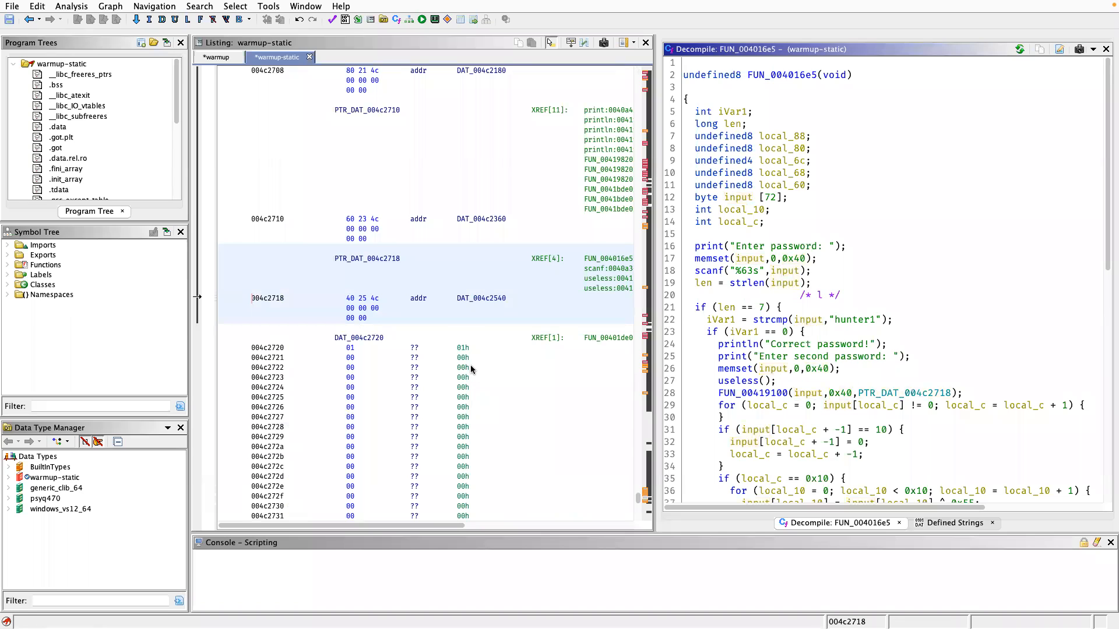
Select the FUN_00419100 call in the decompiled code to locate it in the listing and inspect its signature.
left_click(775, 395)
mouse_move(776, 397)
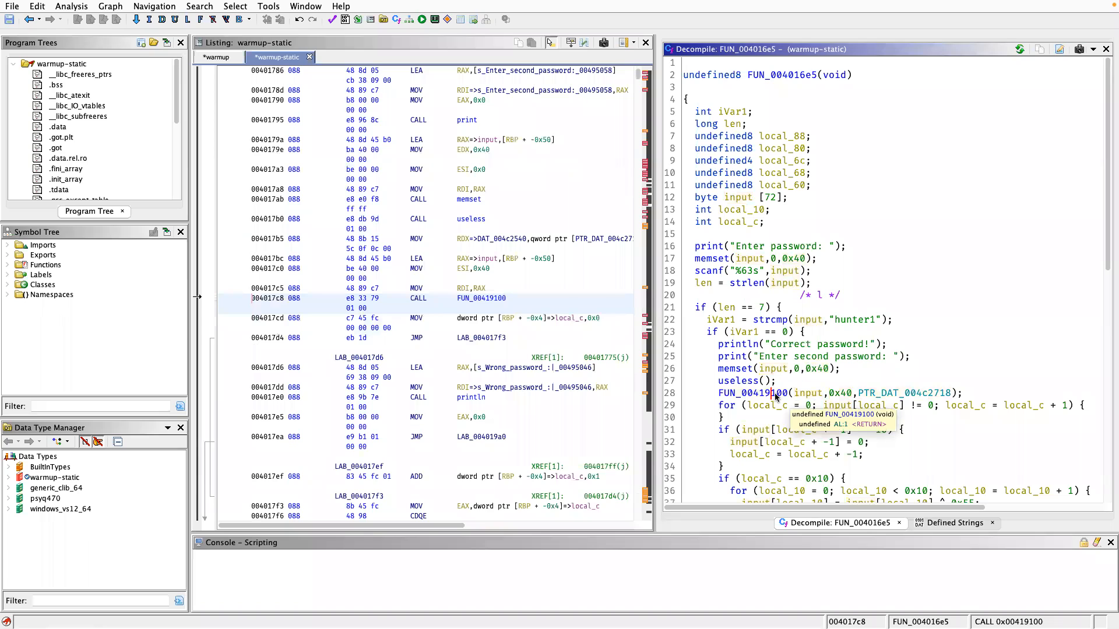
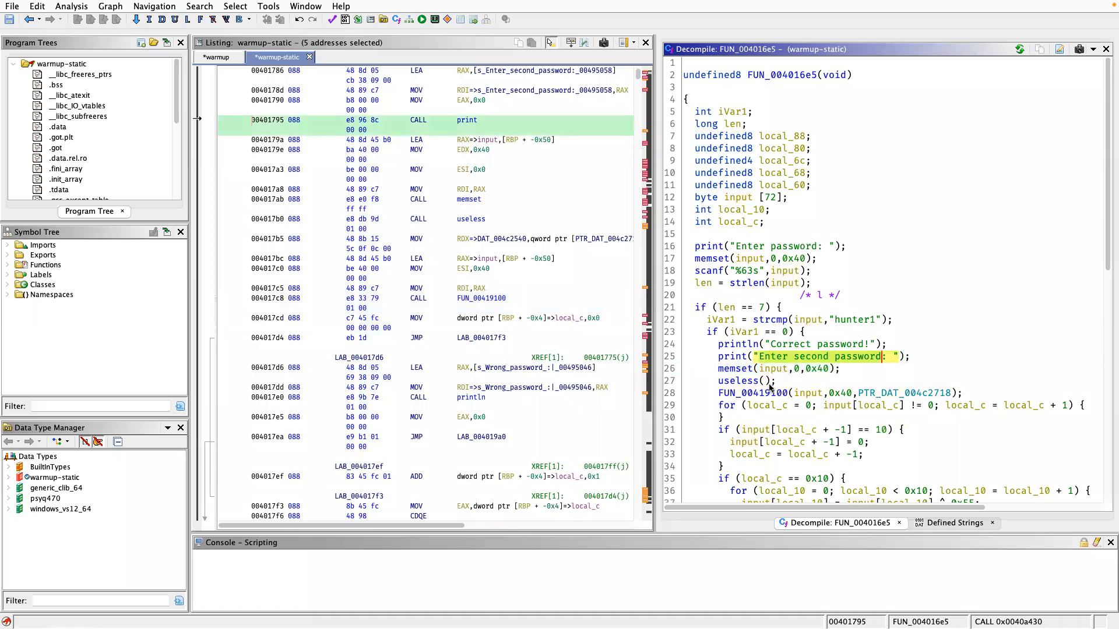
Select the input argument of the FUN_00419100 call in the decompiled code to trace the buffer's uses.
left_click(808, 398)
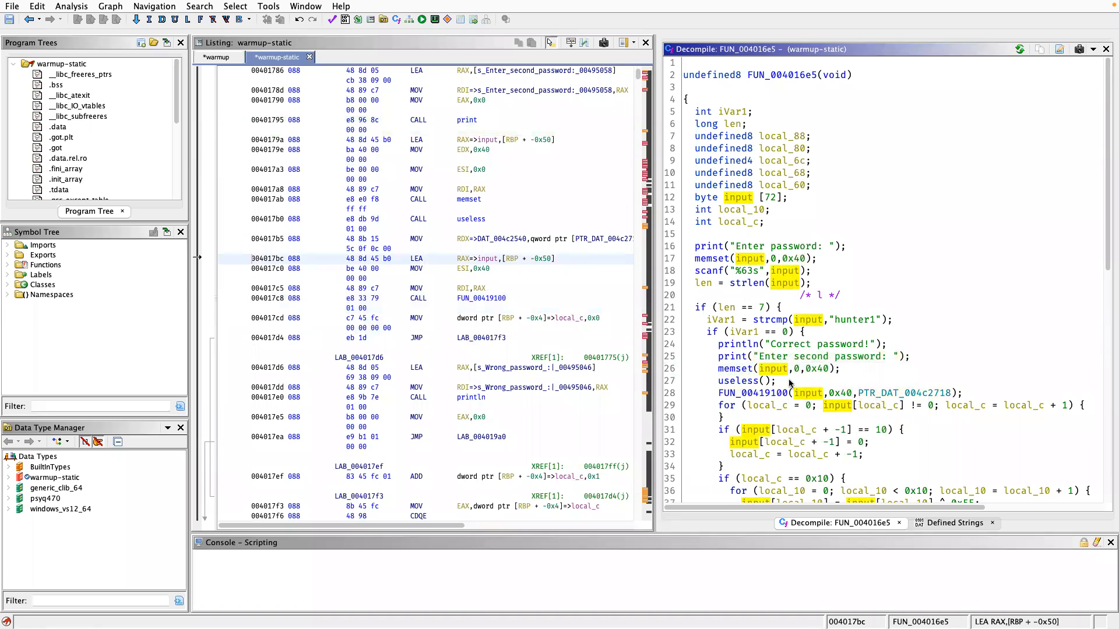
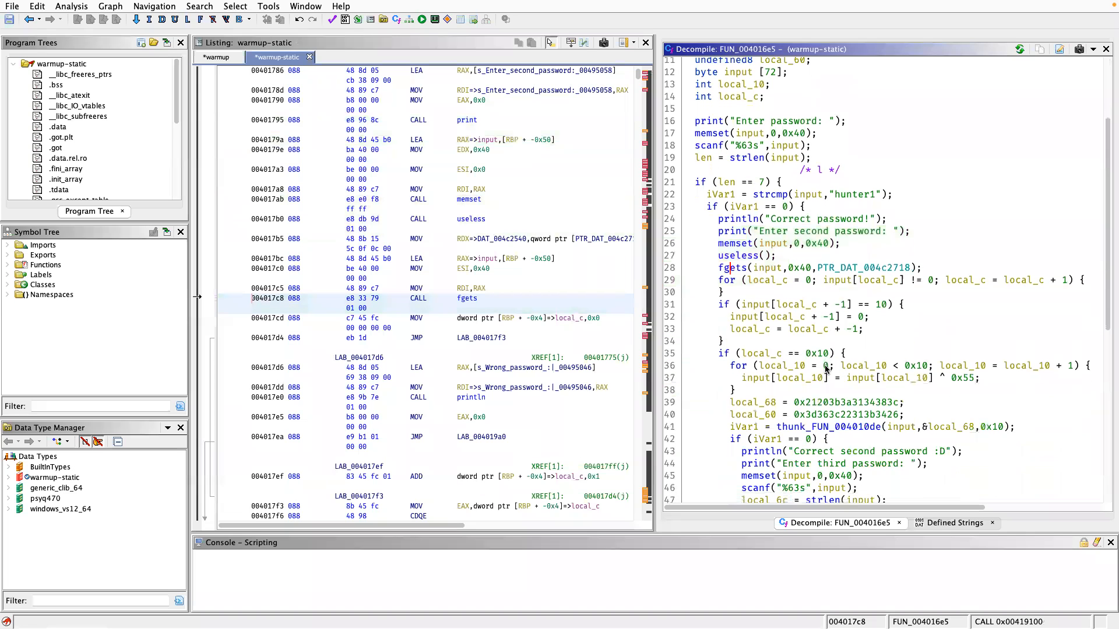
scroll(816, 336, "down", 5)
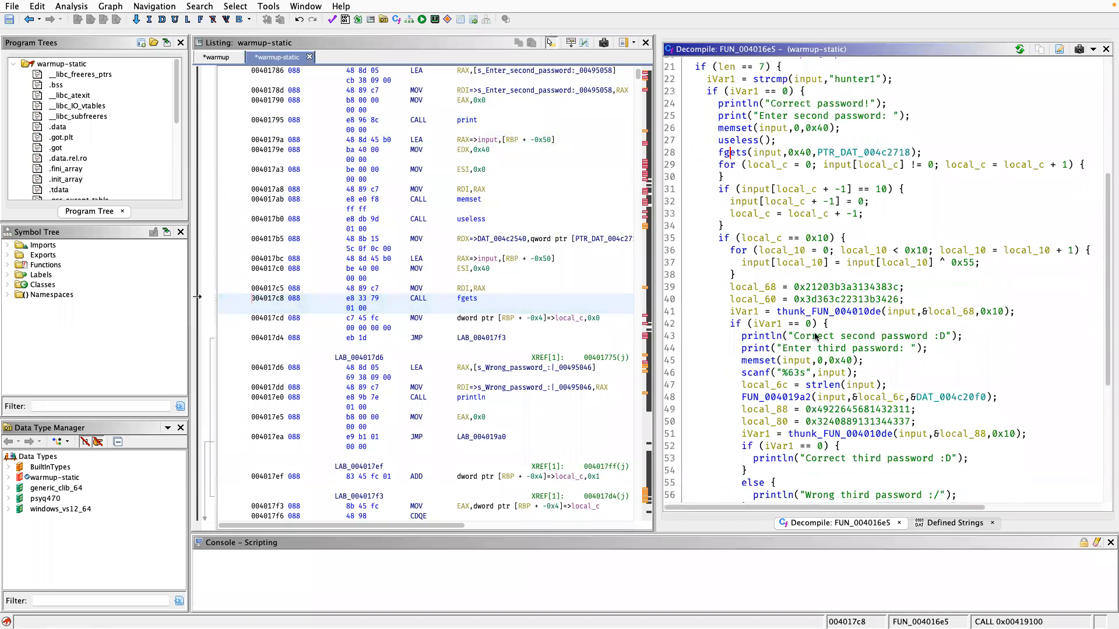
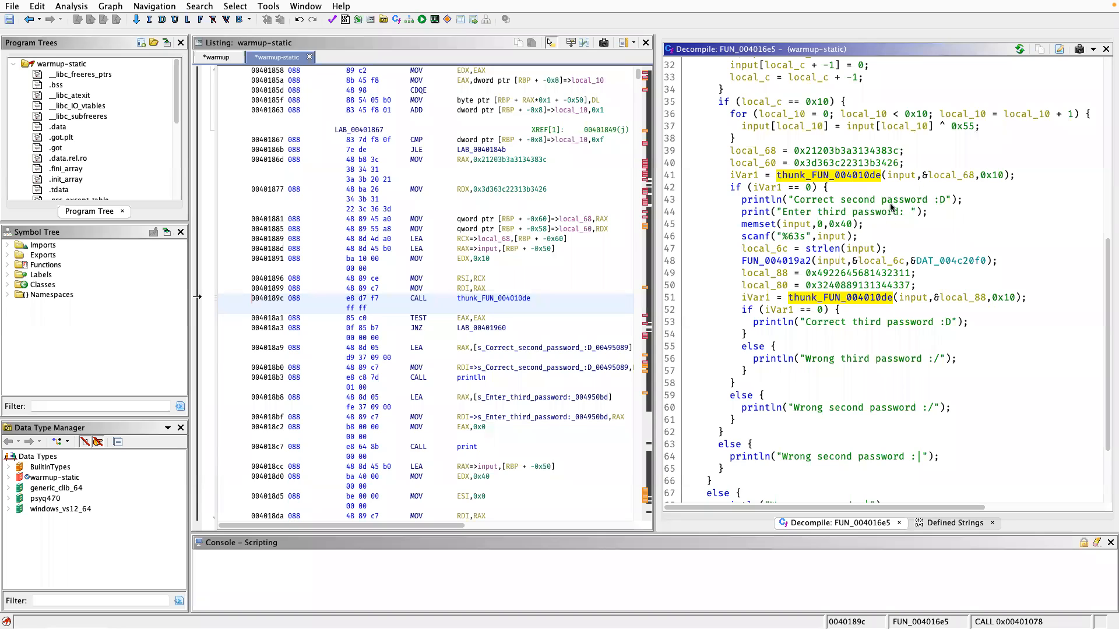
scroll(895, 241, "right", 1)
scroll(895, 242, "up", 1)
scroll(895, 241, "left", 1)
scroll(891, 245, "up", 15)
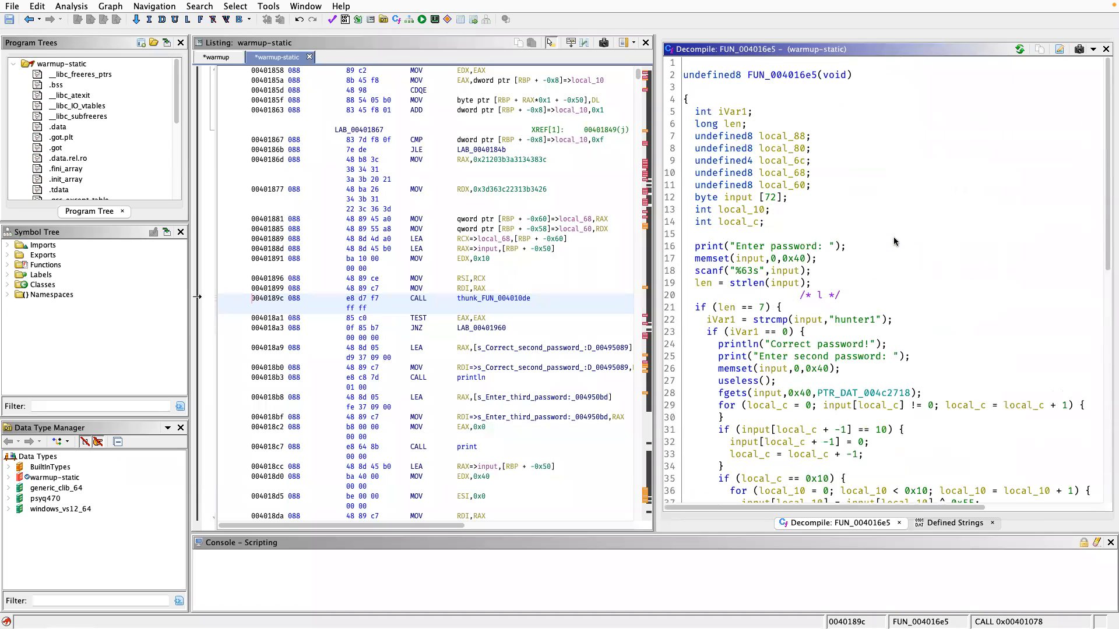
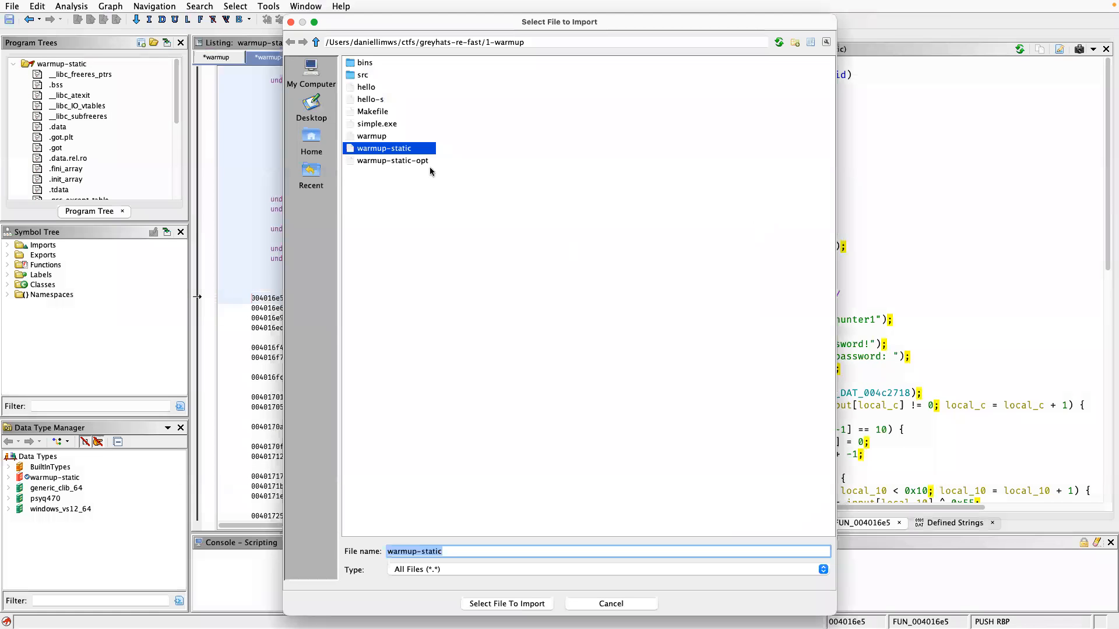
Import warmup-static-opt as an ELF program with the default x86 64-bit gcc language and run auto-analysis with the default analyzers.
double_click(424, 161)
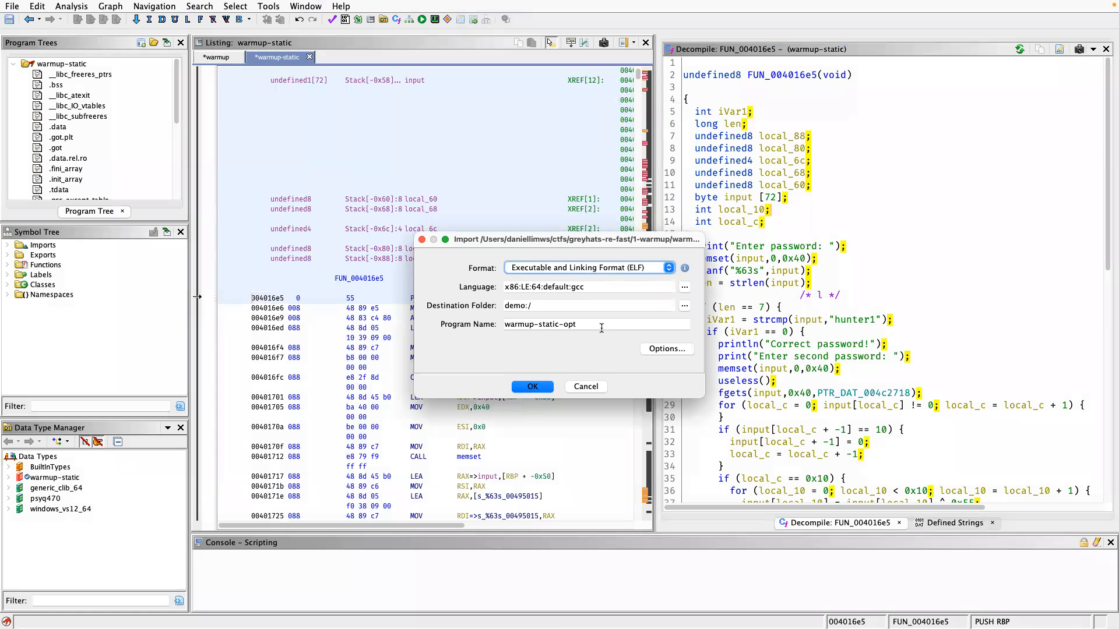
left_click(545, 387)
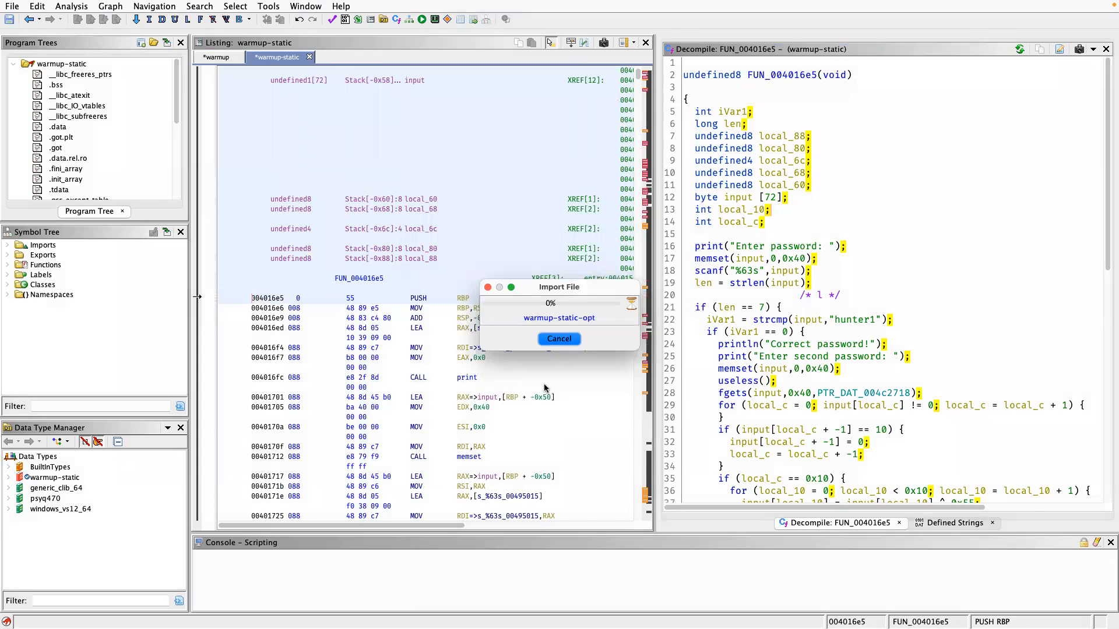
left_click(530, 348)
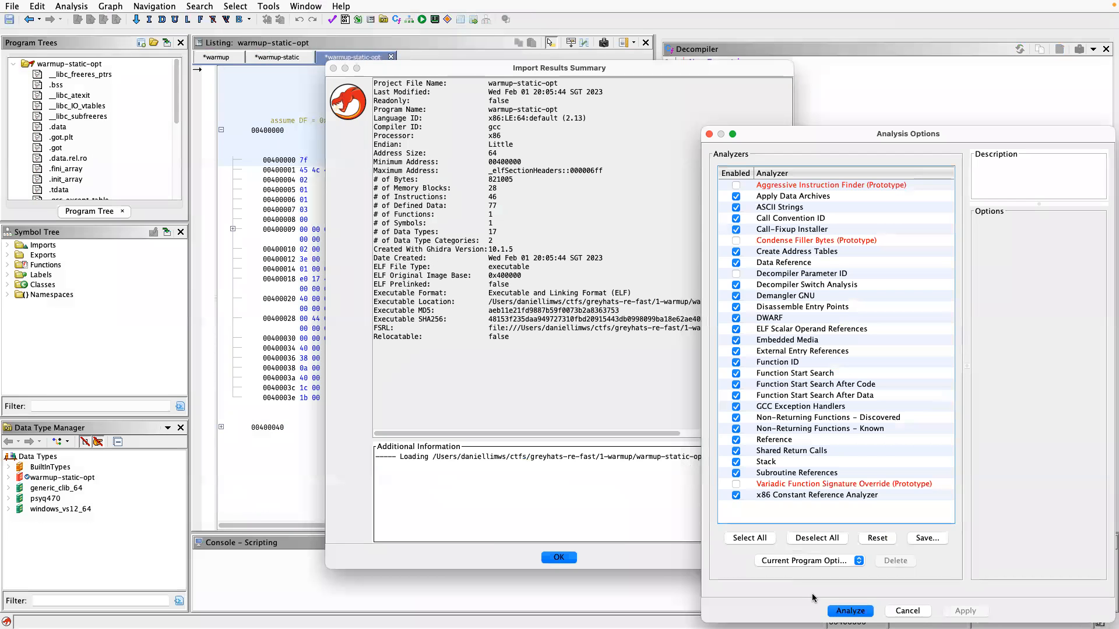
left_click(839, 612)
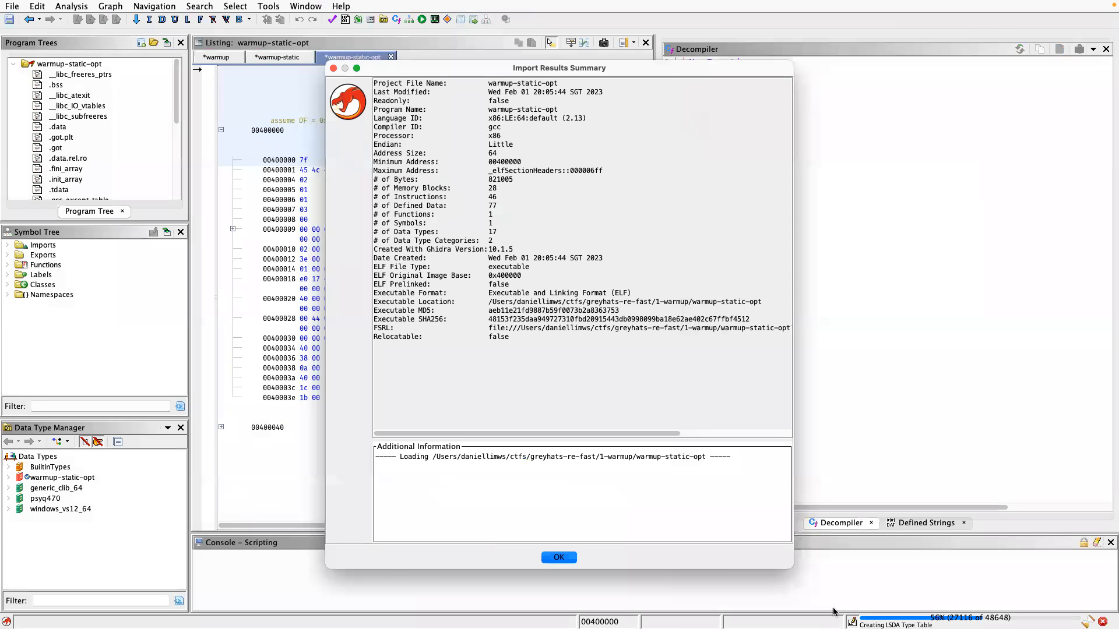
left_click(562, 558)
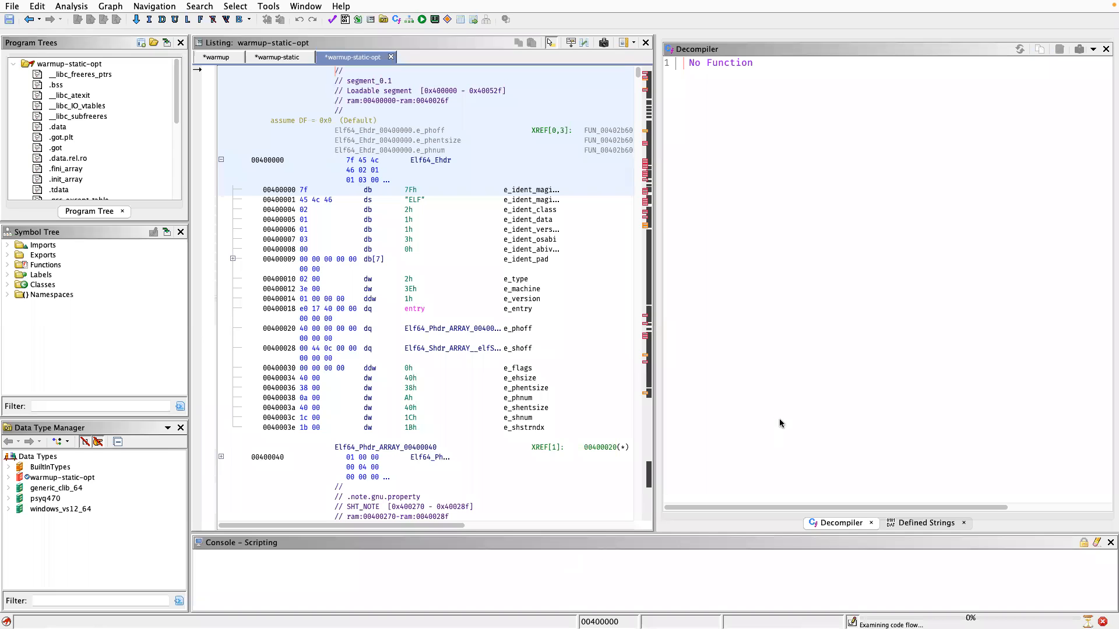
Return to the warmup-static program and review the password-checking code in its decompiled main function.
left_click(280, 57)
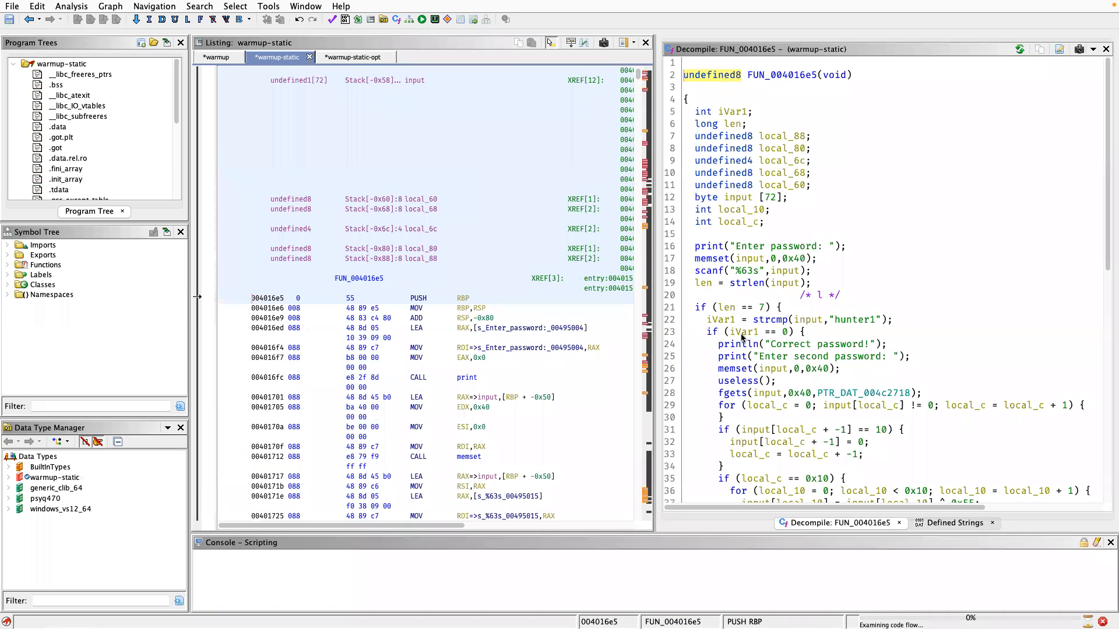
scroll(765, 361, "down", 2)
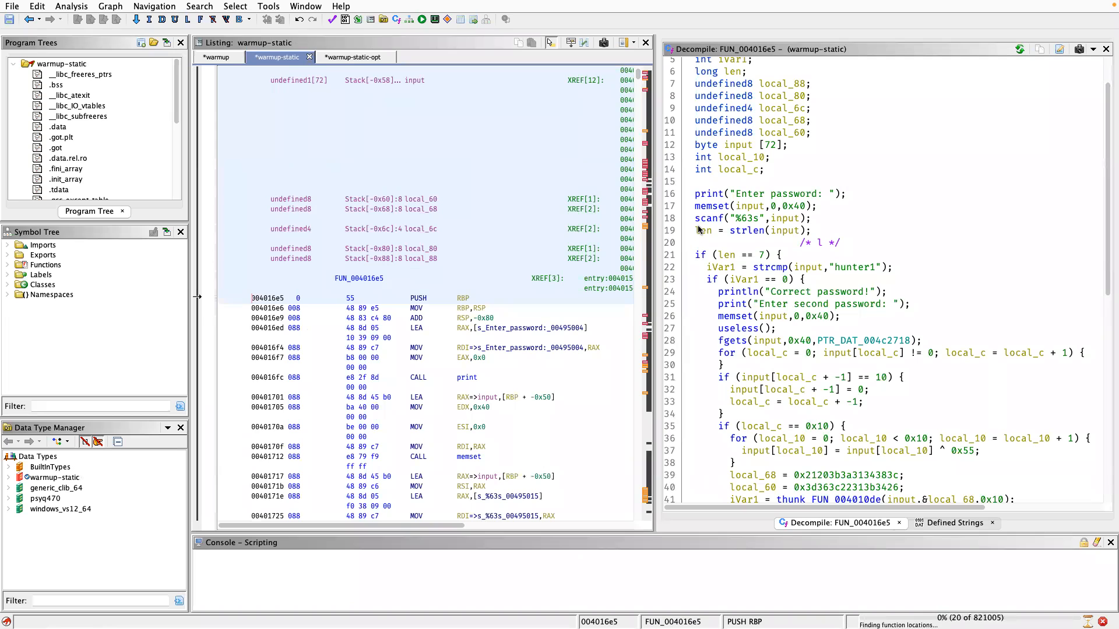
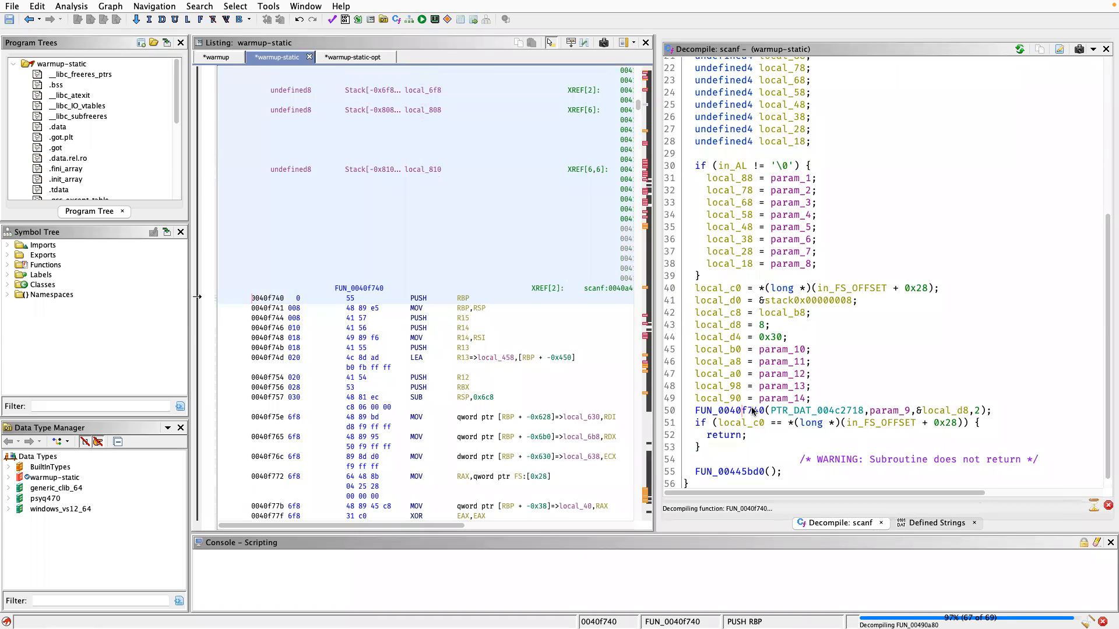
mouse_move(751, 413)
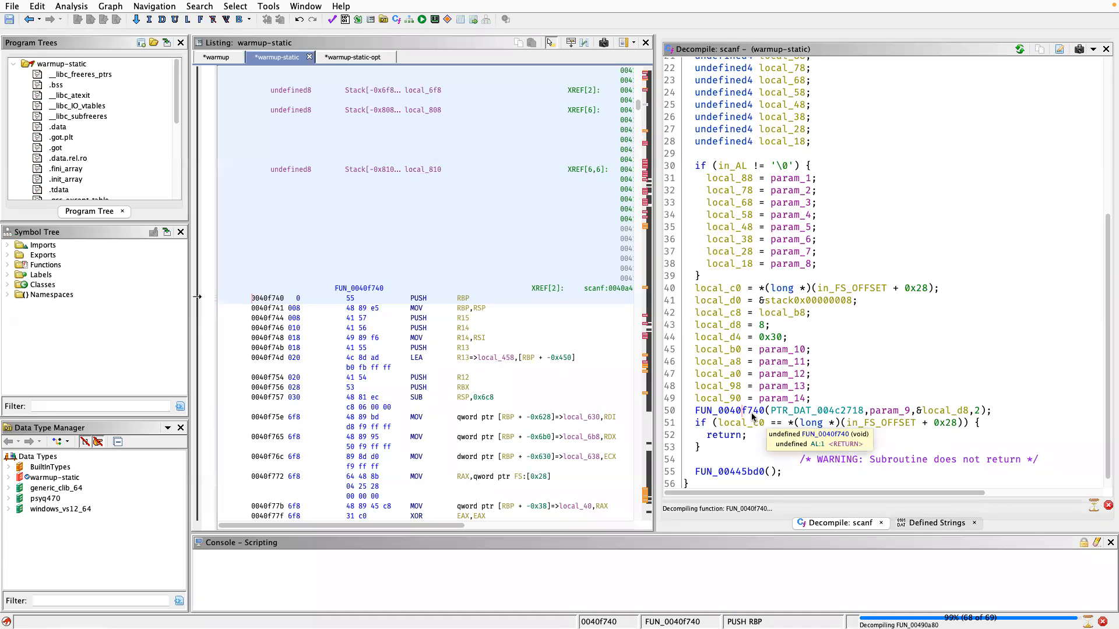
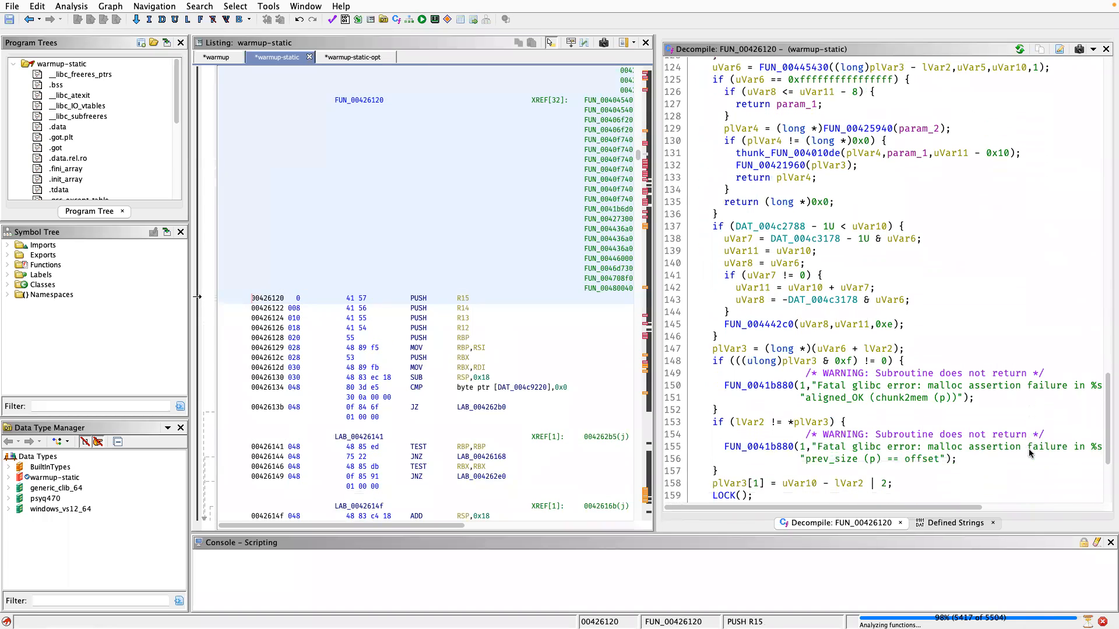
Review the start of FUN_00426120's decompiled code and go back to its call site in FUN_0040f740.
scroll(735, 363, "up", 20)
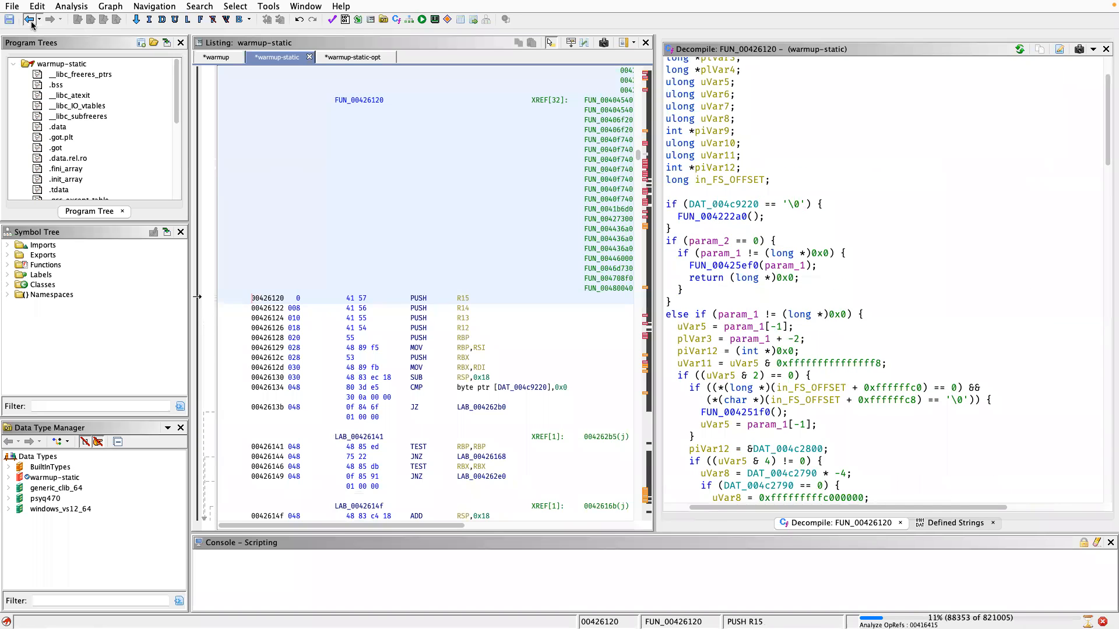
key("alt+Left")
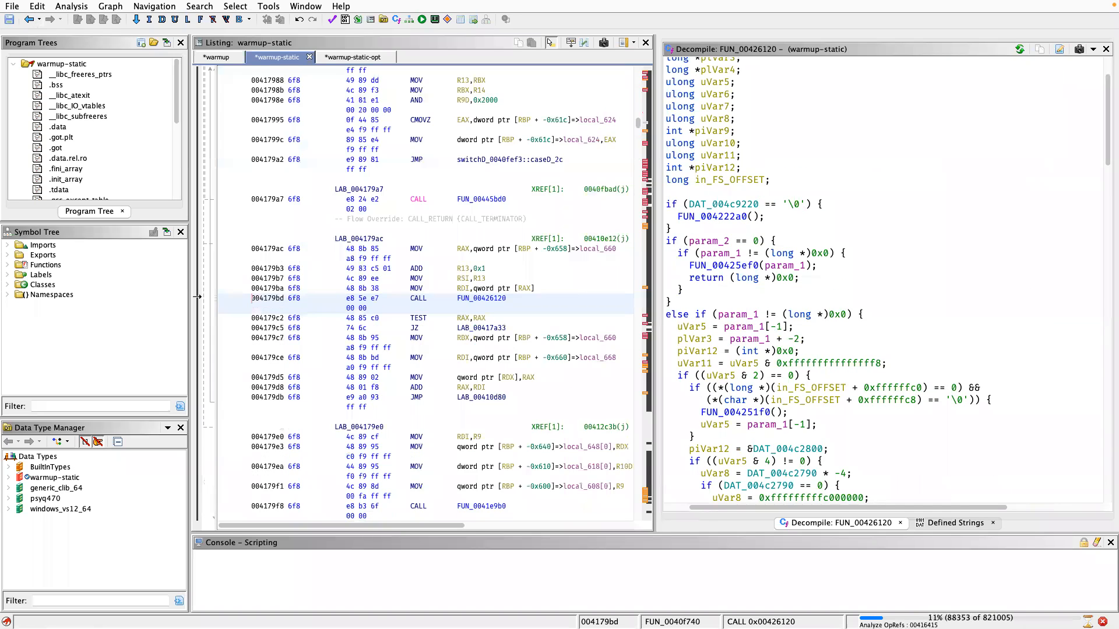
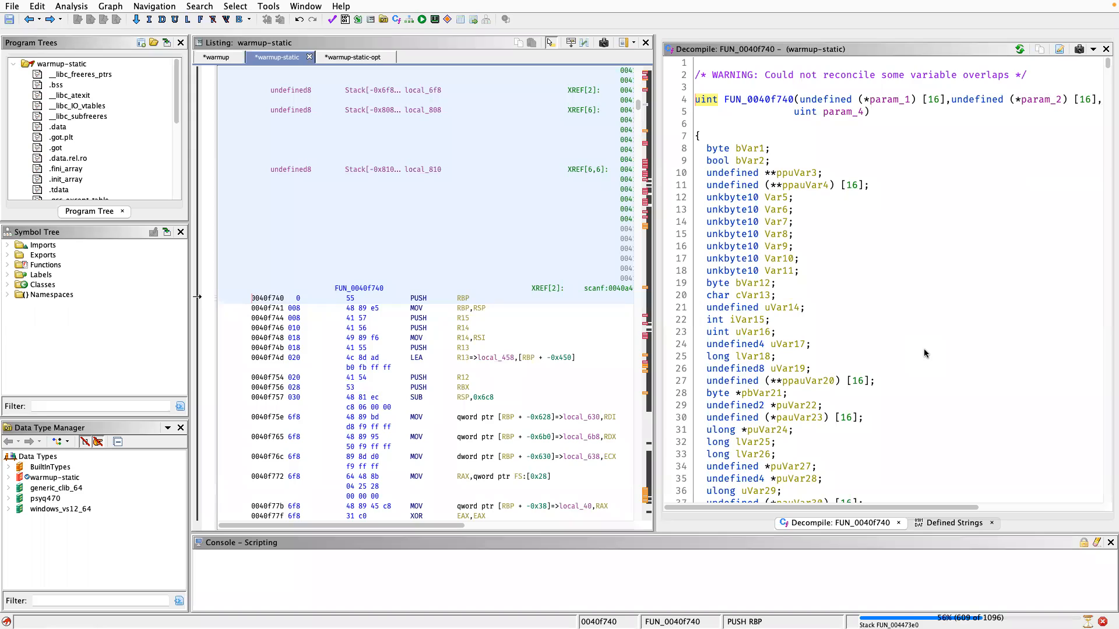
Review FUN_0040f740's decompiled code through its format-character switch cases and select the FUN_0041e9b0 call that follows them.
scroll(925, 353, "down", 4)
scroll(924, 354, "down", 20)
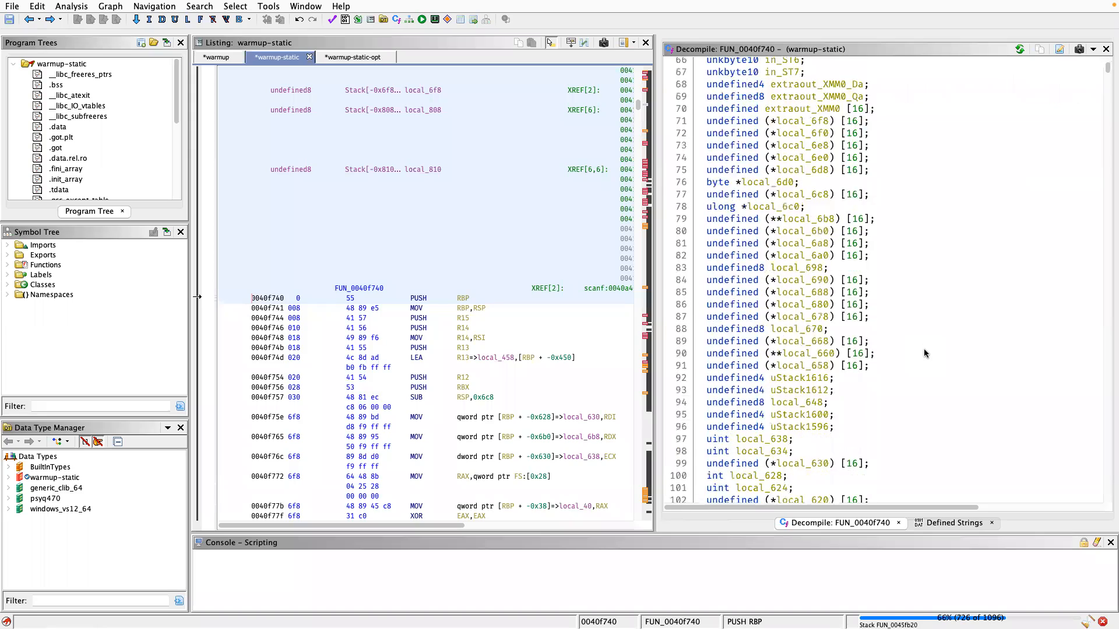
scroll(925, 353, "down", 20)
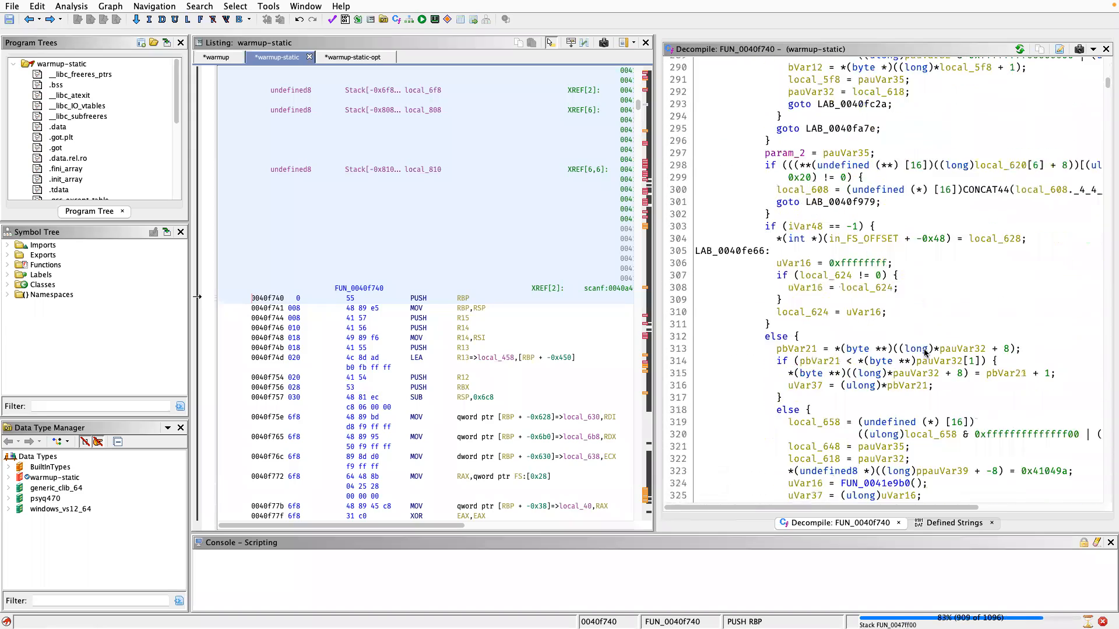
scroll(925, 354, "down", 18)
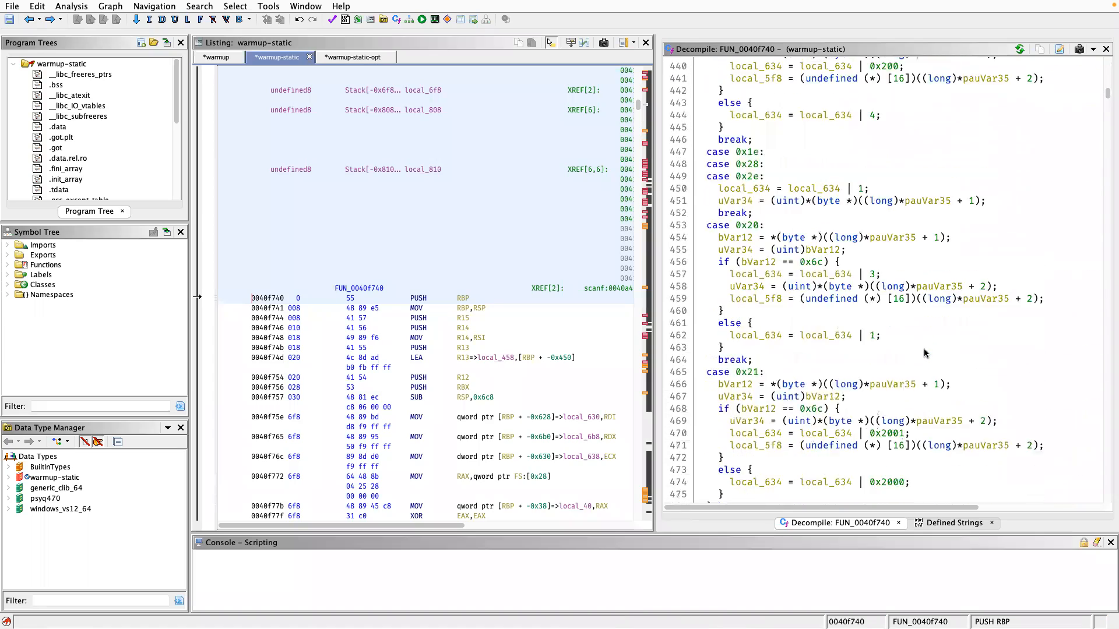
scroll(886, 367, "down", 20)
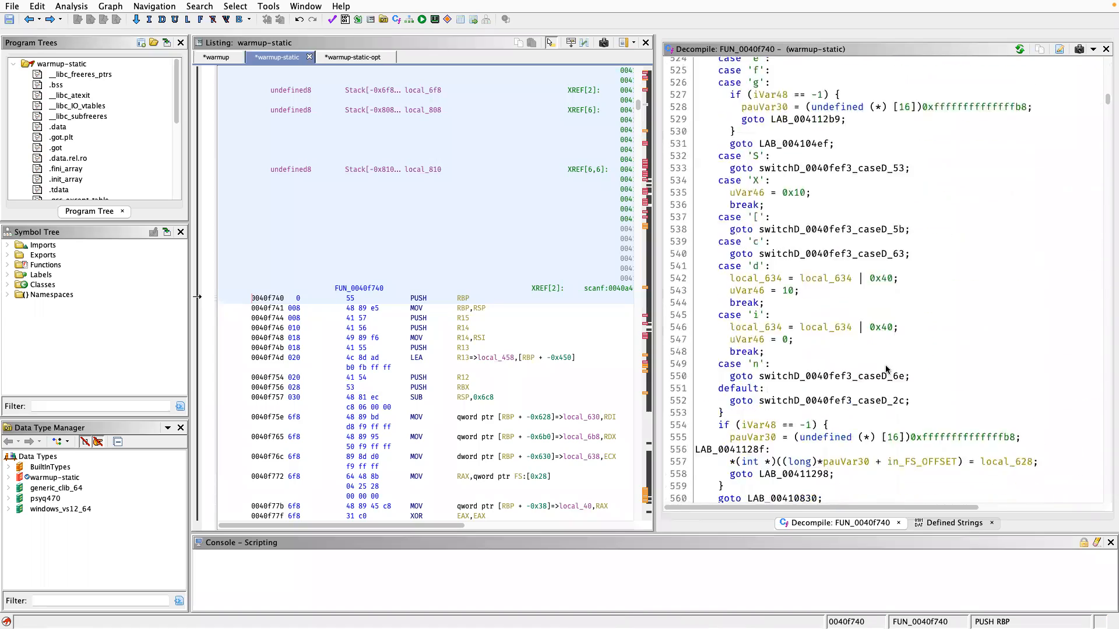
scroll(886, 364, "down", 12)
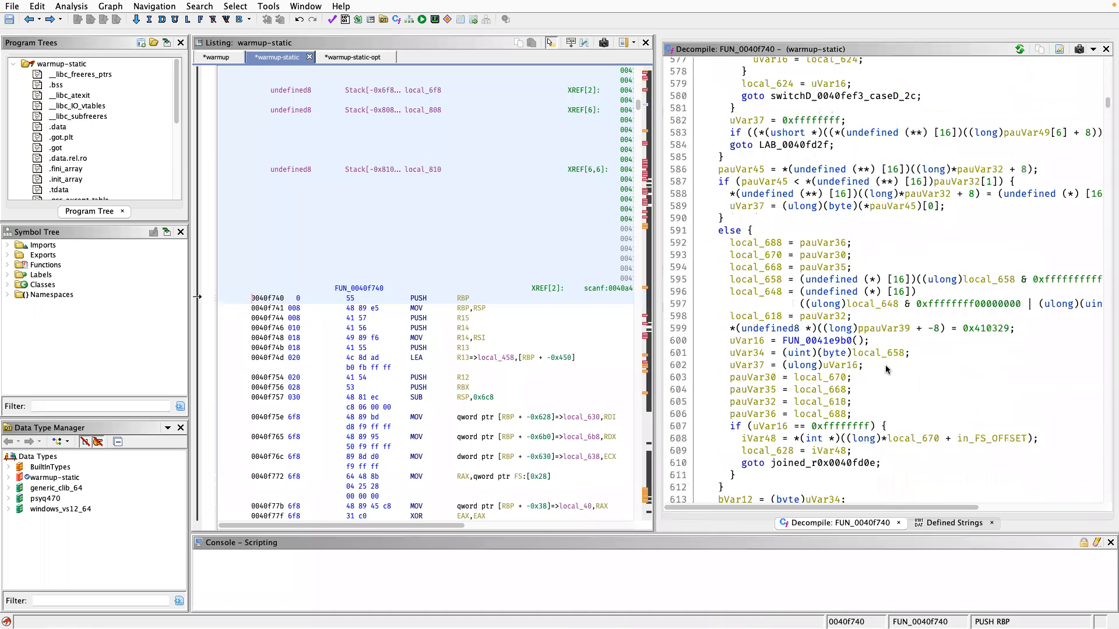
double_click(833, 340)
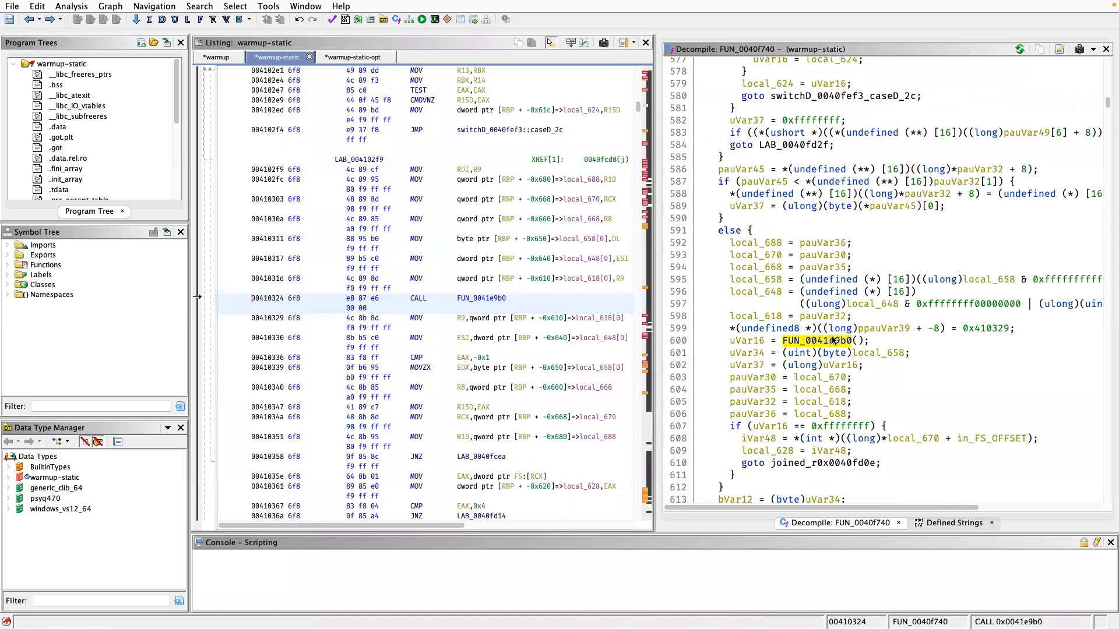
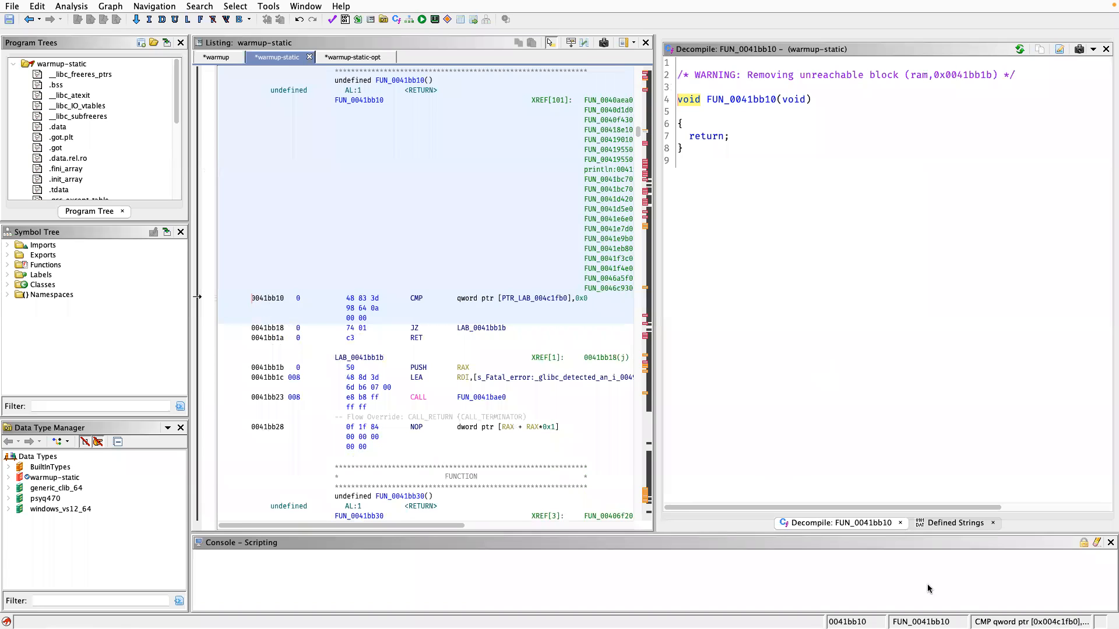
Go back through the navigation history from FUN_0041bb10 to the start of FUN_0041e9b0.
left_click(27, 21)
left_click(28, 21)
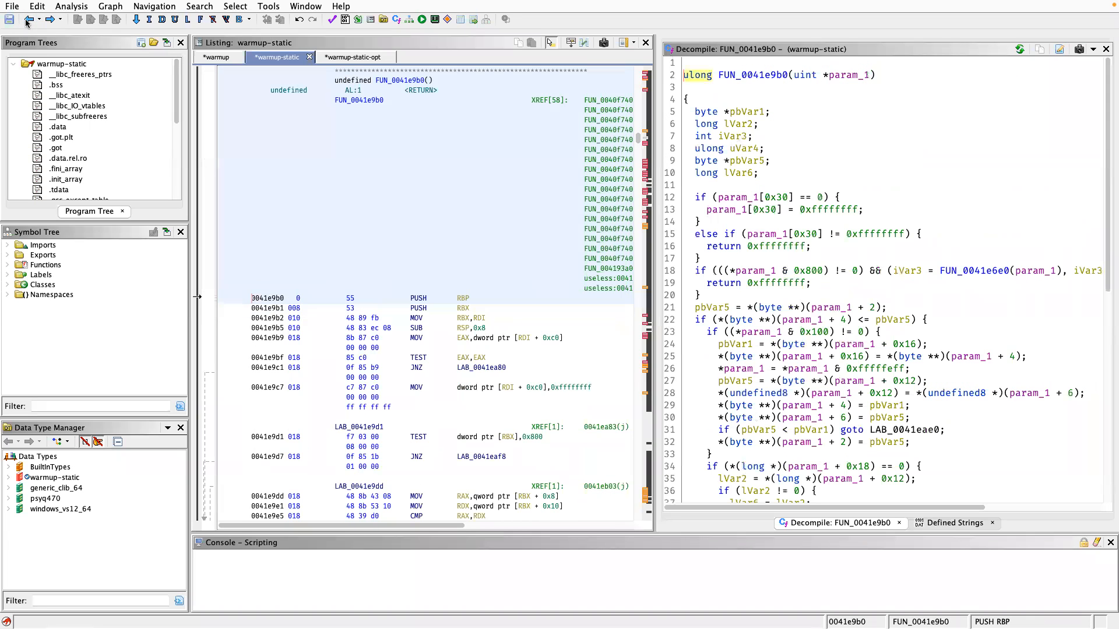
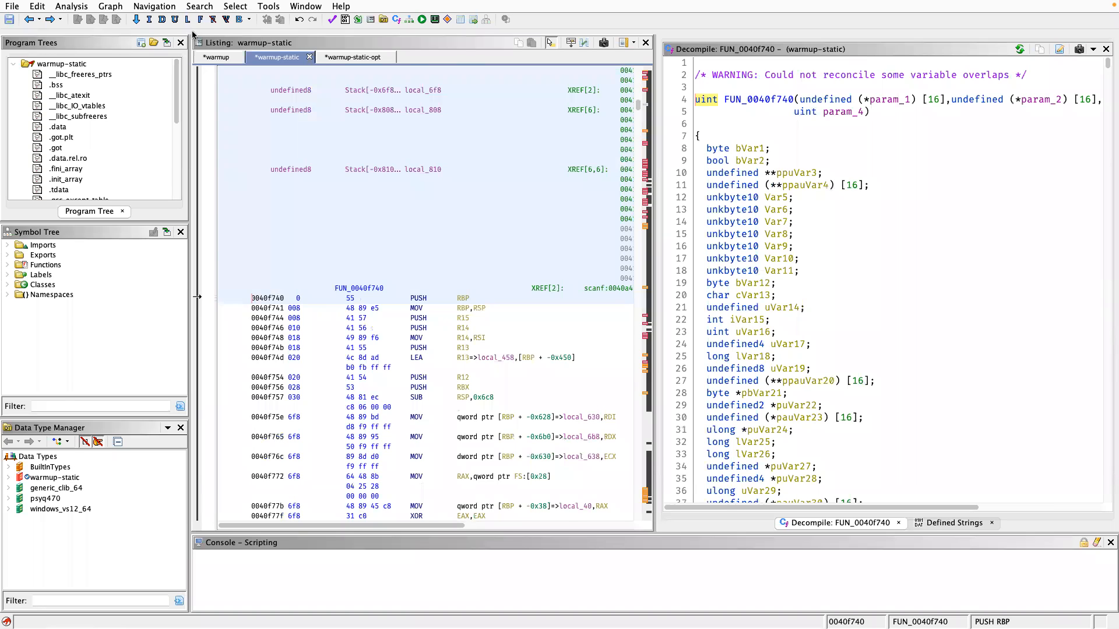
Switch to the warmup-static-opt program and follow its entry function to the main routine at LAB_004015c0.
left_click(341, 59)
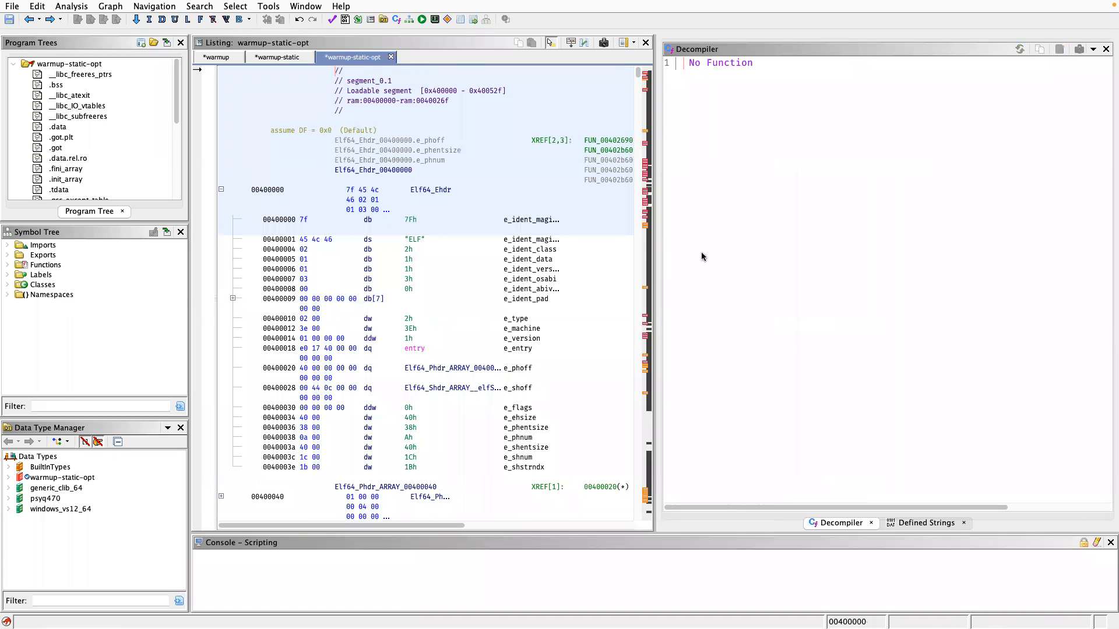
left_click(412, 350)
double_click(412, 350)
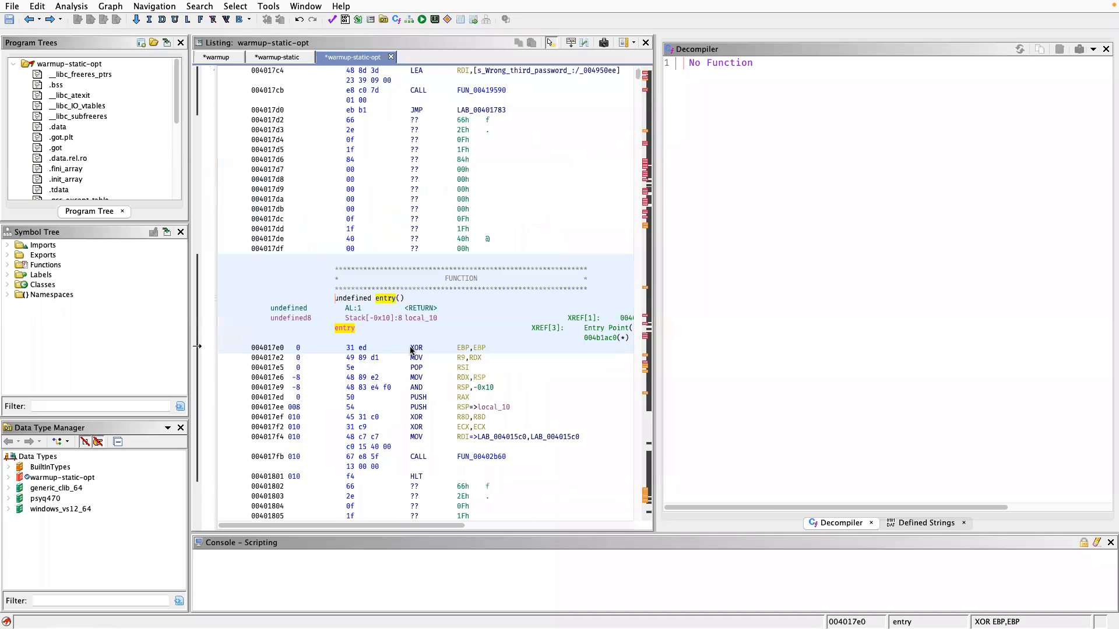
left_click(821, 151)
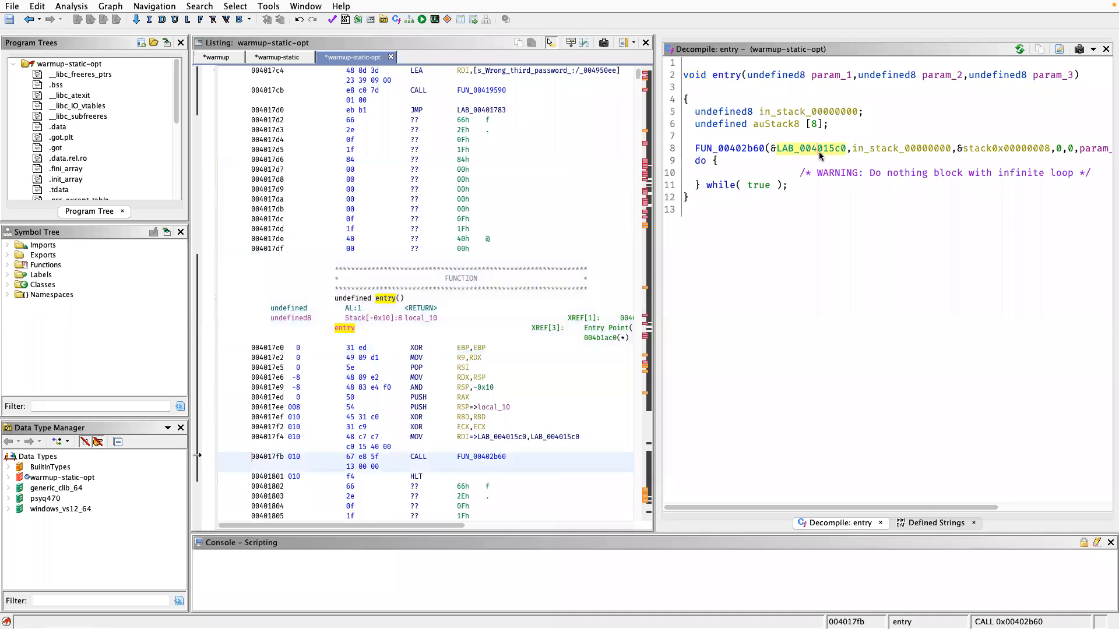
double_click(818, 150)
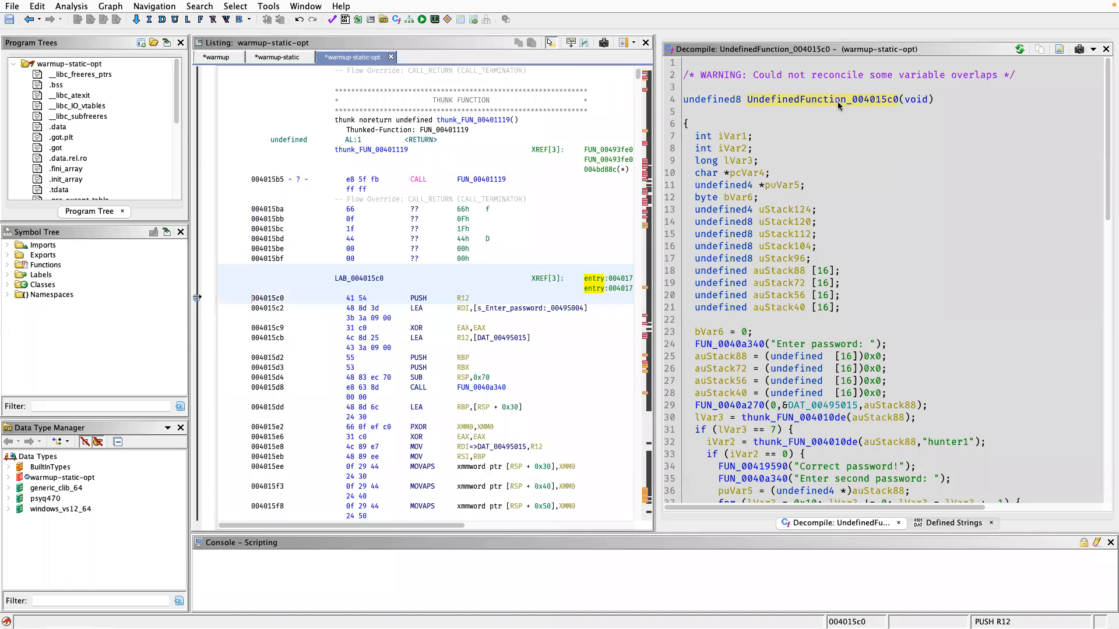
Highlight the LAB_004015c0 label at the start of the main routine in the listing.
middle_click(361, 278)
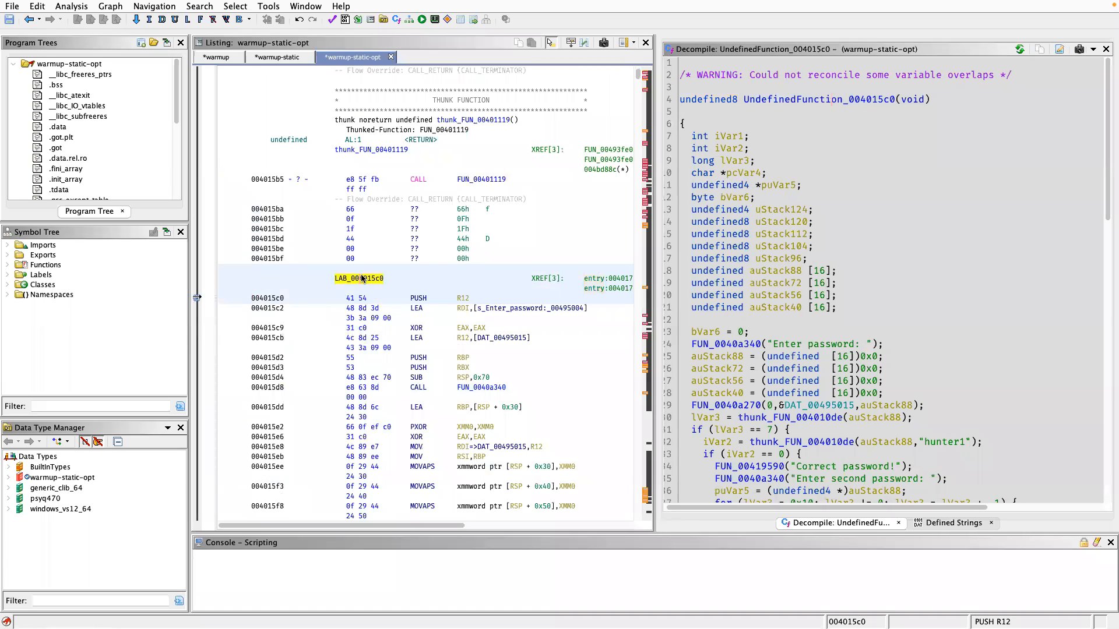
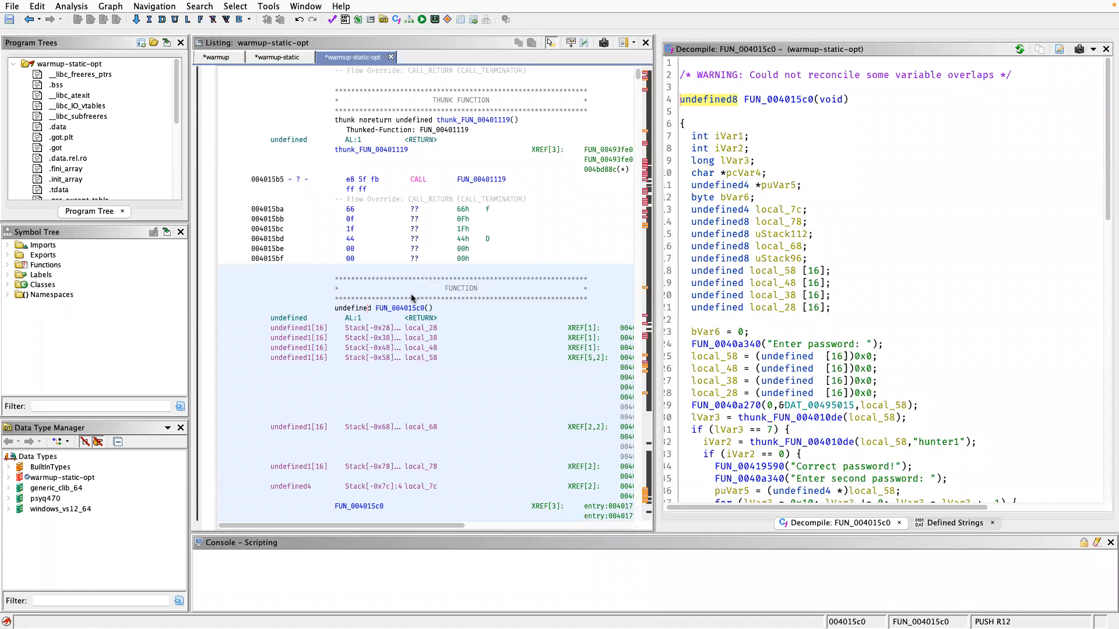
Review the decompiled FUN_004015c0 in warmup-static-opt and compare it with the decompiled main of the original warmup program.
scroll(1054, 414, "down", 15)
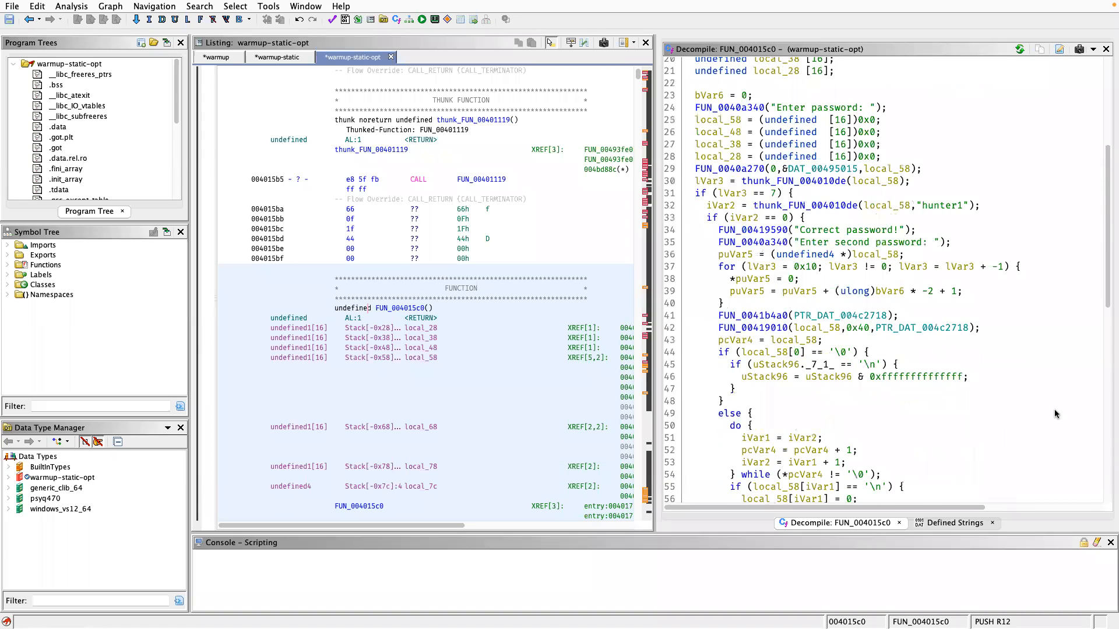
scroll(1056, 414, "up", 5)
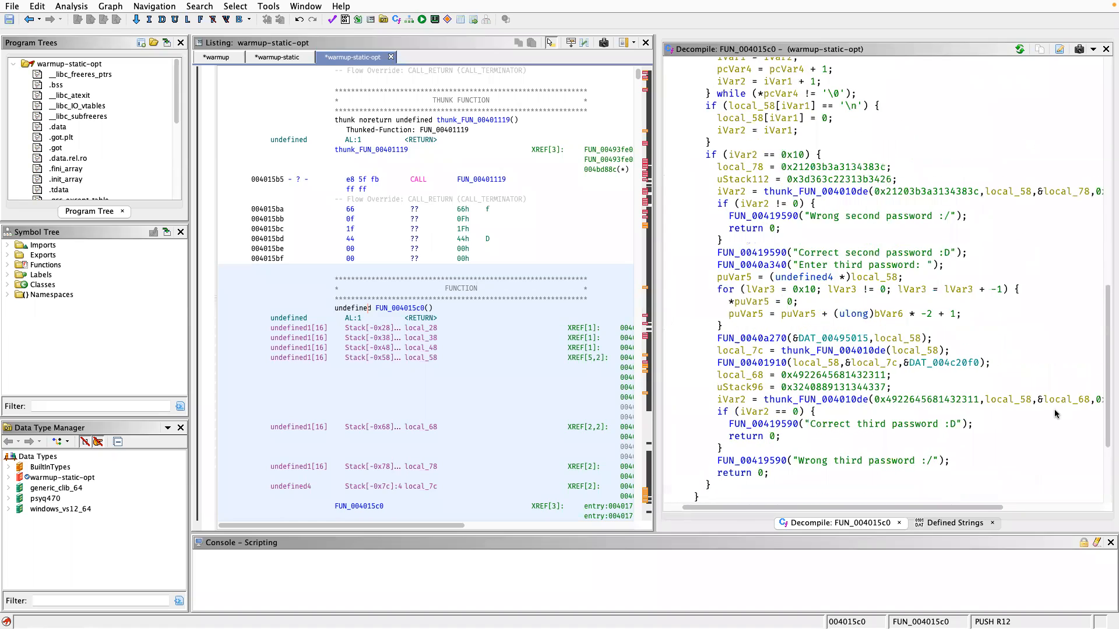
scroll(1049, 406, "up", 12)
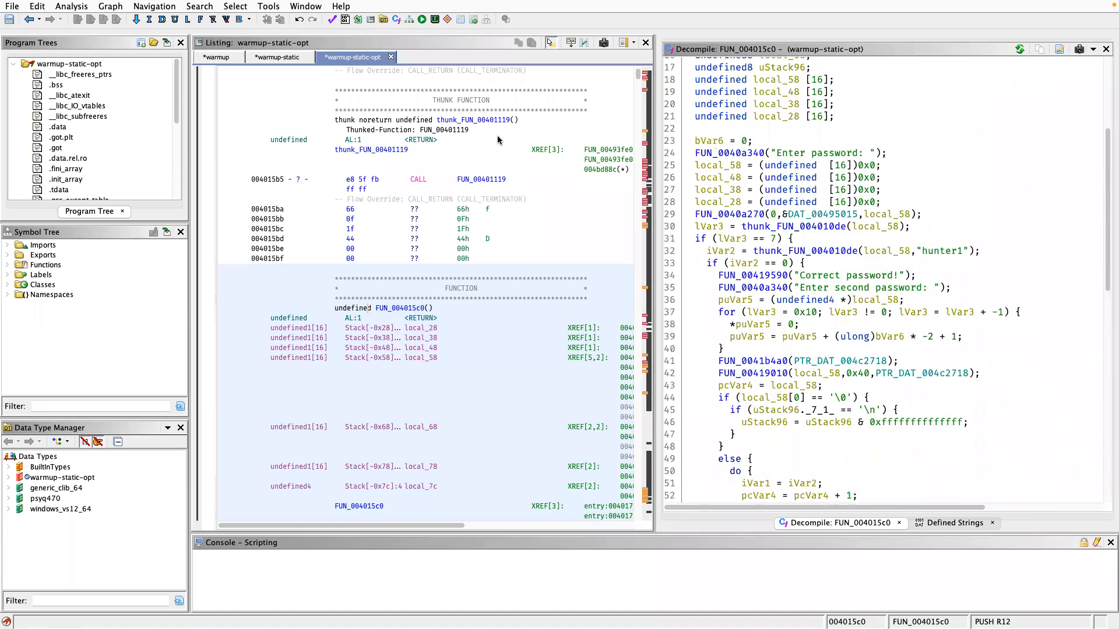
left_click(216, 57)
scroll(805, 327, "down", 7)
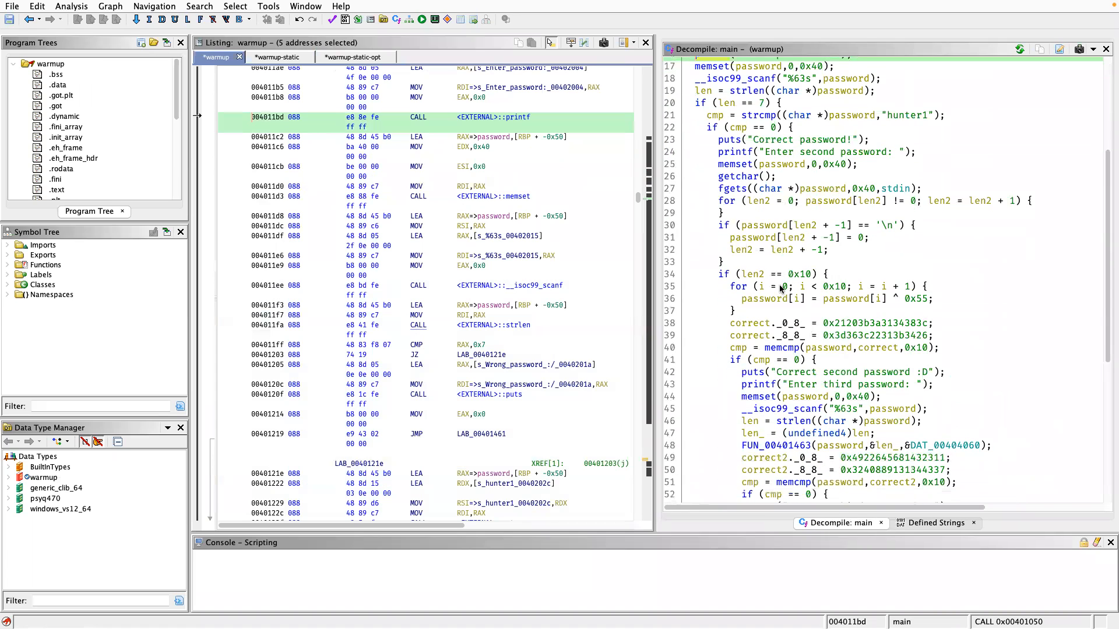
Return to warmup-static-opt and examine how FUN_004015c0 handles the newline removal and the second and third password checks.
left_click(352, 58)
scroll(746, 291, "down", 8)
scroll(749, 294, "down", 9)
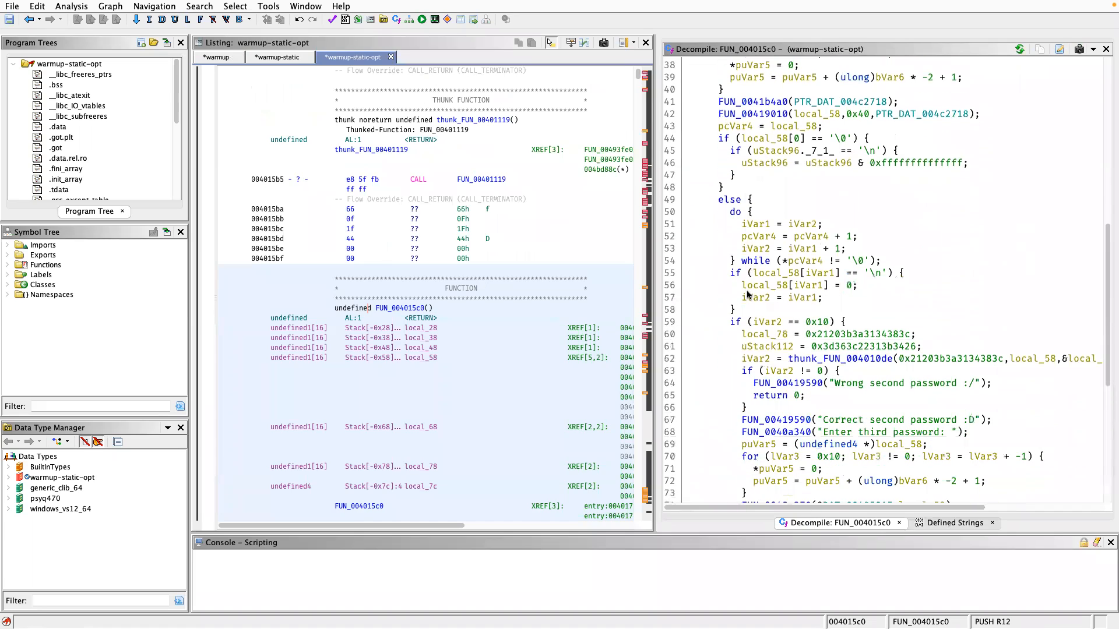
scroll(749, 294, "up", 15)
scroll(748, 294, "down", 8)
scroll(748, 294, "up", 10)
scroll(748, 294, "down", 5)
scroll(748, 294, "down", 1)
scroll(836, 337, "down", 4)
scroll(836, 337, "down", 4)
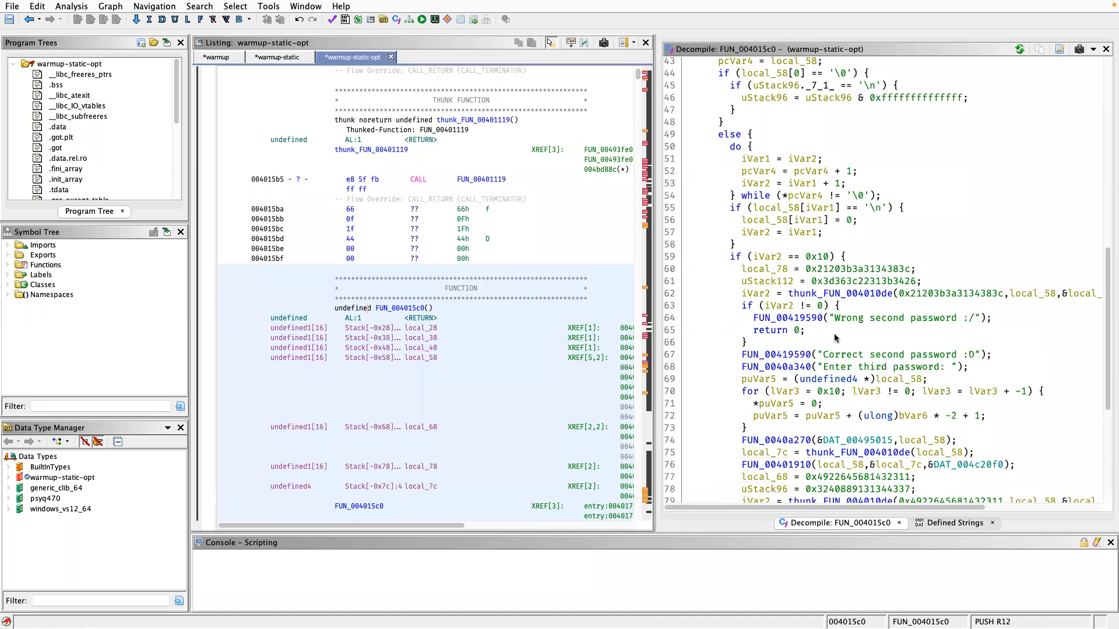
scroll(835, 336, "down", 1)
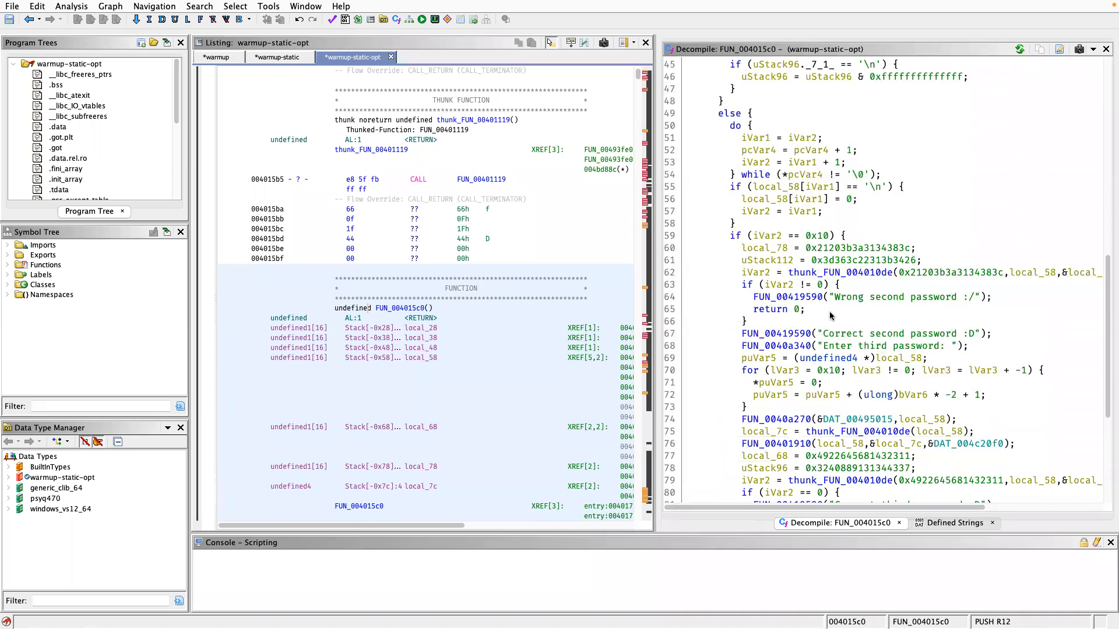
scroll(906, 320, "down", 3)
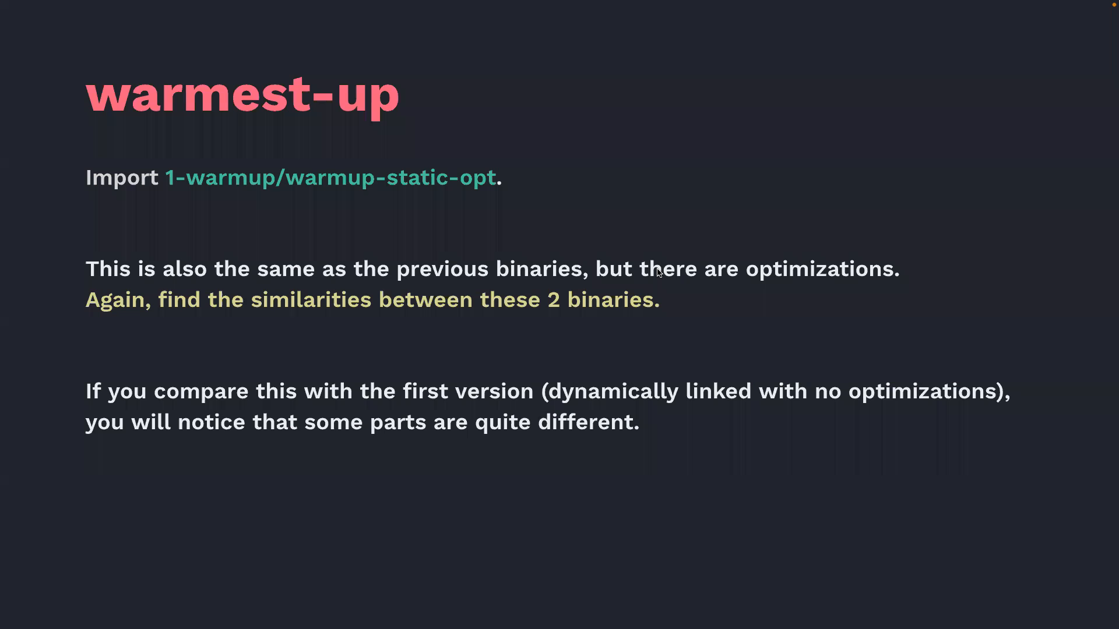
key("Right")
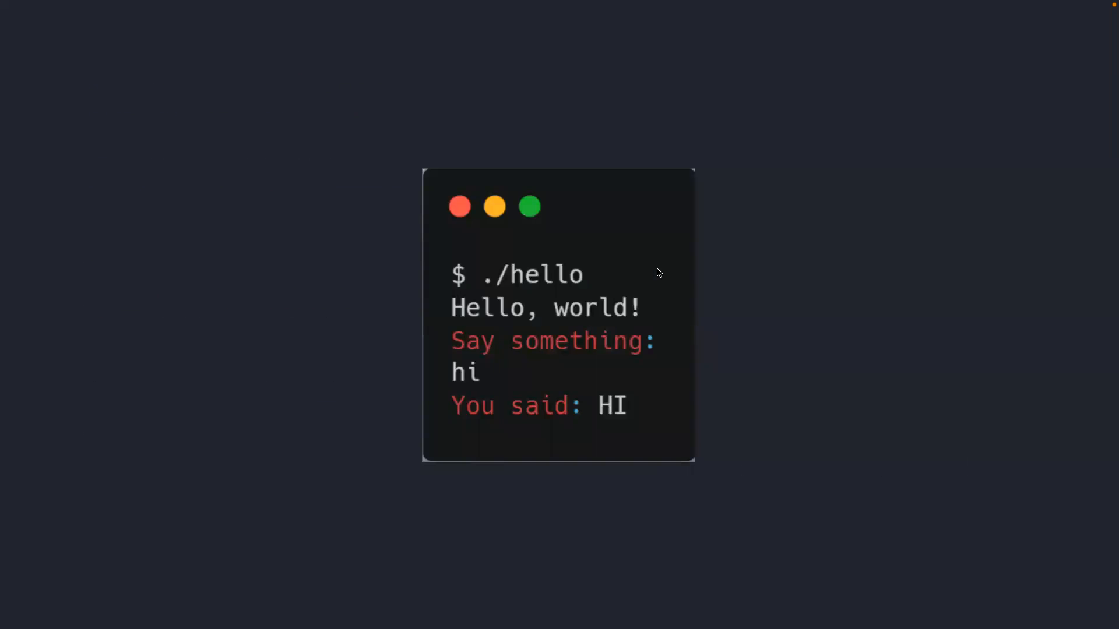
key("Right")
key("Left")
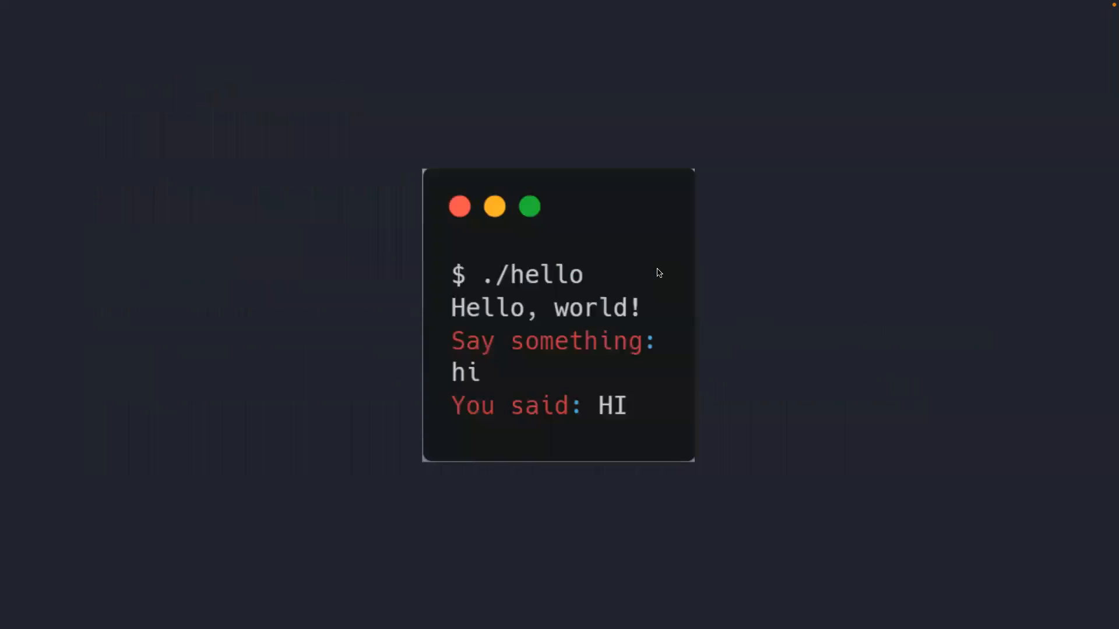
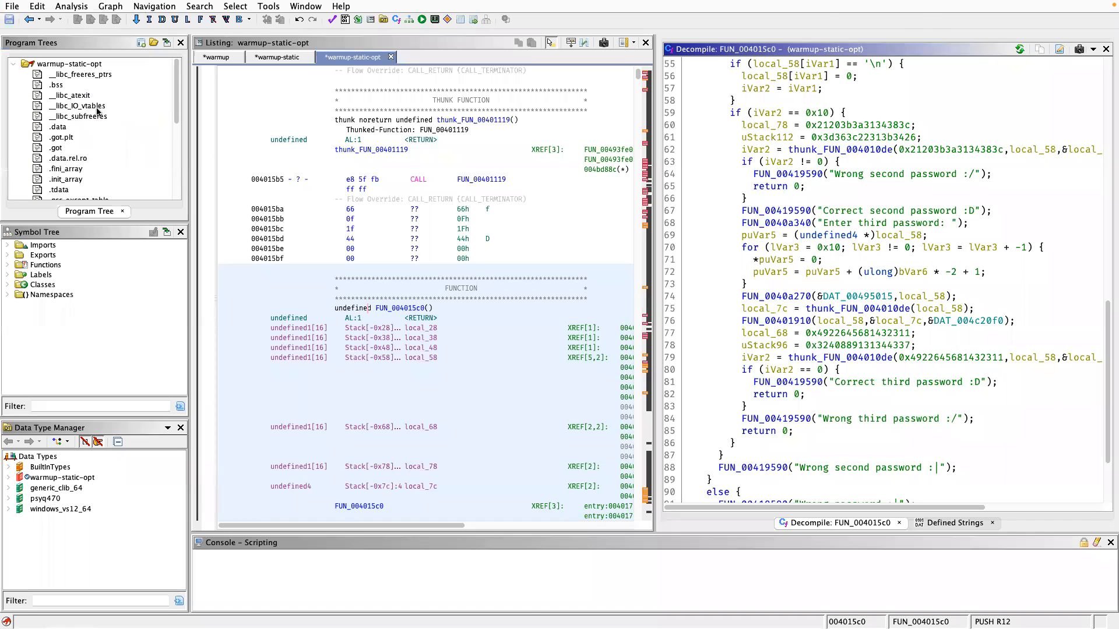
Import the hello-s binary from the 1-warmup folder as an ELF program, run the automatic analysis on it, and dismiss the import summary.
key("i")
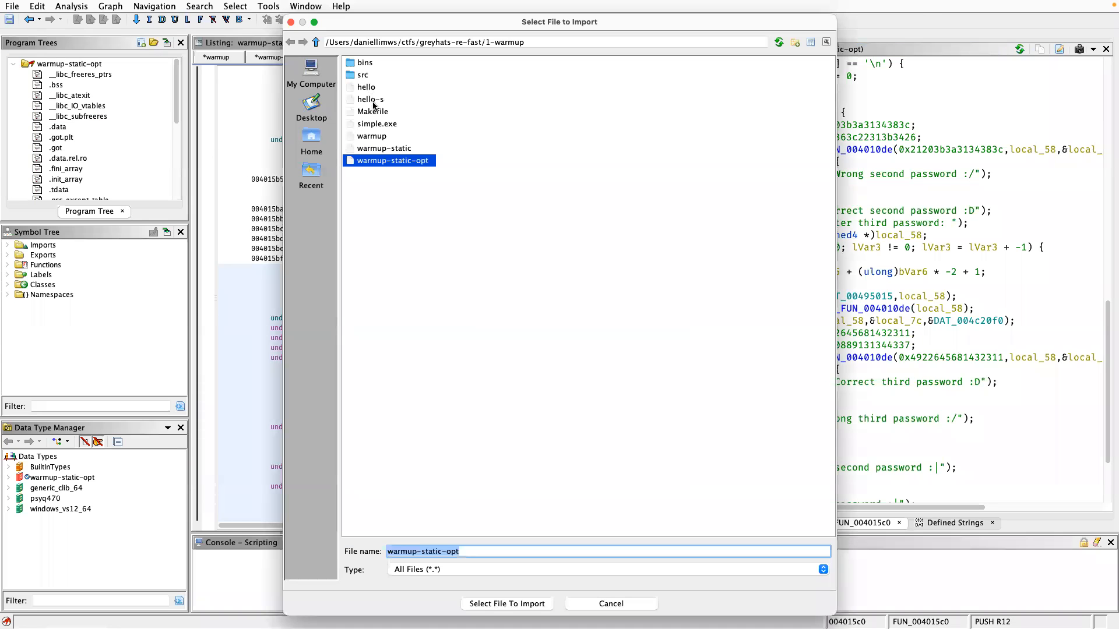
left_click(373, 100)
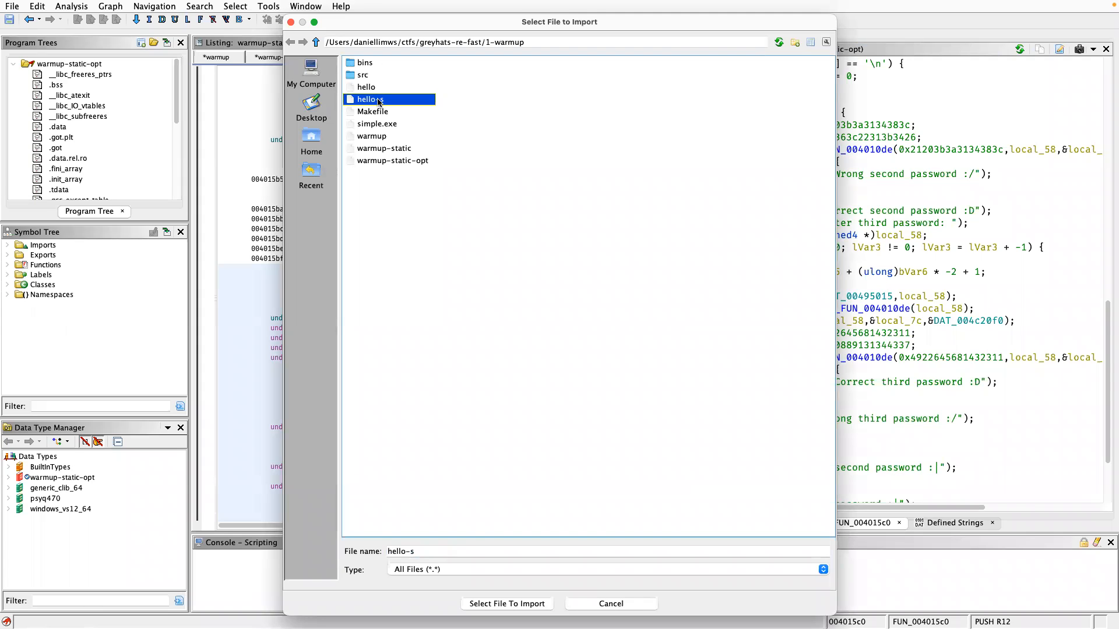
double_click(378, 103)
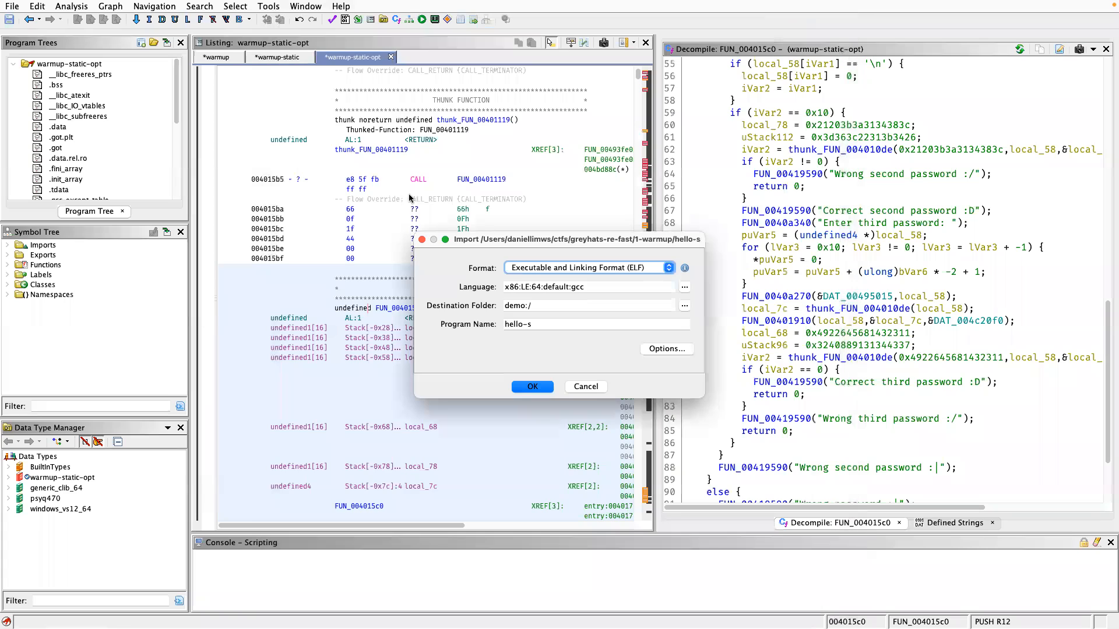
left_click(530, 324)
left_click(531, 385)
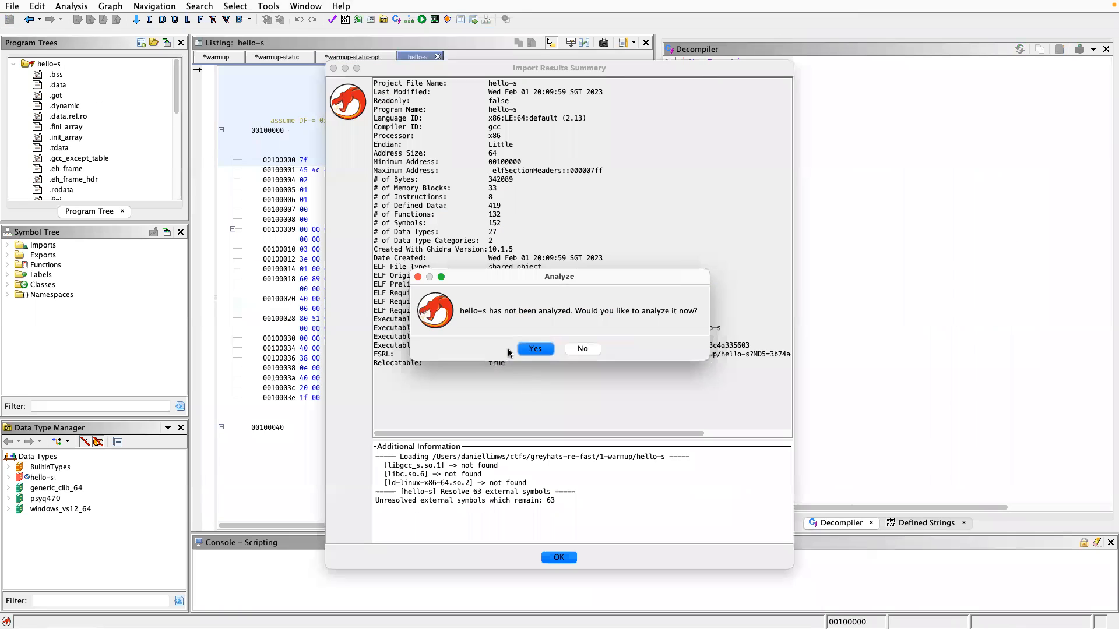
left_click(535, 349)
left_click(831, 614)
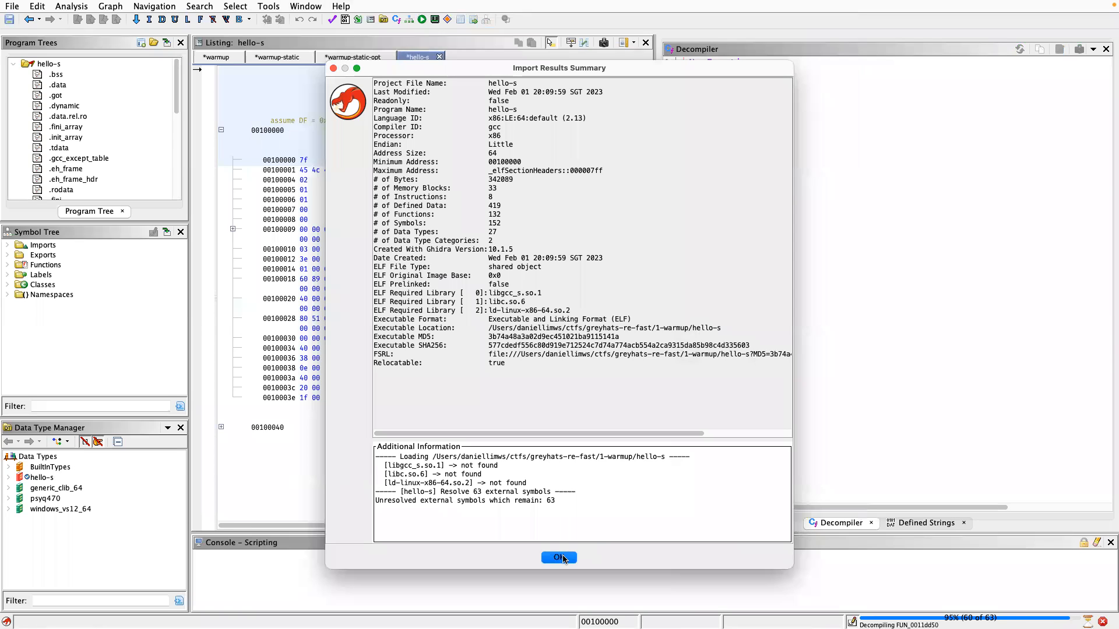
left_click(560, 558)
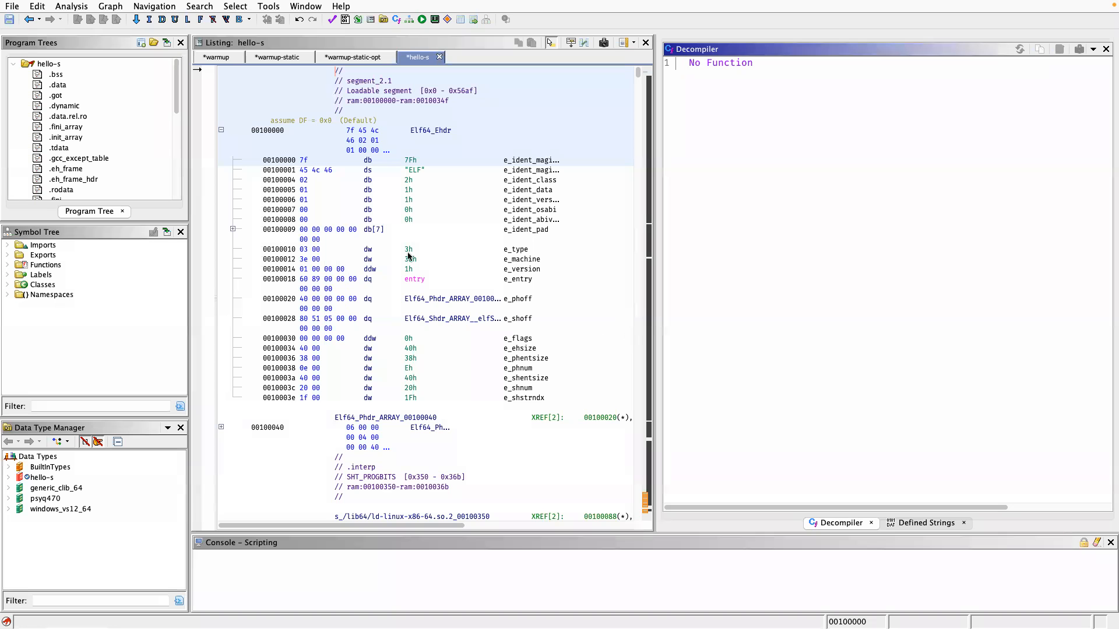
Go to the entry function of hello-s and open FUN_00109cf0, the function passed to __libc_start_main.
double_click(420, 279)
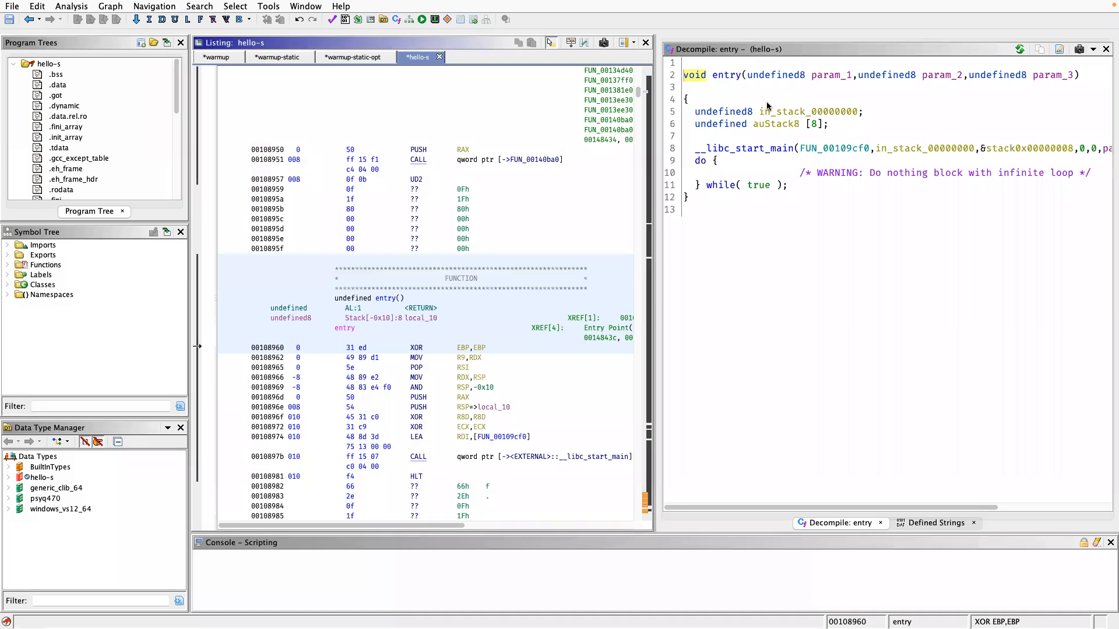
left_click(877, 335)
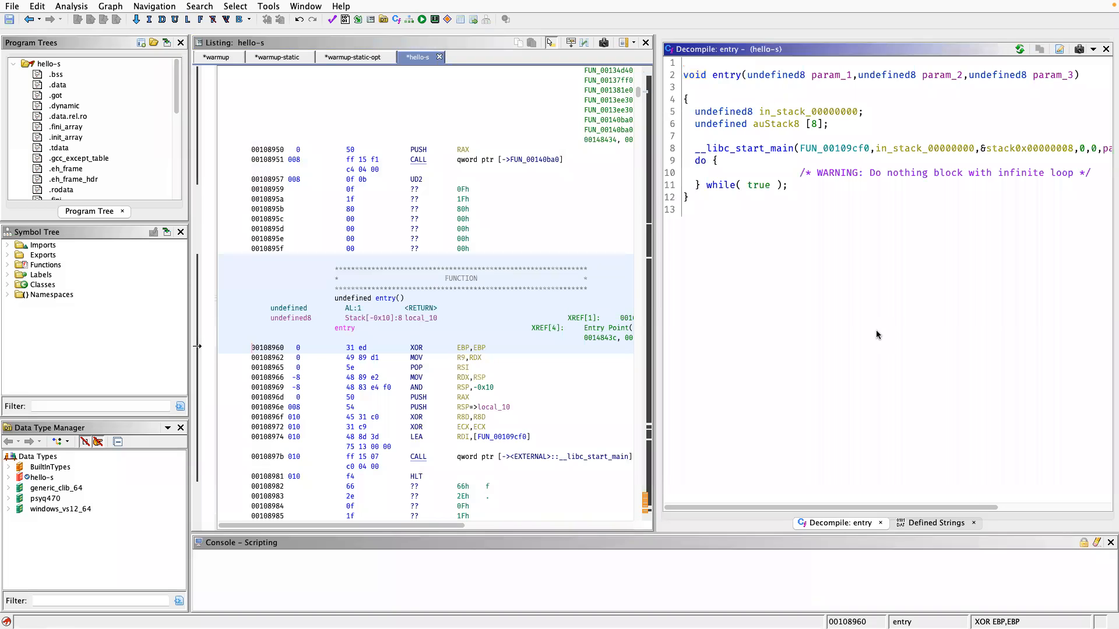
type("gentry")
key("Return")
double_click(833, 148)
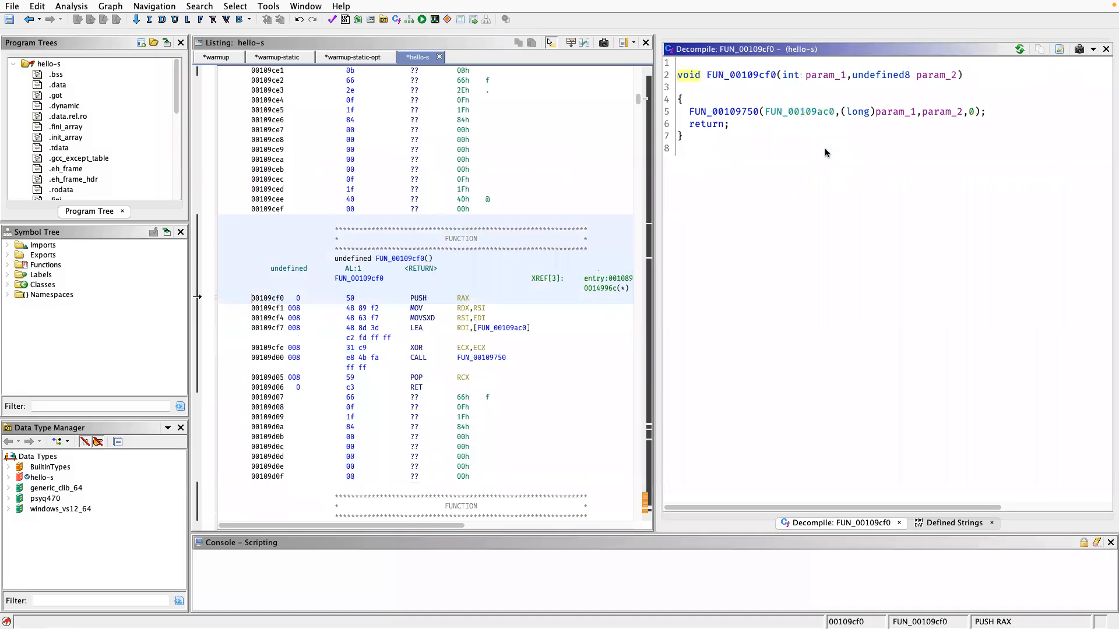
Rename the function FUN_00109cf0 in hello-s to main.
left_click(729, 77)
type("lma")
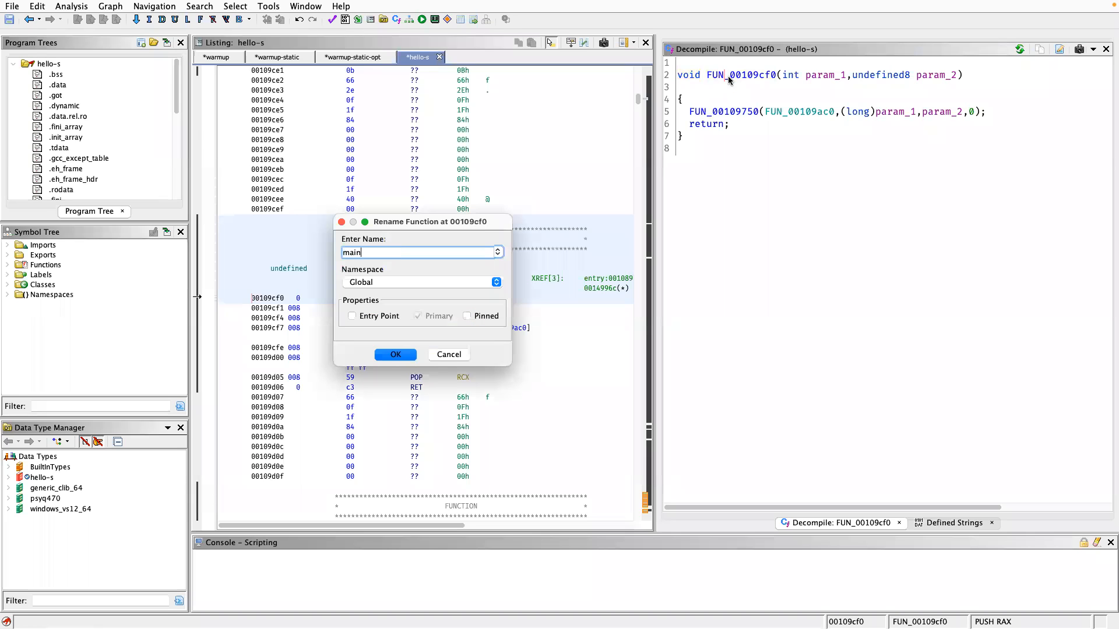
key("Return")
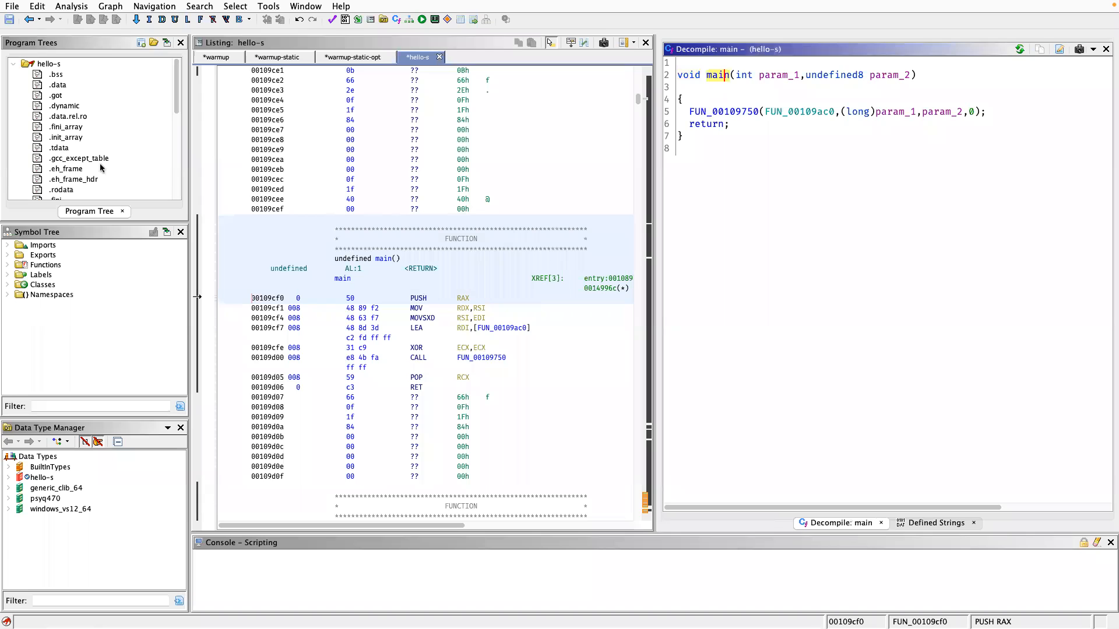
left_click(758, 203)
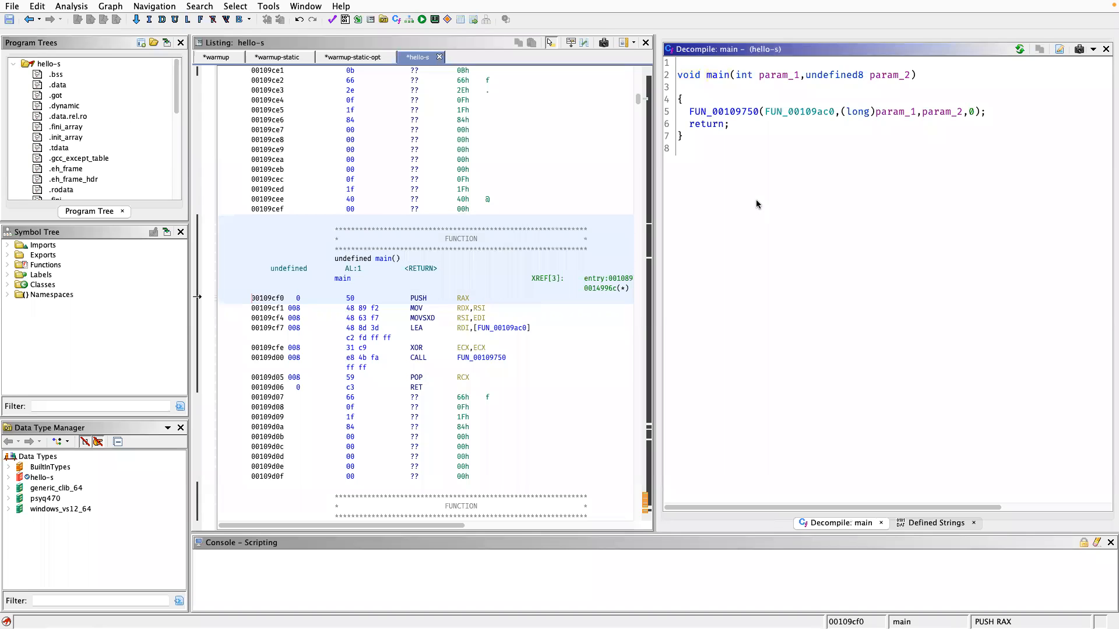
Import the hello binary from the same folder, start its automatic analysis, and dismiss the import summary.
key("i")
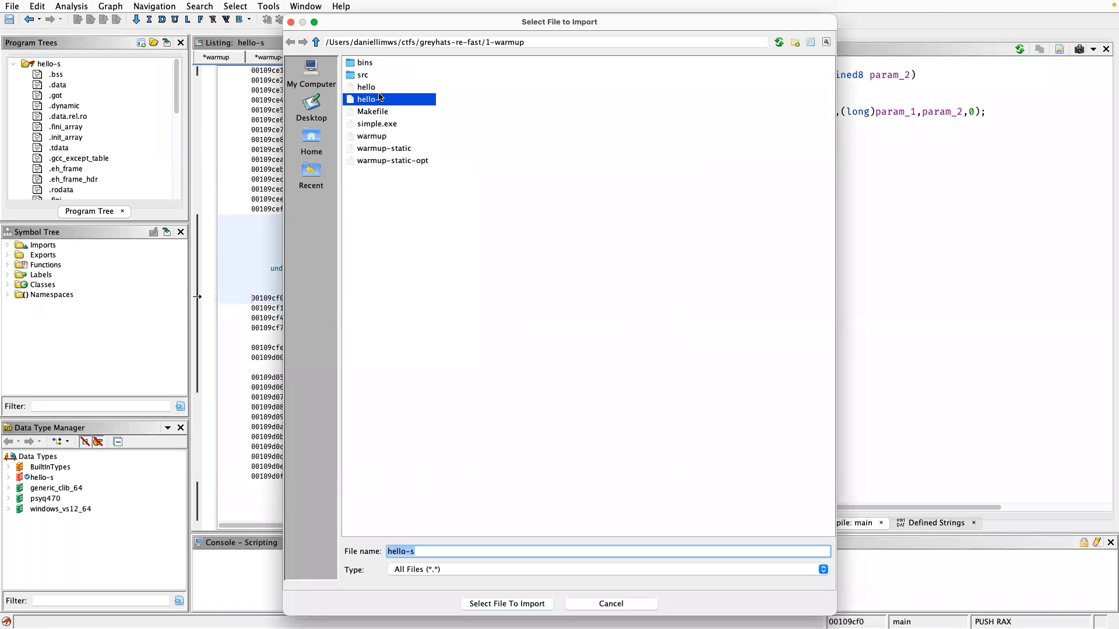
left_click(374, 90)
double_click(374, 90)
left_click(536, 386)
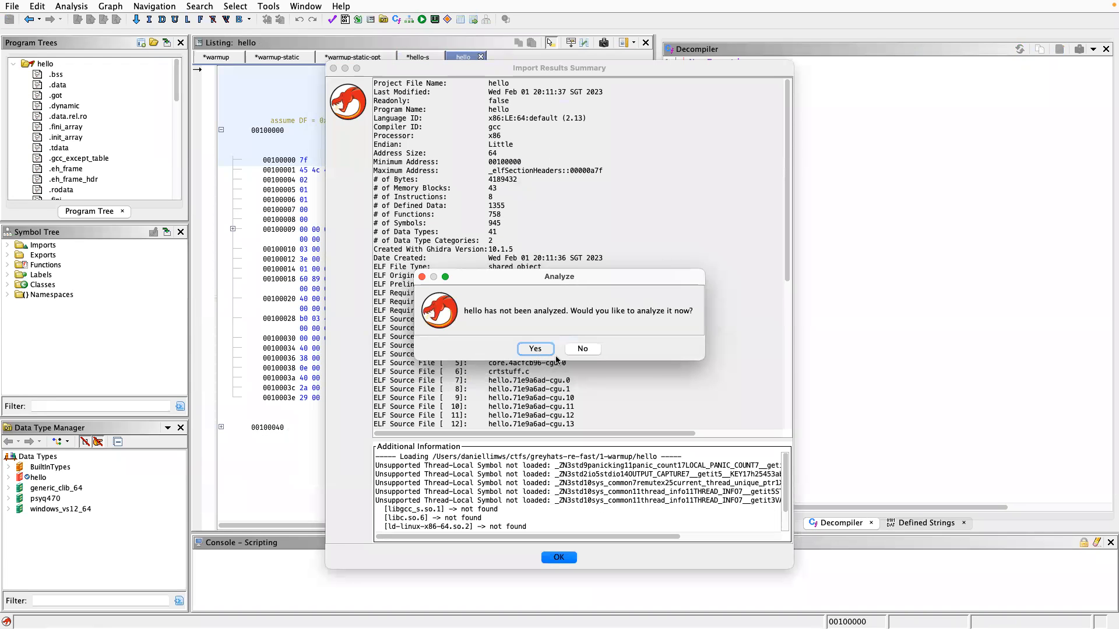
left_click(532, 347)
left_click(861, 610)
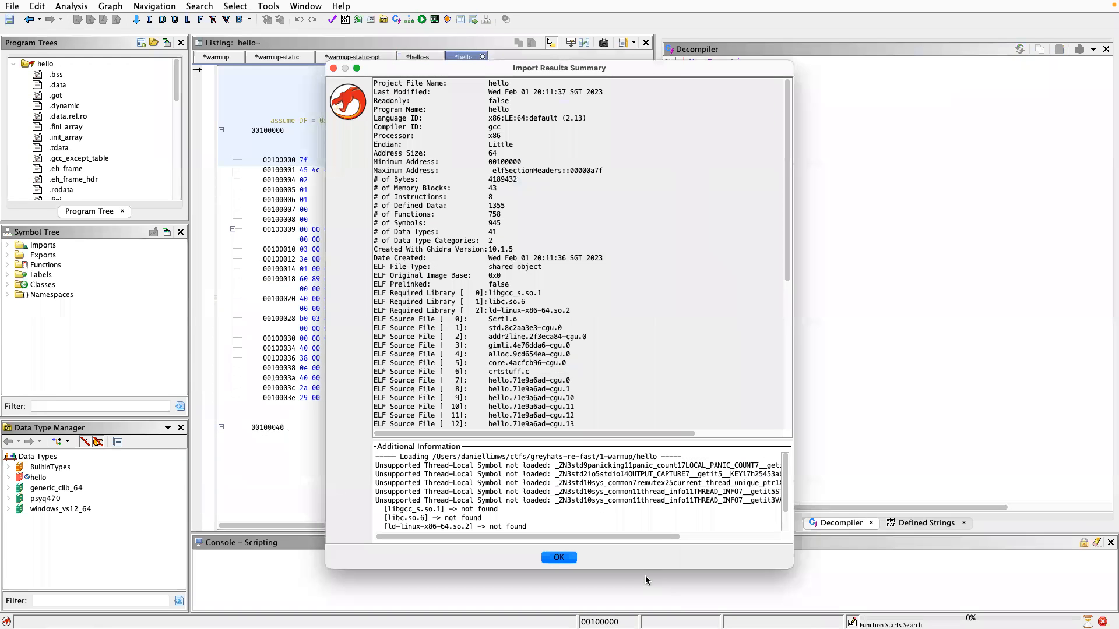
left_click(567, 560)
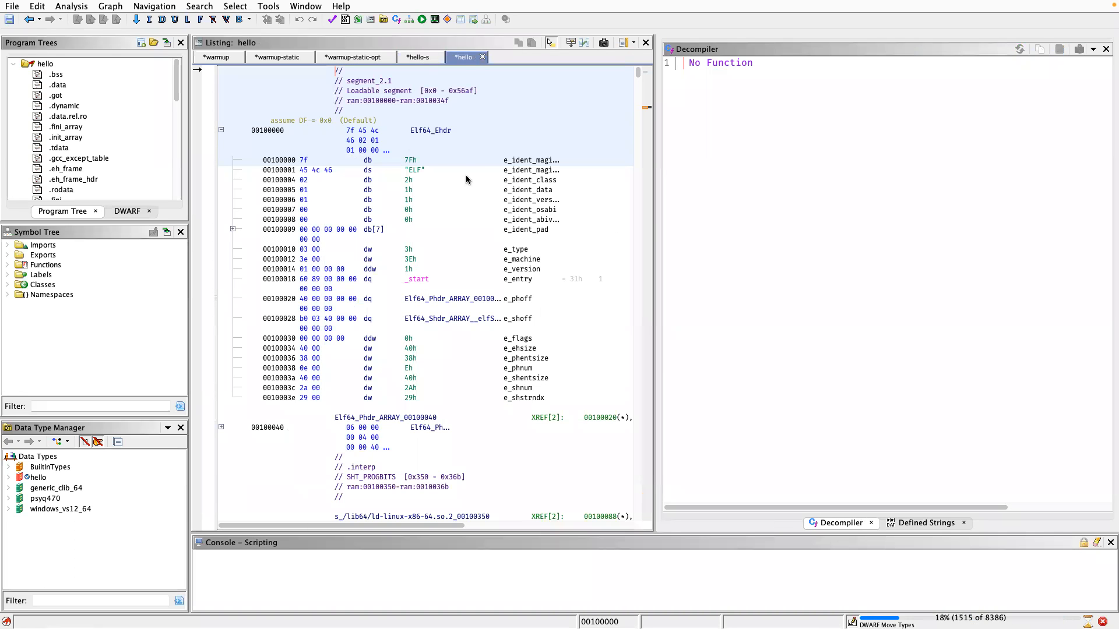
Return to the hello-s program and open FUN_00109750, the function called by main.
left_click(413, 58)
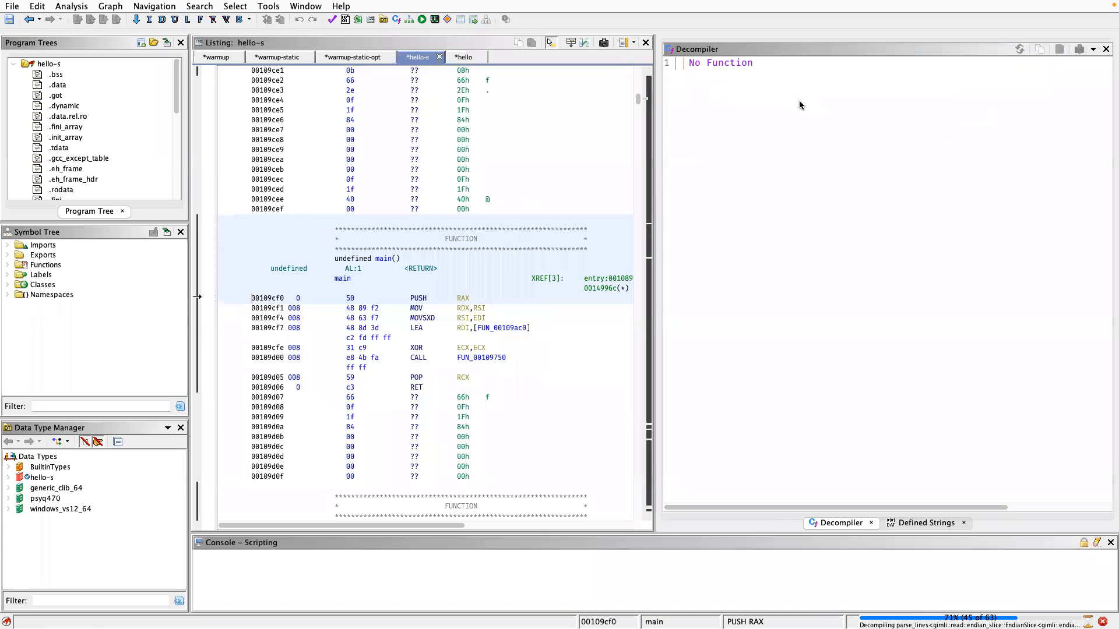
left_click(720, 112)
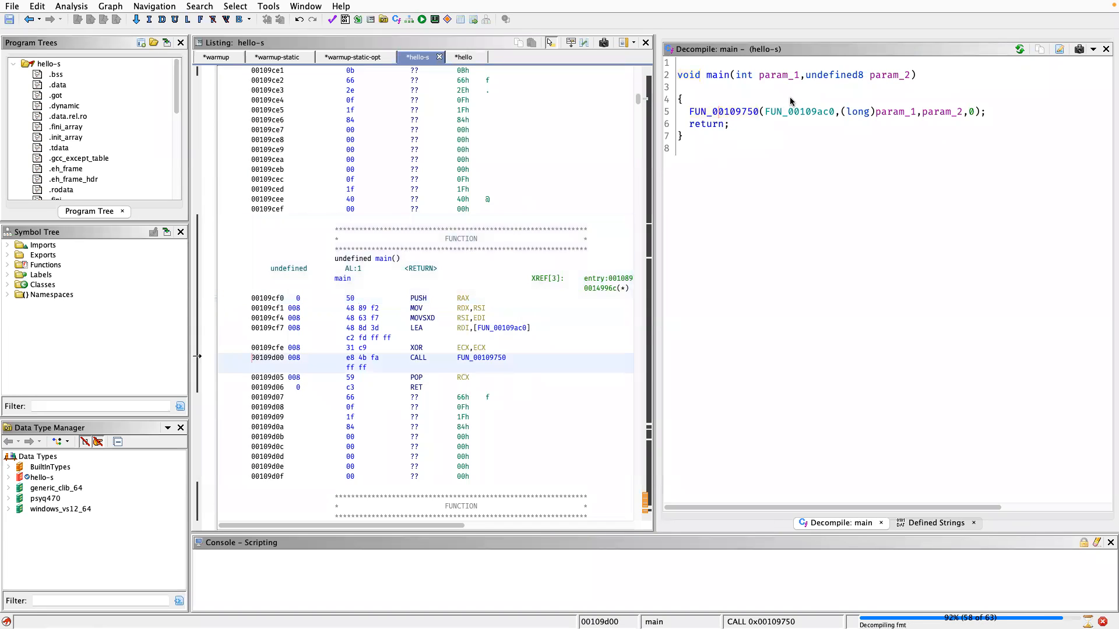
double_click(733, 113)
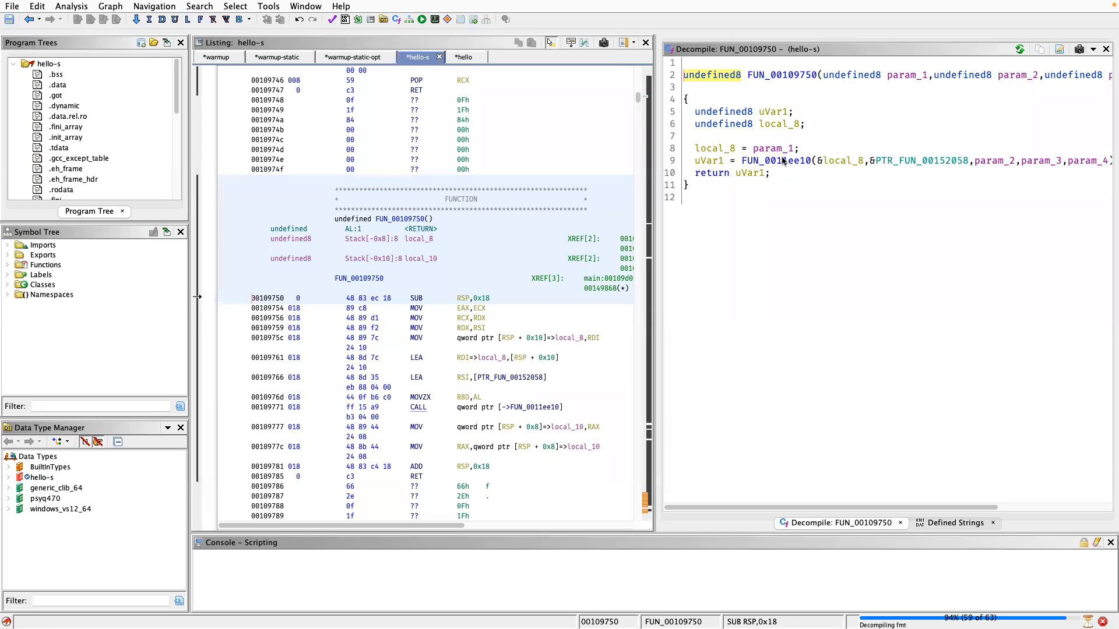
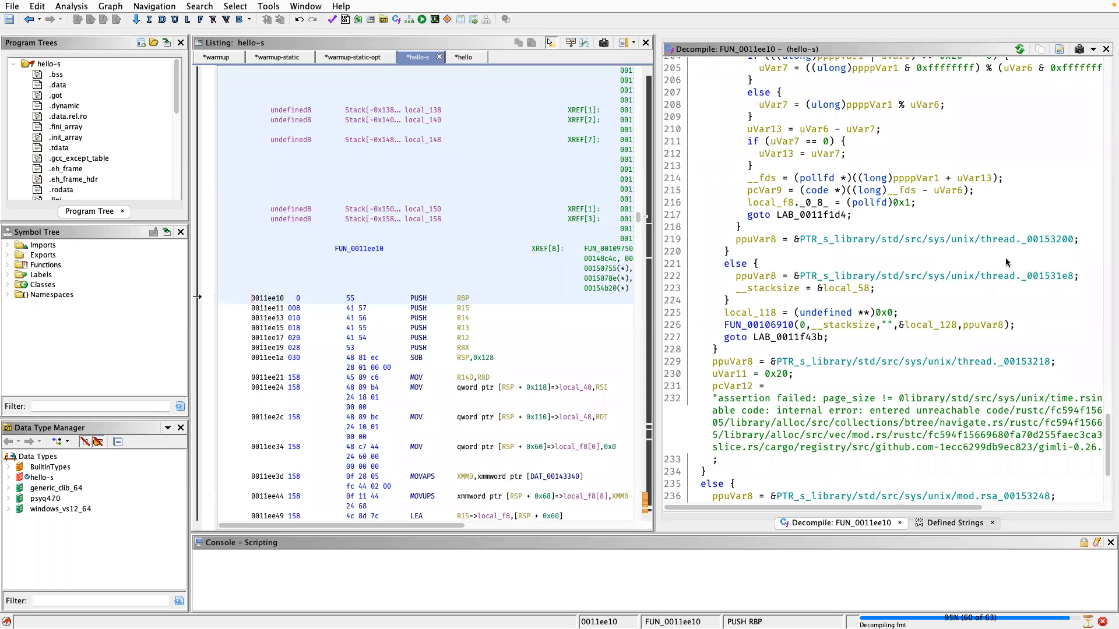
Examine the decompiled code of FUN_0011ee10 through to the end of the function.
scroll(996, 284, "down", 5)
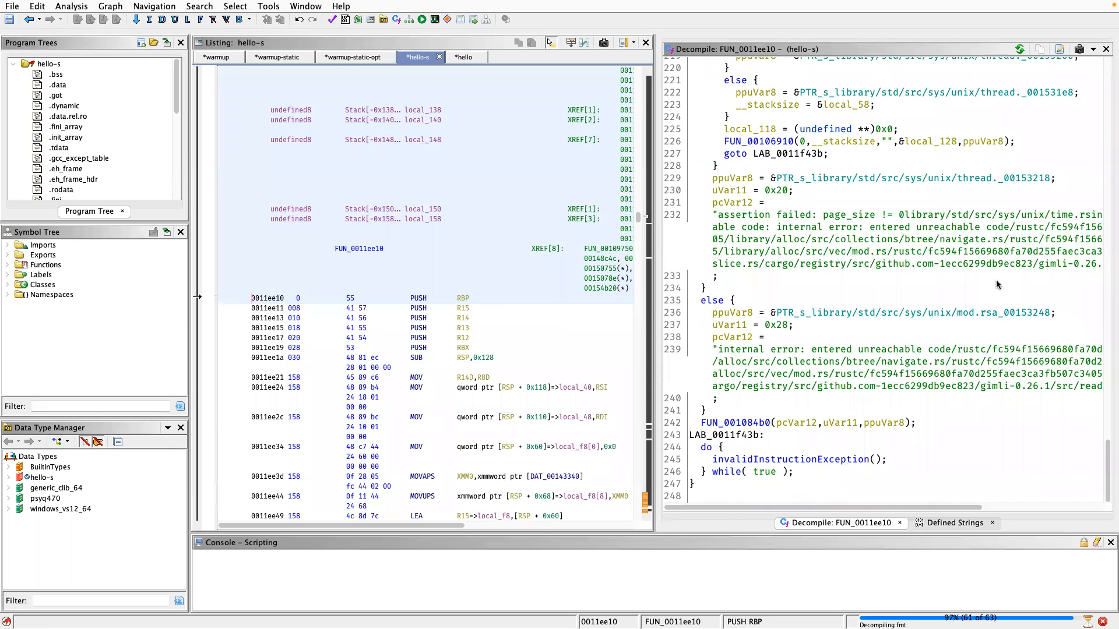
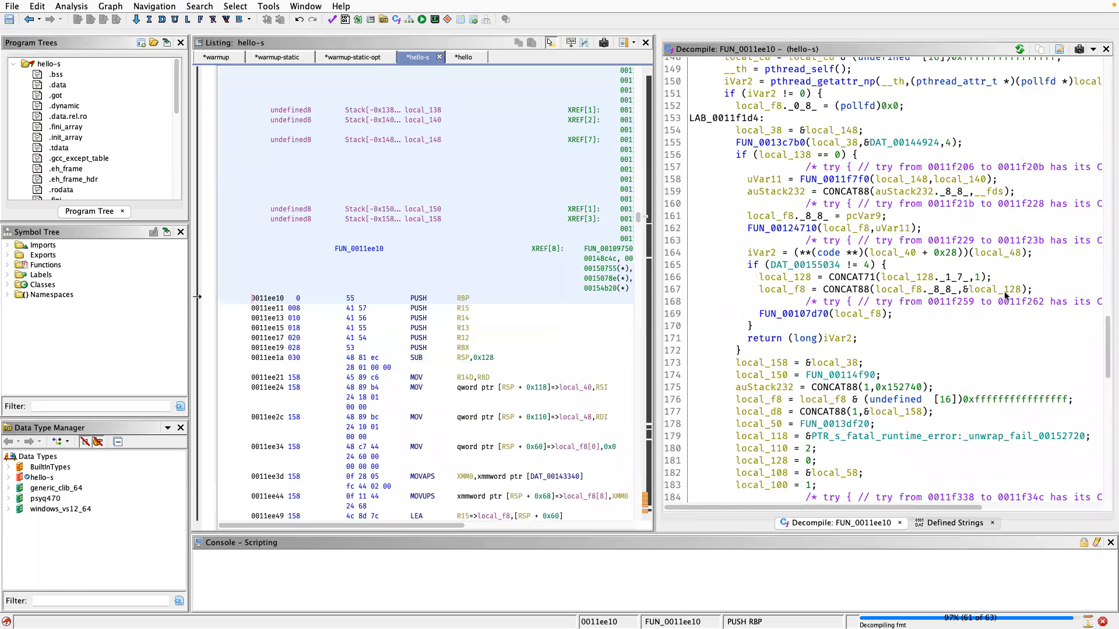
Review the decompiled code of FUN_0011ee10 from its closing error branches back to the sigaction calls after LAB_0011eff4.
scroll(1004, 296, "up", 11)
scroll(995, 302, "down", 20)
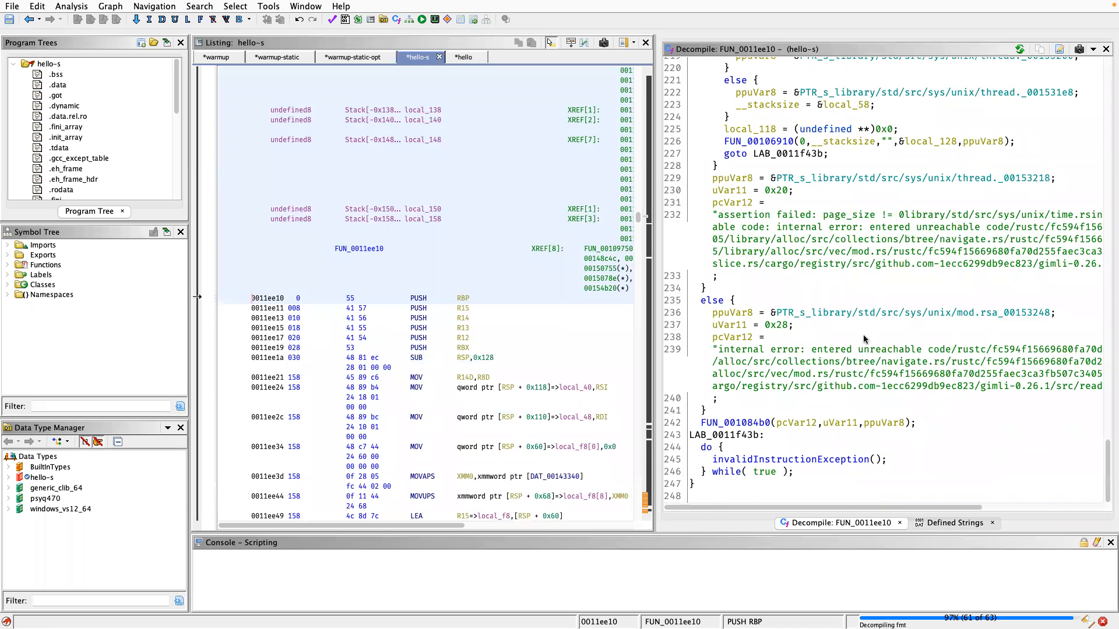
scroll(879, 297, "up", 10)
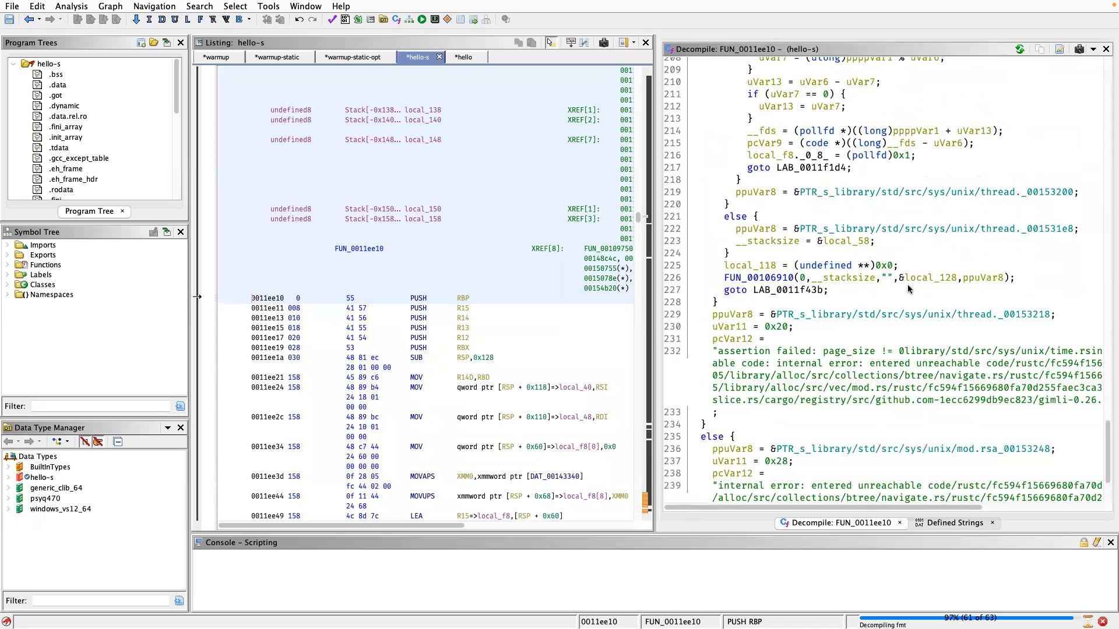
scroll(884, 279, "up", 20)
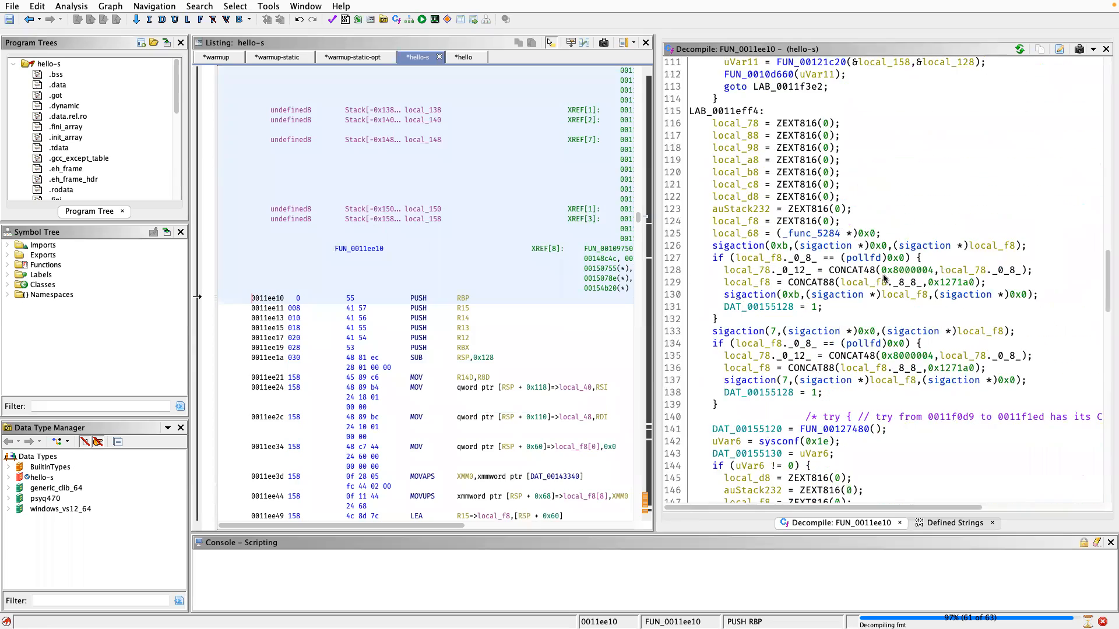
scroll(884, 279, "down", 8)
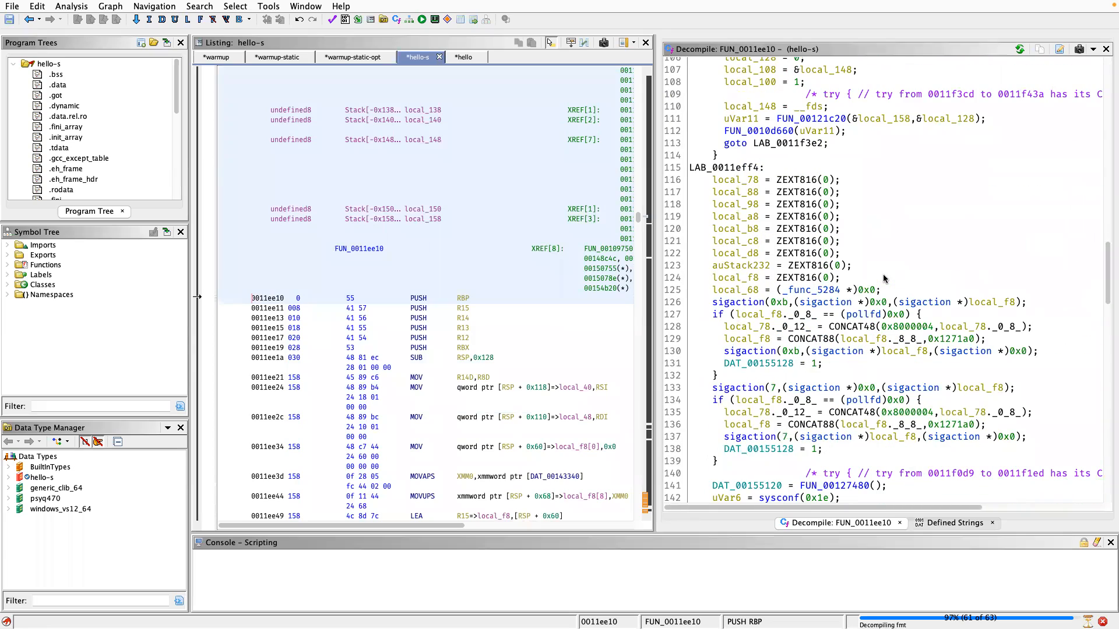
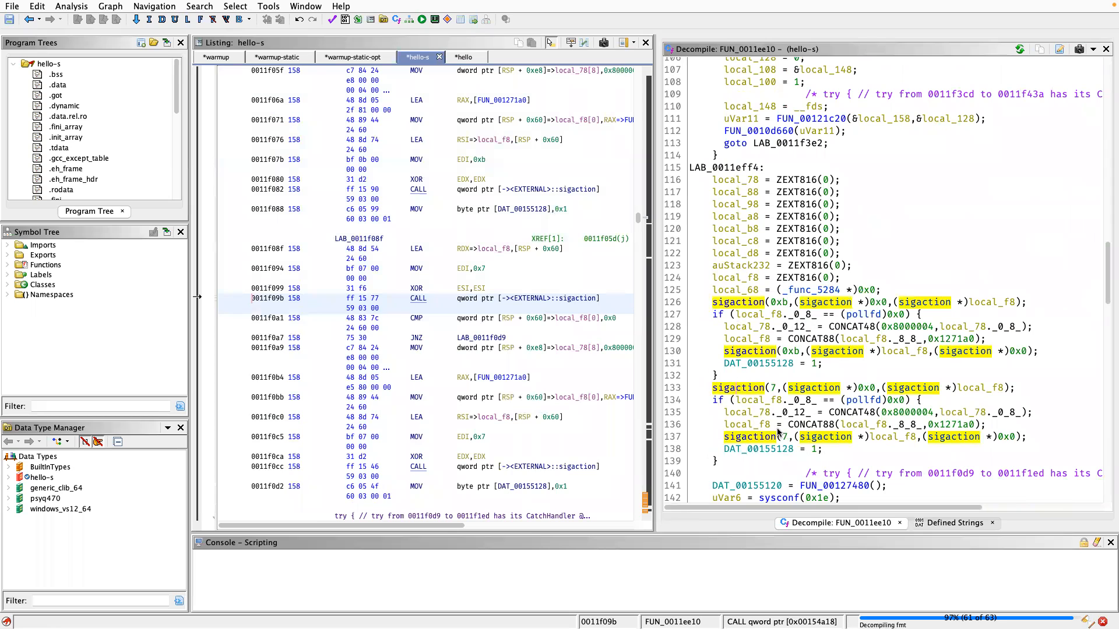
Select the second sigaction call for signal 7 in FUN_0011ee10's decompiled code and examine the code following it through LAB_0011f1d4.
left_click(762, 440)
scroll(762, 441, "down", 9)
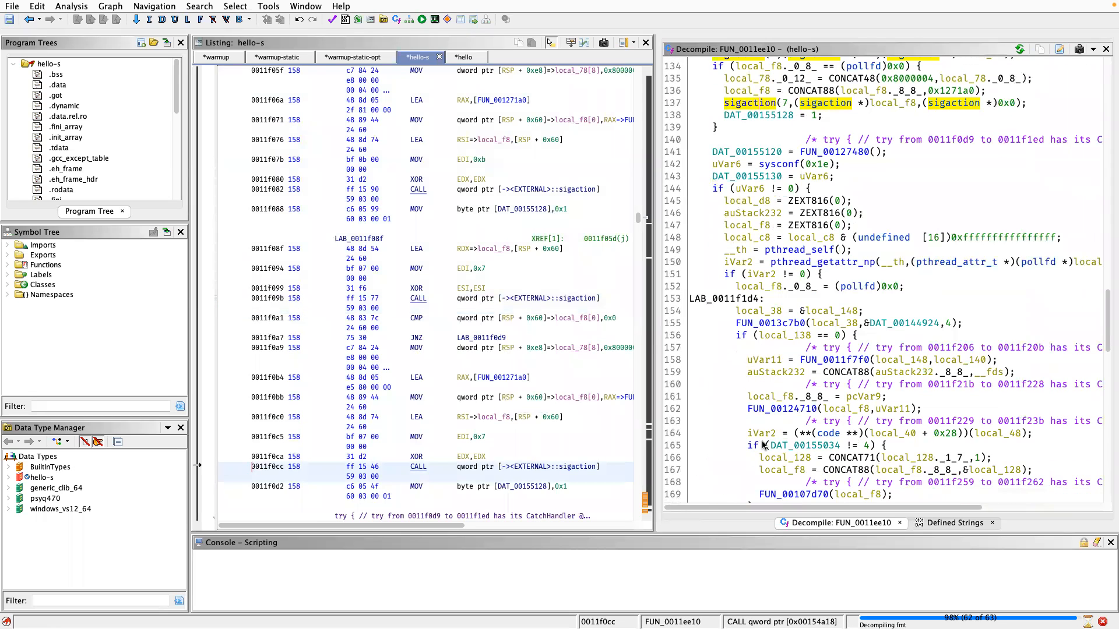
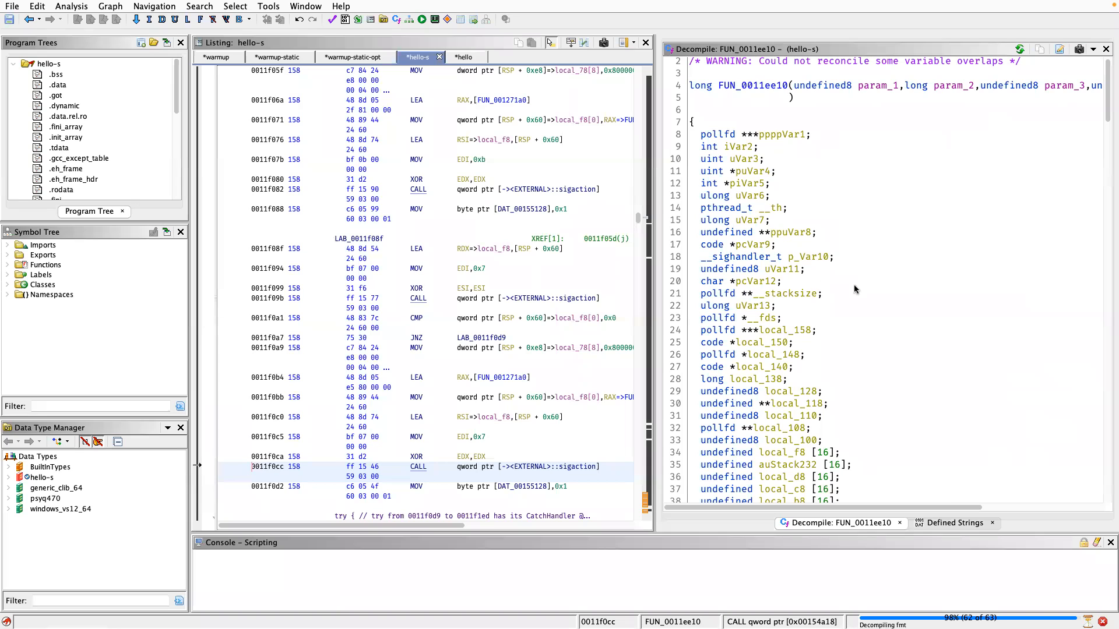
Select a local variable declaration line in FUN_0011ee10's decompiled code to bring the listing back to the function's entry.
left_click(1050, 388)
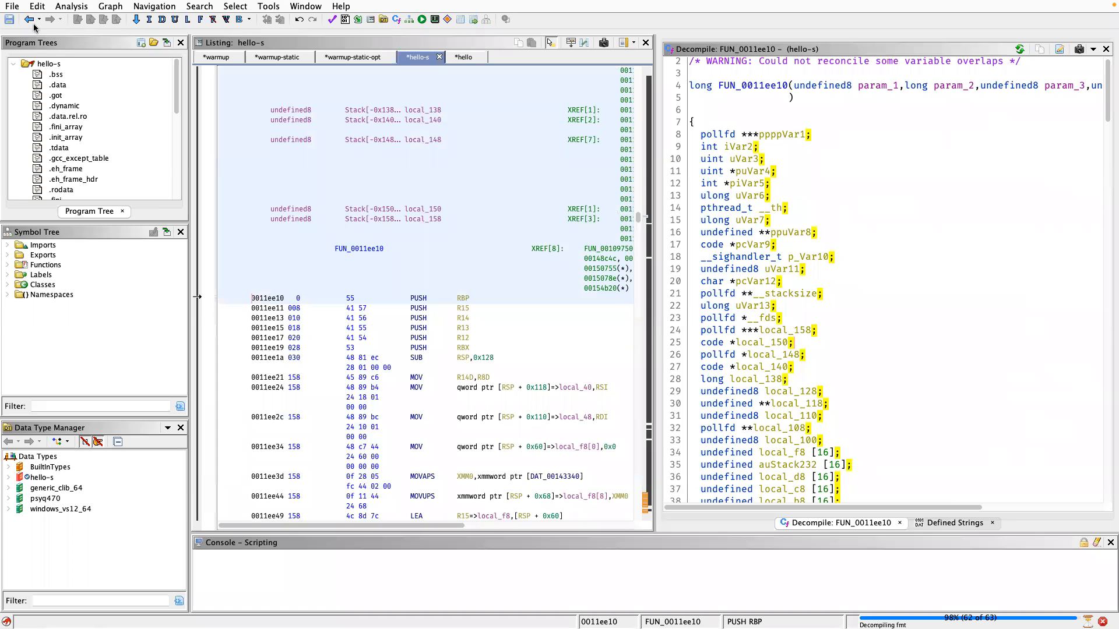
Go back through FUN_00109750 to main and open FUN_00109ac0, the function passed as the first argument of main's call.
left_click(30, 20)
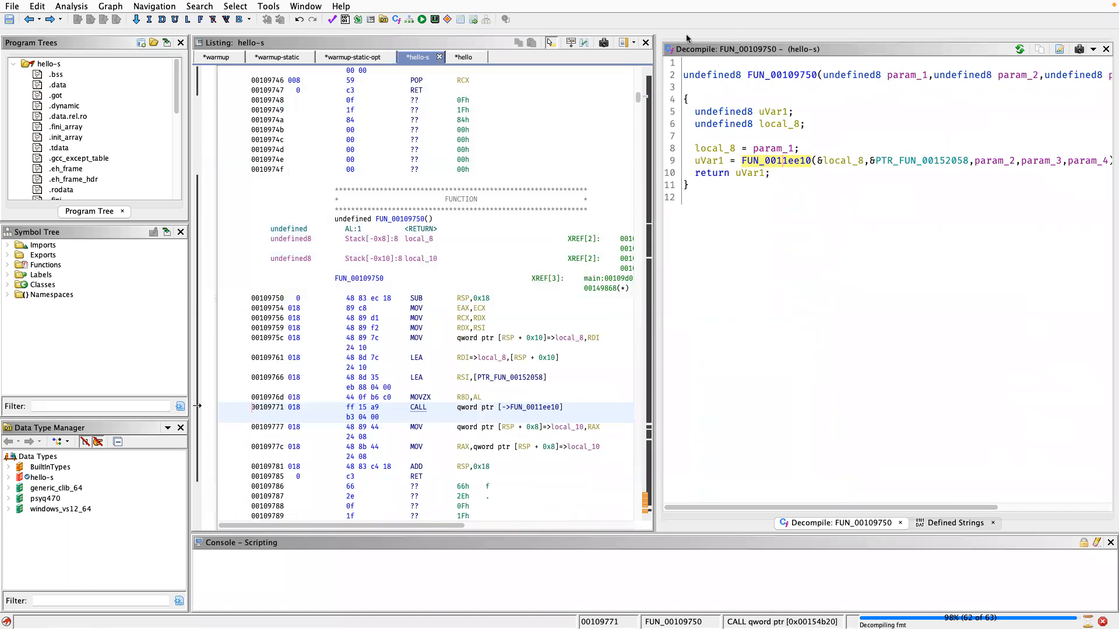
left_click(28, 23)
left_click(27, 23)
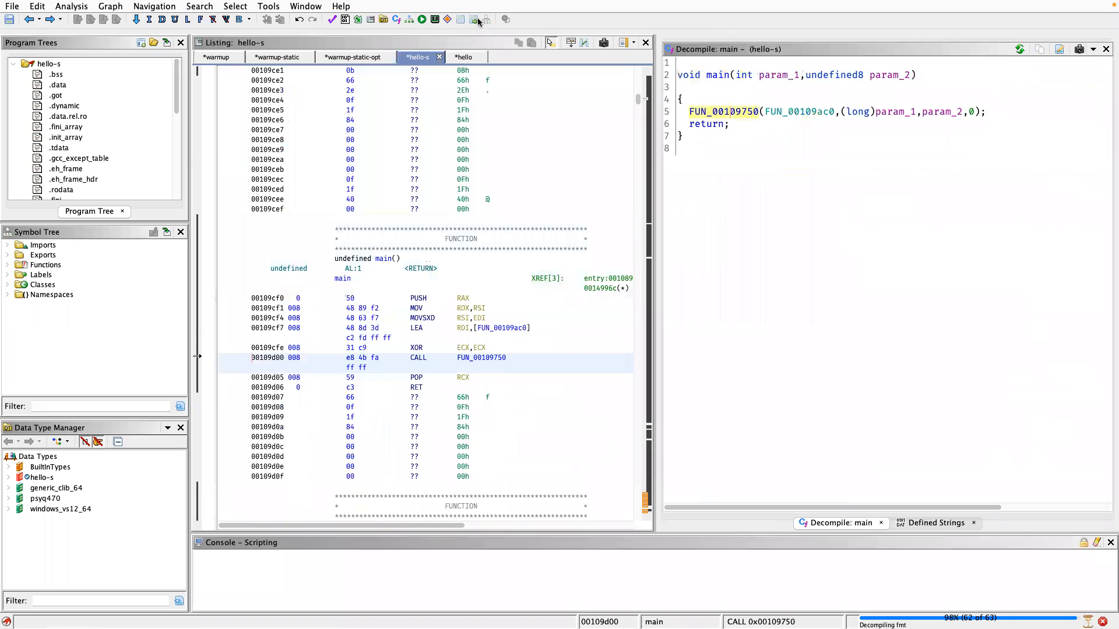
double_click(797, 114)
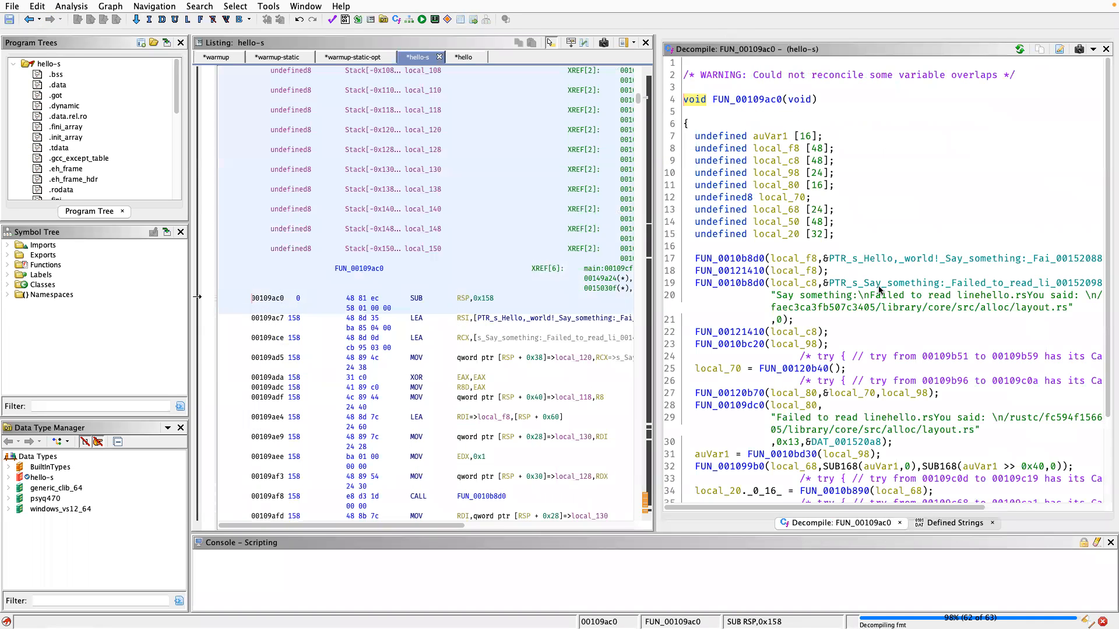
Widen the decompiled code view to show FUN_00109ac0's longer lines and select the function's name in its signature.
scroll(902, 283, "down", 5)
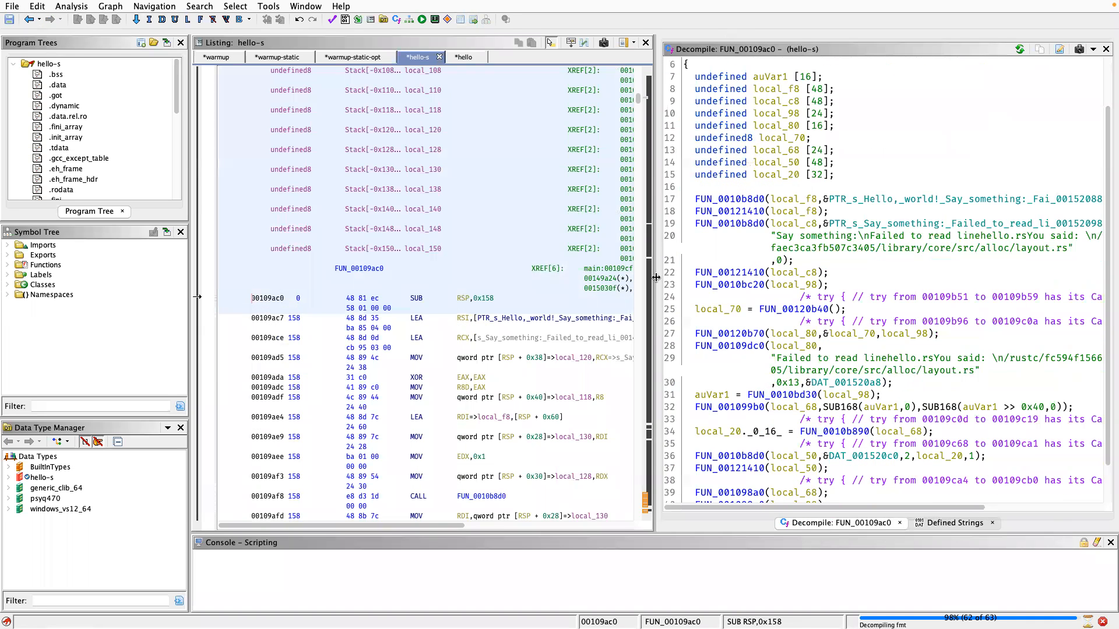
left_click_drag(651, 276, 553, 272)
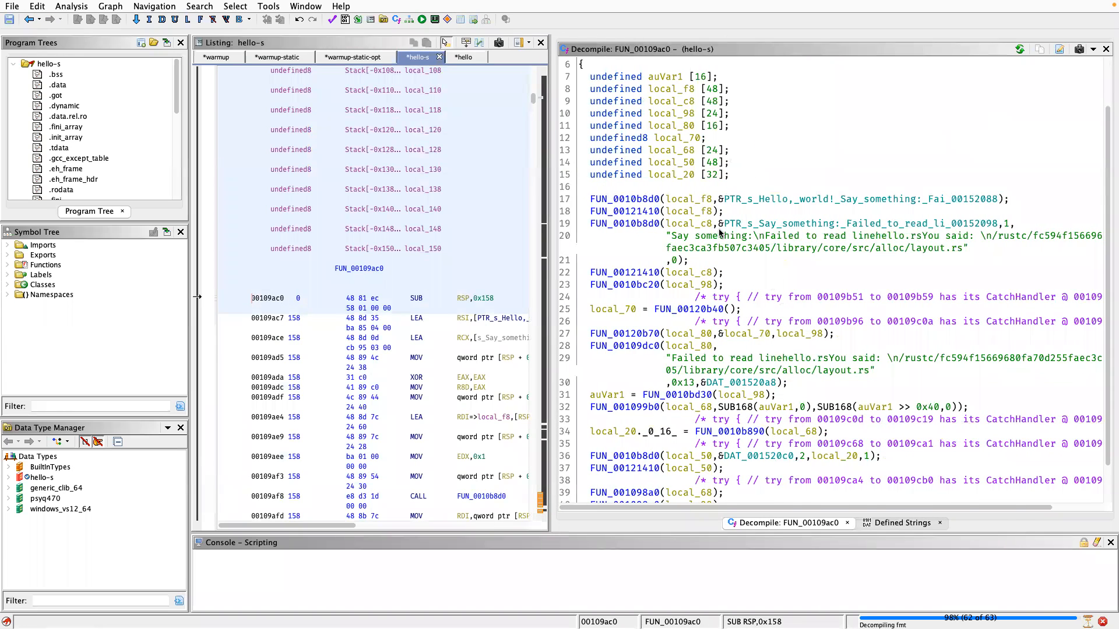
scroll(720, 233, "up", 2)
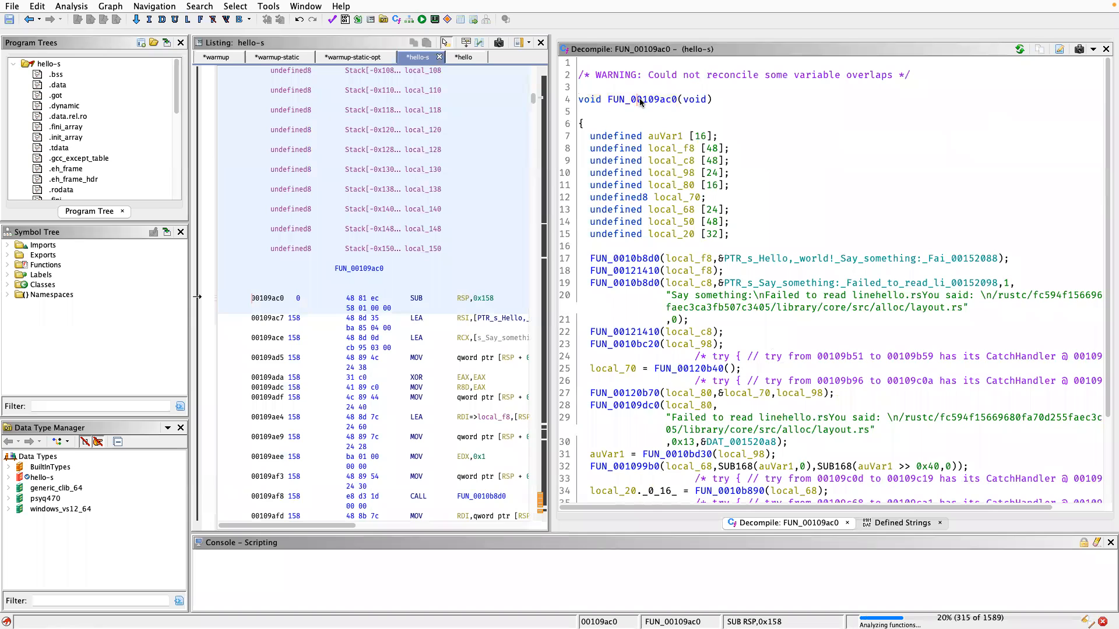
mouse_move(640, 102)
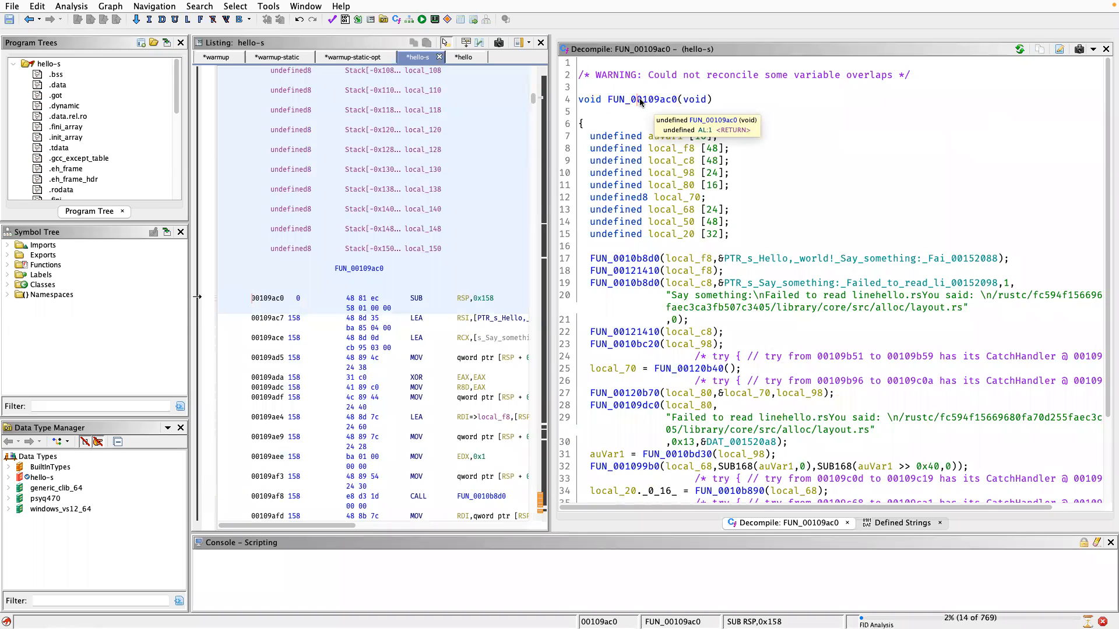
left_click(653, 102)
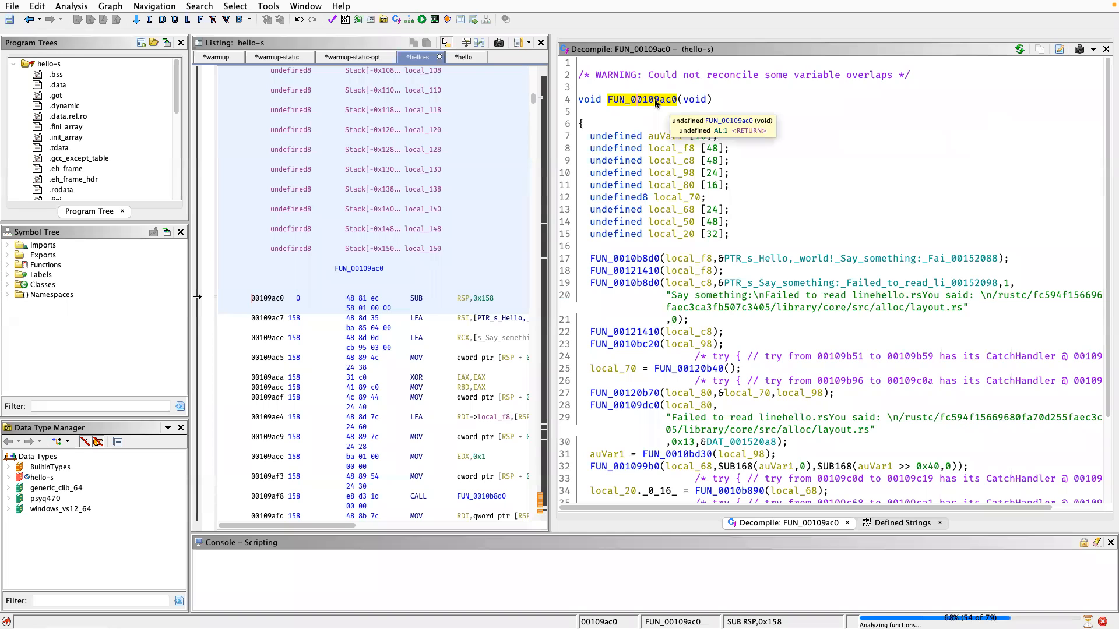
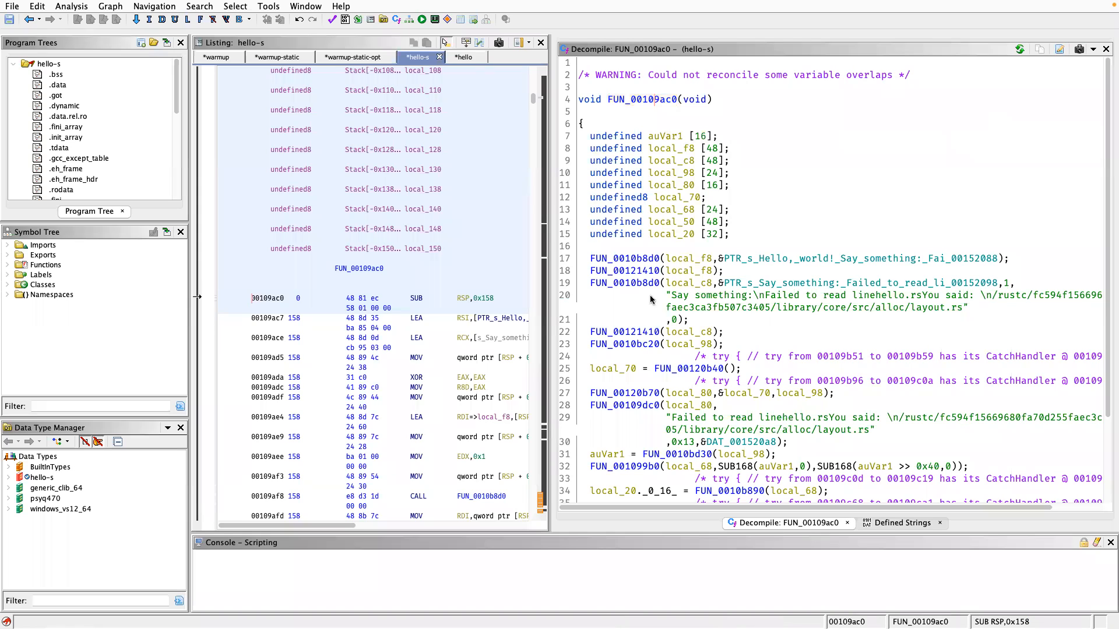
Rename the function FUN_00109ac0 to real_main and highlight the first FUN_0010b8d0 call in its decompiled body.
left_click(643, 99)
right_click(643, 101)
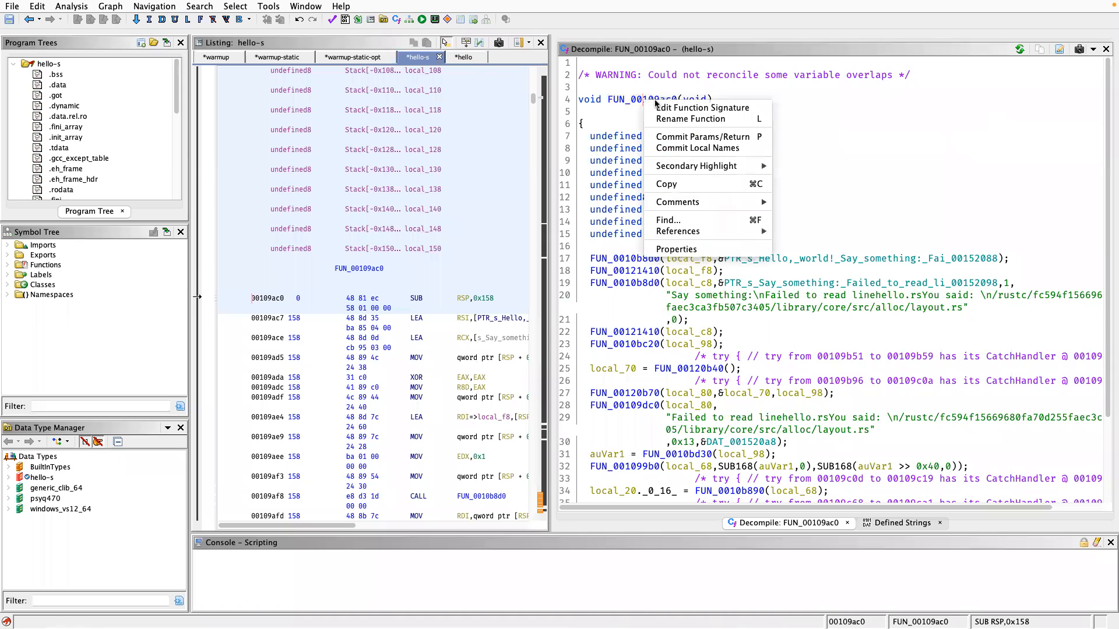
left_click(686, 119)
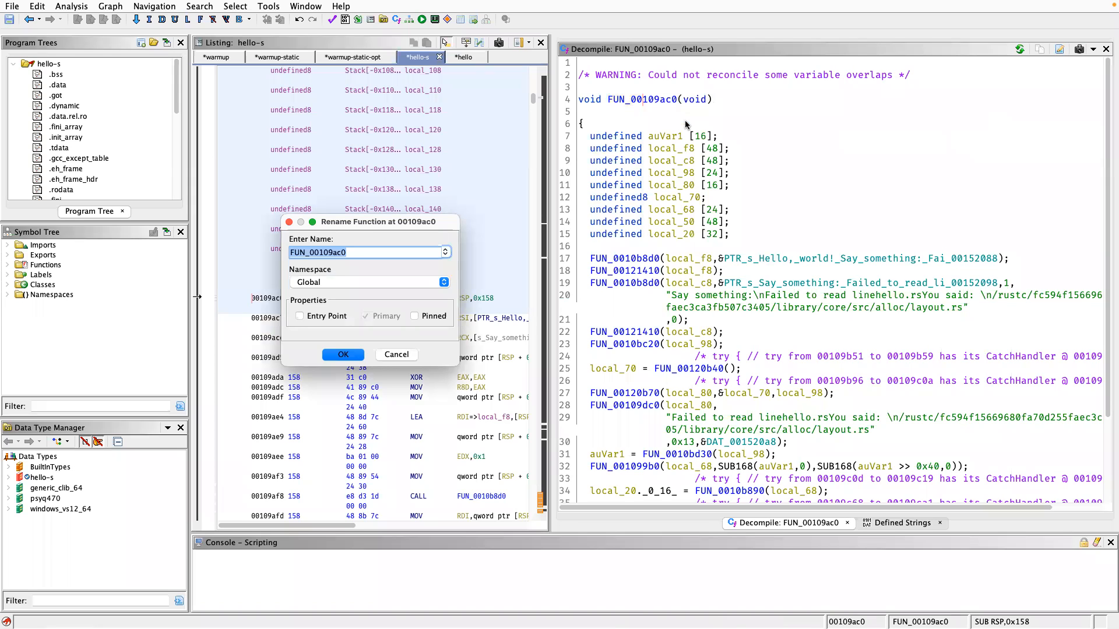
type("real_main")
key("Return")
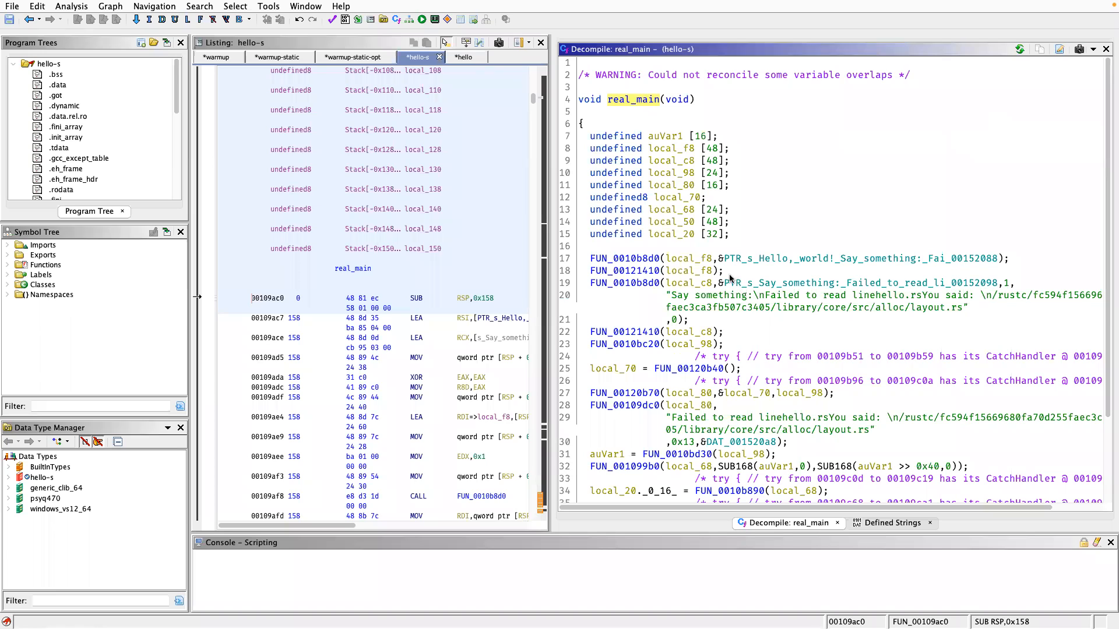
left_click(639, 258)
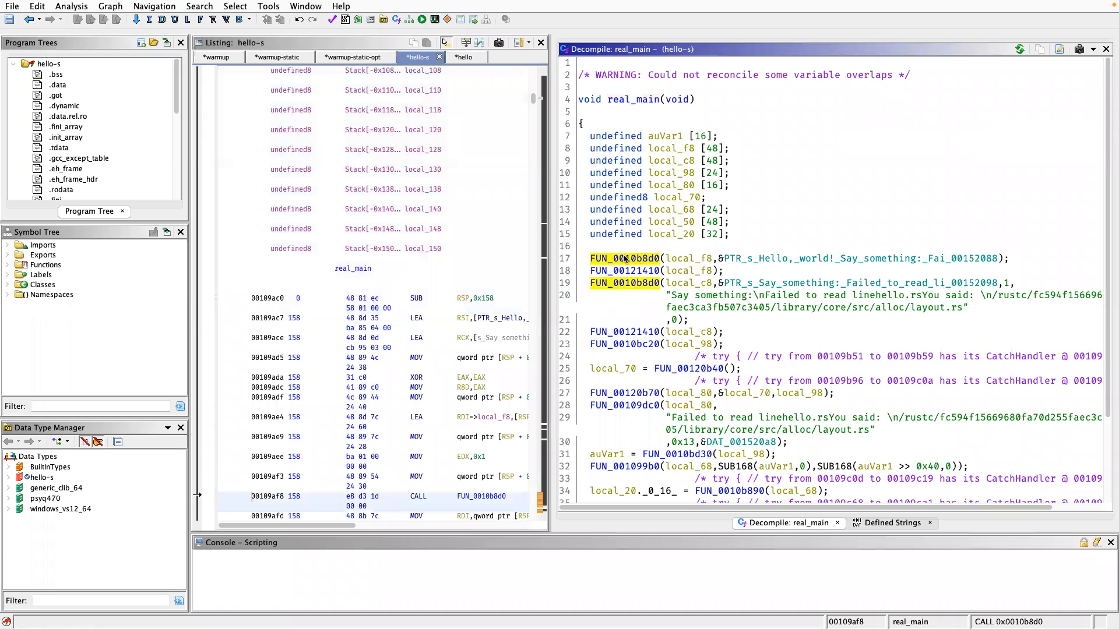
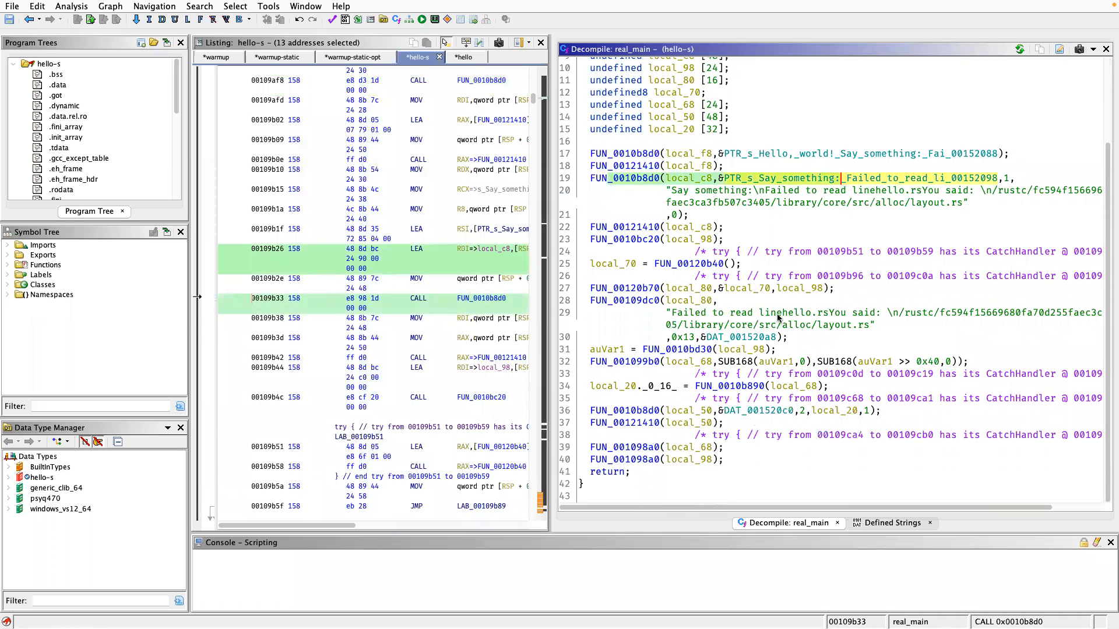
Examine the data at DAT_001520c0 passed to the last FUN_0010b8d0 call in real_main, and return to the auVar1 assignment.
scroll(766, 310, "up", 2)
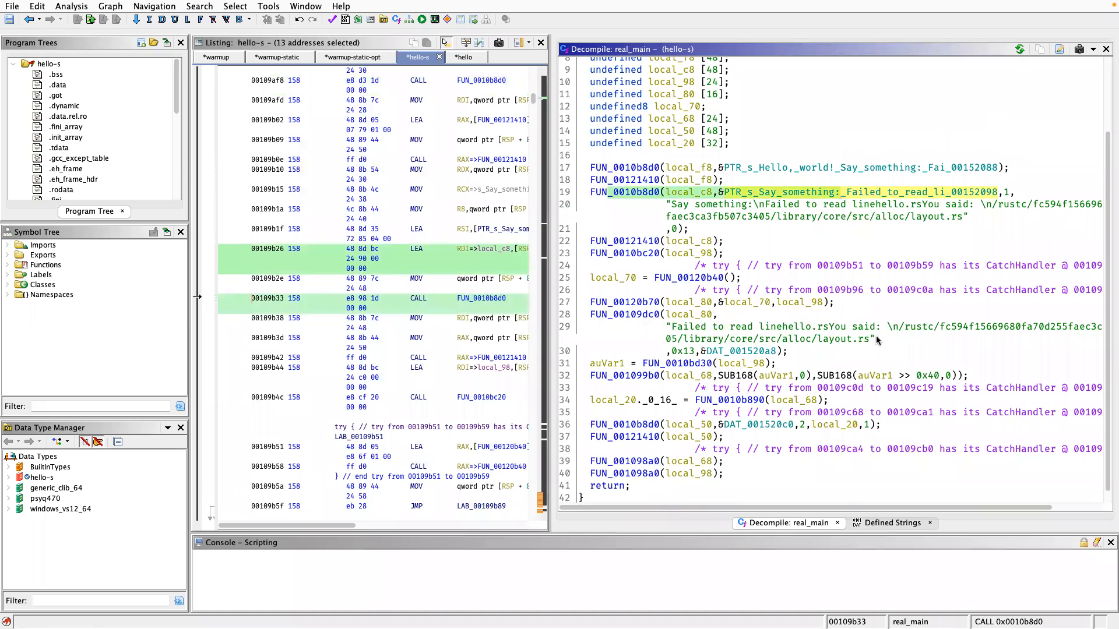
scroll(816, 356, "up", 2)
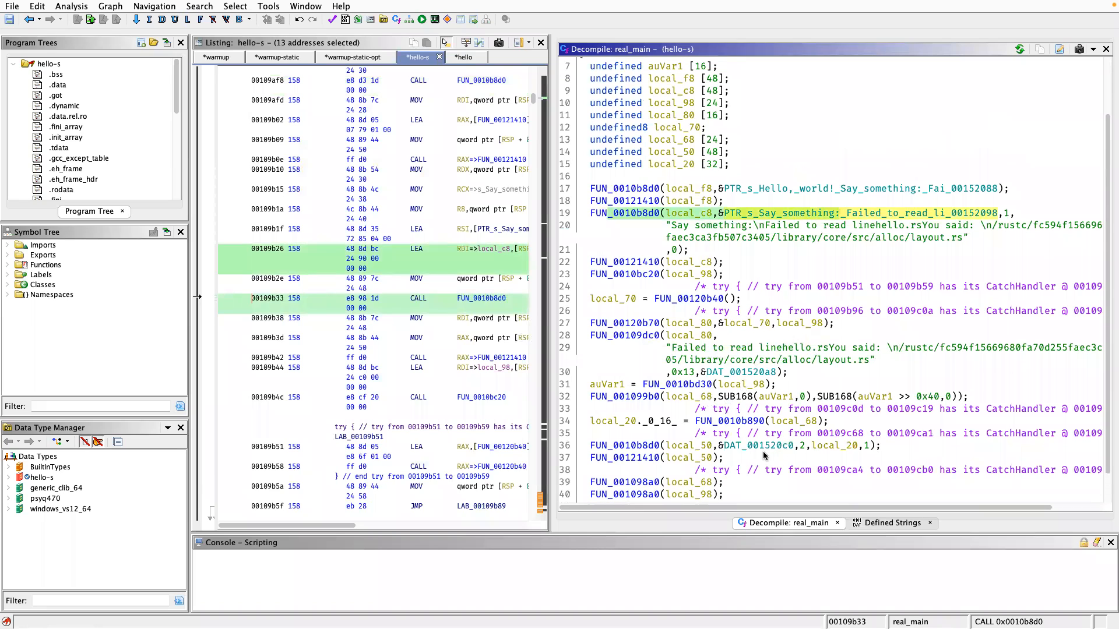
double_click(754, 447)
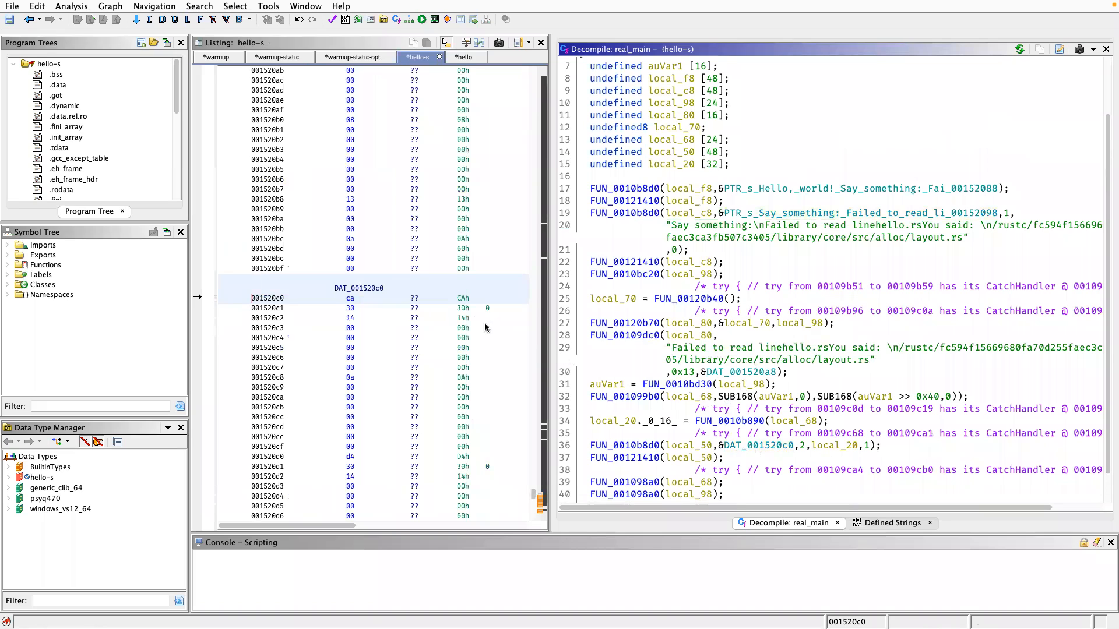
left_click(817, 385)
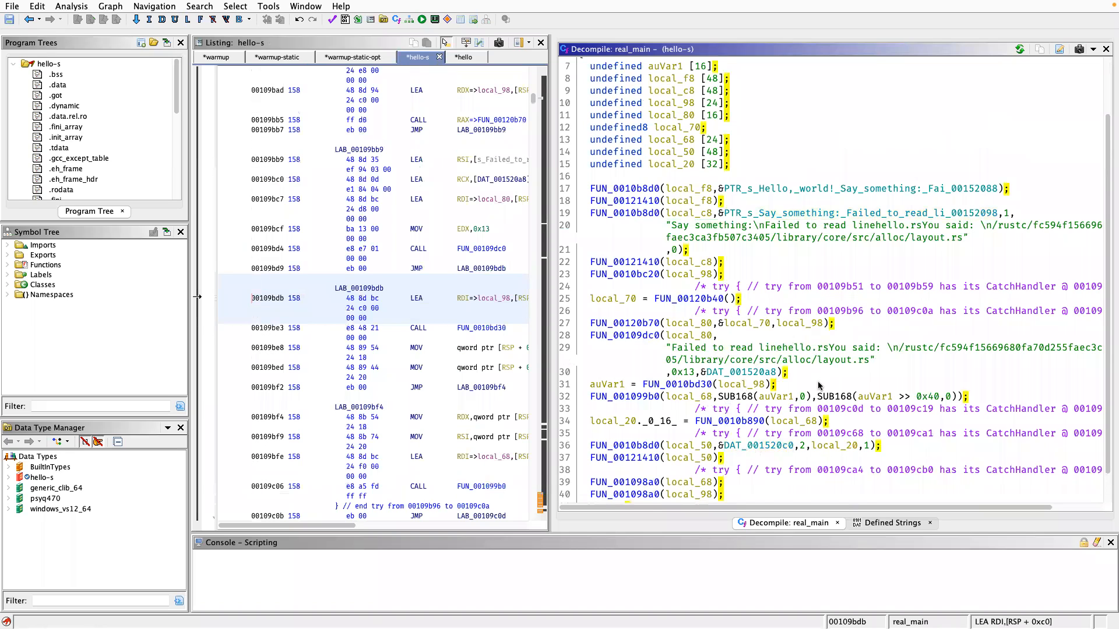
Follow the first FUN_0010b8d0 call in real_main into its decompiled body and inspect its invalid-args string reference.
scroll(705, 302, "up", 2)
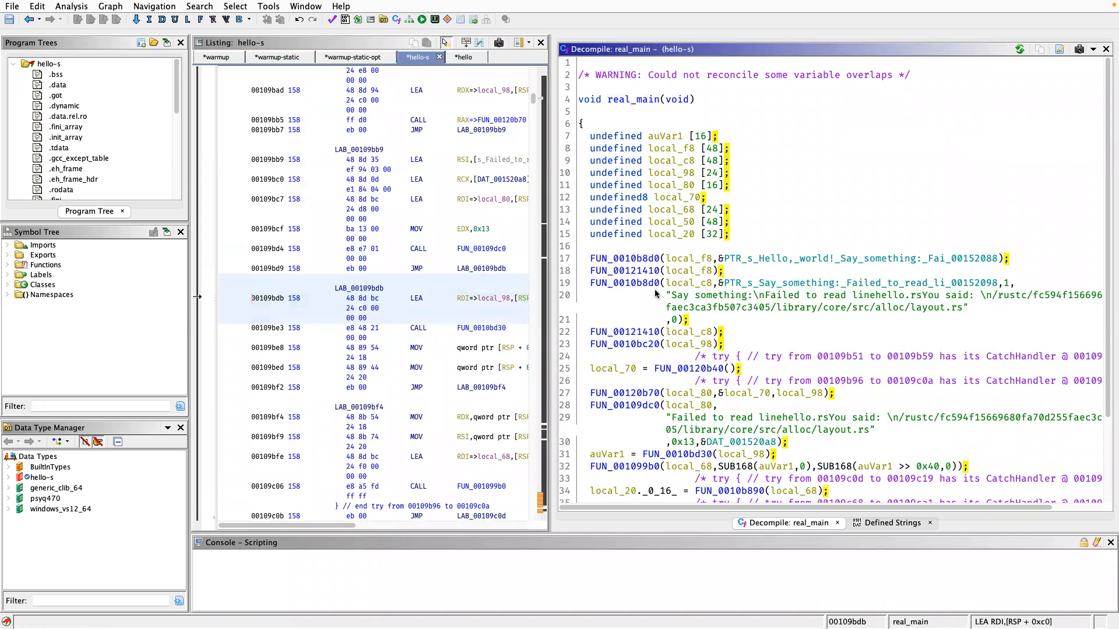
left_click(634, 259)
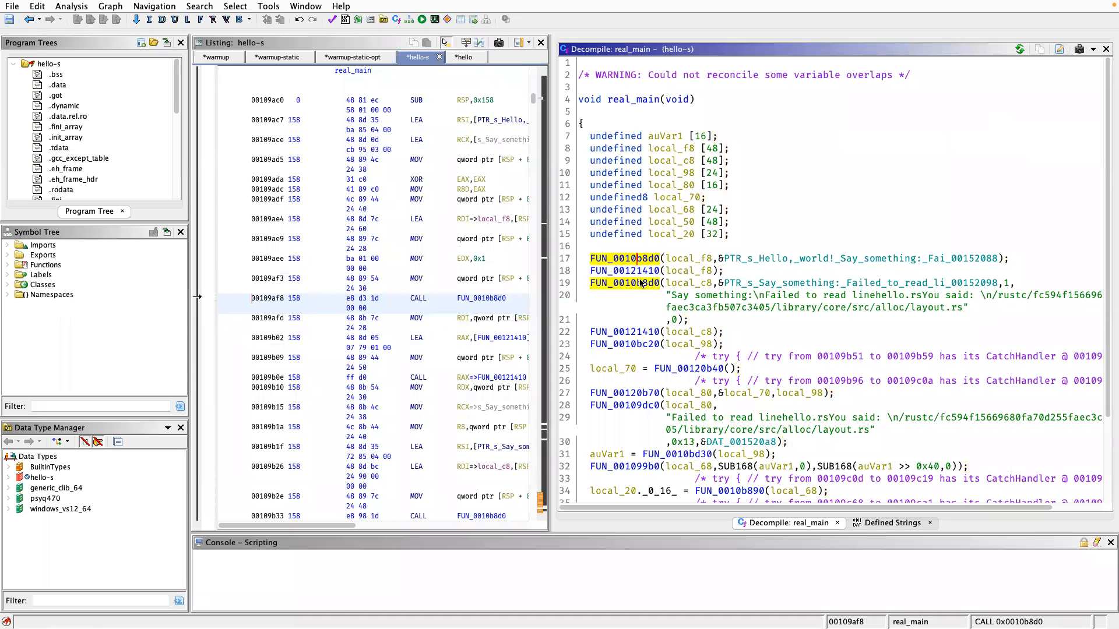
left_click(640, 283)
double_click(634, 260)
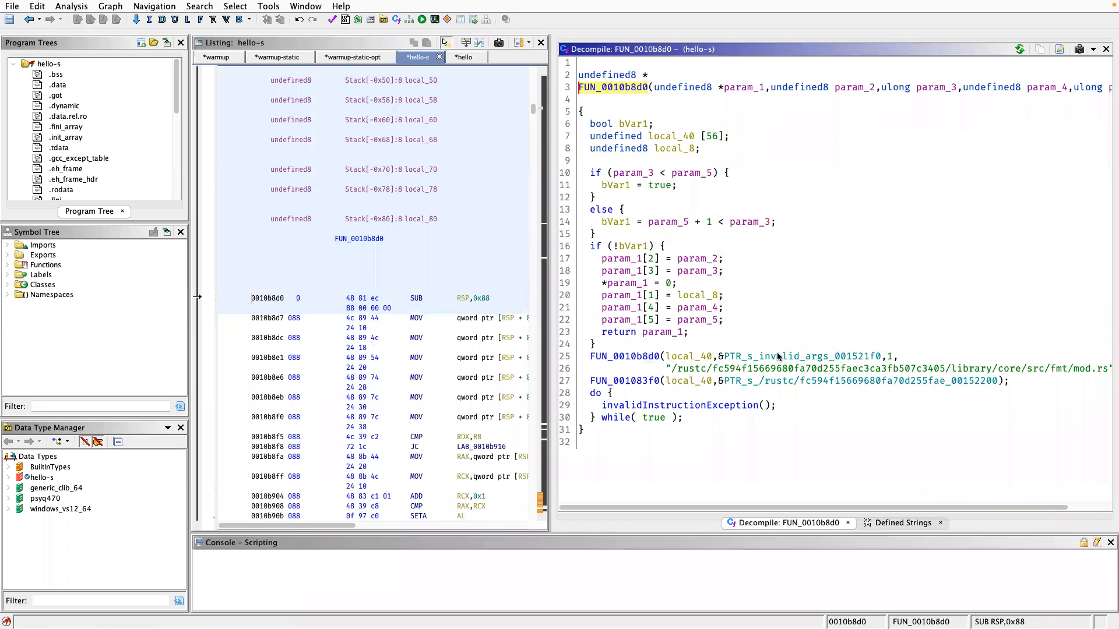
left_click(764, 359)
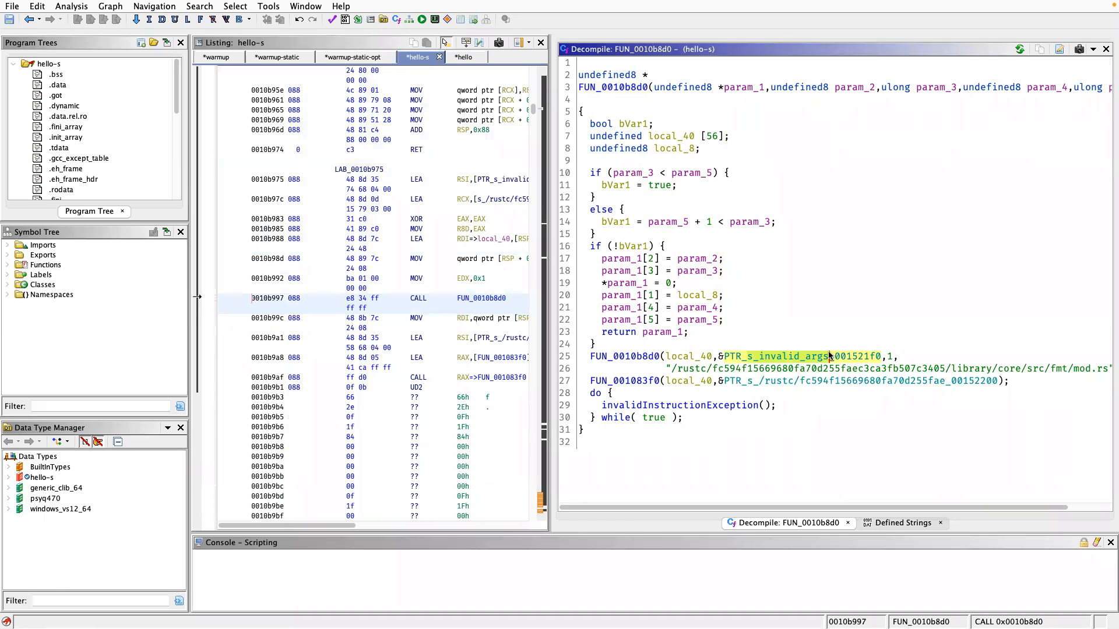
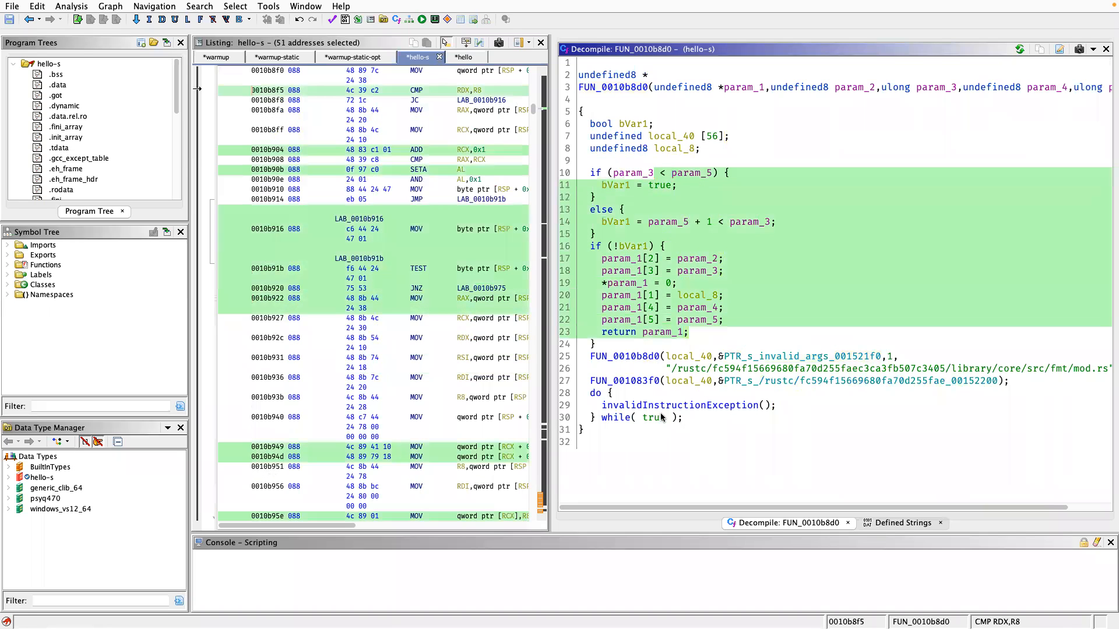
Follow the recursive FUN_0010b8d0 call, then open FUN_001083f0 and inspect its "called `Option::unwrap()` on a `None` value" string.
double_click(621, 356)
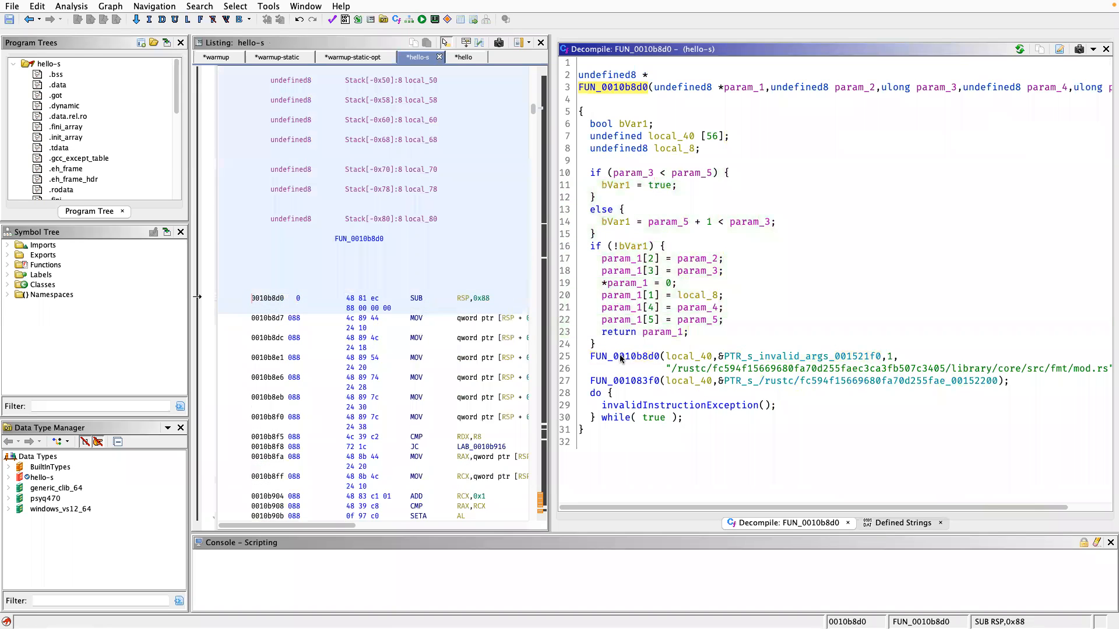
double_click(627, 357)
left_click(627, 358)
double_click(628, 357)
left_click(634, 382)
double_click(634, 382)
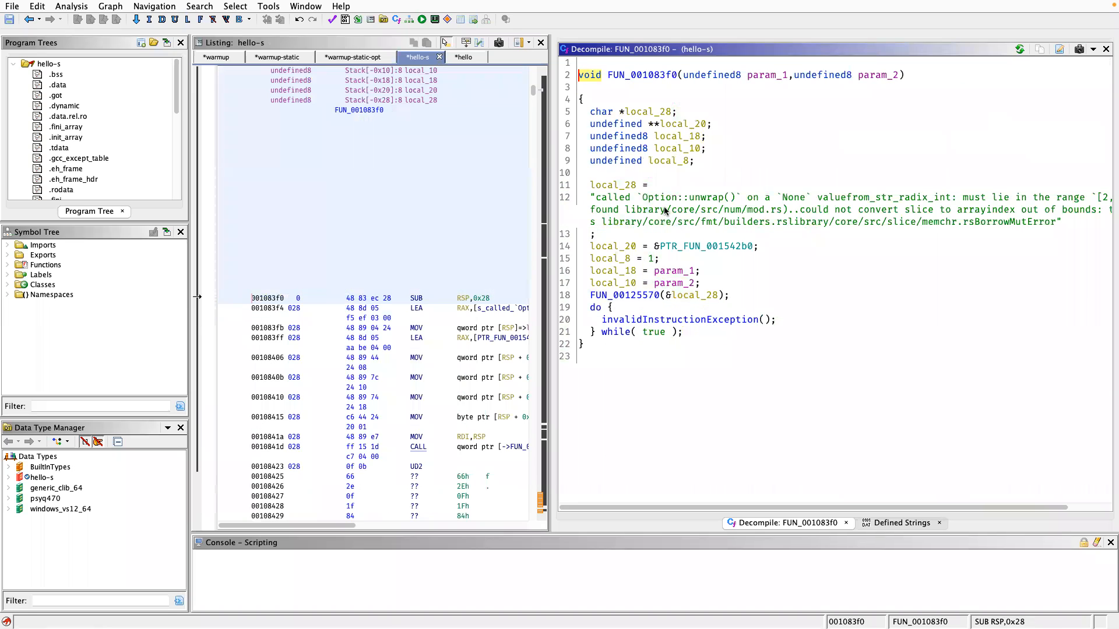
left_click(718, 200)
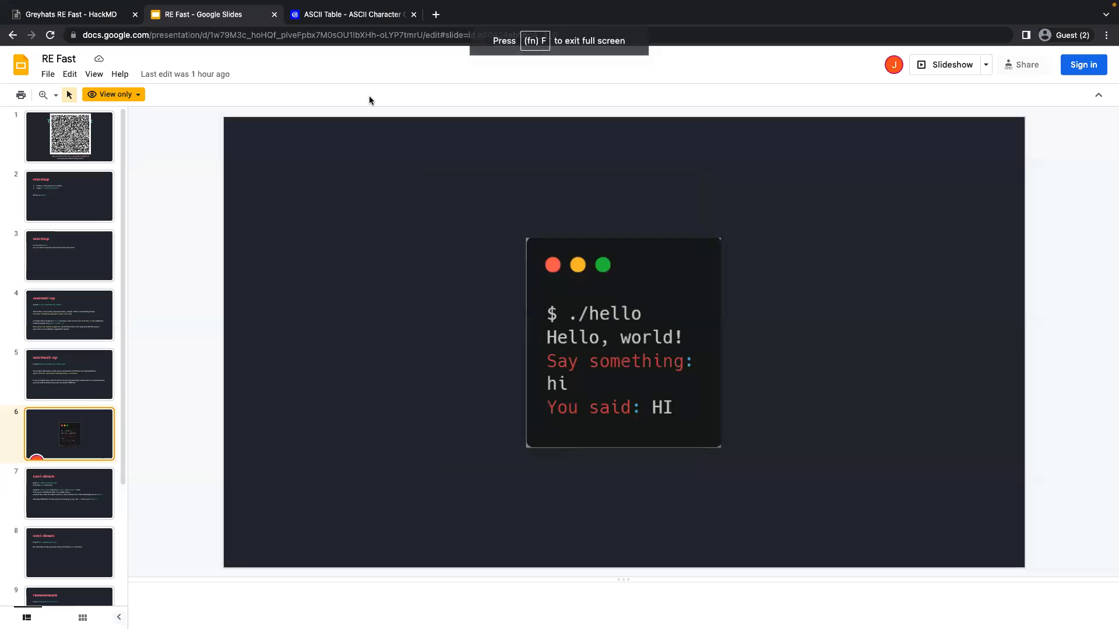
Switch to the web browser, search for "rust tutorial" in a new tab, and briefly check the Rust By Example result.
left_click(441, 20)
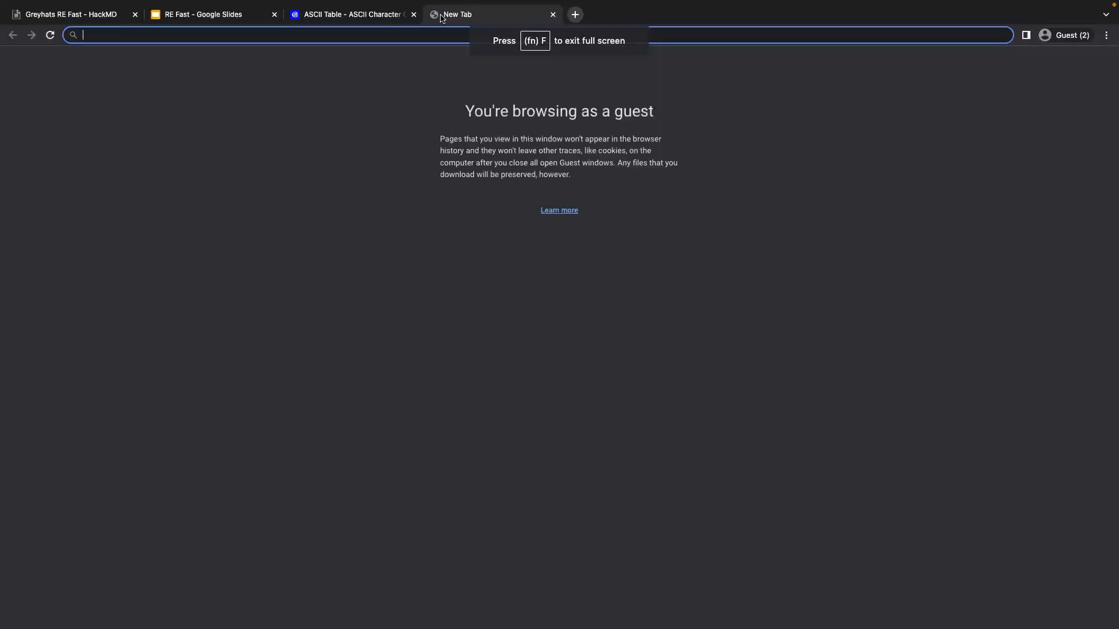
type("rust tutorial")
key("Return")
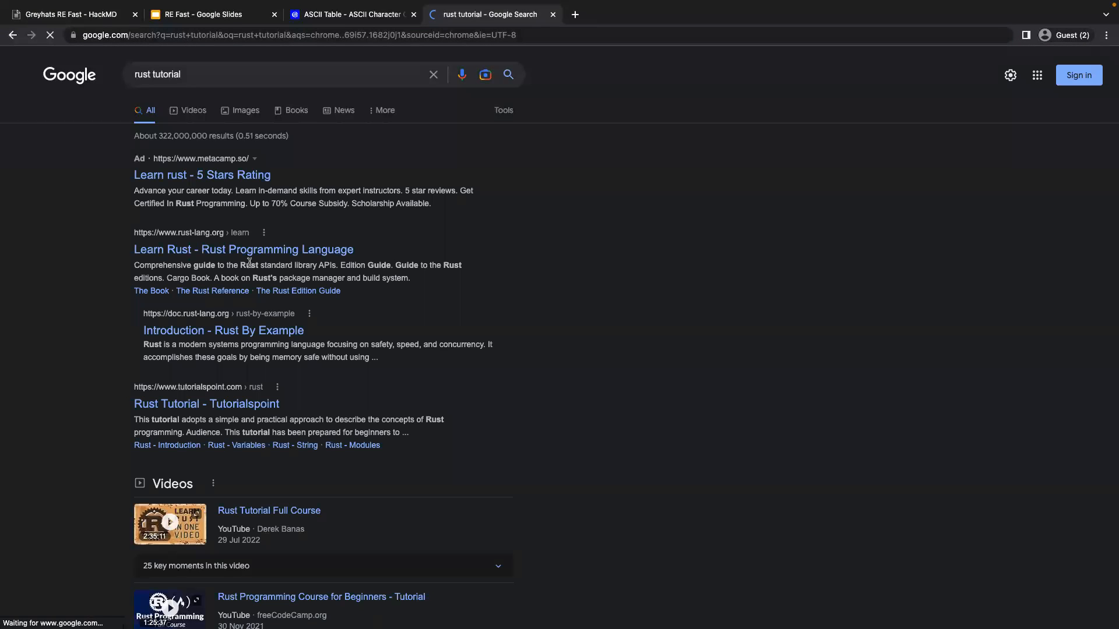
left_click(234, 332)
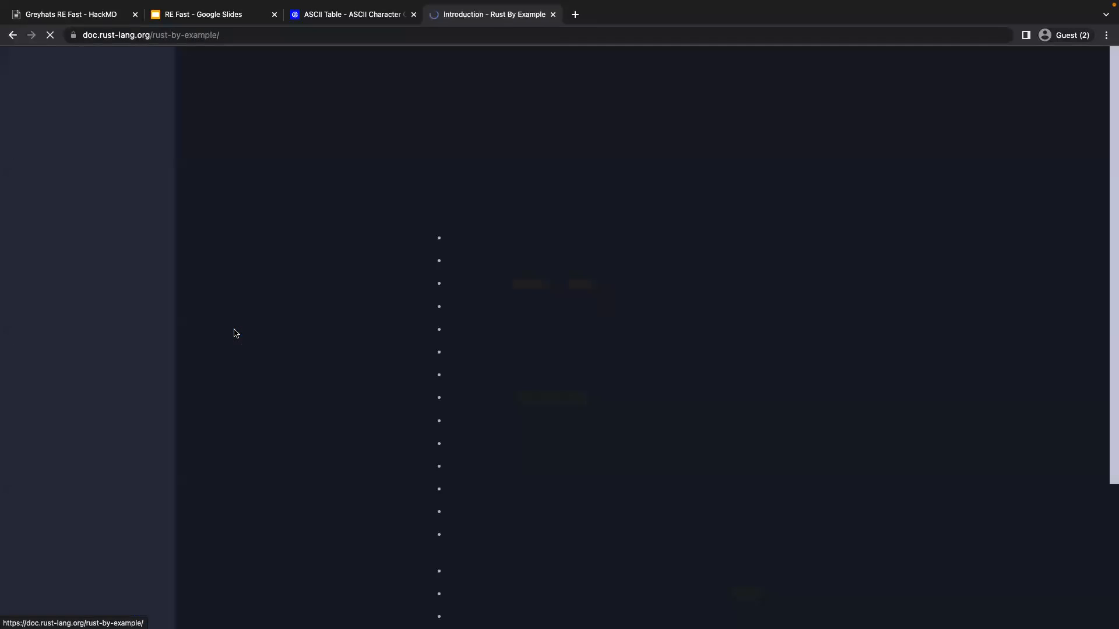
key("alt+Left")
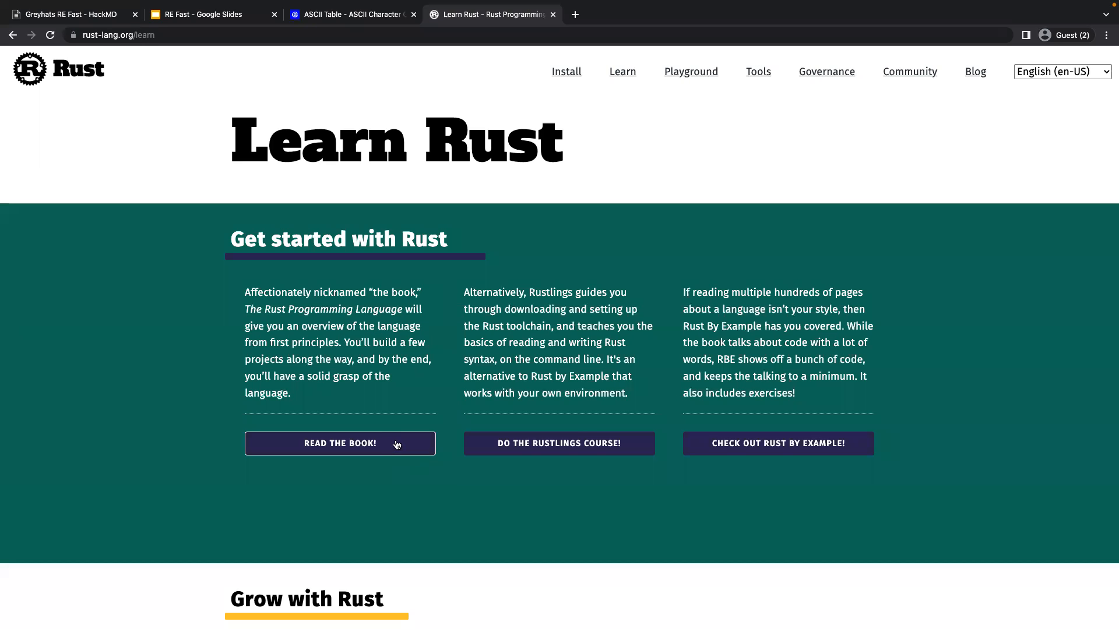
Open The Rust Programming Language book from the Learn Rust page and skim its Hello, World! chapter for example code.
left_click(401, 446)
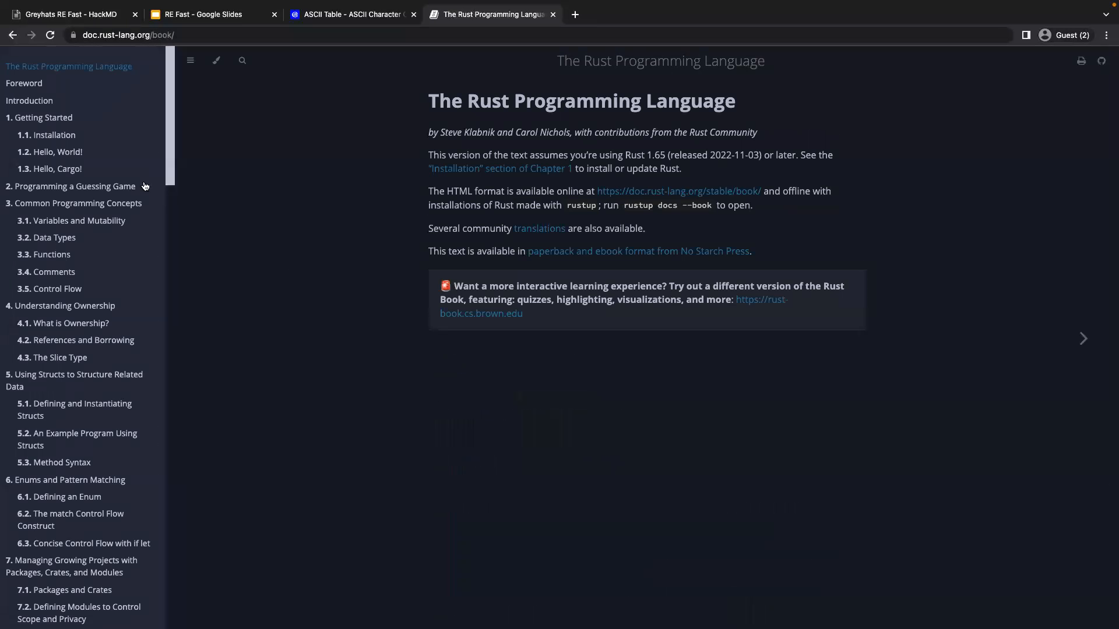
left_click(80, 153)
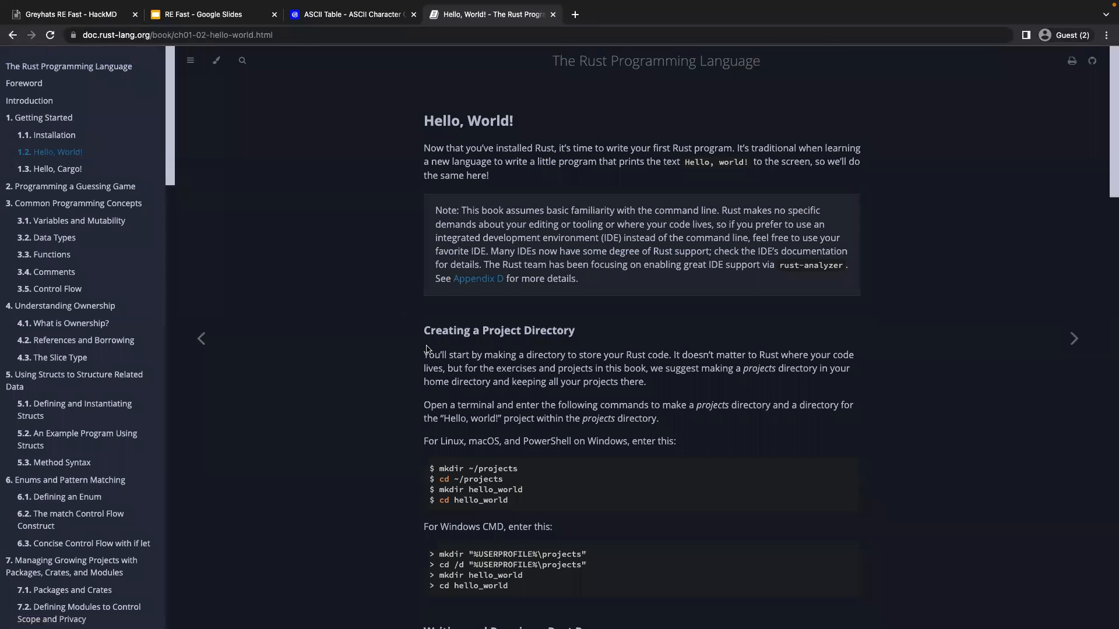
scroll(500, 427, "down", 7)
scroll(500, 427, "down", 9)
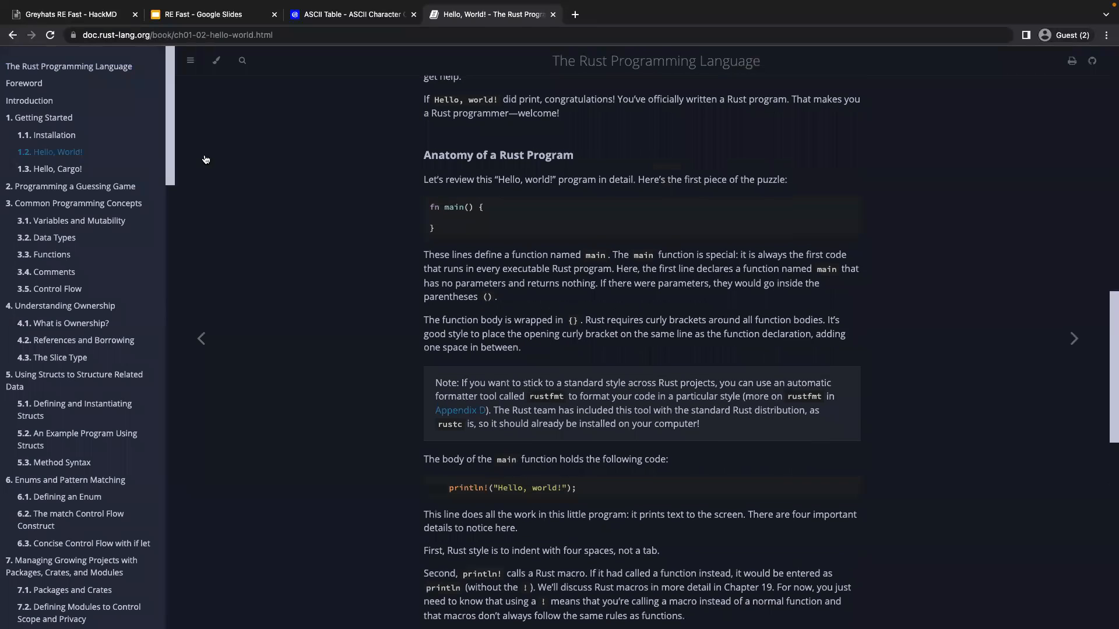
scroll(498, 278, "up", 1)
scroll(498, 278, "down", 1)
scroll(505, 265, "up", 1)
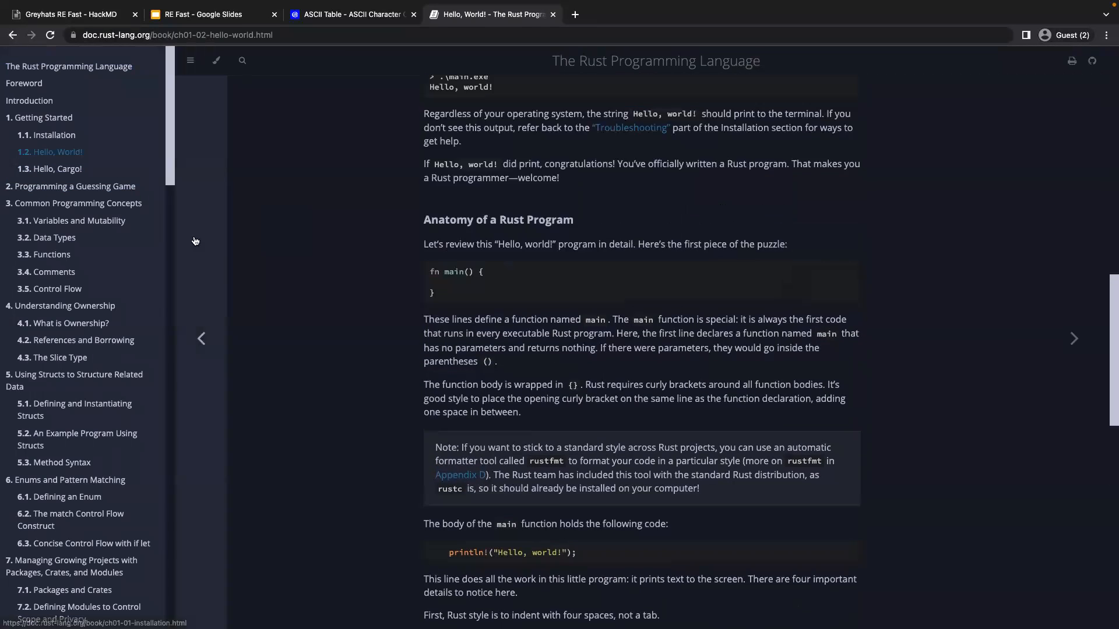
Open the book's Programming a Guessing Game chapter and examine the .expect("Failed to read line") call in Listing 2-1.
left_click(88, 186)
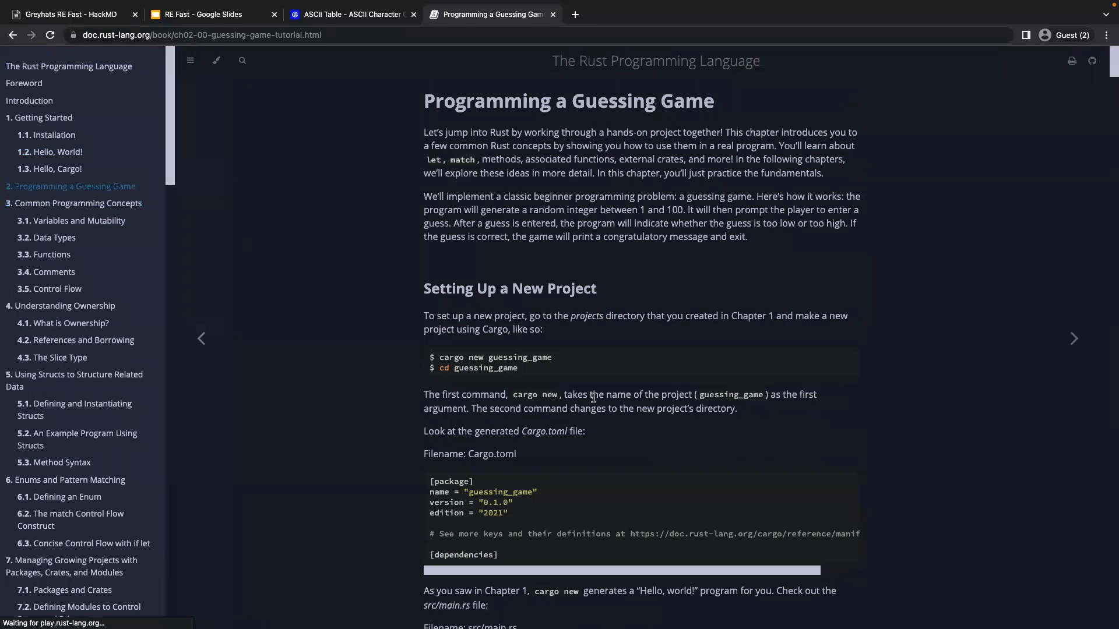
scroll(593, 398, "down", 2)
scroll(593, 400, "down", 8)
scroll(593, 400, "down", 1)
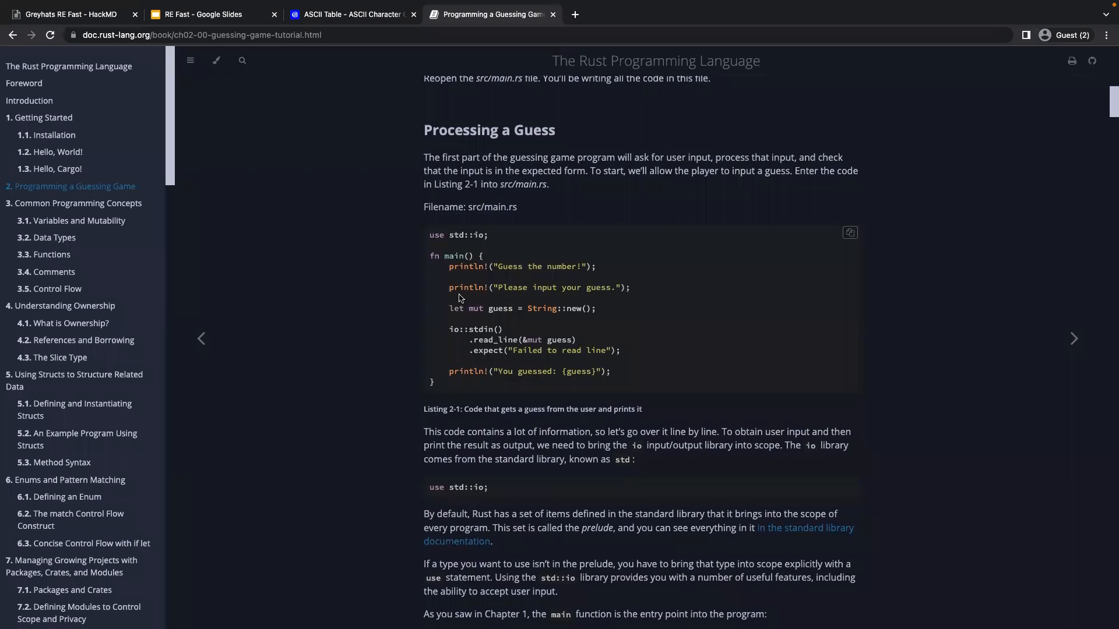
left_click_drag(467, 351, 624, 353)
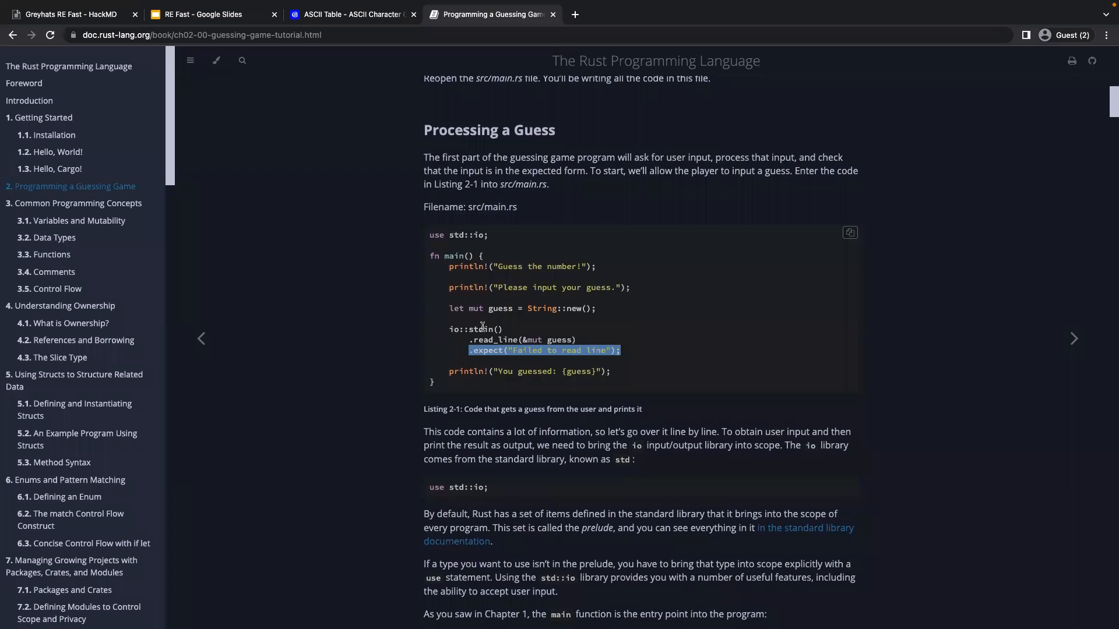
left_click(482, 357)
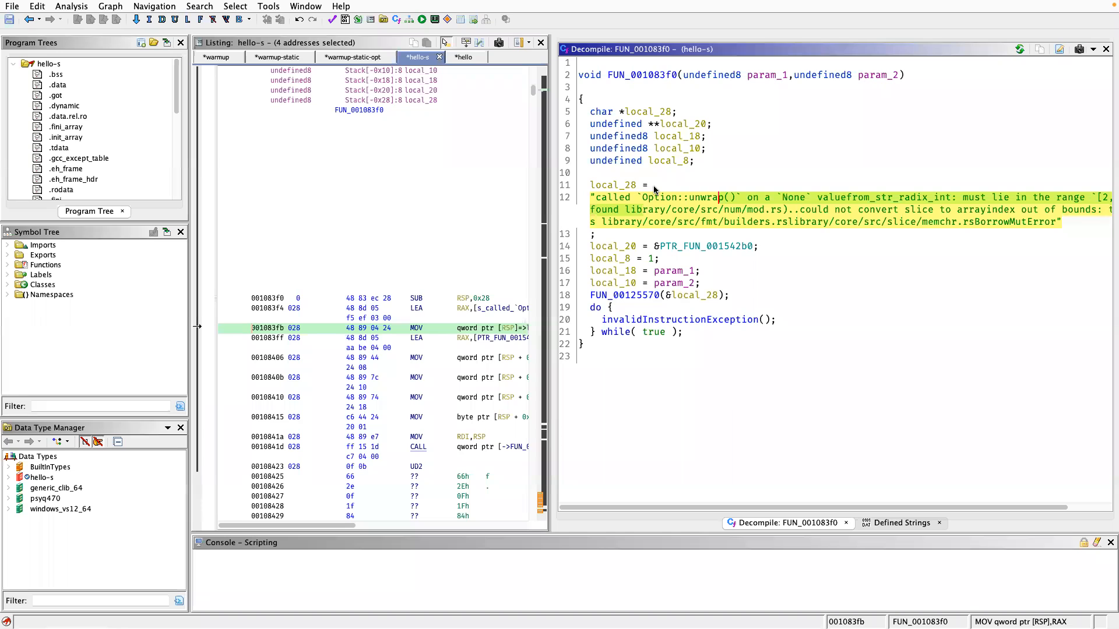
Switch back to Ghidra and highlight the Option::unwrap text in FUN_001083f0's error string.
left_click(654, 196)
left_click_drag(646, 201, 711, 203)
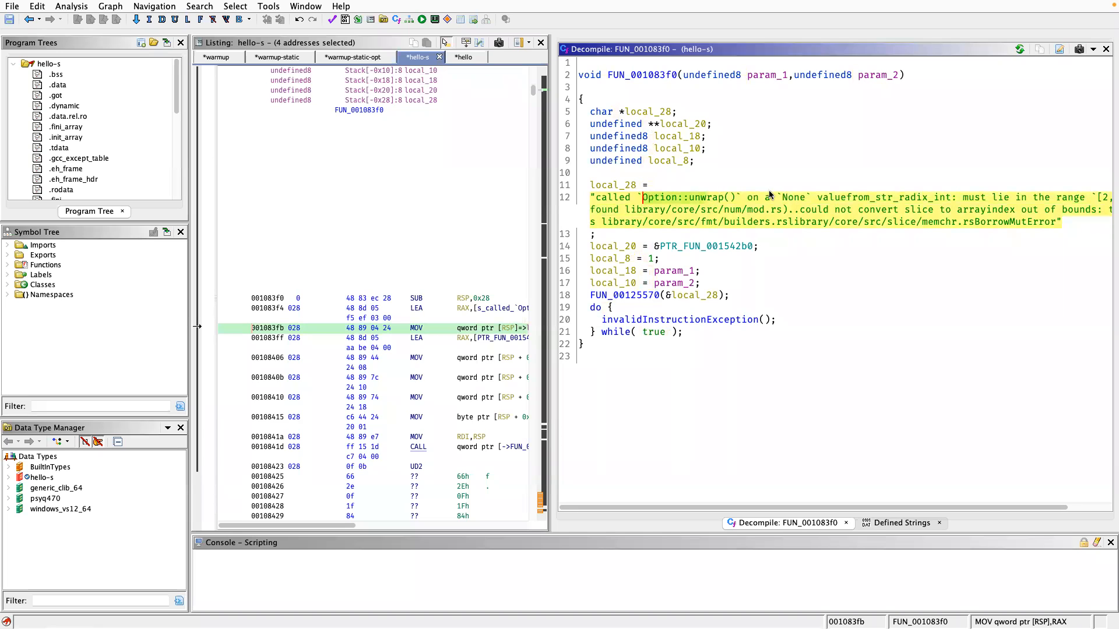
left_click(708, 190)
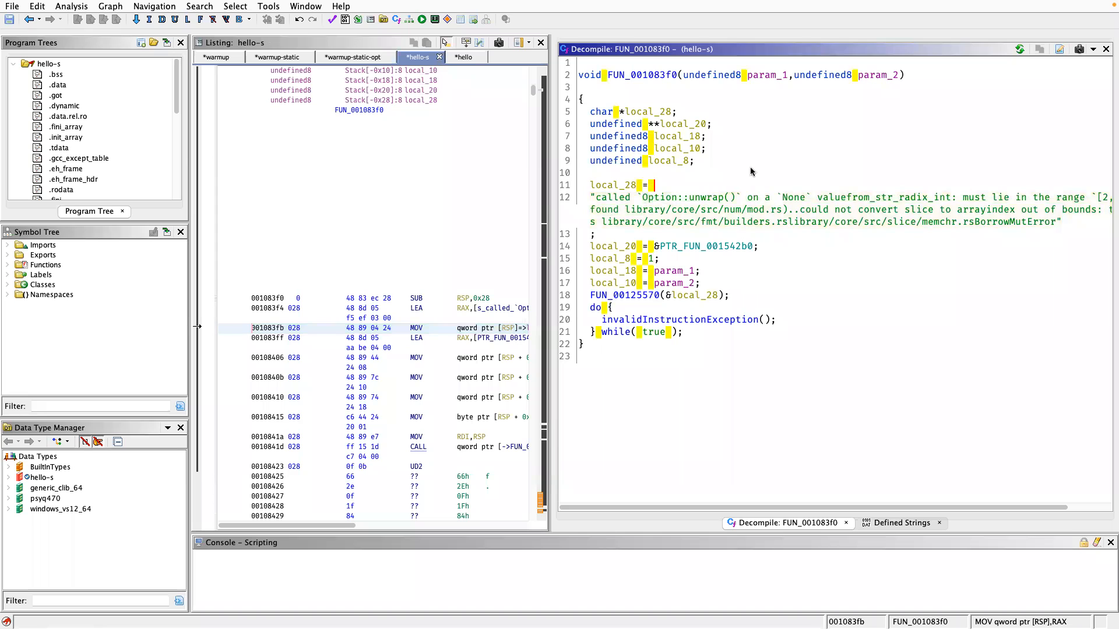
Return through FUN_0010b8d0 to real_main and follow its first FUN_00121410 call into the decompiled body.
key("alt+Left")
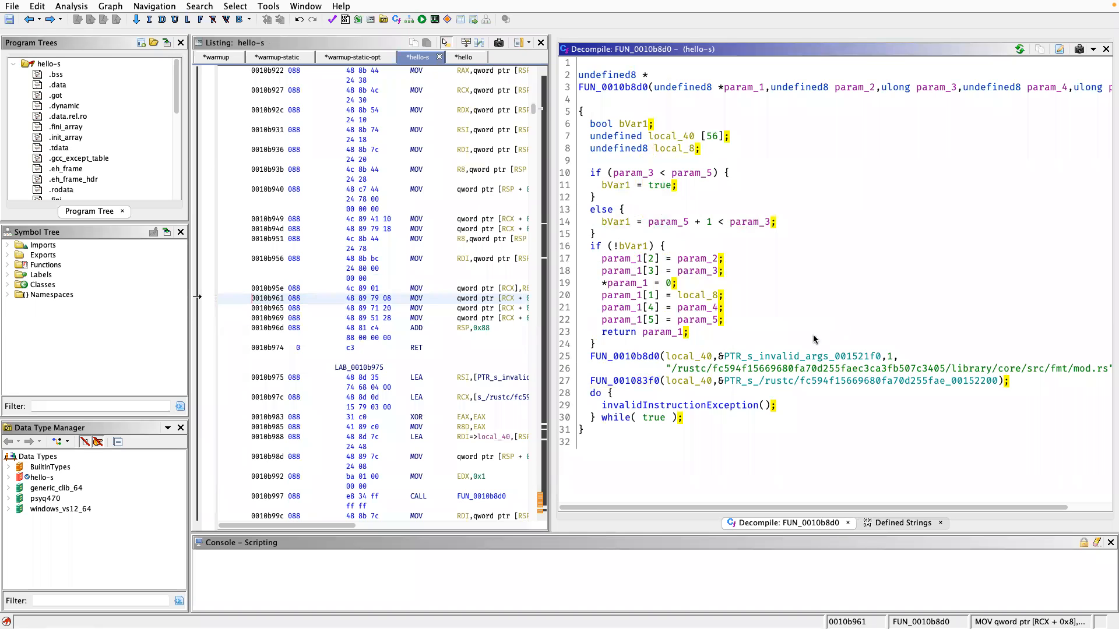
key("alt+Left")
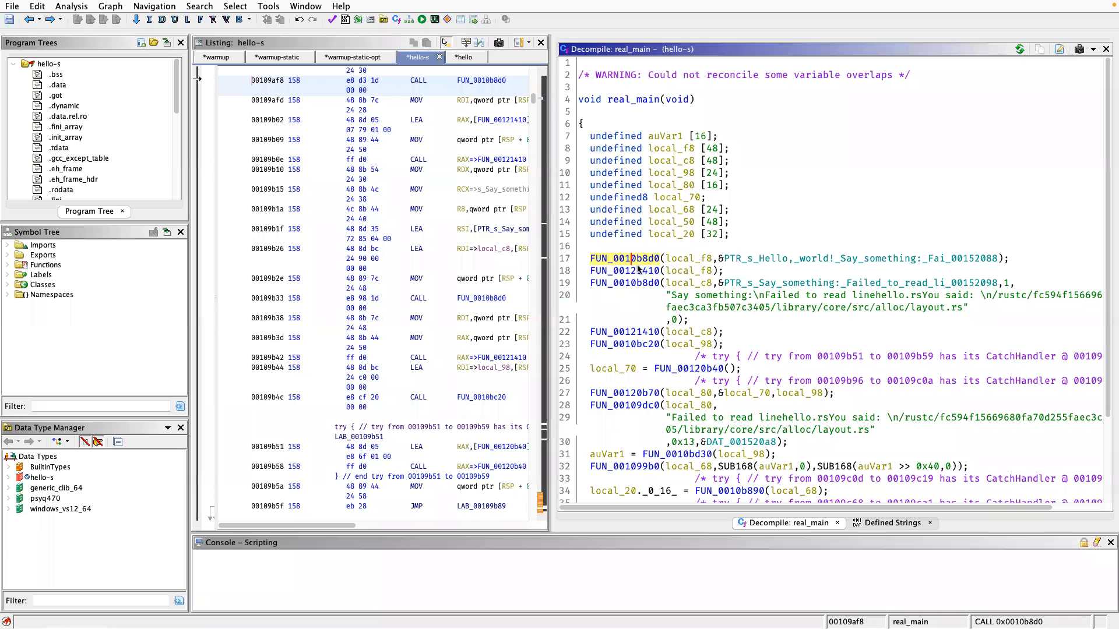
left_click(637, 269)
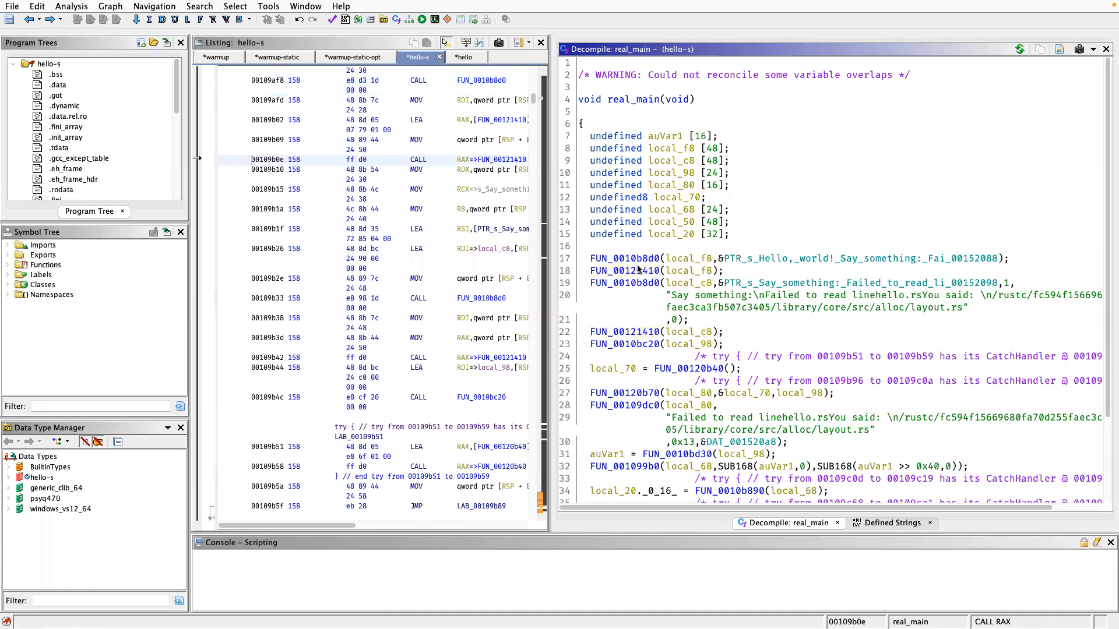
double_click(637, 270)
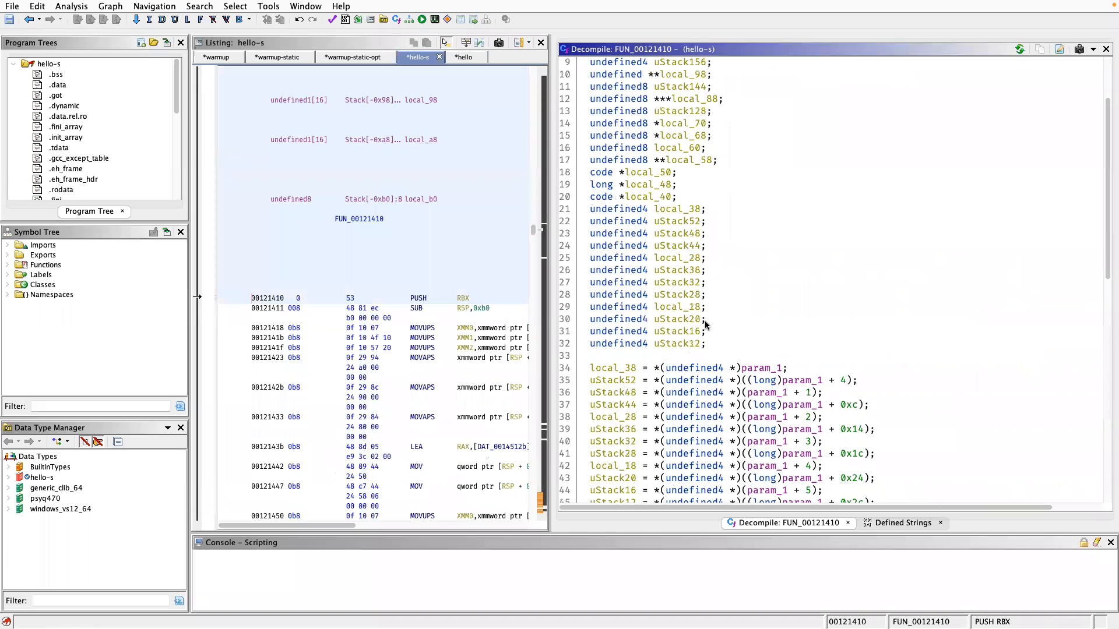
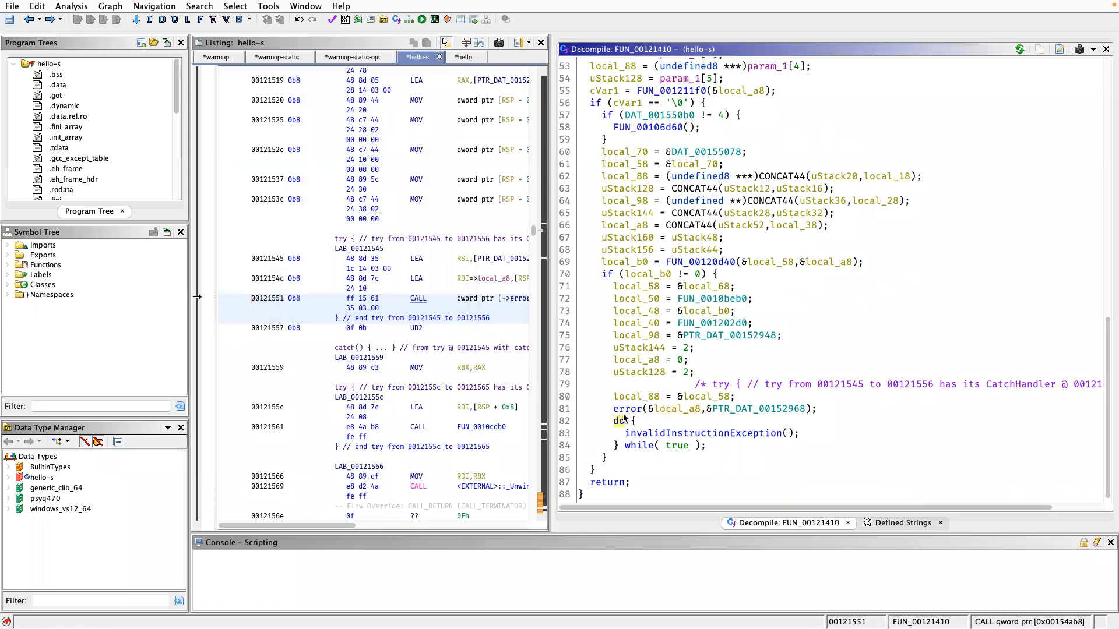
Rename the function called just before the invalidInstructionException loop in FUN_00121410 as print_error.
type("lerror_c")
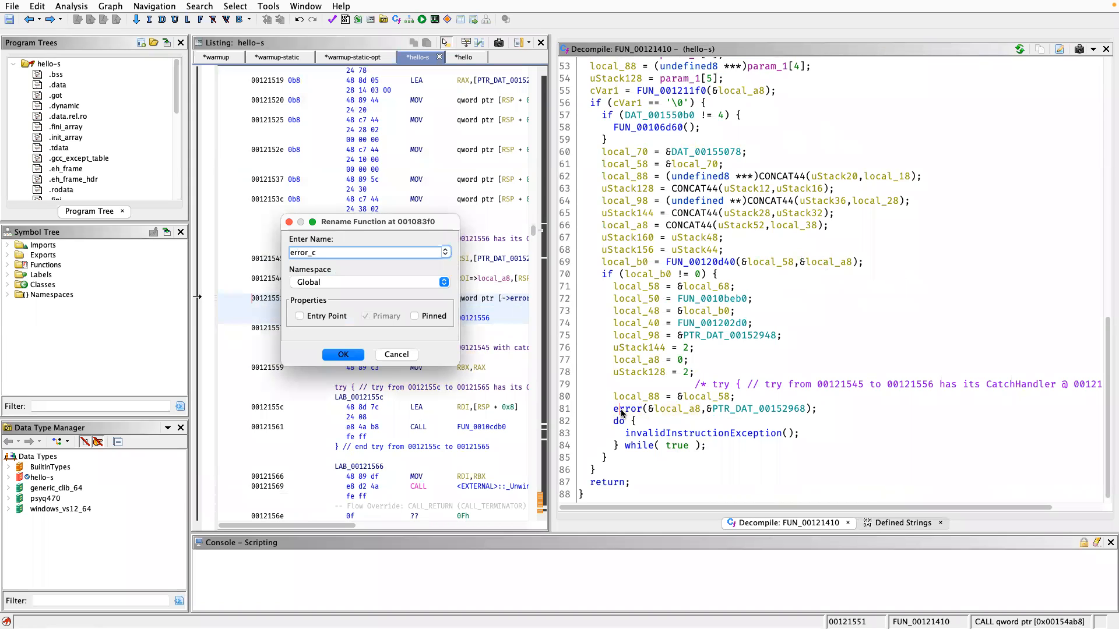
key("BackSpace")
key("BackSpace")
key("BackSpace")
key("BackSpace")
type("print_error")
key("Return")
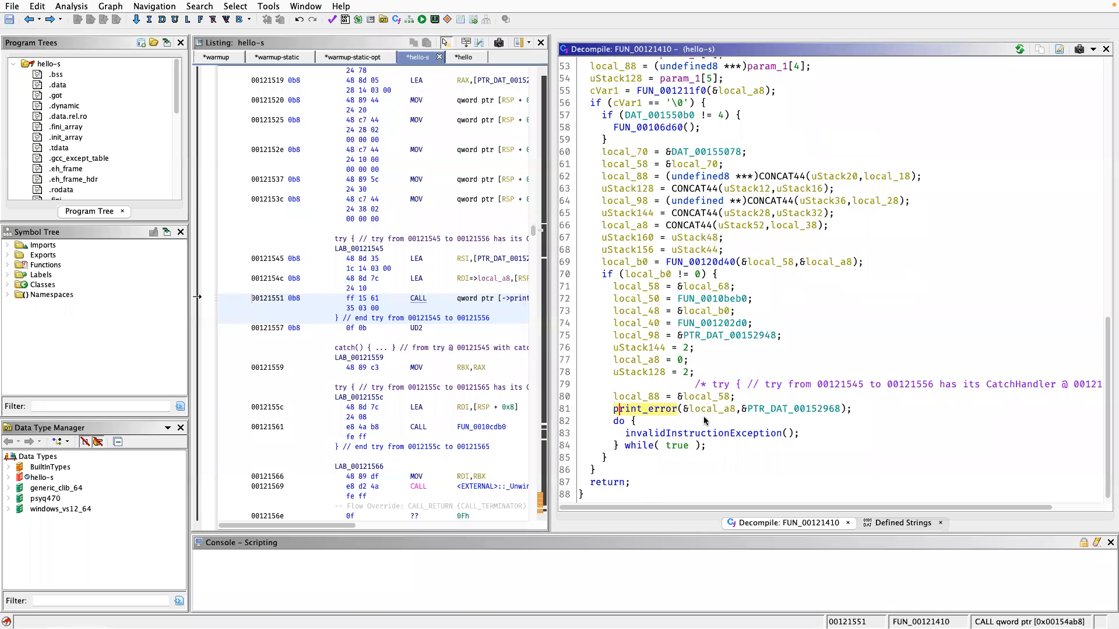
Examine FUN_00121410's body leading up to the print_error call, including the FUN_001211f0 check and the FUN_00120d40 call.
scroll(704, 419, "up", 5)
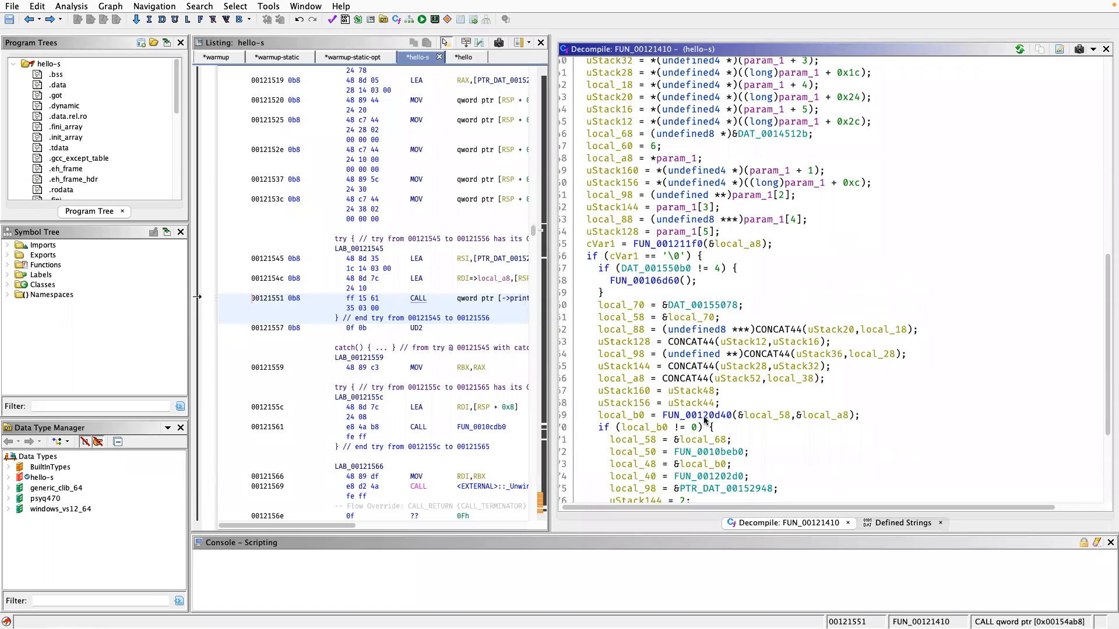
scroll(704, 416, "down", 3)
scroll(704, 416, "up", 6)
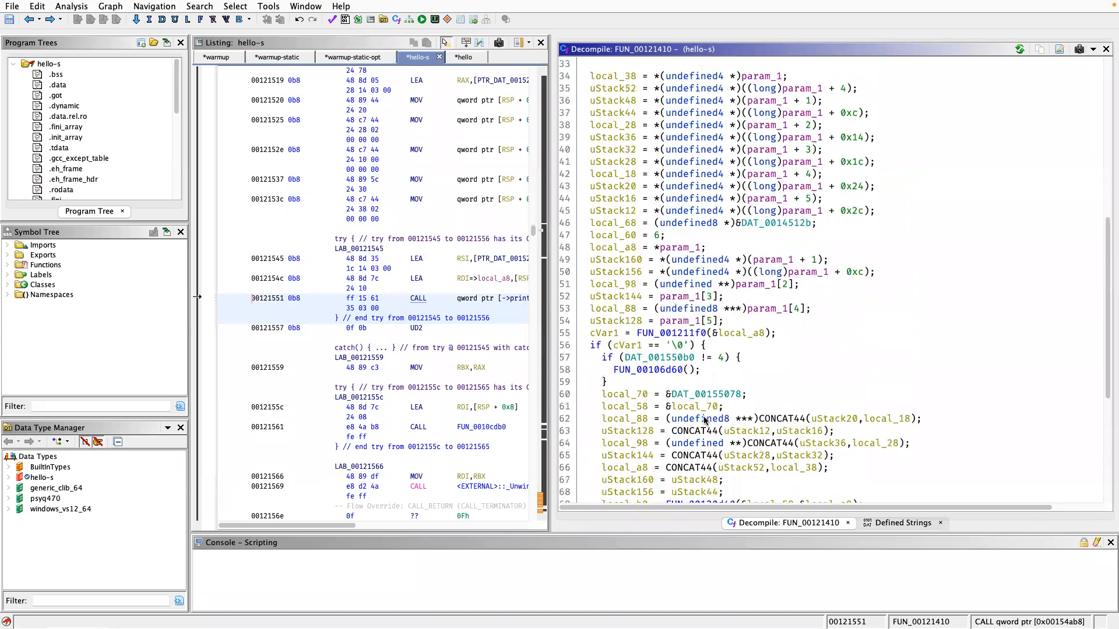
scroll(700, 417, "down", 8)
scroll(694, 402, "up", 17)
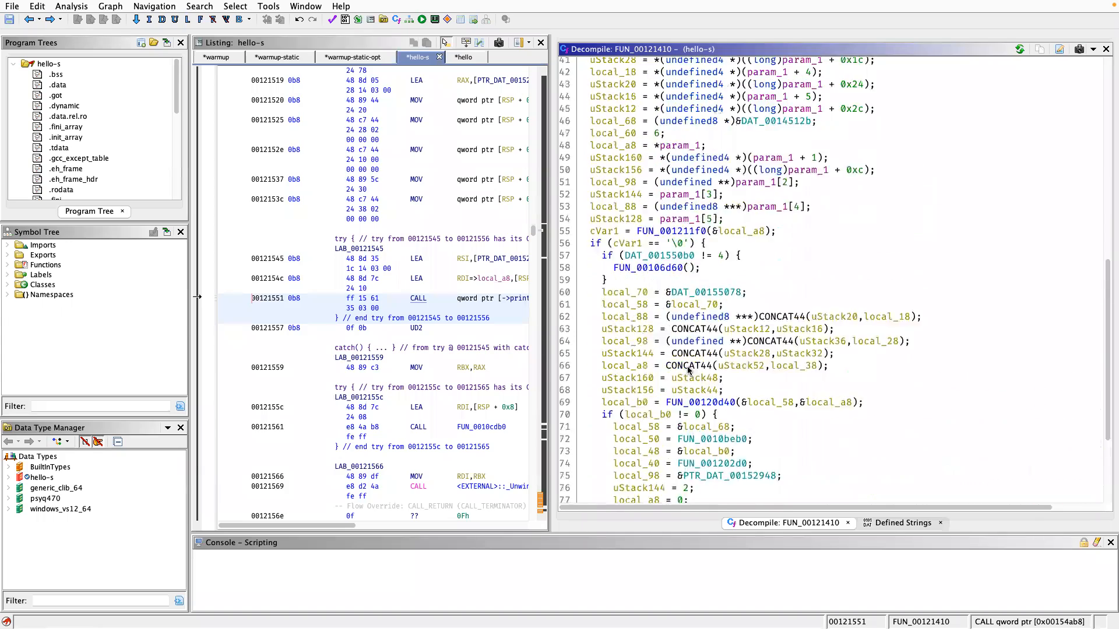
scroll(688, 370, "down", 10)
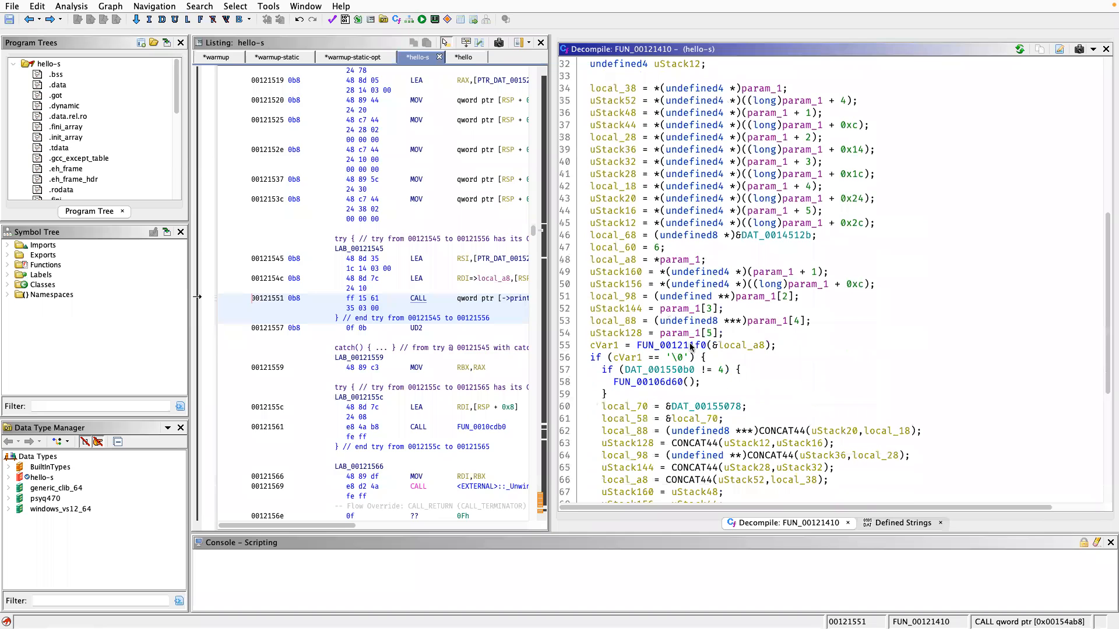
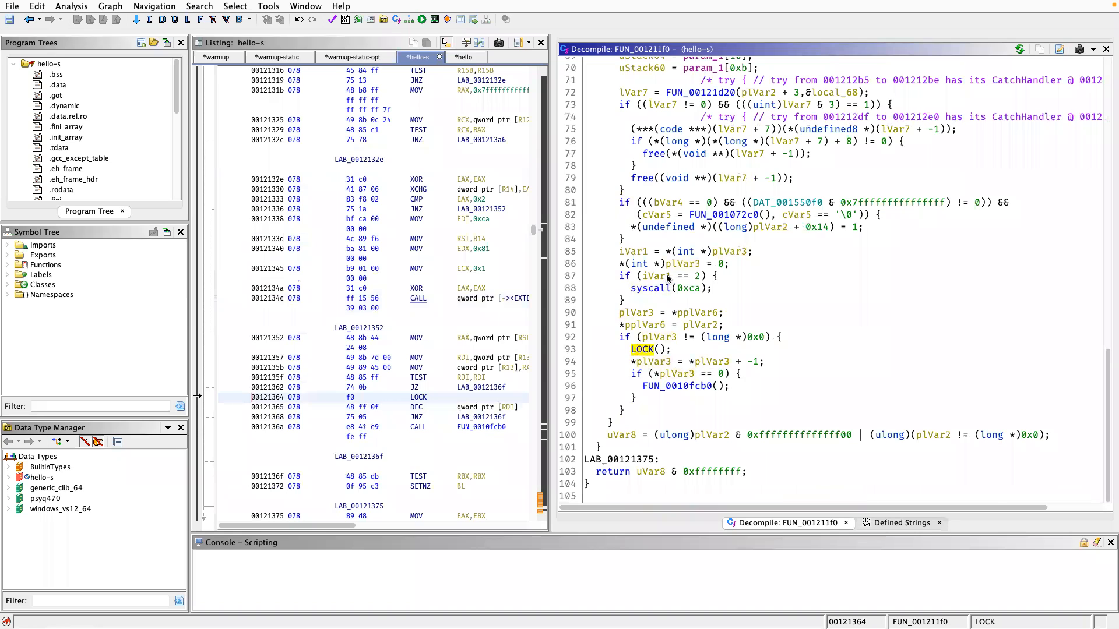
Inspect the syscall(0xca) call in FUN_001211f0 and check the decimal value of its argument.
left_click(650, 288)
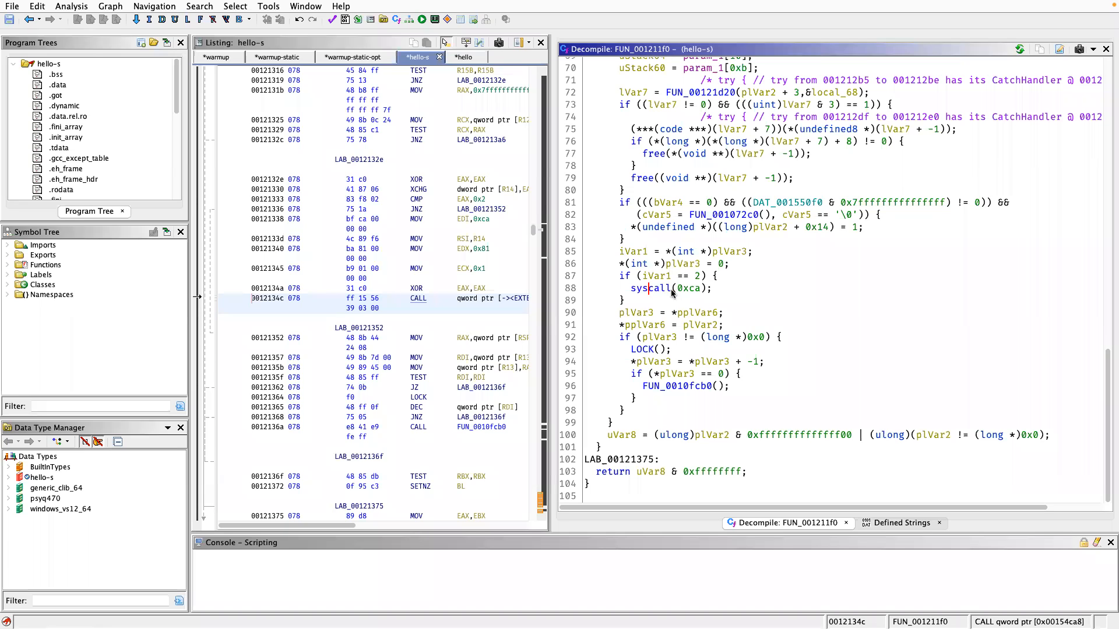
mouse_move(683, 290)
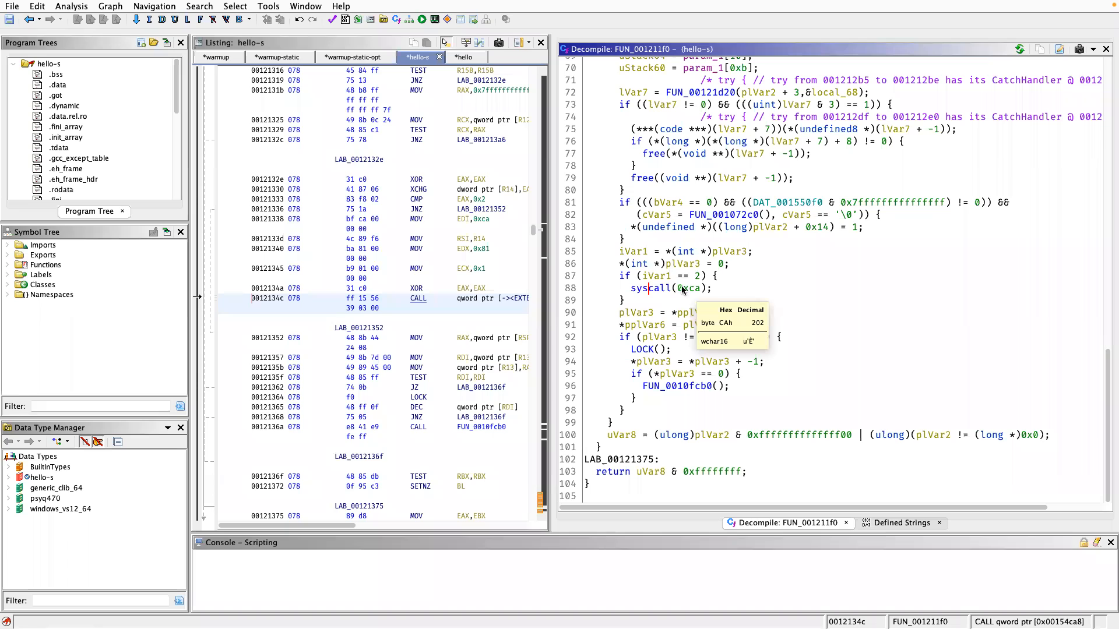
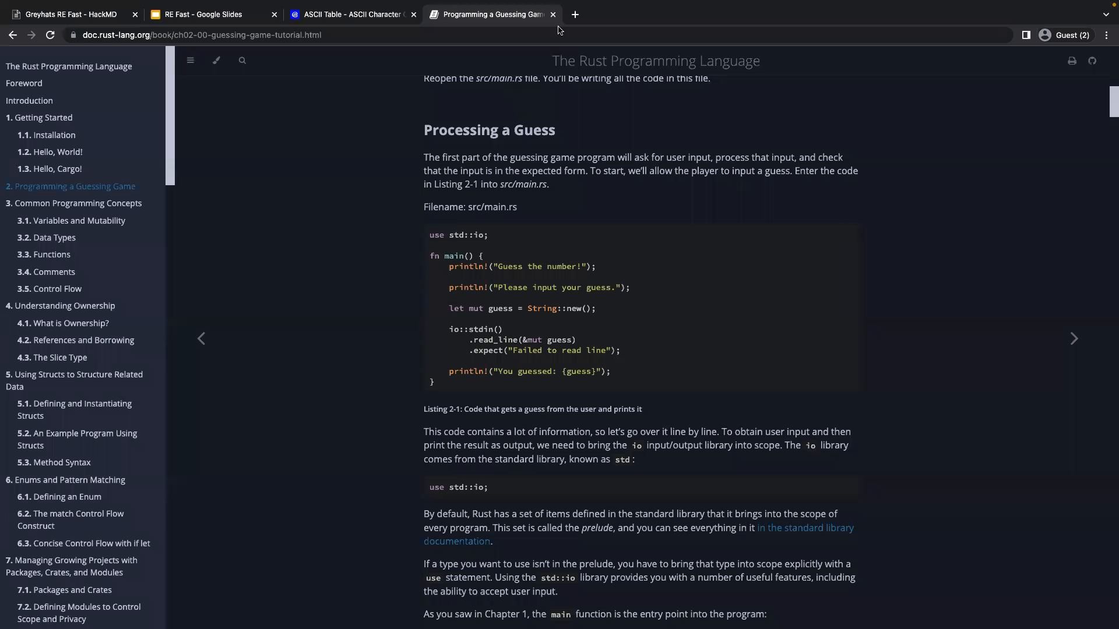
Search the web for "w3challs syscall" in a new browser tab and open the site's Linux x86_64 syscall table.
left_click(575, 15)
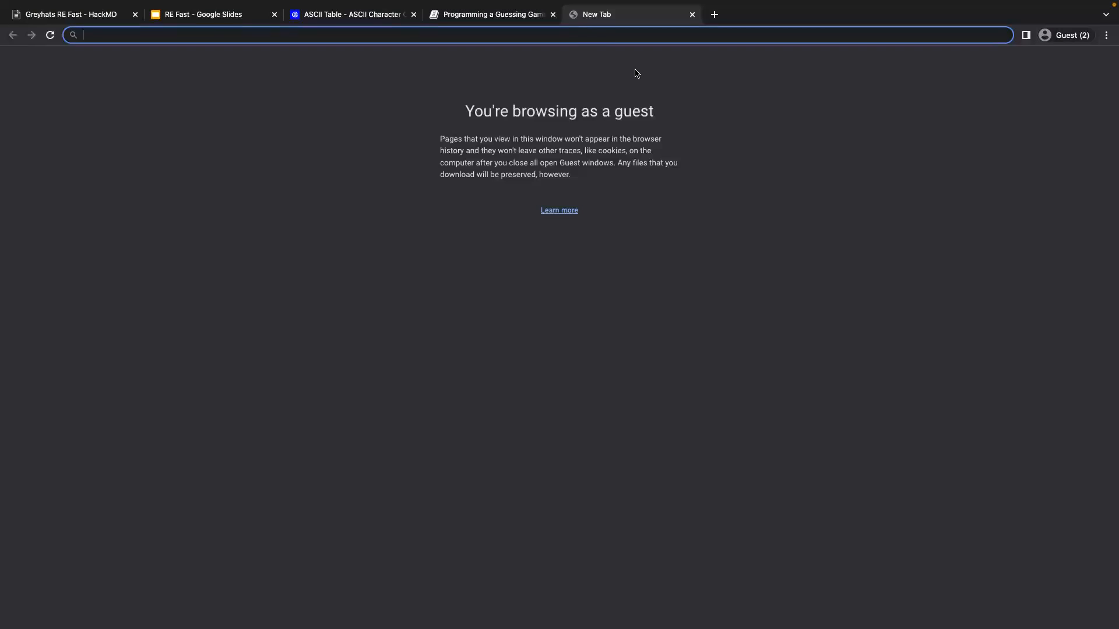
type("w3chal")
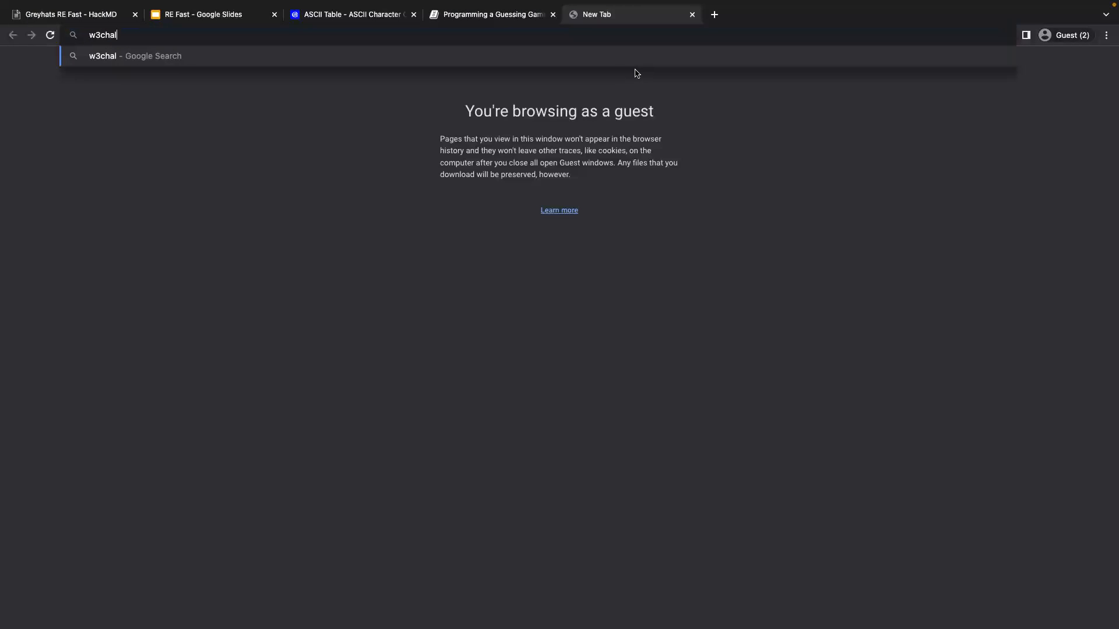
type("ls syscall")
key("Return")
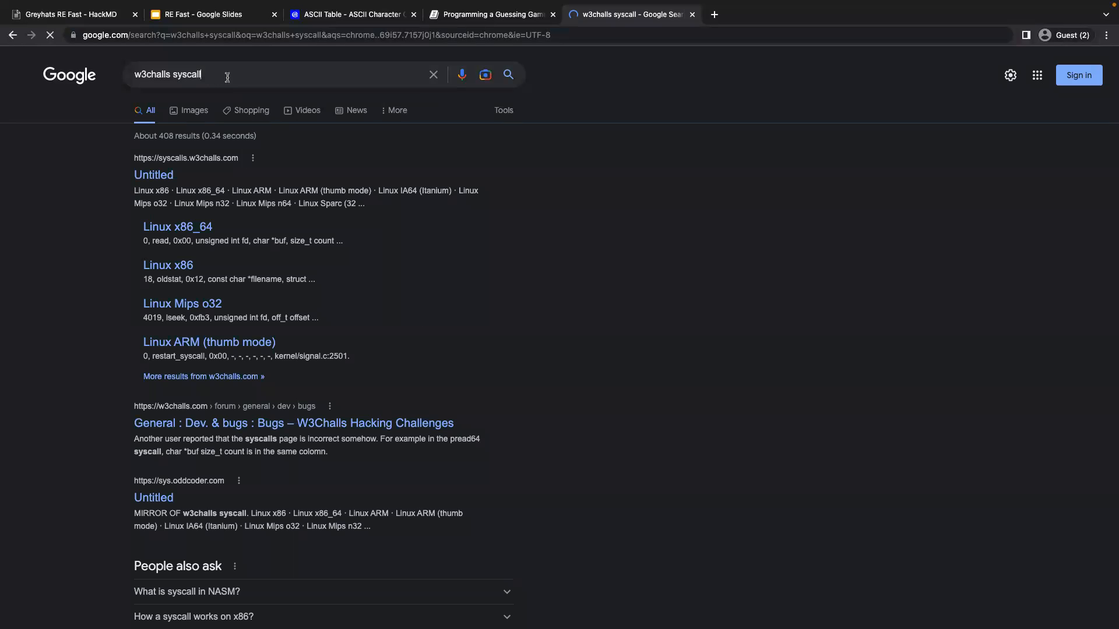
left_click_drag(228, 78, 132, 77)
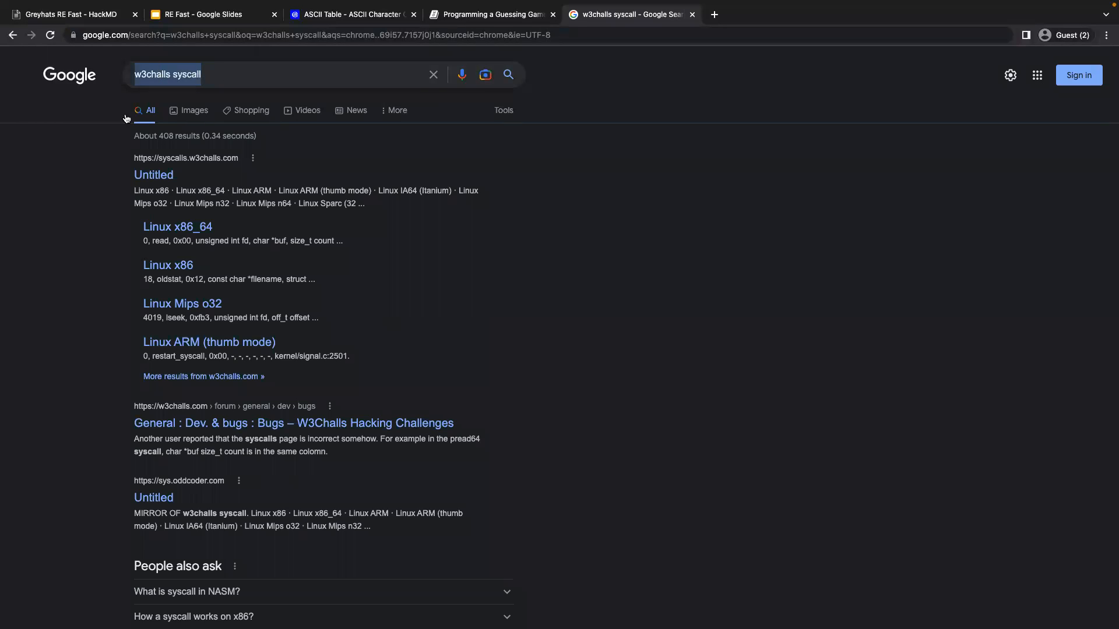
left_click(150, 175)
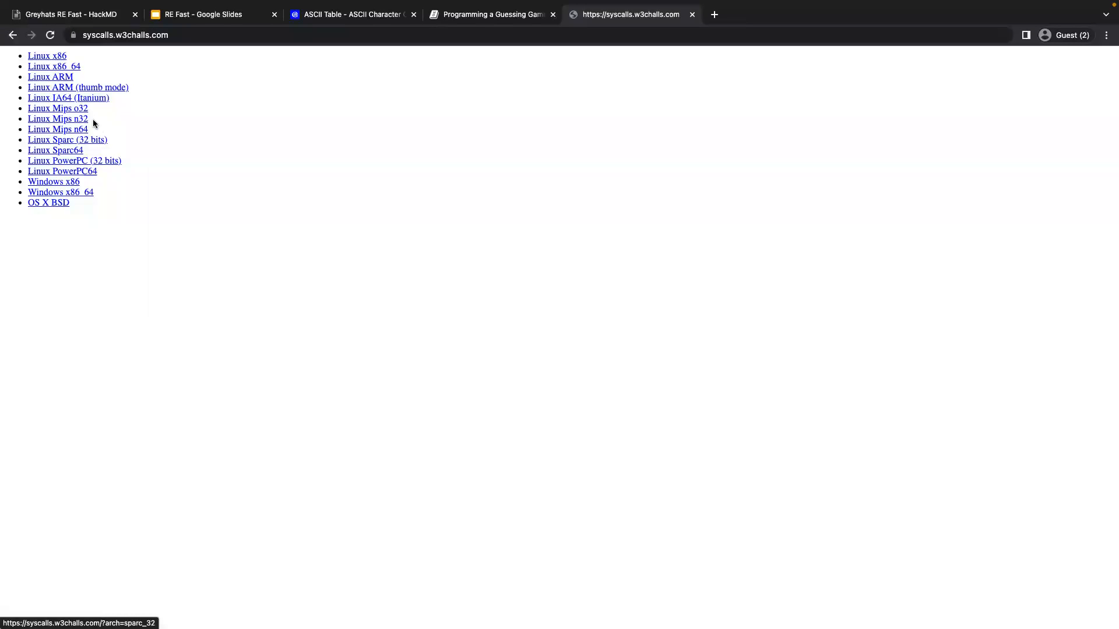
left_click(62, 67)
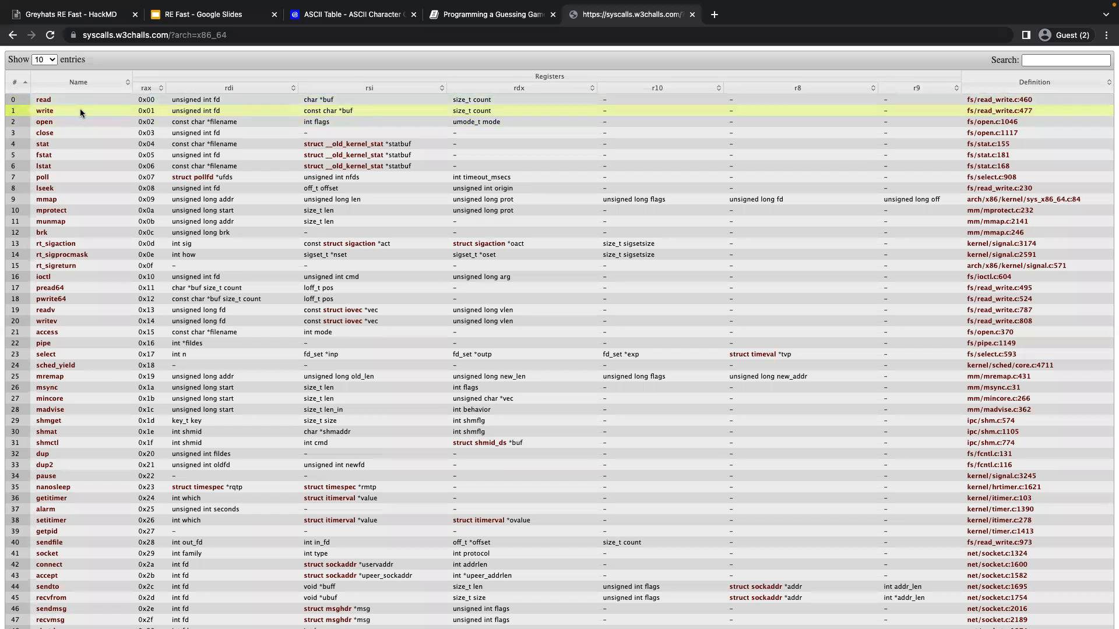
Look up syscall number 0xca in the Linux x86_64 syscall table.
scroll(135, 170, "down", 2)
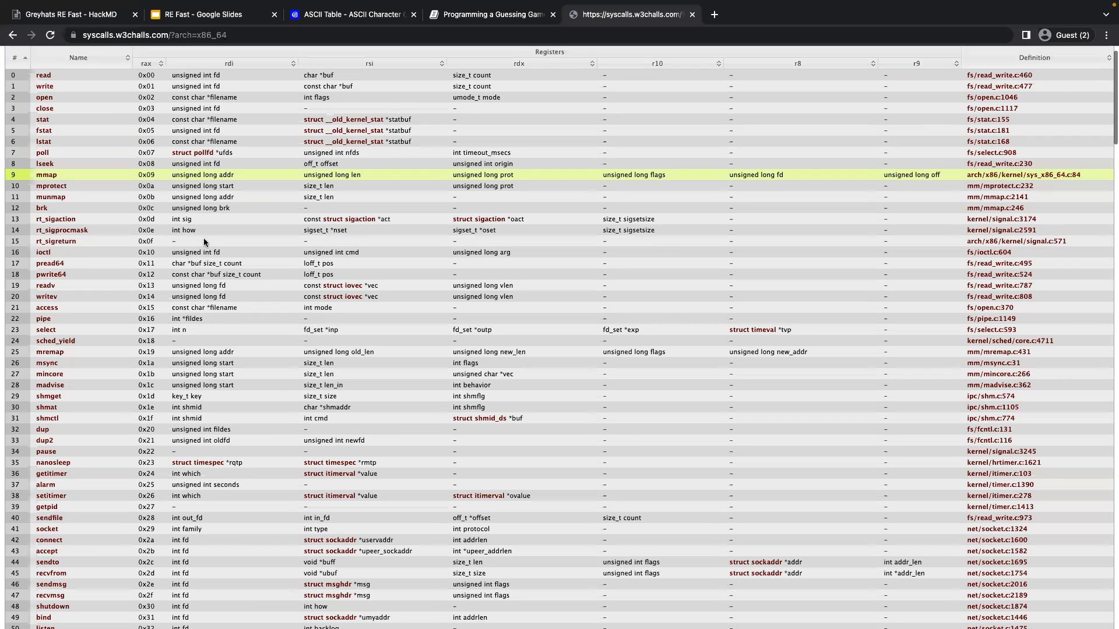
key("ctrl+f")
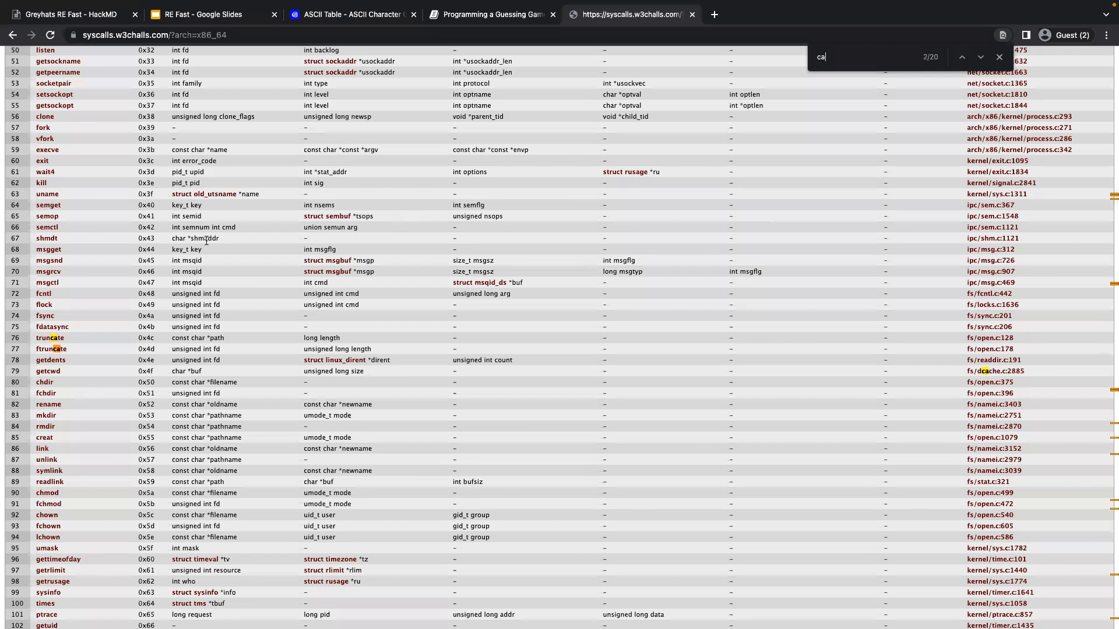
key("Return")
key("Return")
key("Return")
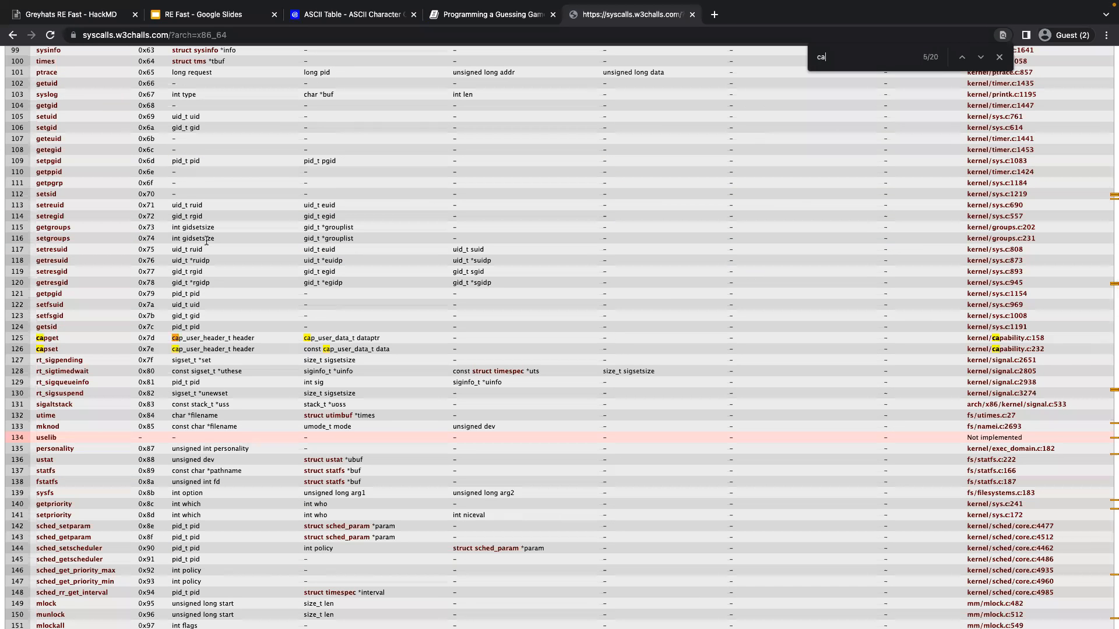
key("Home")
type("0x")
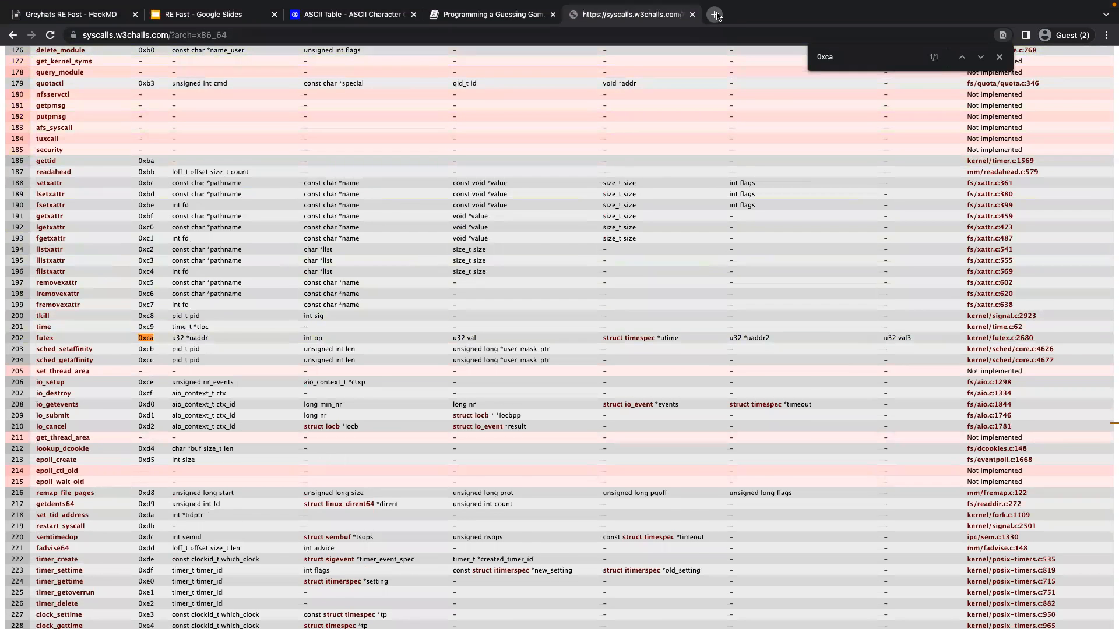
Search the web for "what is futex" in a new browser tab.
left_click(716, 15)
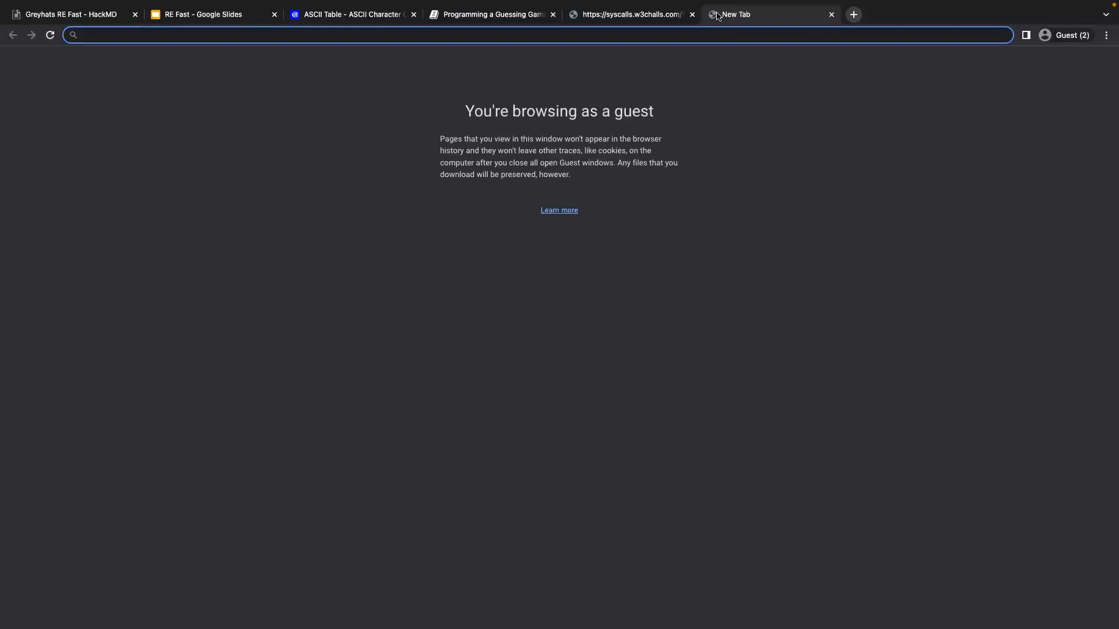
type("what is g")
key("BackSpace")
type("f")
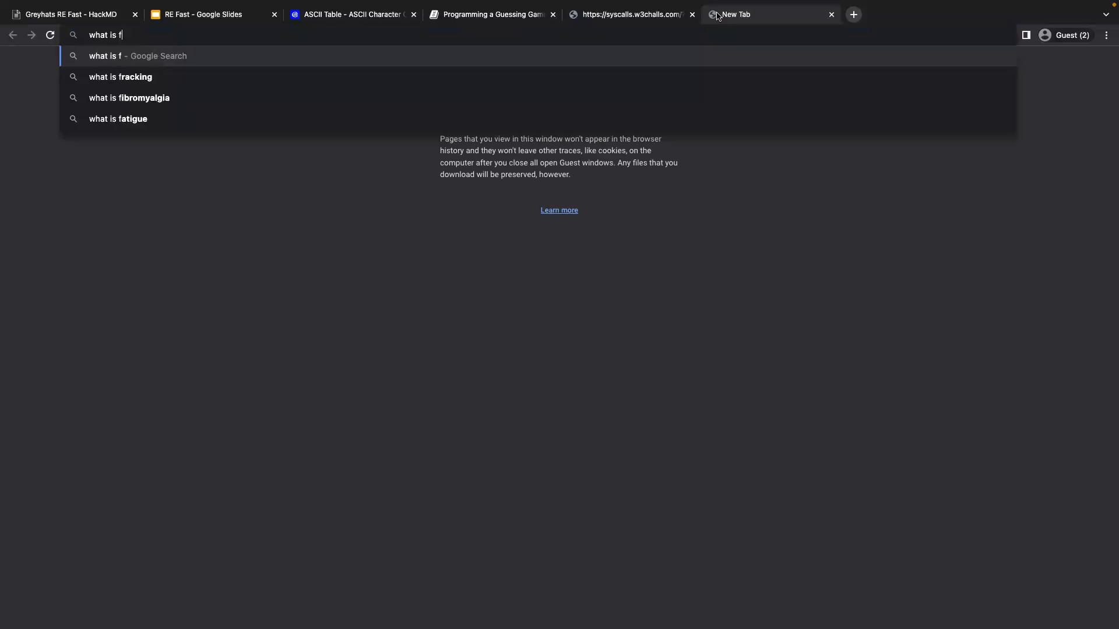
type("utex")
key("Return")
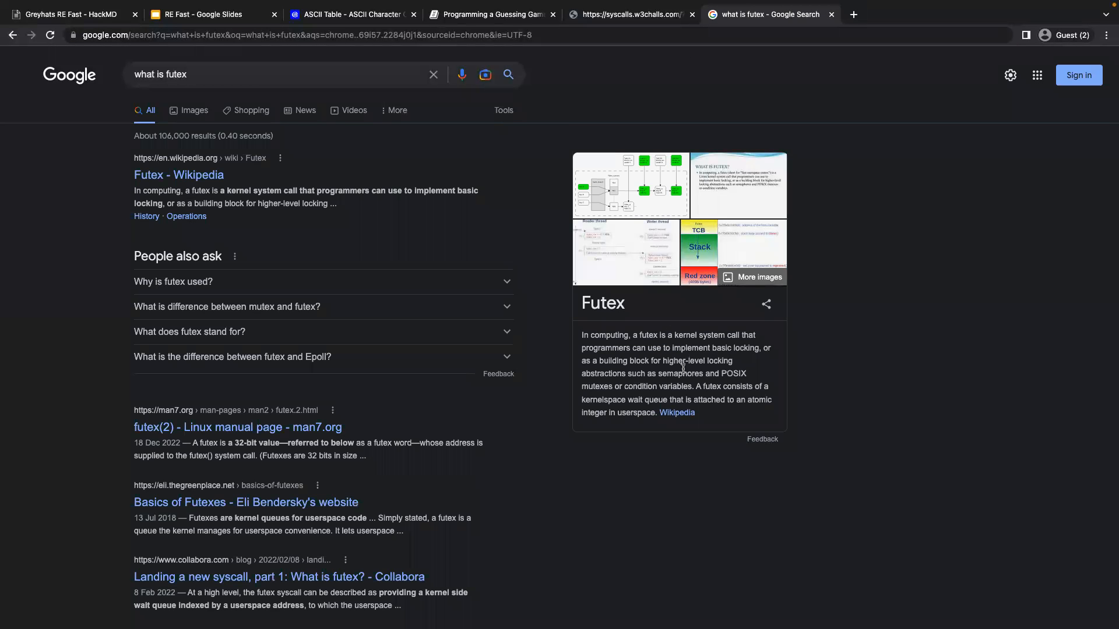
Read the futex summary and the answers to "Why is futex used?" and "What does futex stand for?" in the search results.
double_click(712, 364)
double_click(625, 376)
left_click(666, 386)
left_click(225, 285)
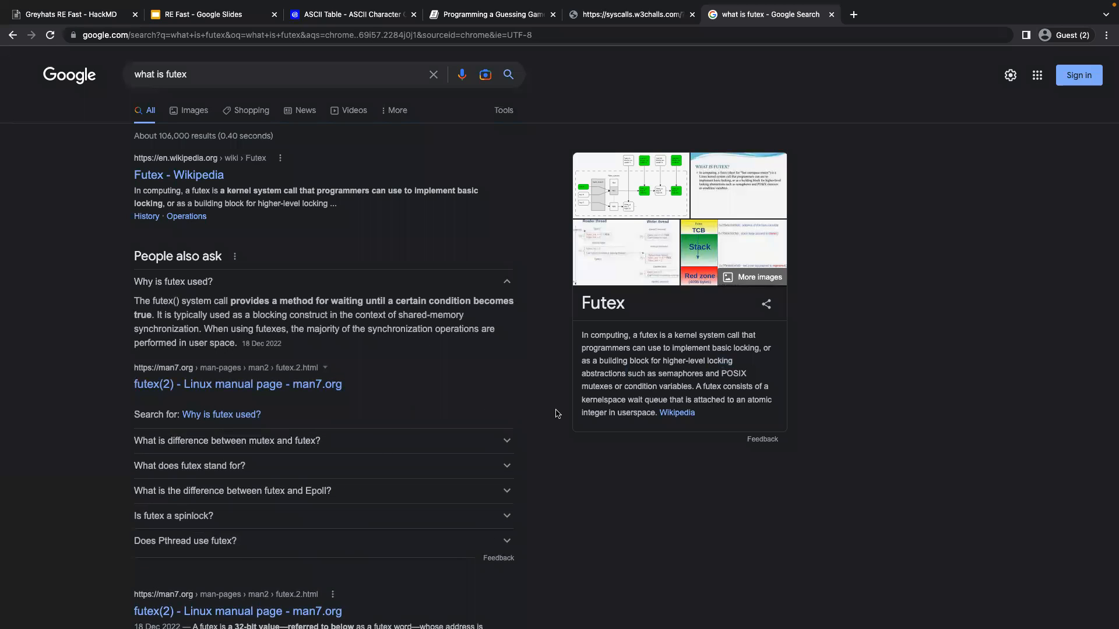
left_click_drag(315, 298, 430, 306)
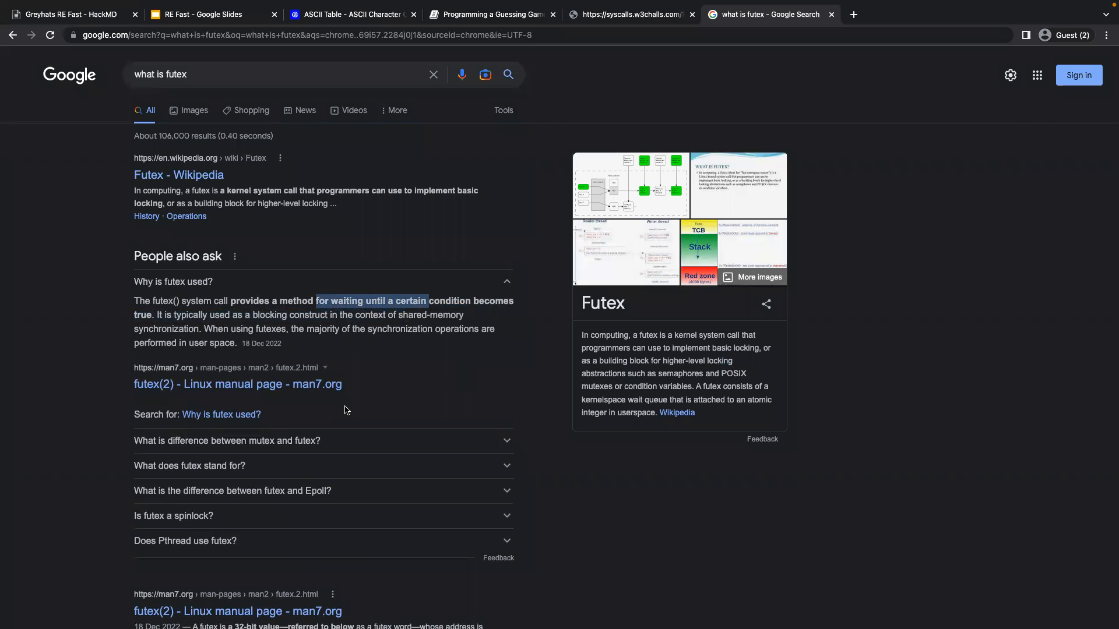
left_click(317, 464)
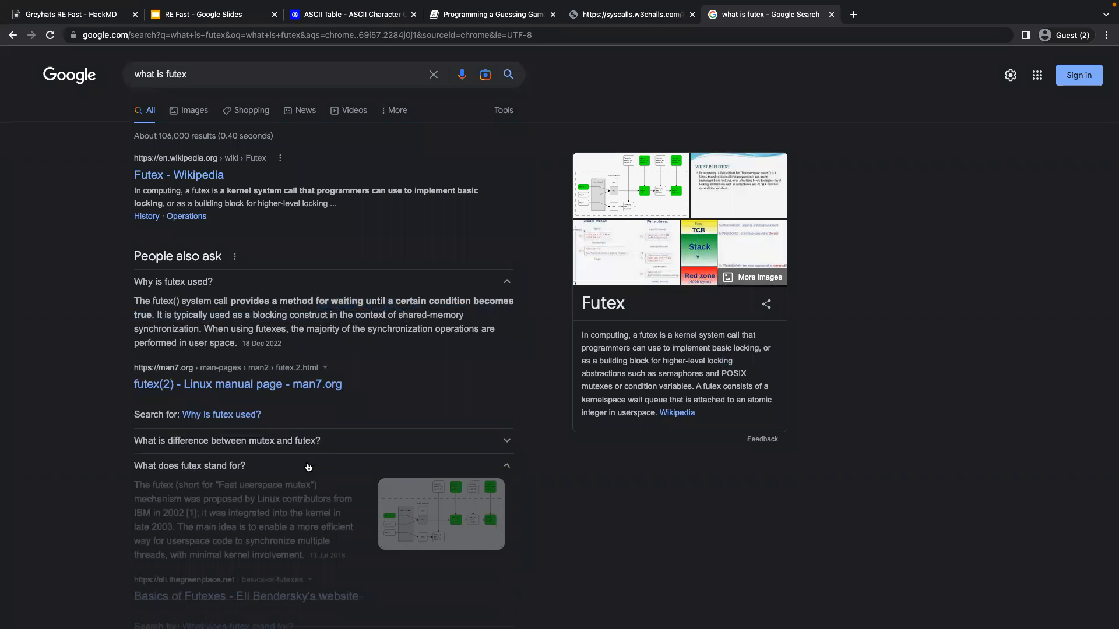
double_click(248, 485)
left_click(281, 493)
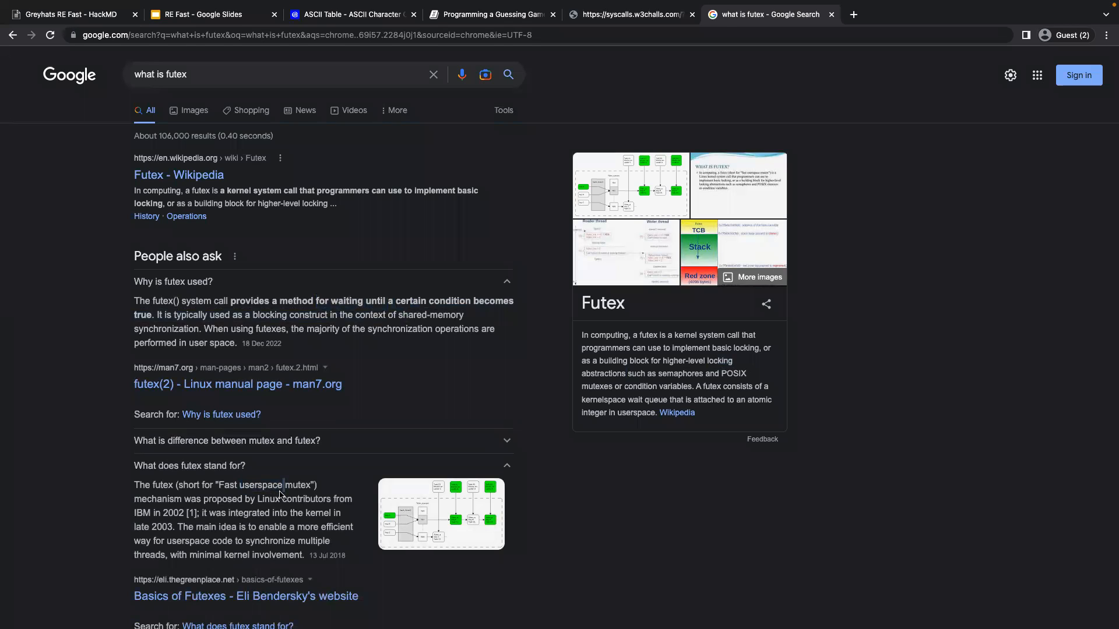
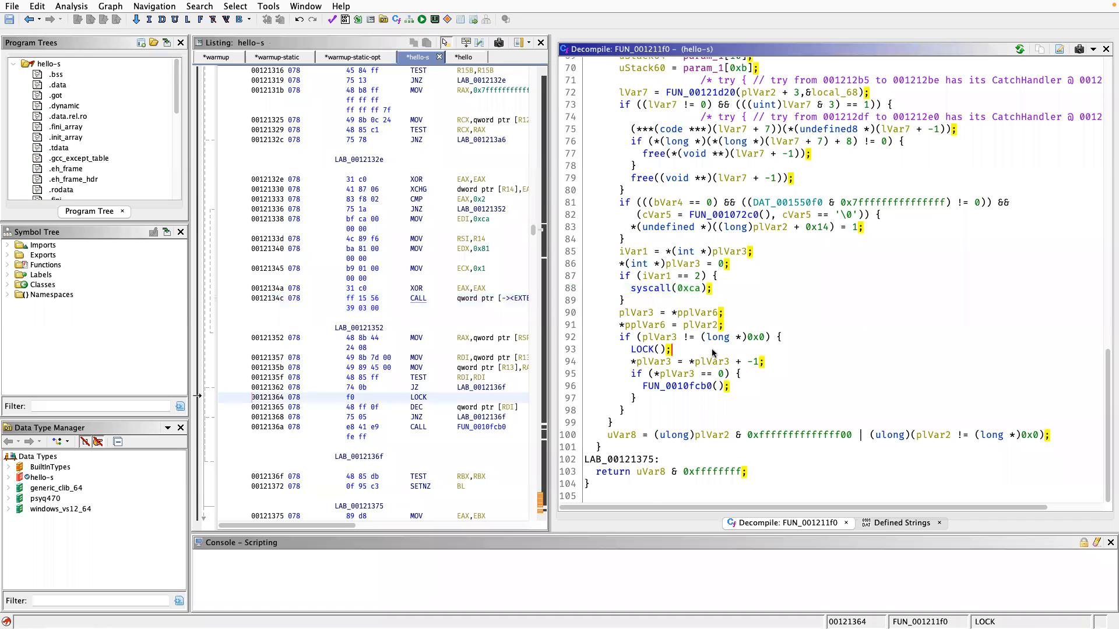
Return to real_main in hello-s and rename the function FUN_00121410 to println.
key("alt+Left")
key("alt+Left")
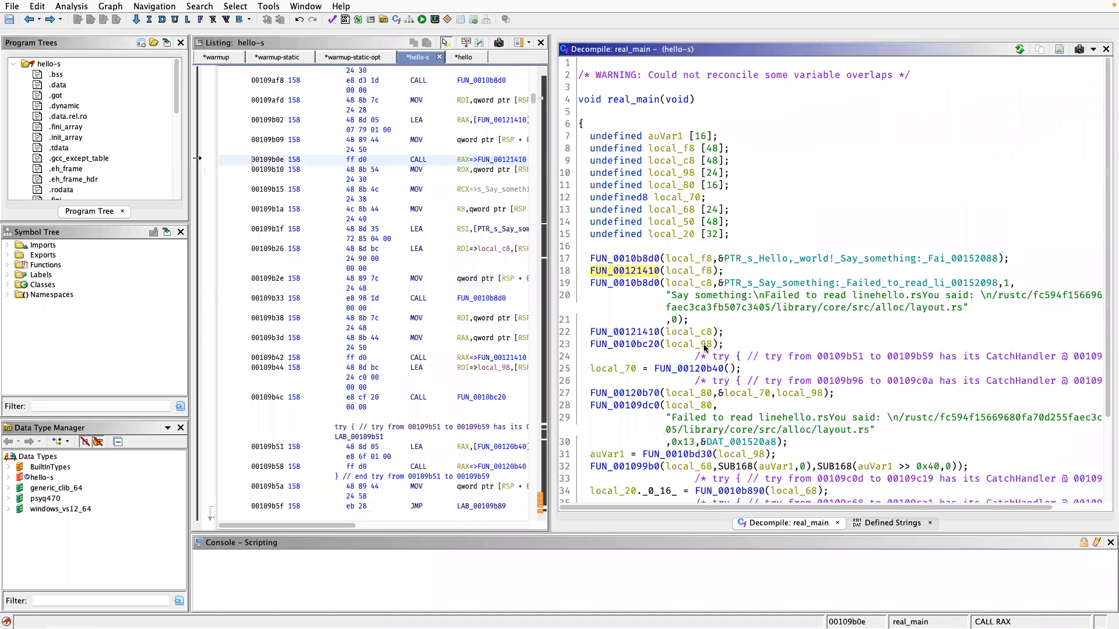
type("lp")
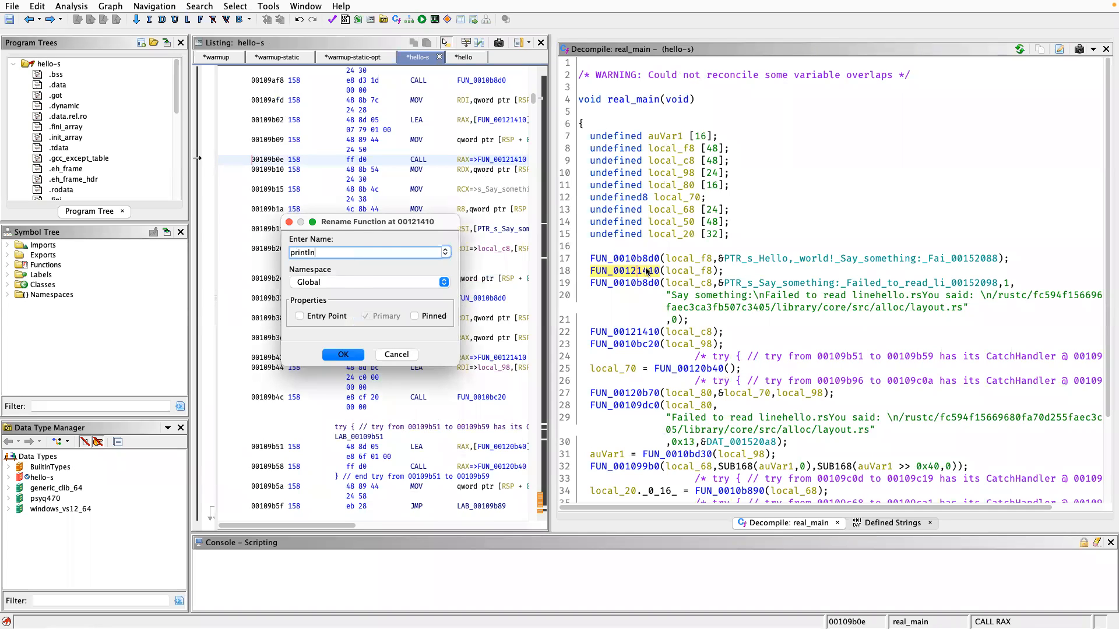
key("Return")
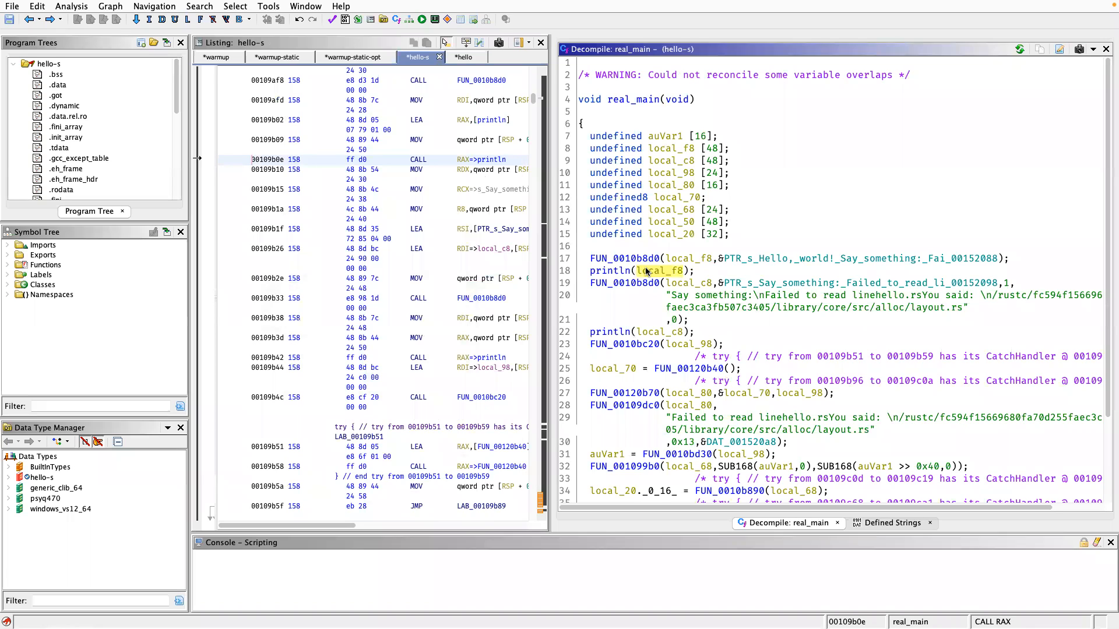
Examine the decompiled body of println in hello-s and return to real_main.
double_click(618, 276)
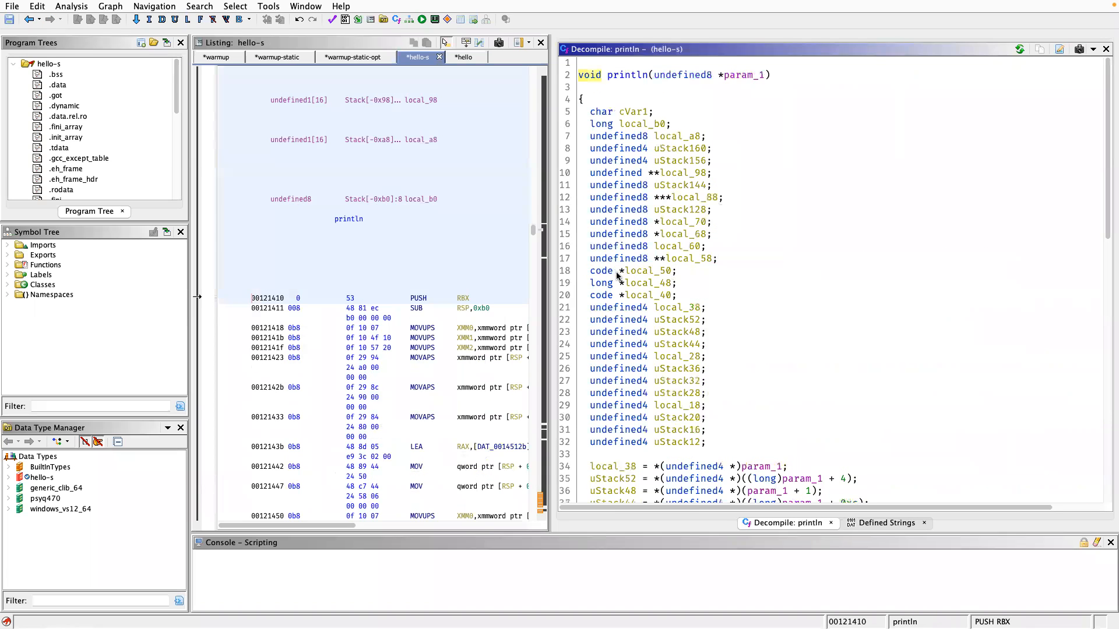
scroll(638, 378, "down", 15)
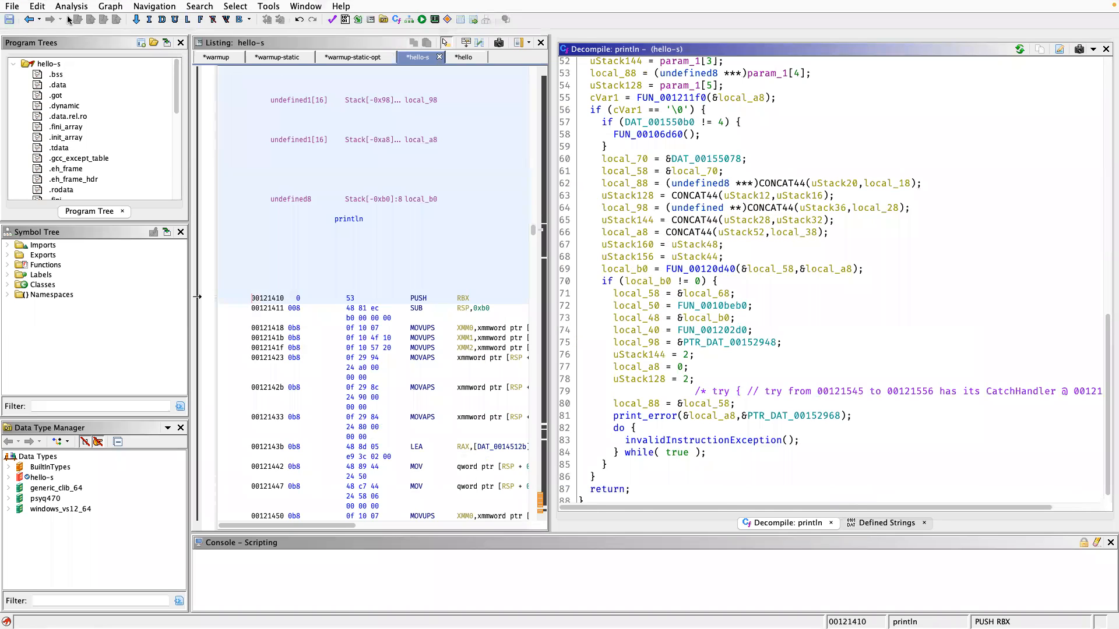
left_click(28, 19)
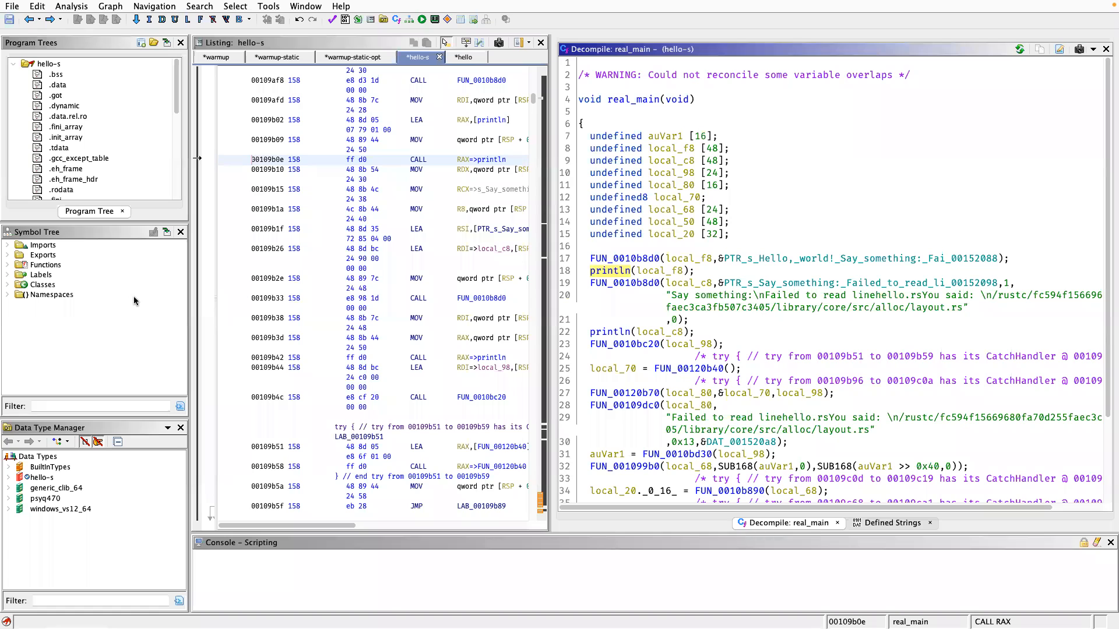
Rename the local variable local_f8, passed to println in real_main, to message.
left_click(655, 274)
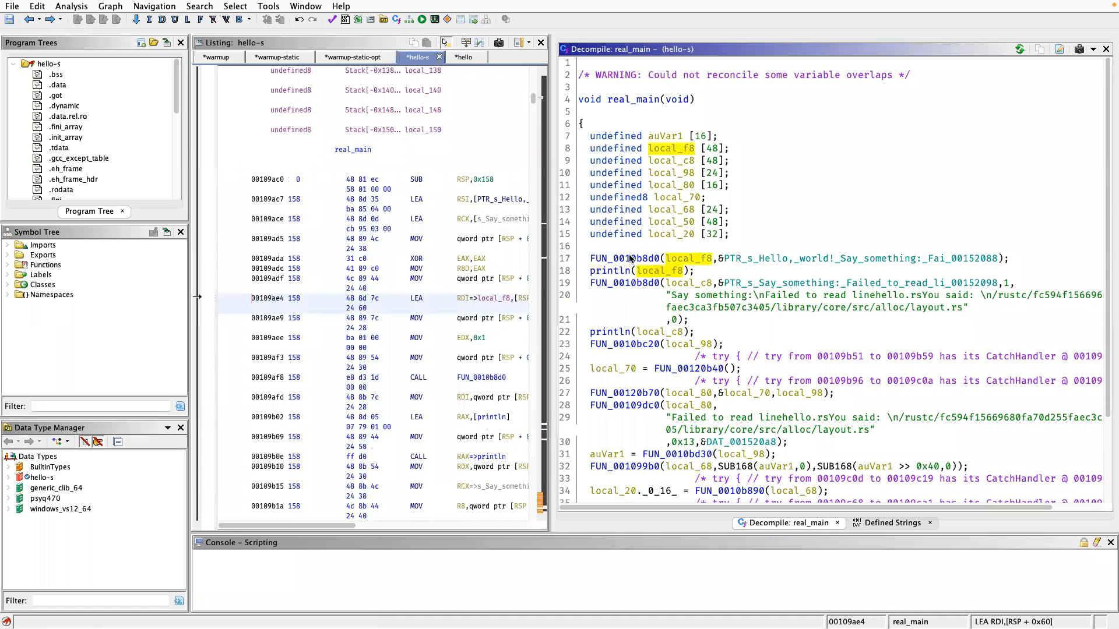
left_click(630, 258)
left_click(664, 272)
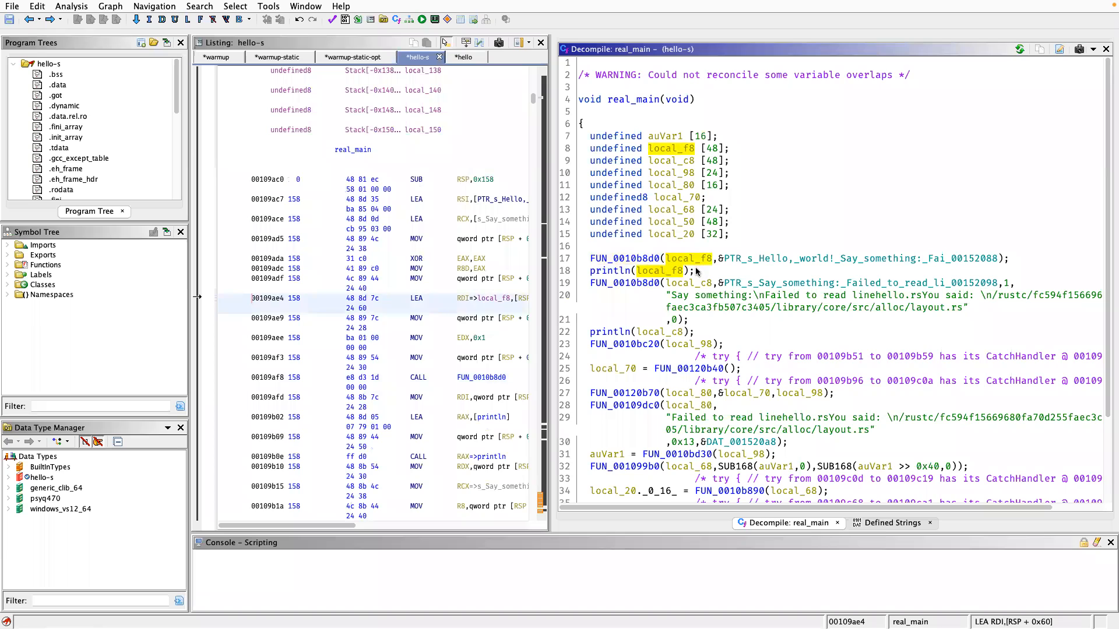
left_click(632, 259)
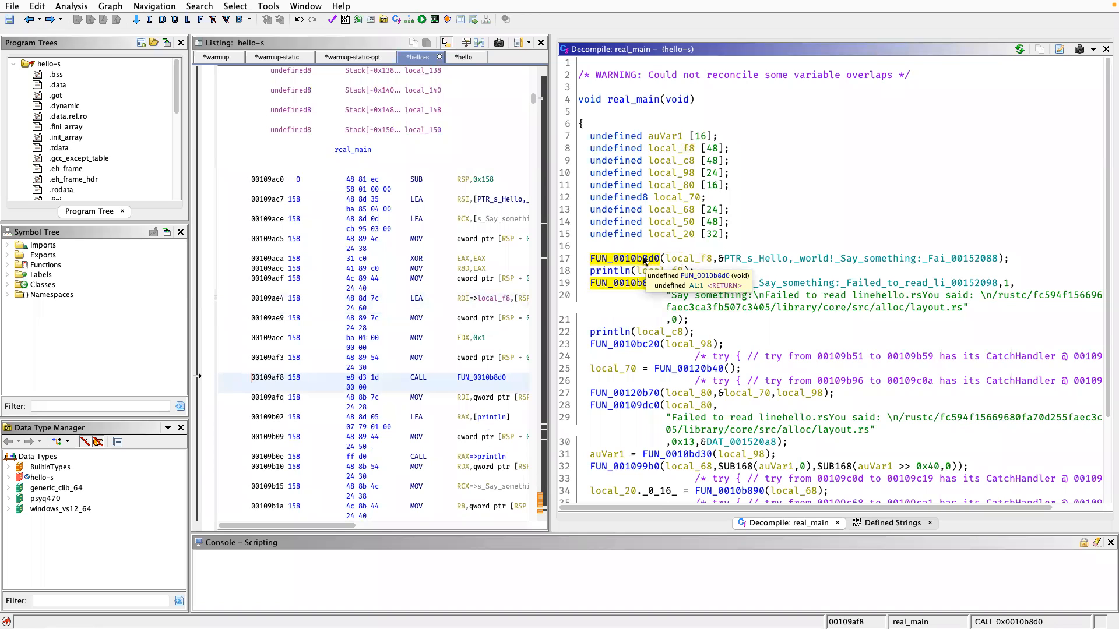
left_click(677, 258)
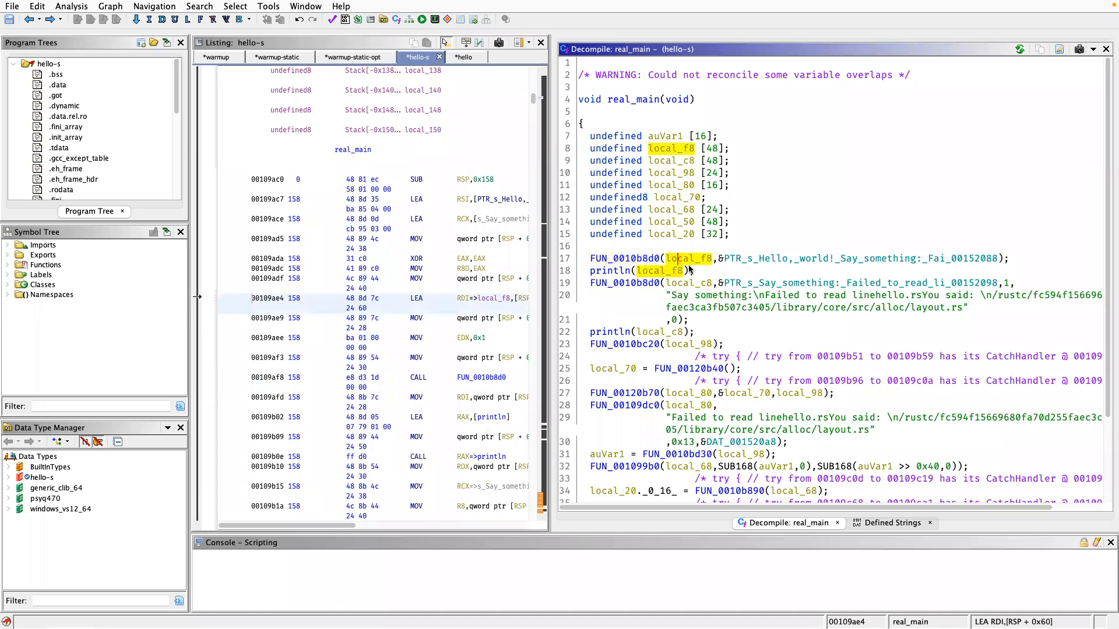
type("l")
type("mess")
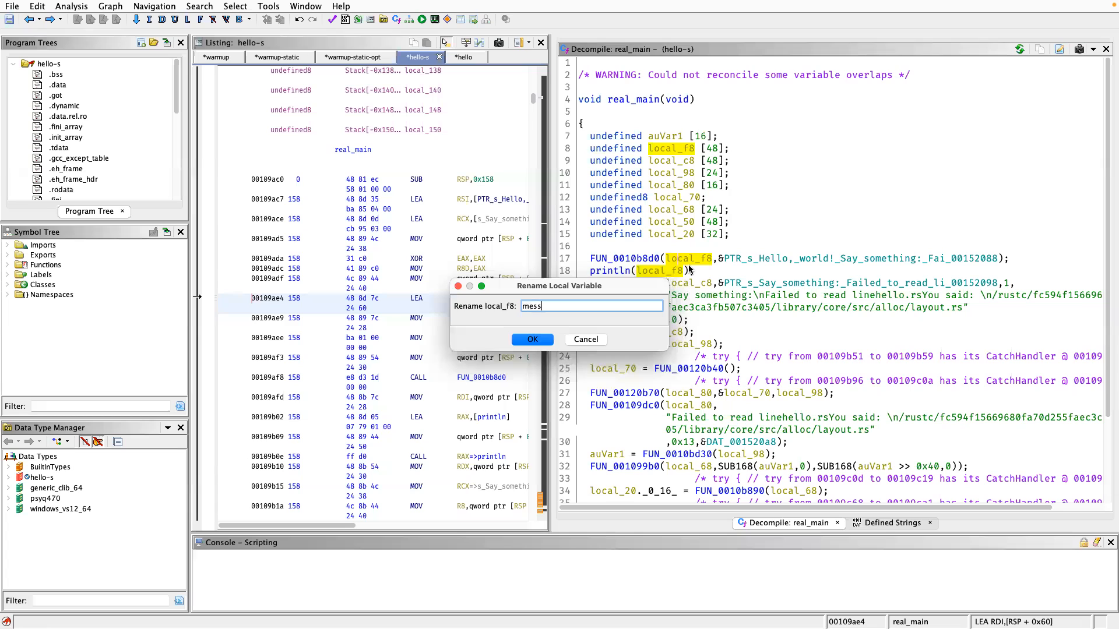
type("age")
key("Return")
Rename the function FUN_0010b8d0 called in real_main to new_string.
left_click(623, 259)
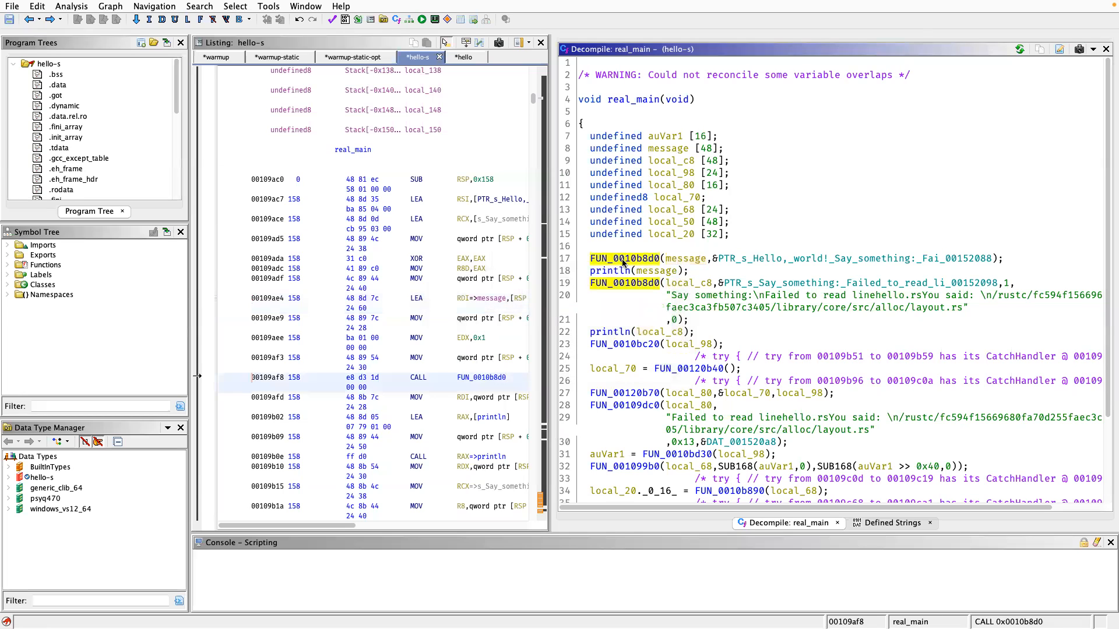
type("l")
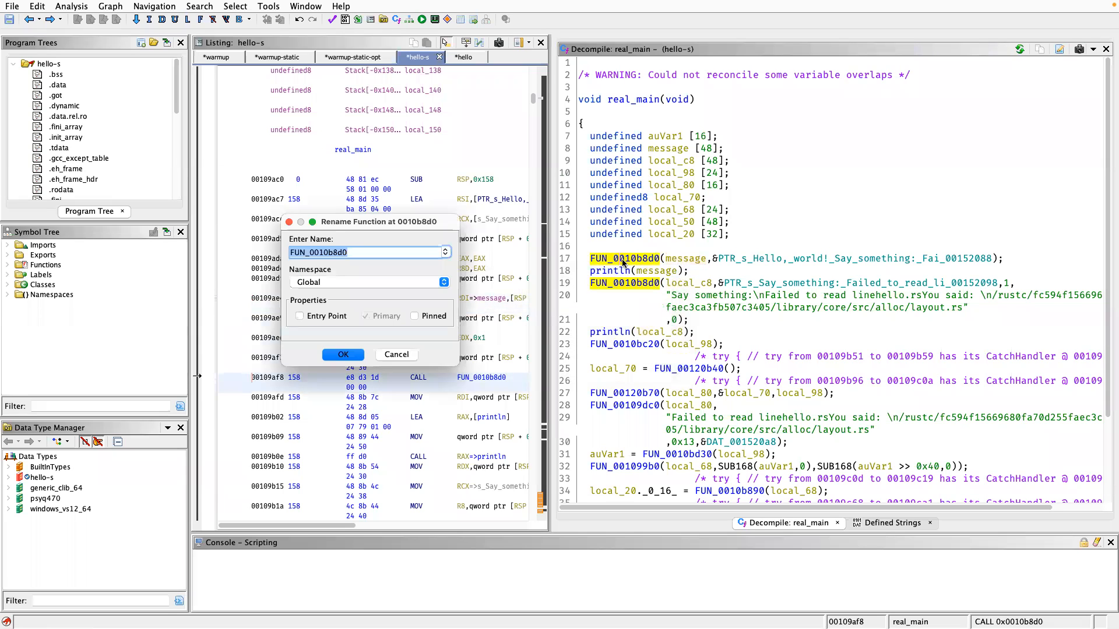
type("cmew")
key("Return")
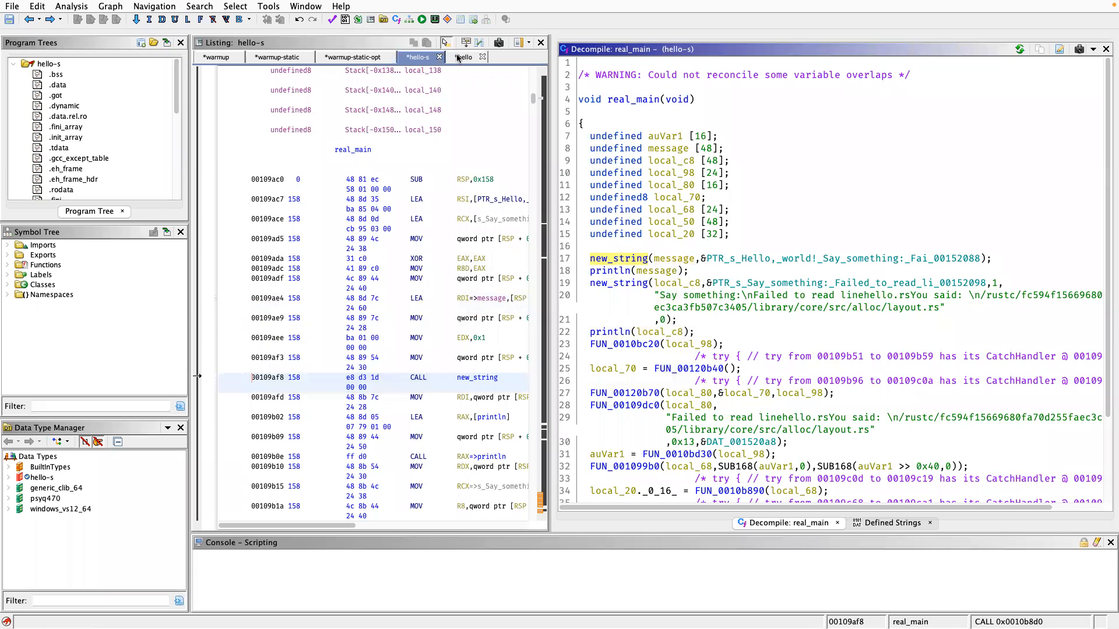
Switch to the hello binary and follow _start to its main function.
left_click(458, 57)
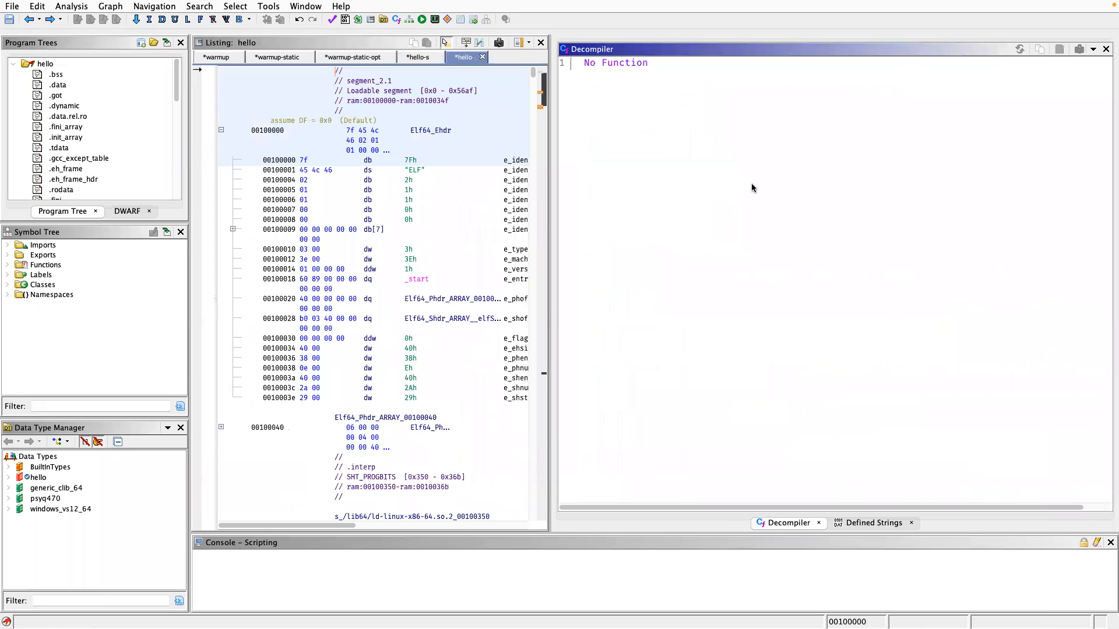
double_click(419, 279)
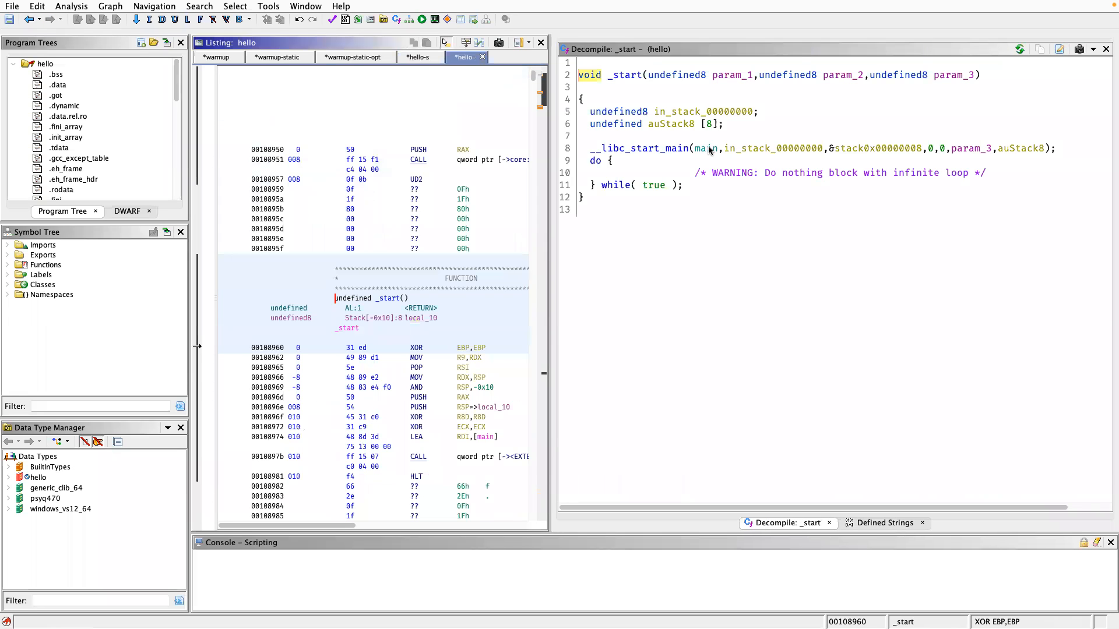
double_click(710, 148)
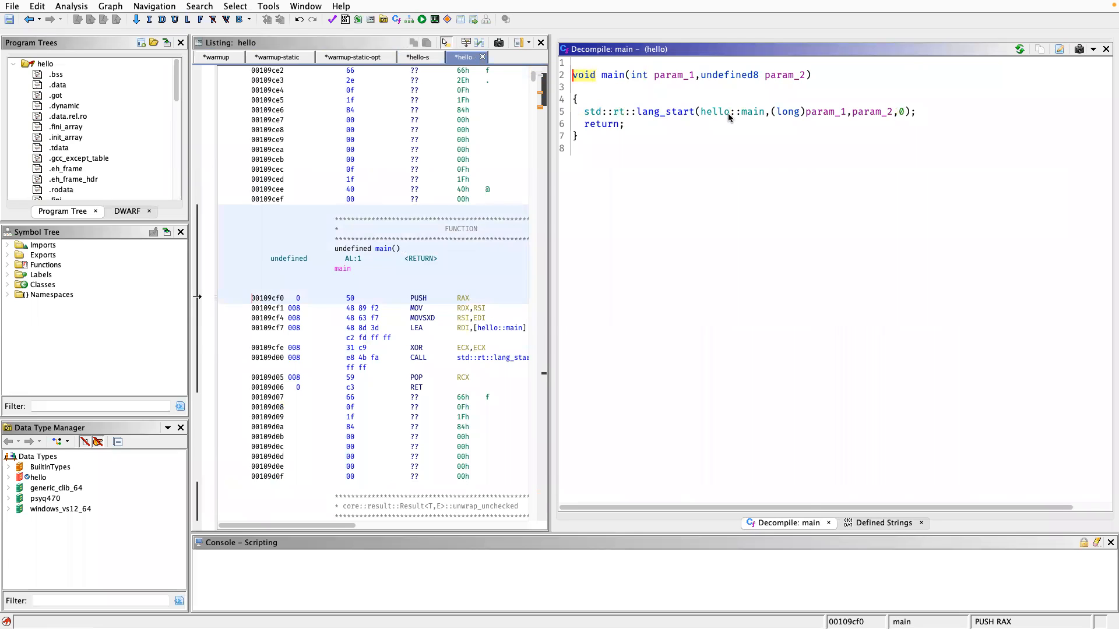
Try to go to the label entry in the hello binary.
left_click(741, 150)
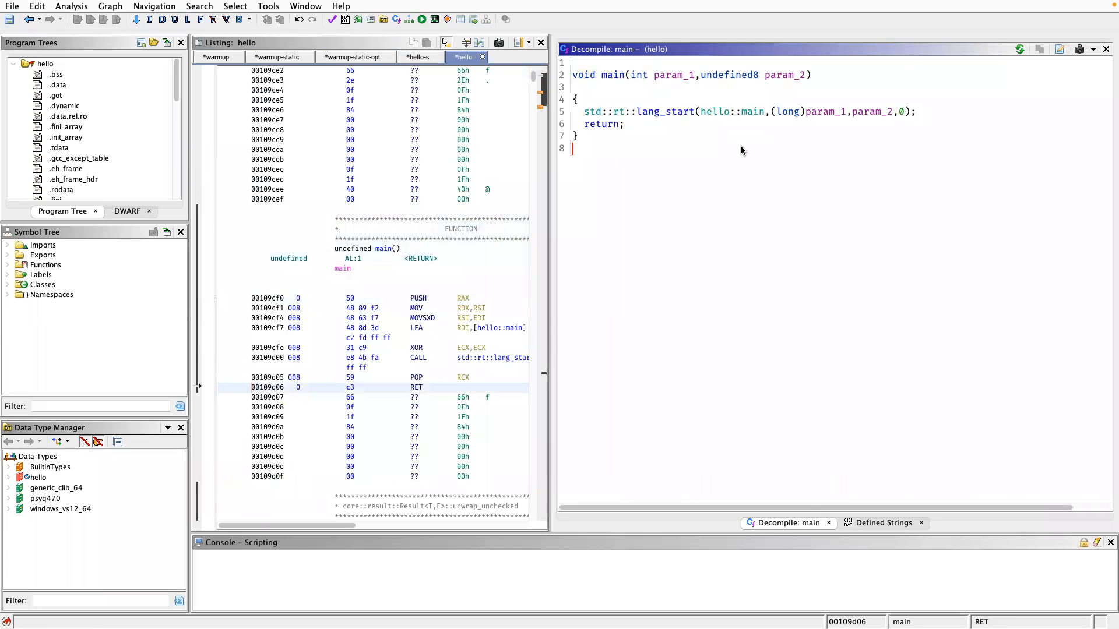
type("genrt")
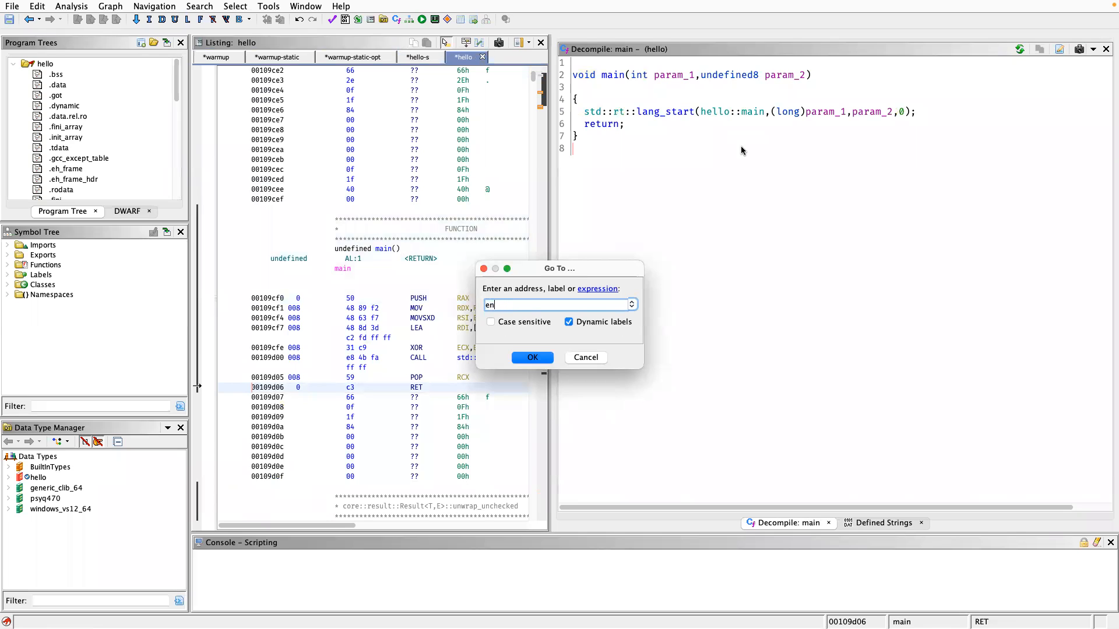
key("Escape")
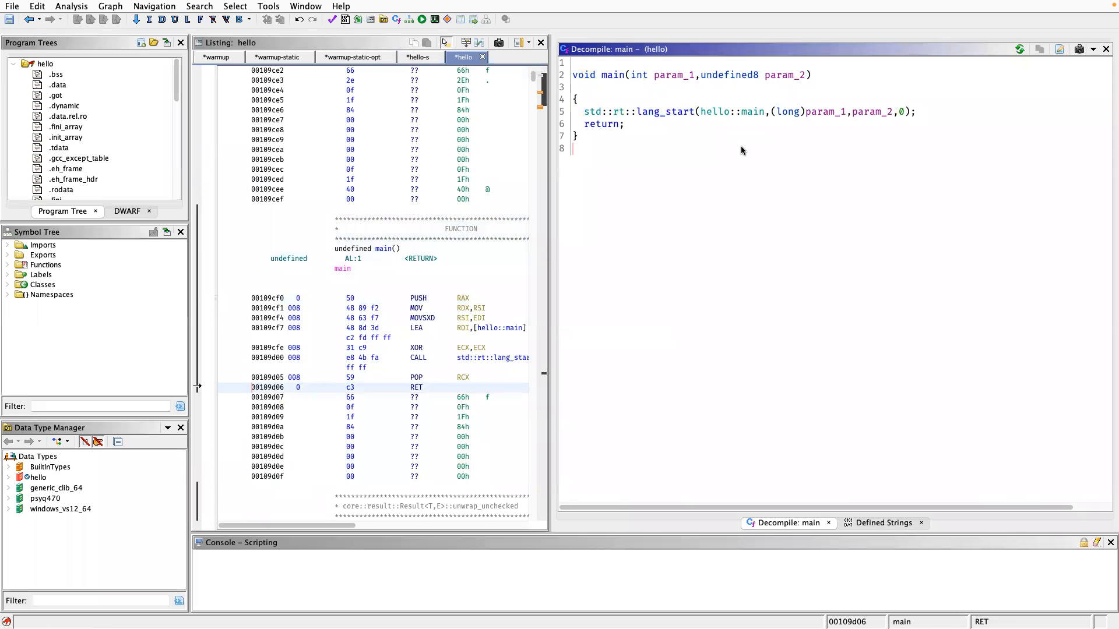
left_click(692, 164)
key("g")
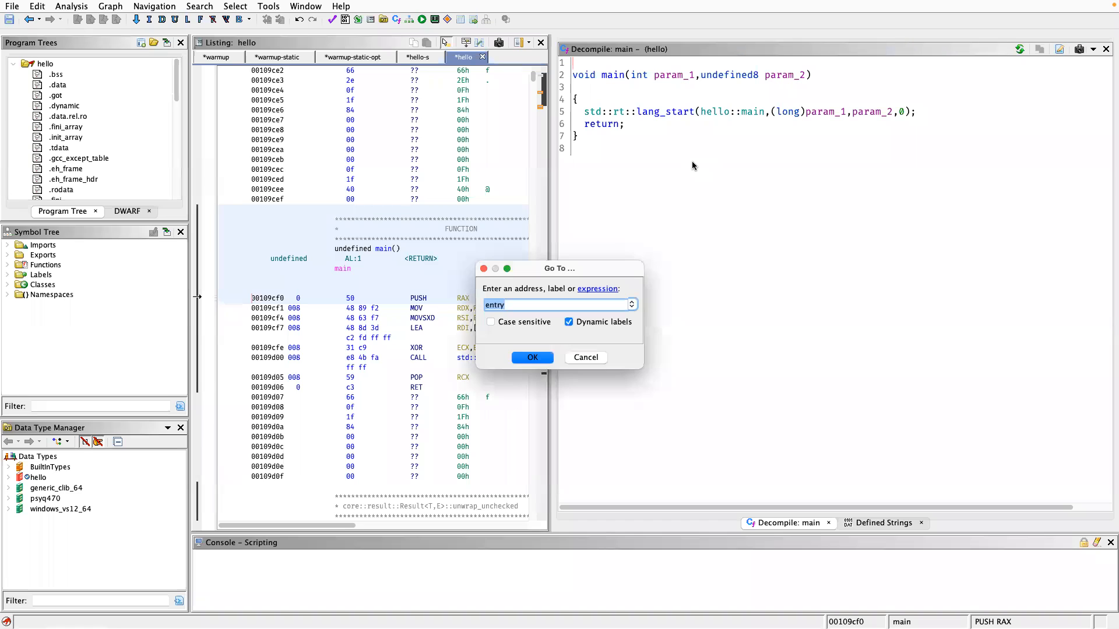
key("Escape")
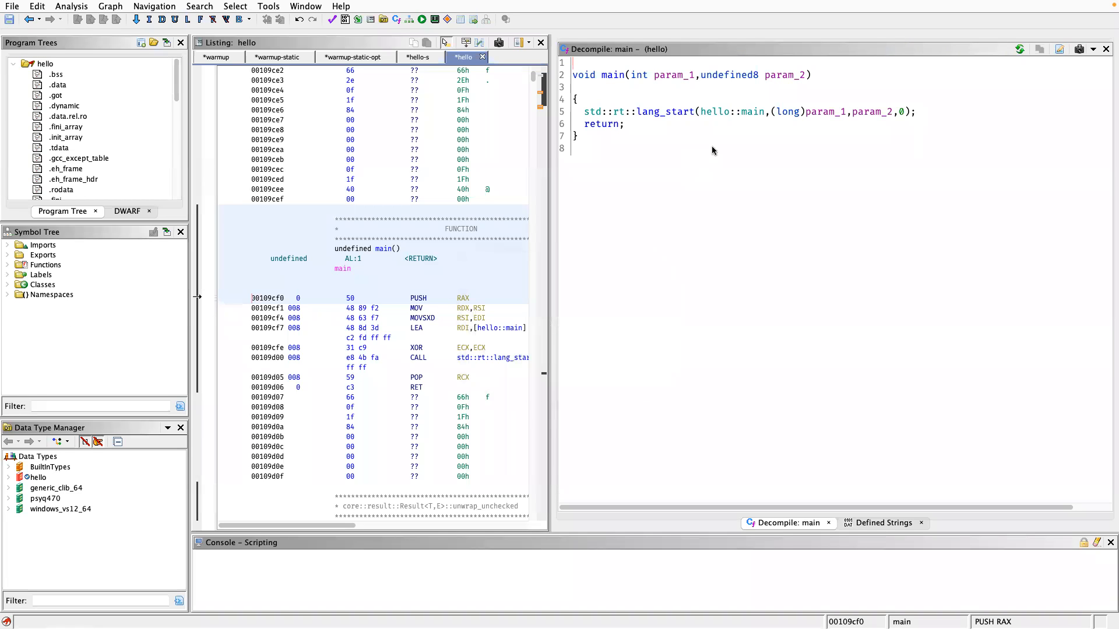
left_click(718, 140)
scroll(508, 284, "up", 15)
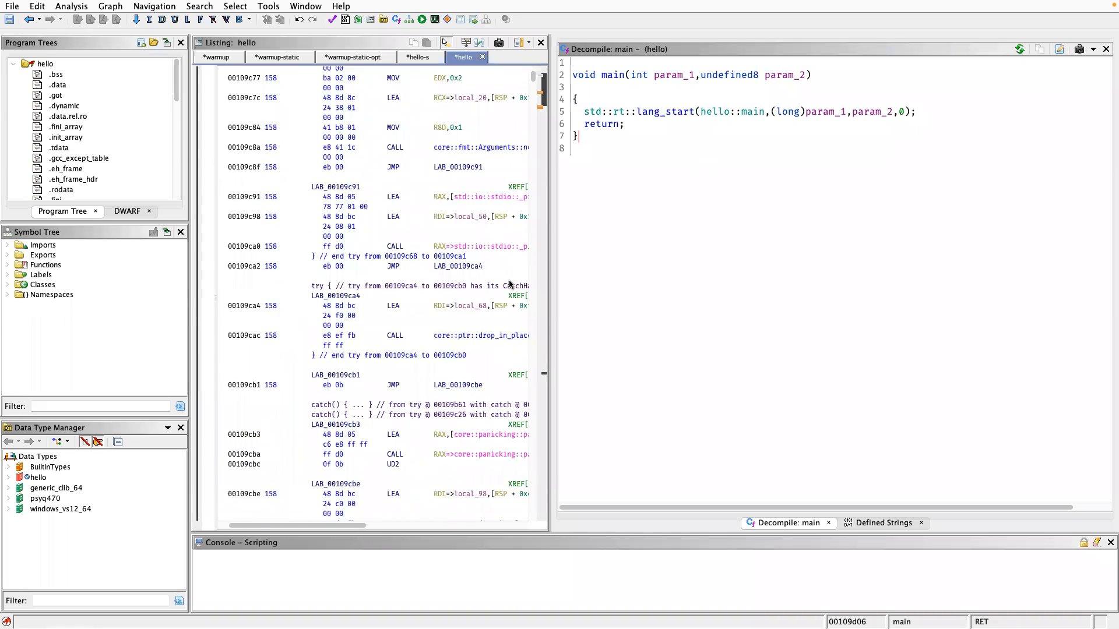
scroll(509, 284, "up", 15)
scroll(315, 292, "right", 2)
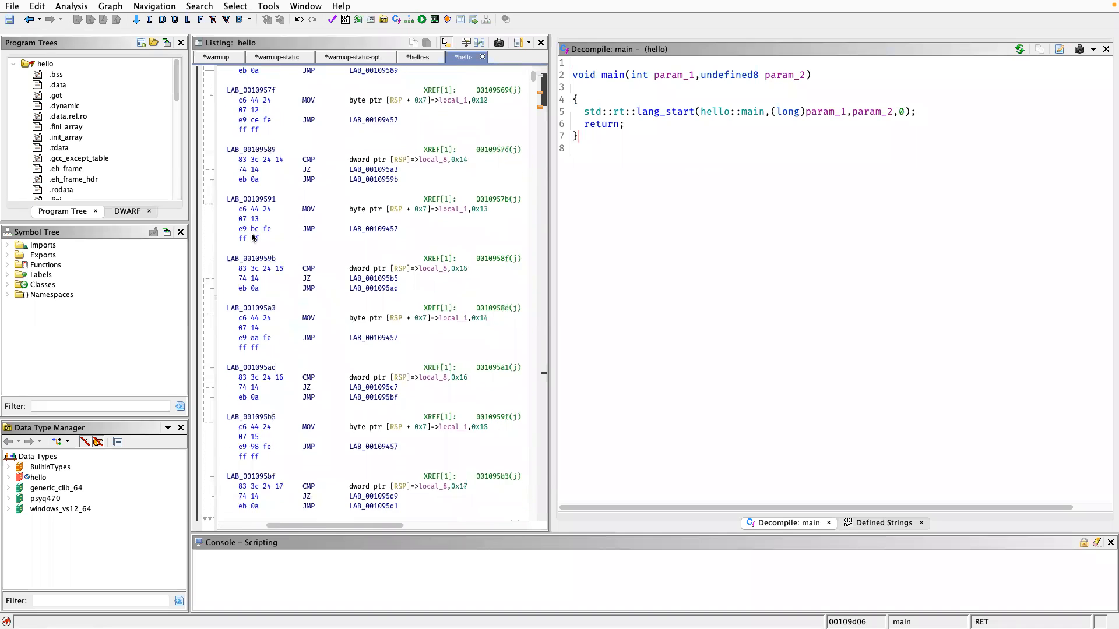
scroll(362, 120, "up", 10)
scroll(510, 289, "right", 2)
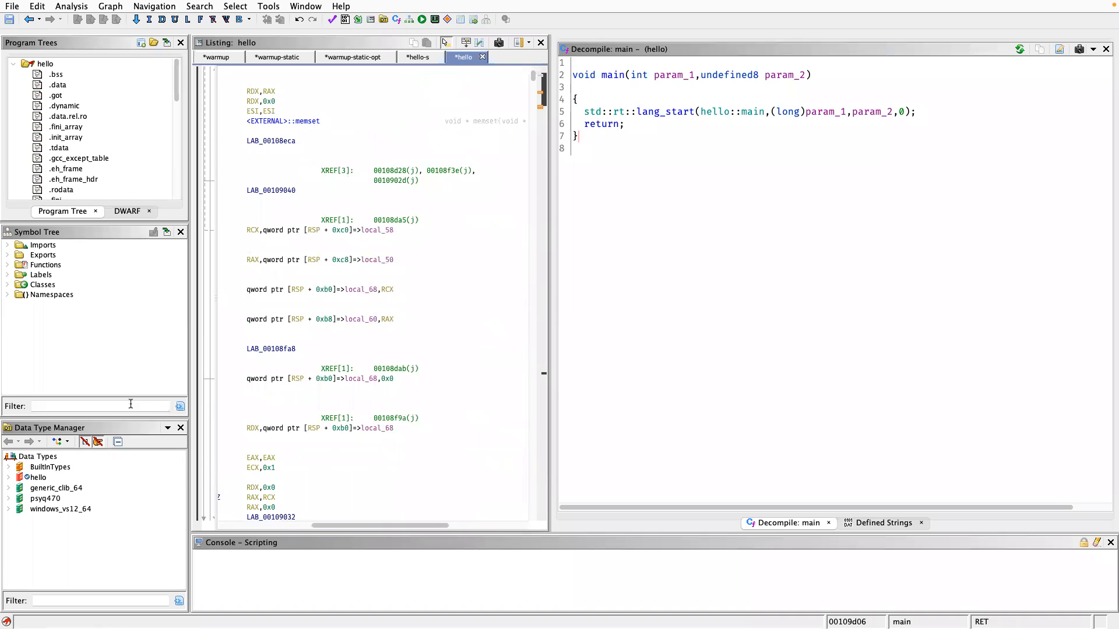
left_click(719, 269)
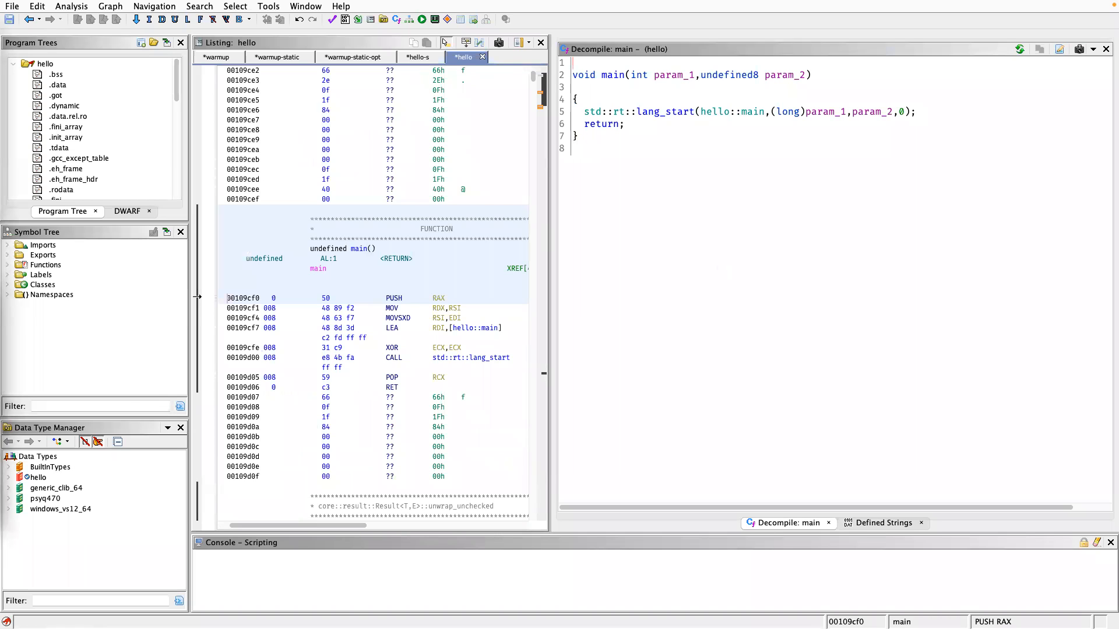
Find the separate Goto results window for entry, close it and return to hello's main.
key("ctrl+Up")
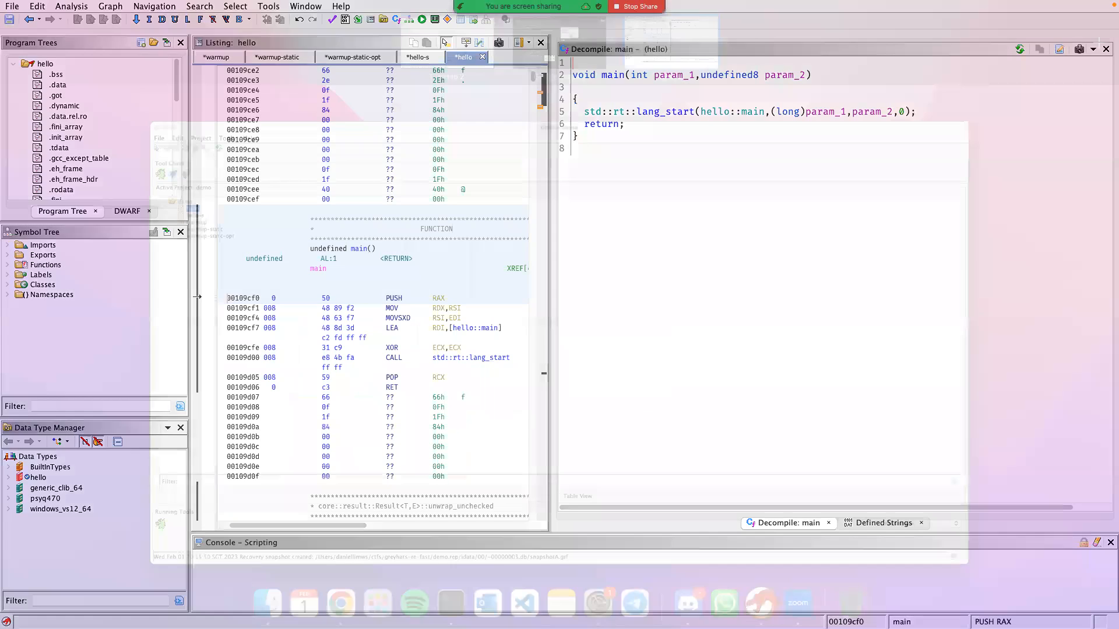
left_click_drag(1, 204, 670, 37)
left_click(914, 201)
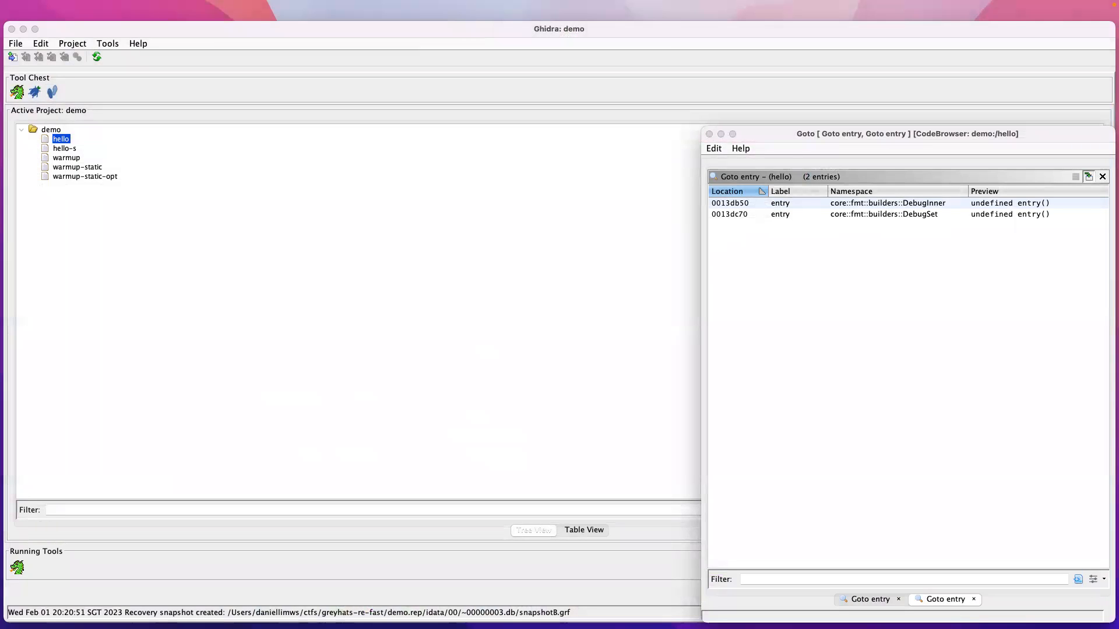
left_click(732, 247)
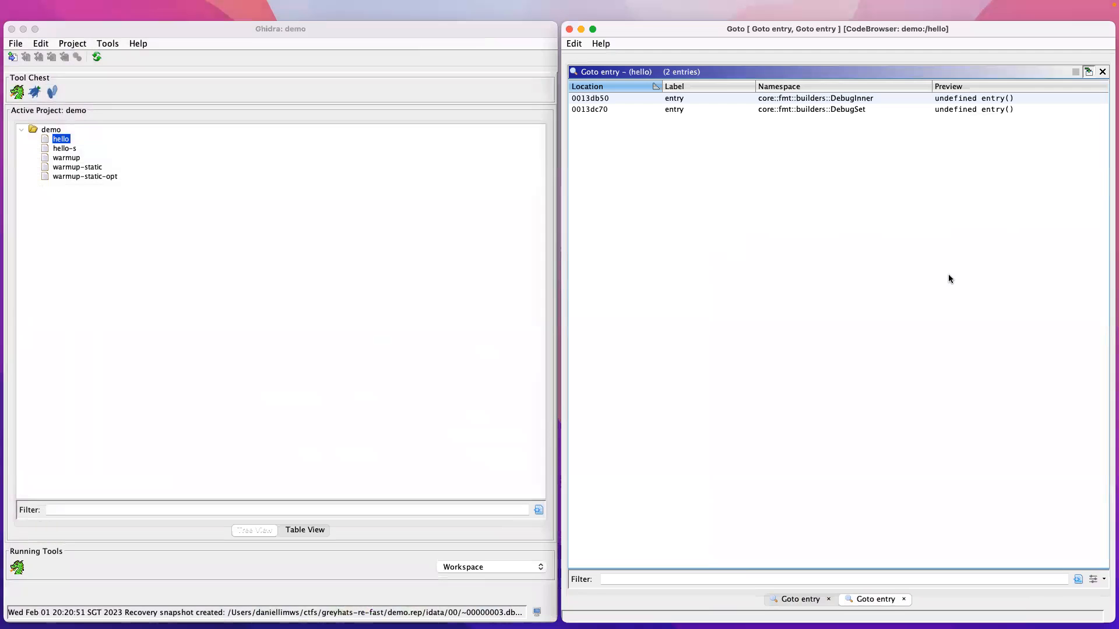
left_click(570, 29)
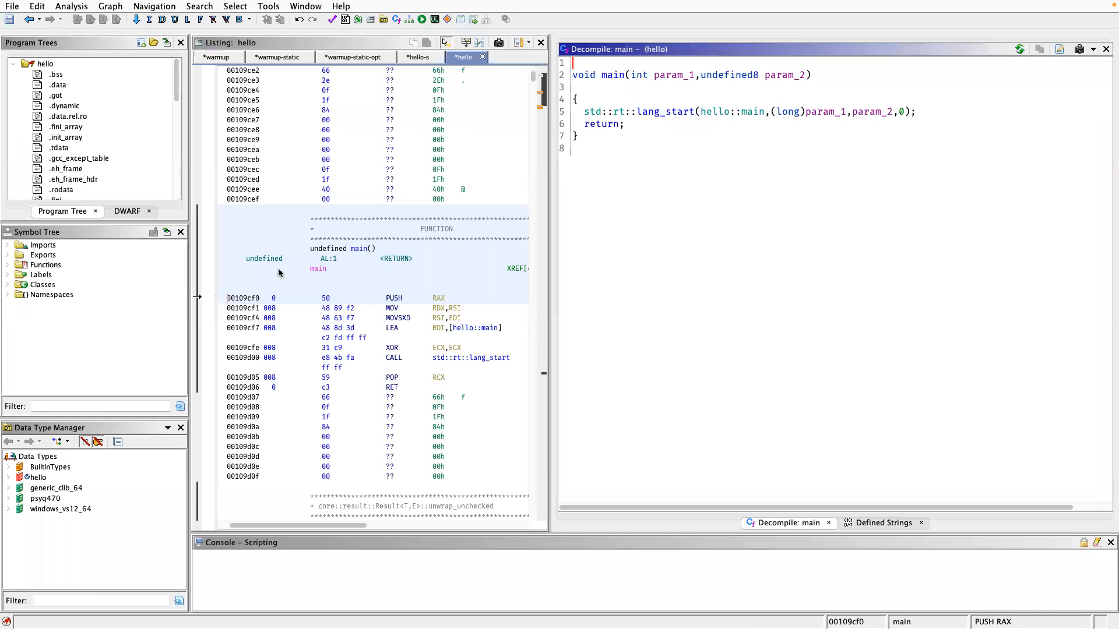
Filter hello's symbol tree for entry and open the exported entry function.
left_click(92, 408)
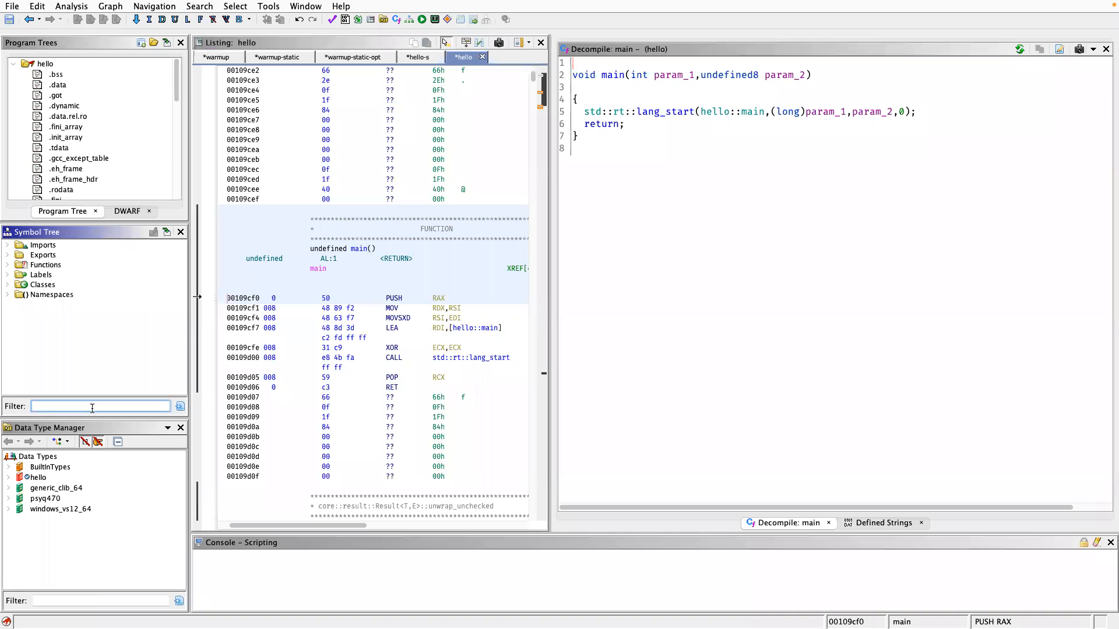
type("entry")
scroll(156, 334, "up", 5)
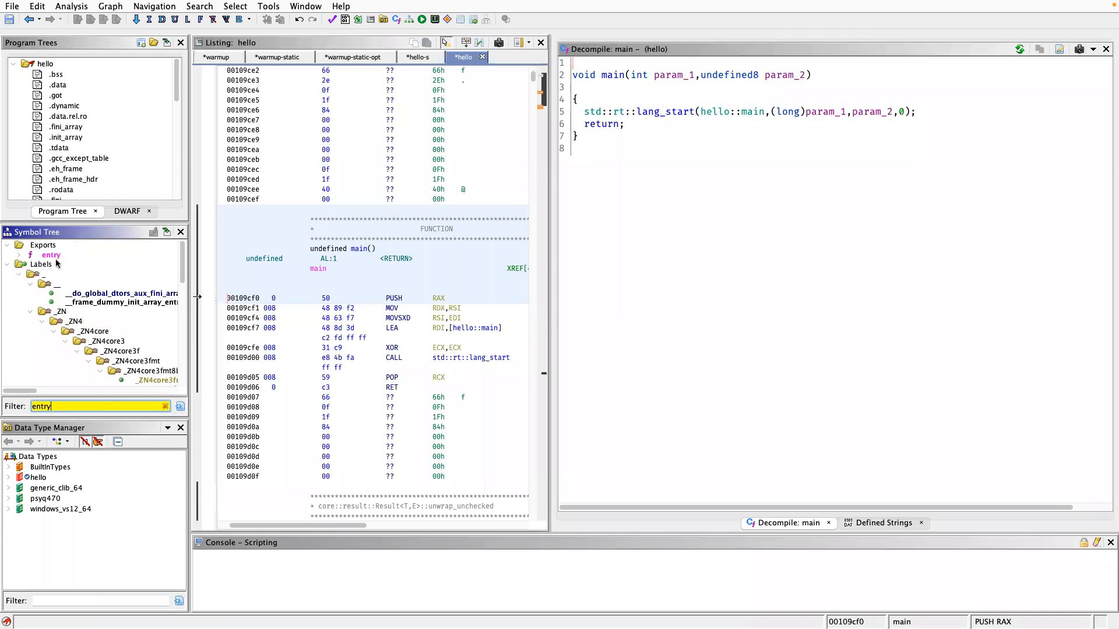
left_click(52, 255)
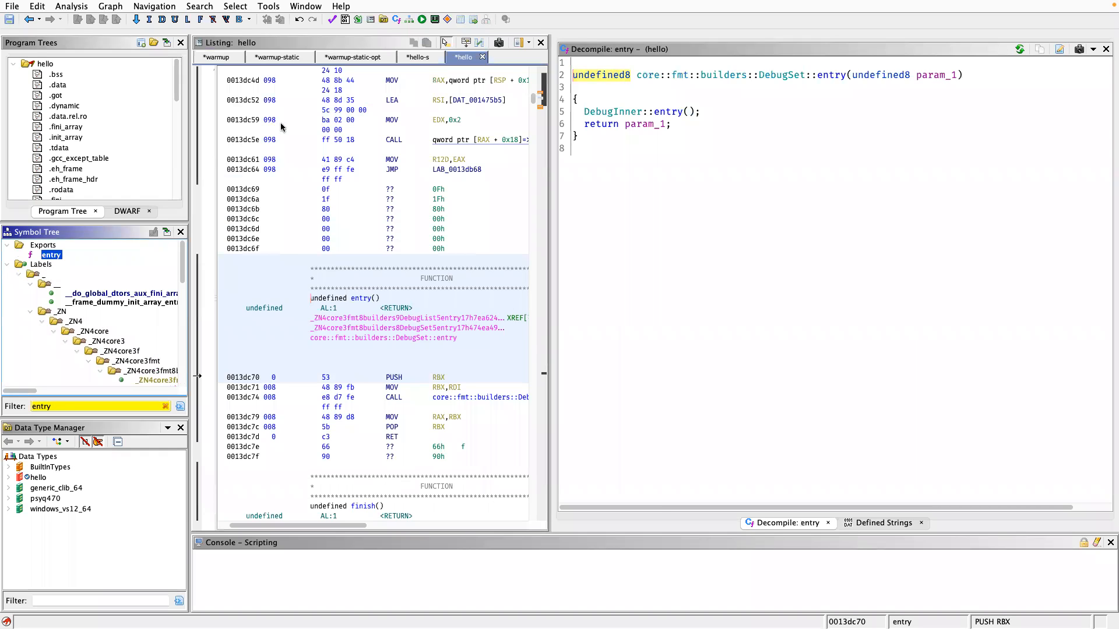
left_click(410, 57)
left_click(456, 54)
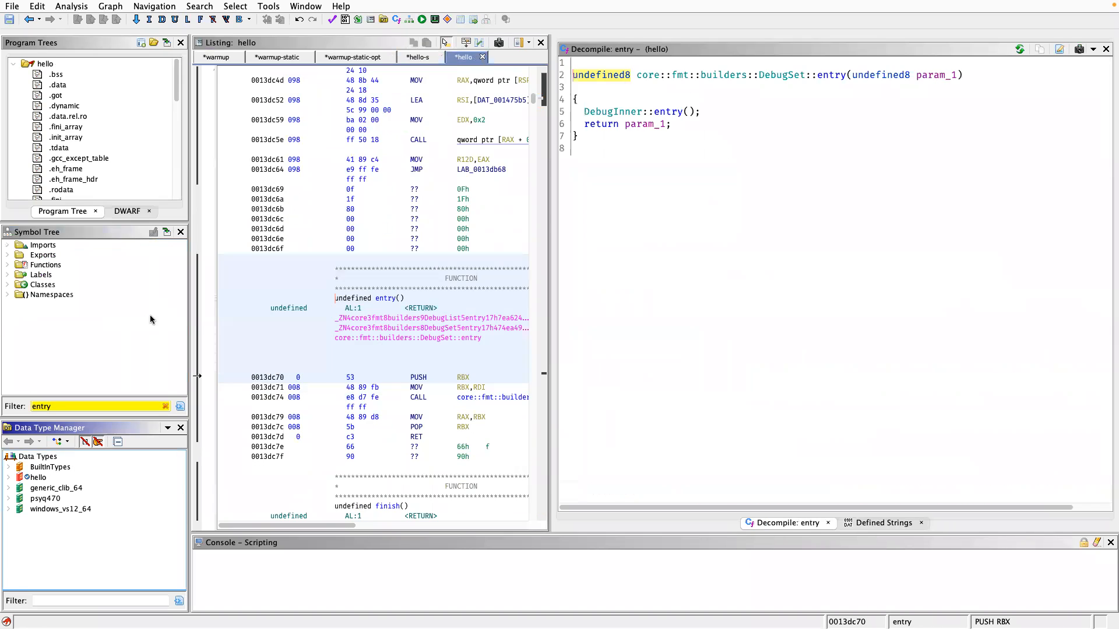
left_click(53, 257)
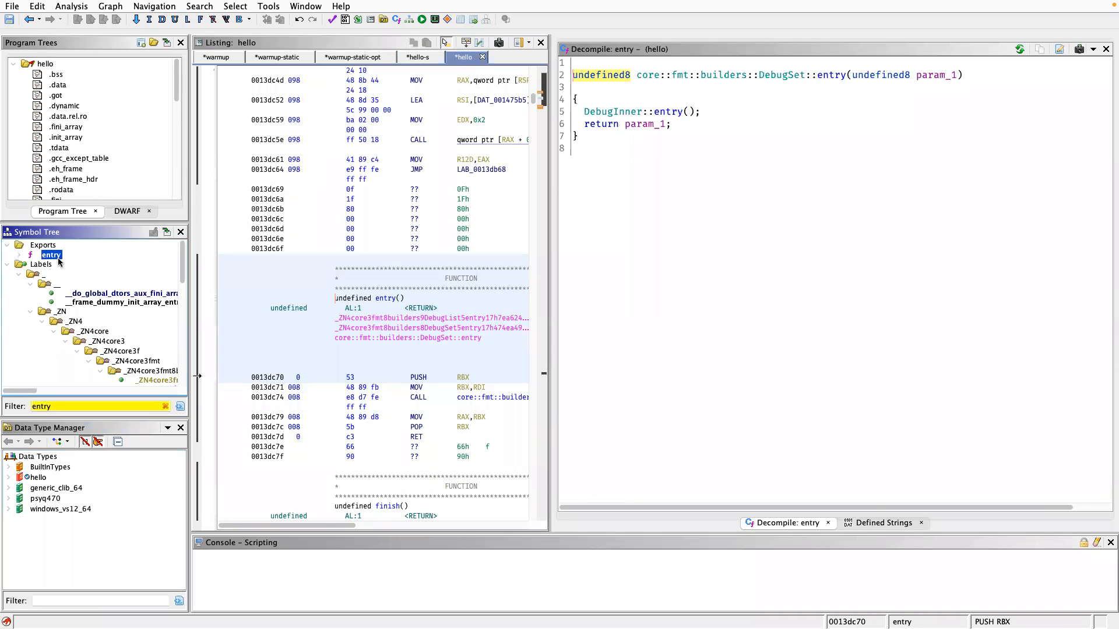
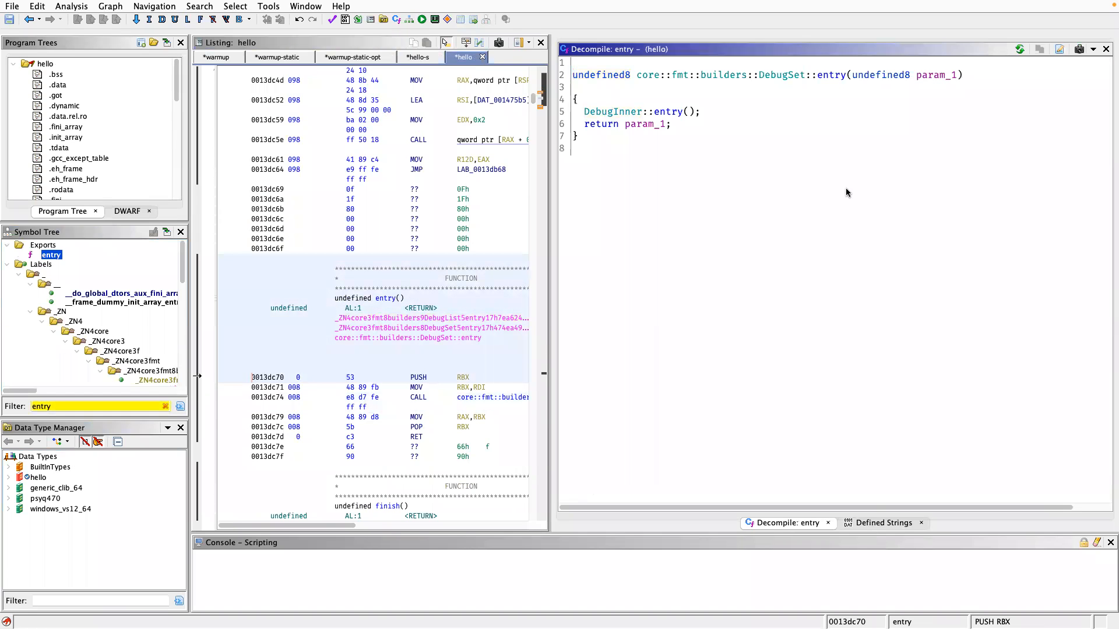
Undo the last change to the hello binary and go to _start from the ELF header's entry field.
key("super+z")
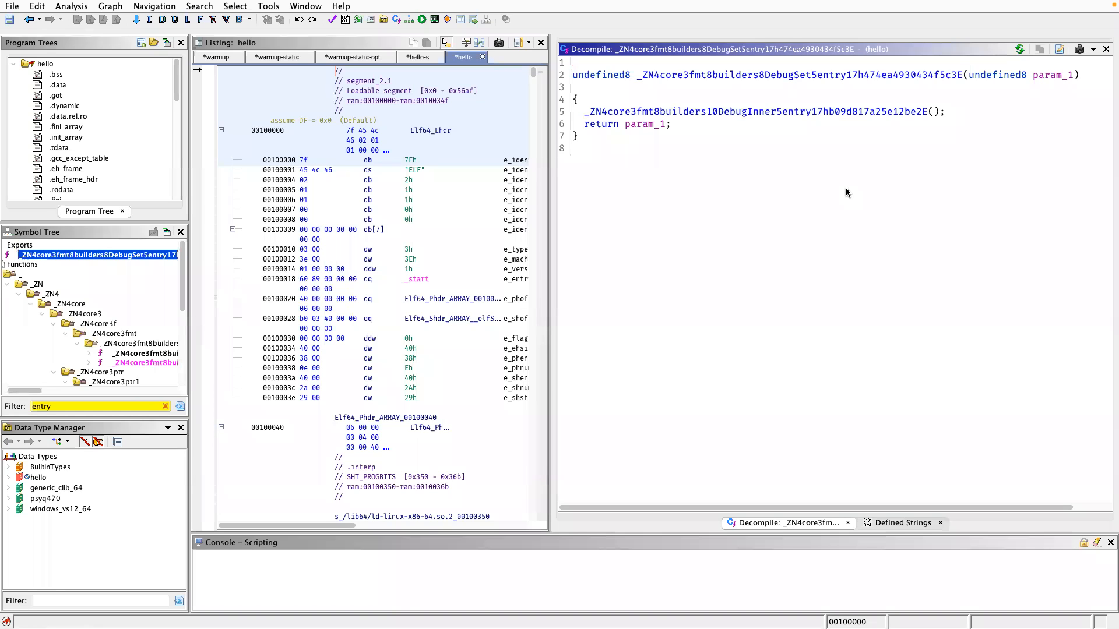
double_click(418, 279)
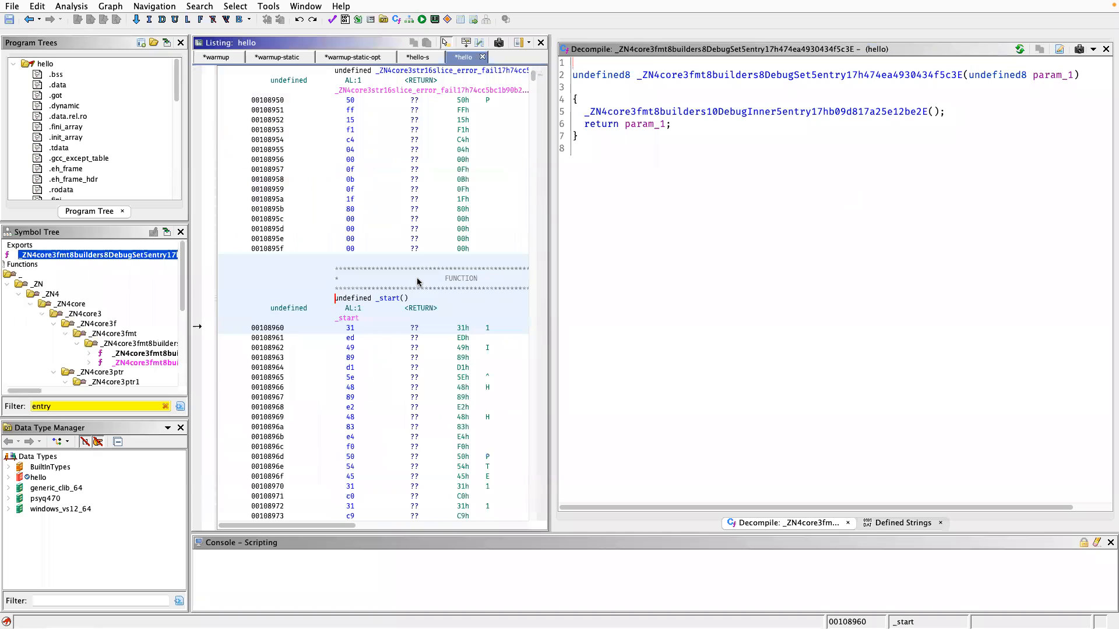
left_click(457, 338)
left_click(472, 328)
Run auto analysis on the hello binary with the preselected analyzers.
left_click(72, 6)
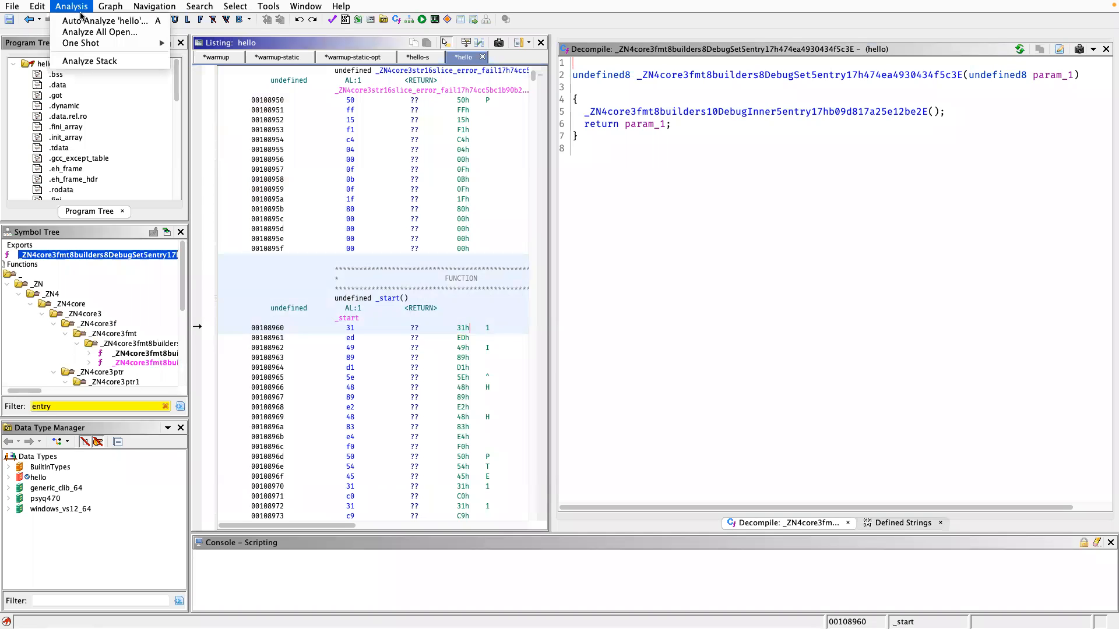
left_click(77, 22)
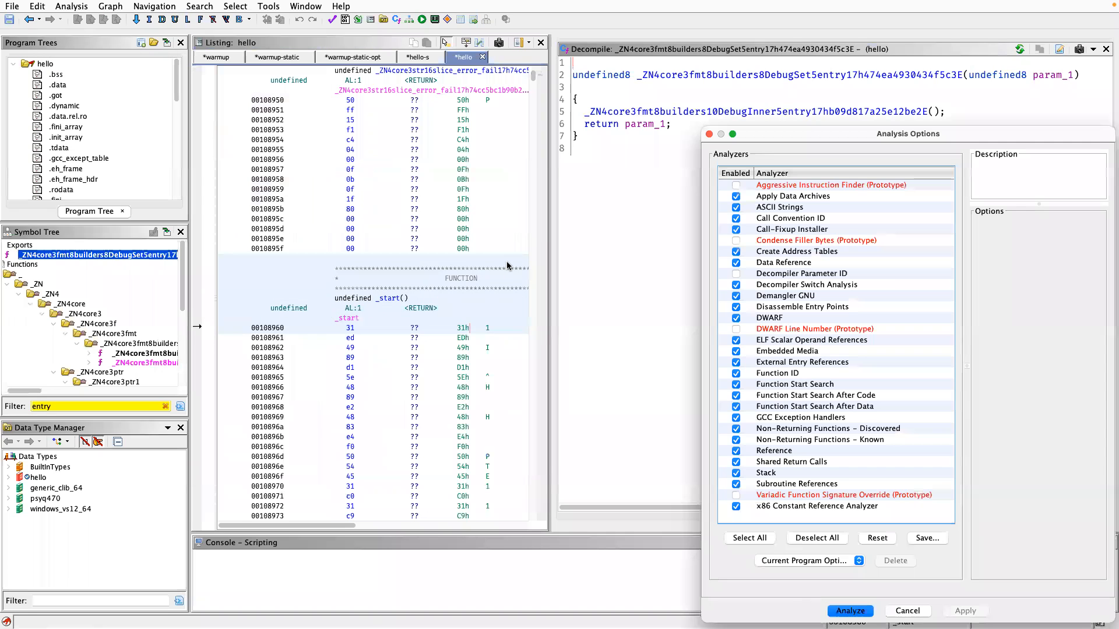
left_click(844, 611)
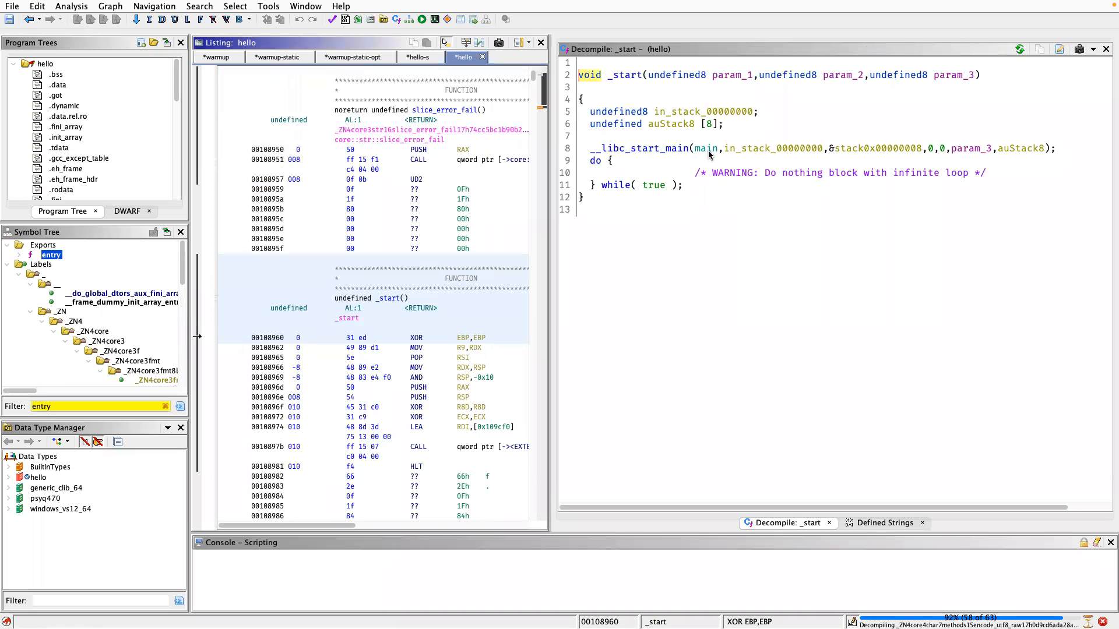
Follow the main argument of __libc_start_main in _start to hello's main function and examine its lang_start call.
left_click(709, 151)
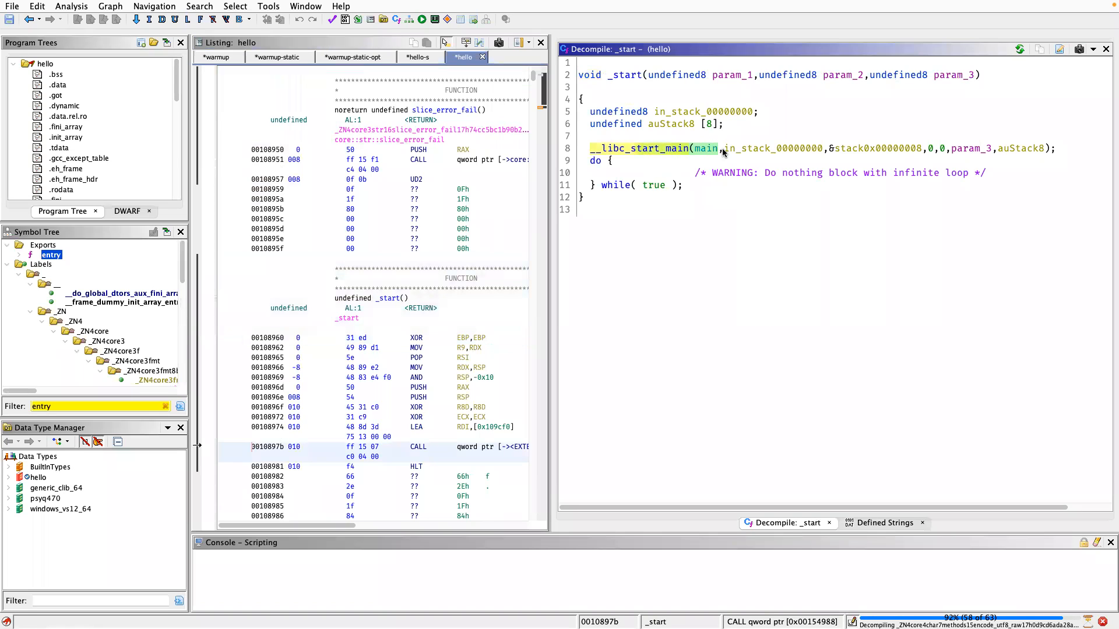
double_click(707, 149)
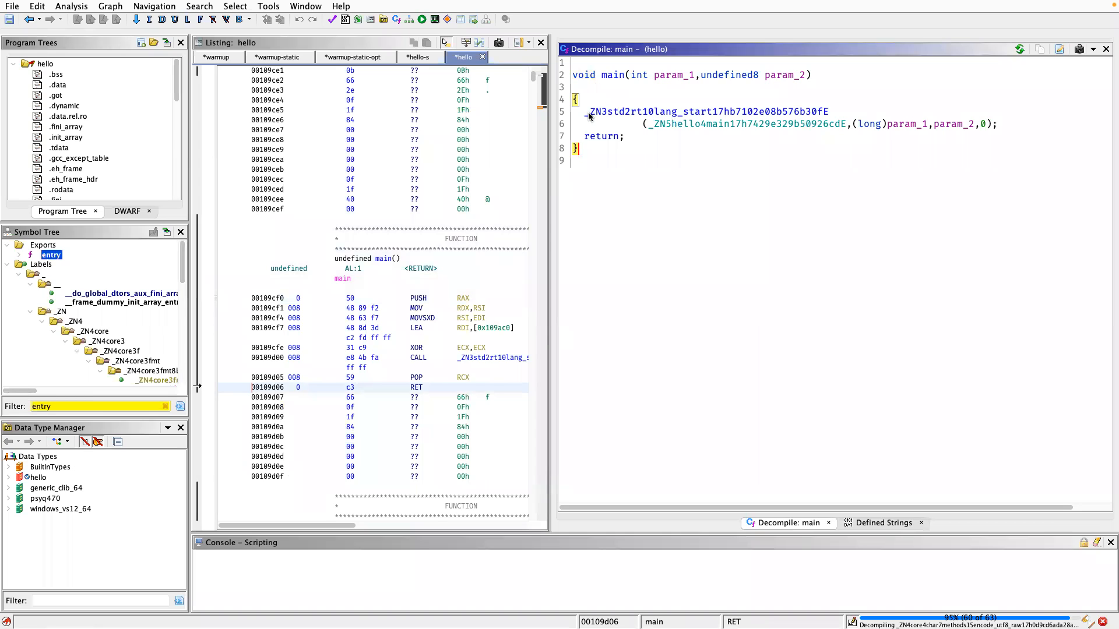
mouse_move(589, 116)
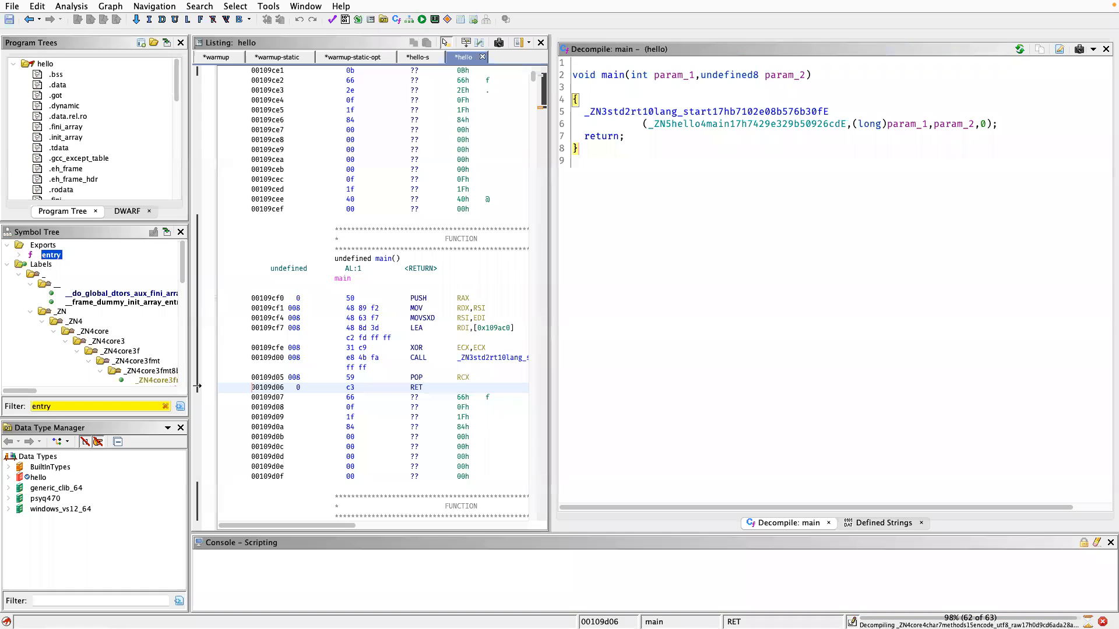
left_click(807, 211)
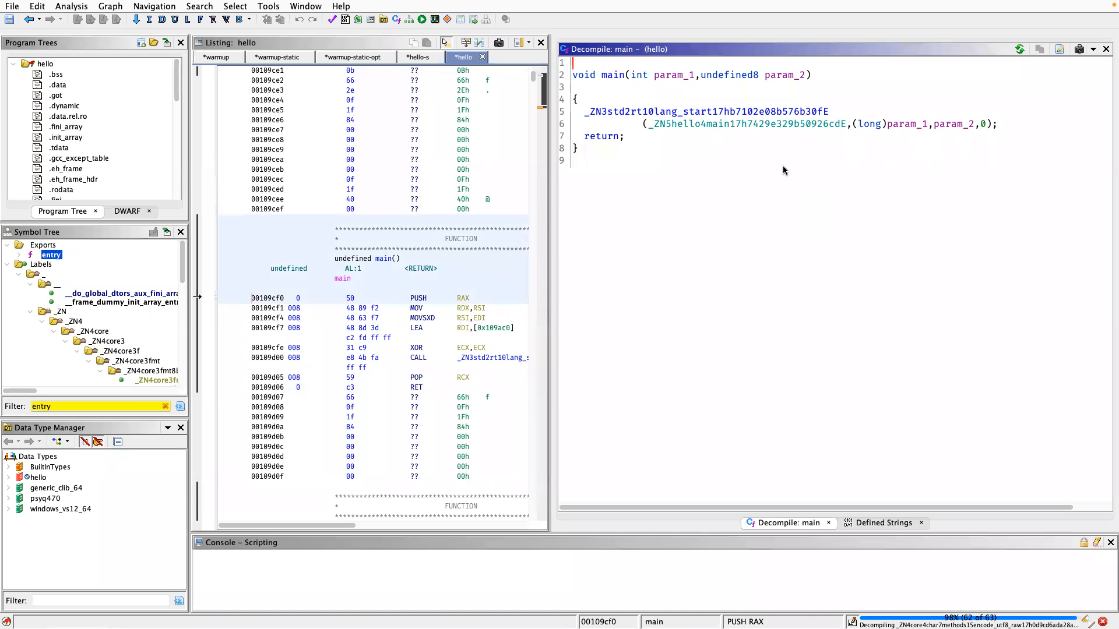
Switch to the hello-s binary and review the decompiled calls in real_main for comparison.
left_click(412, 54)
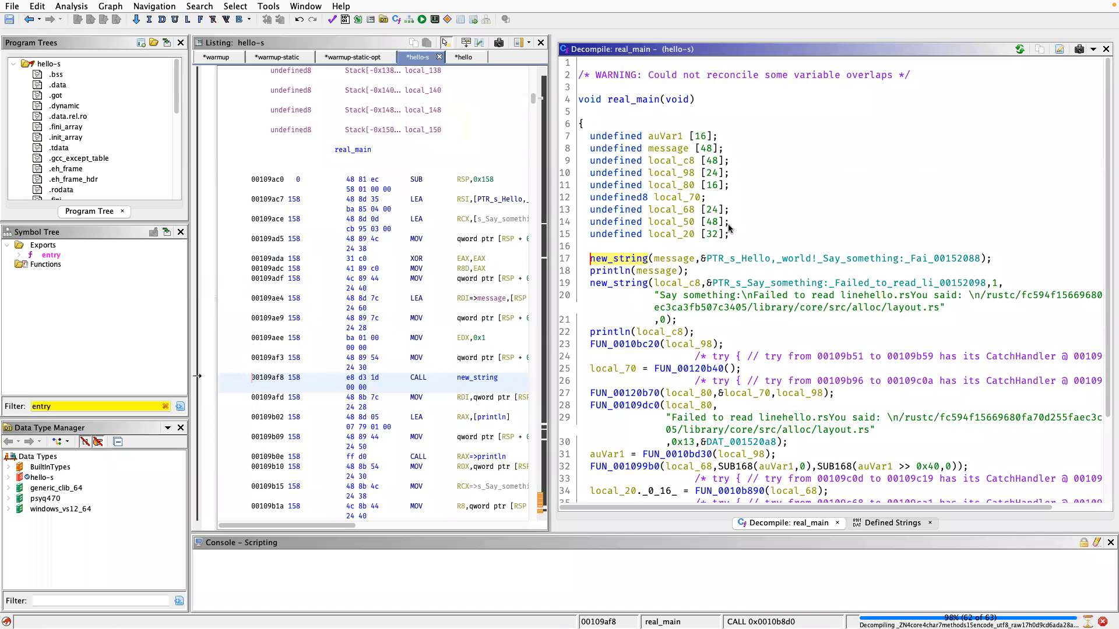
scroll(730, 227, "down", 3)
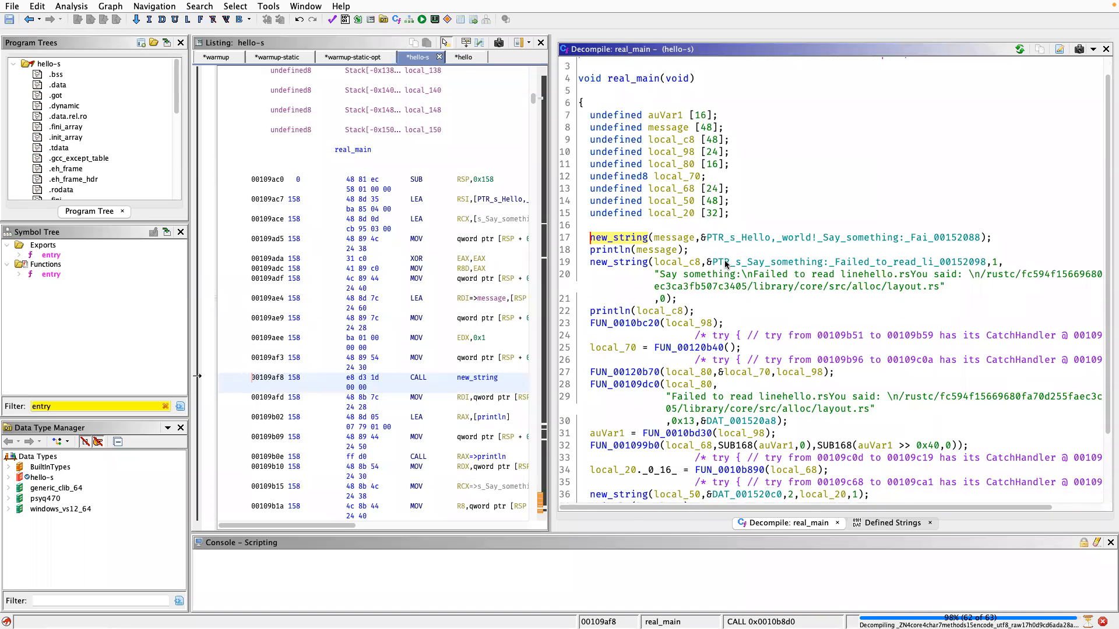
scroll(725, 264, "down", 3)
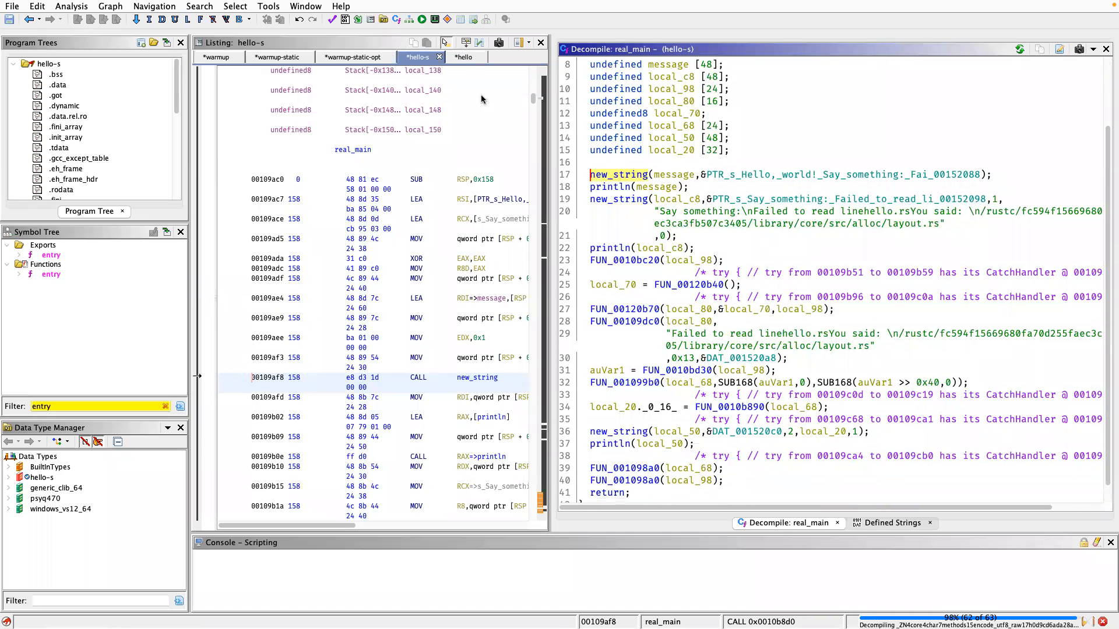
Return to the hello binary, inspect the std::rt::lang_start call in main and follow its hello::main argument.
left_click(465, 58)
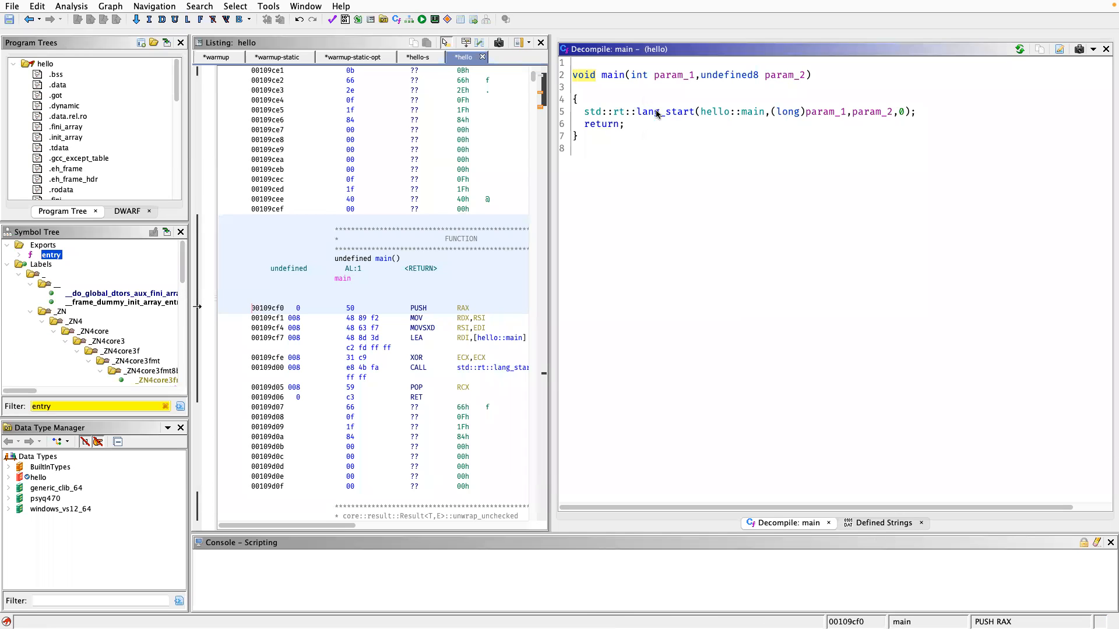
left_click(624, 112)
left_click_drag(642, 116, 684, 116)
left_click_drag(765, 116, 703, 113)
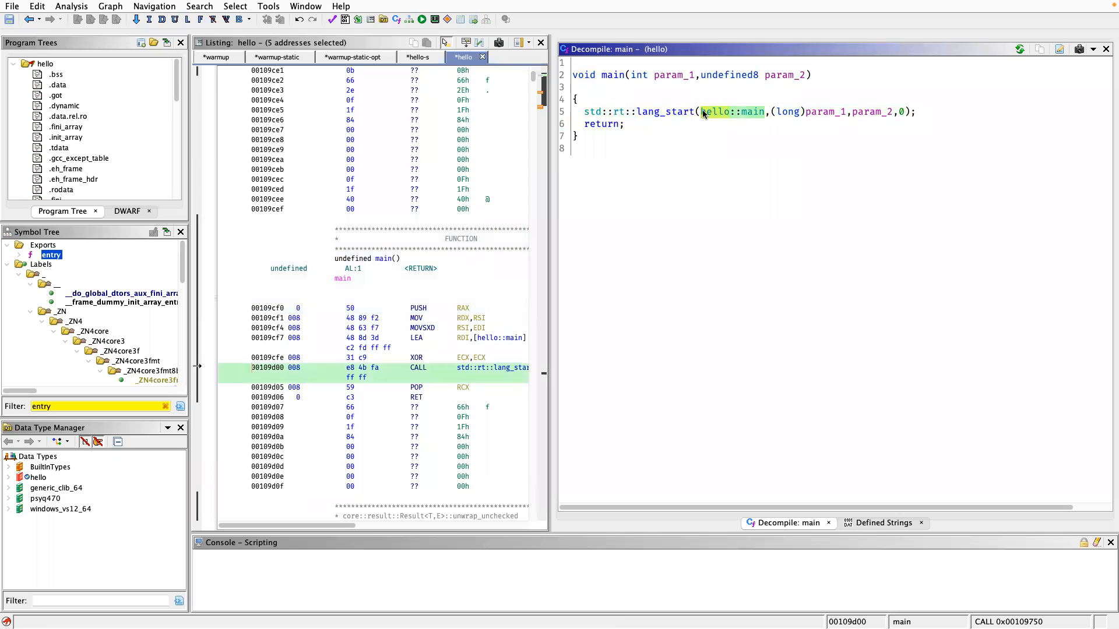
left_click(750, 114)
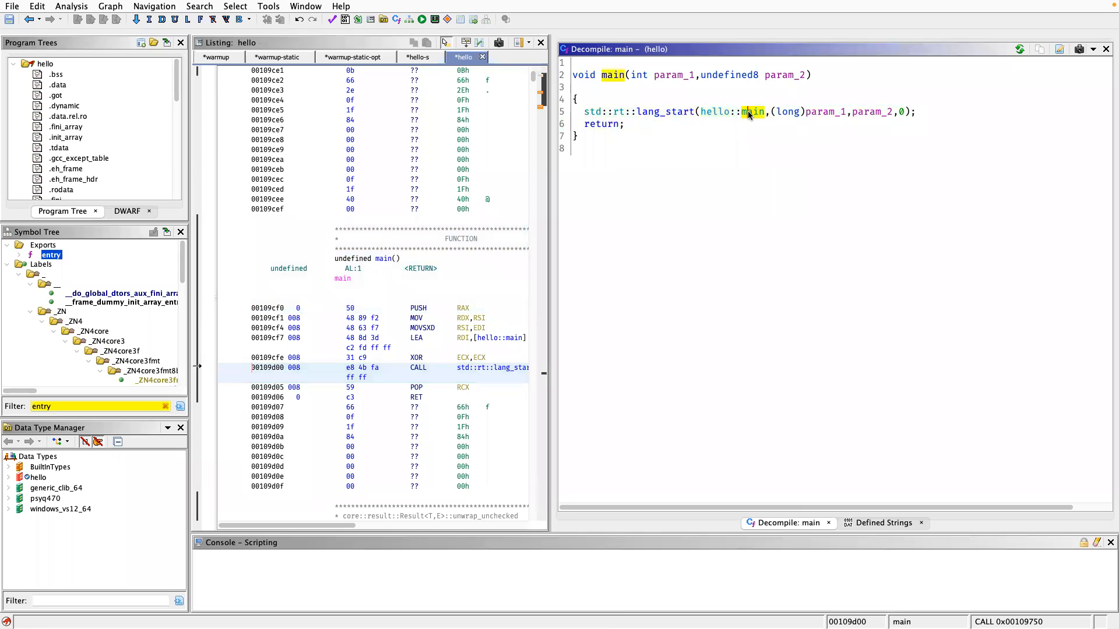
double_click(750, 114)
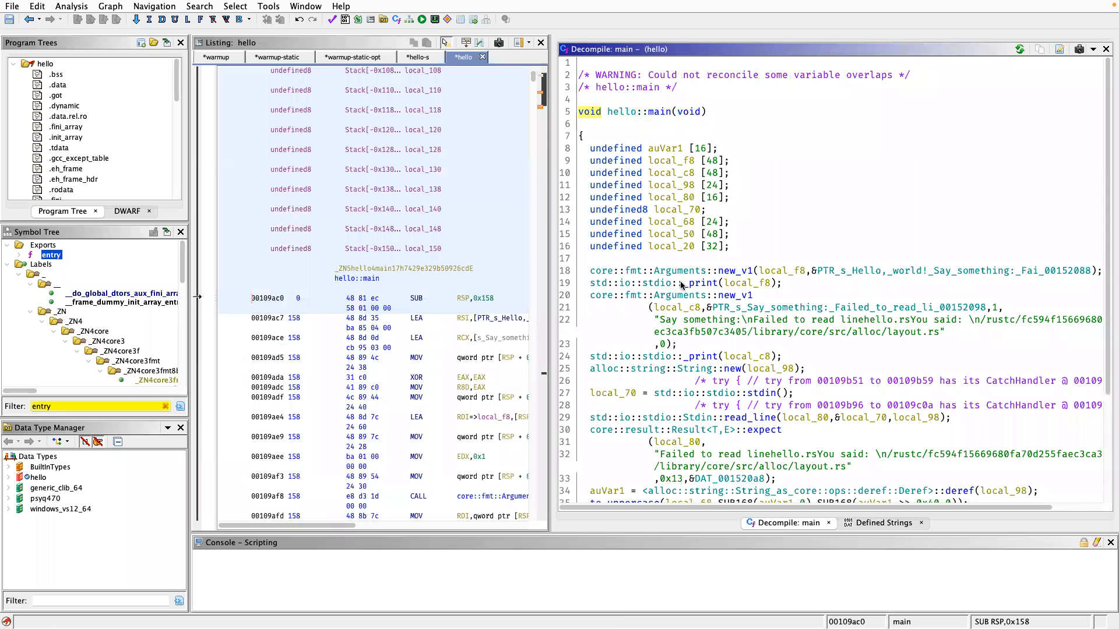
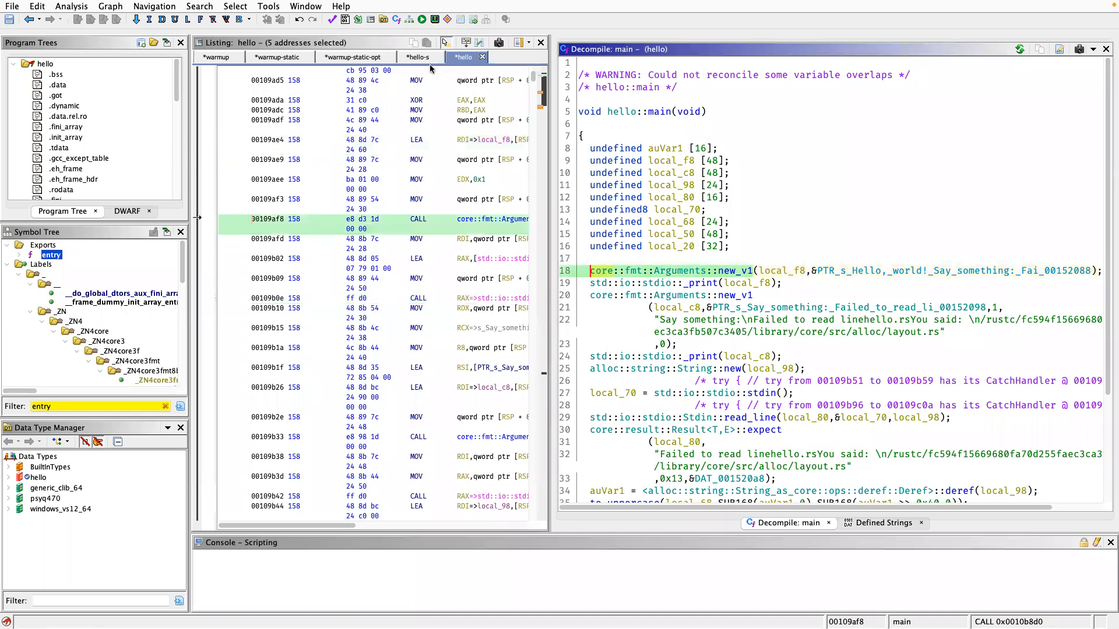
In real_main of the hello-s binary, rename local_c8, the first argument of the second new_string call, to message2.
left_click(421, 57)
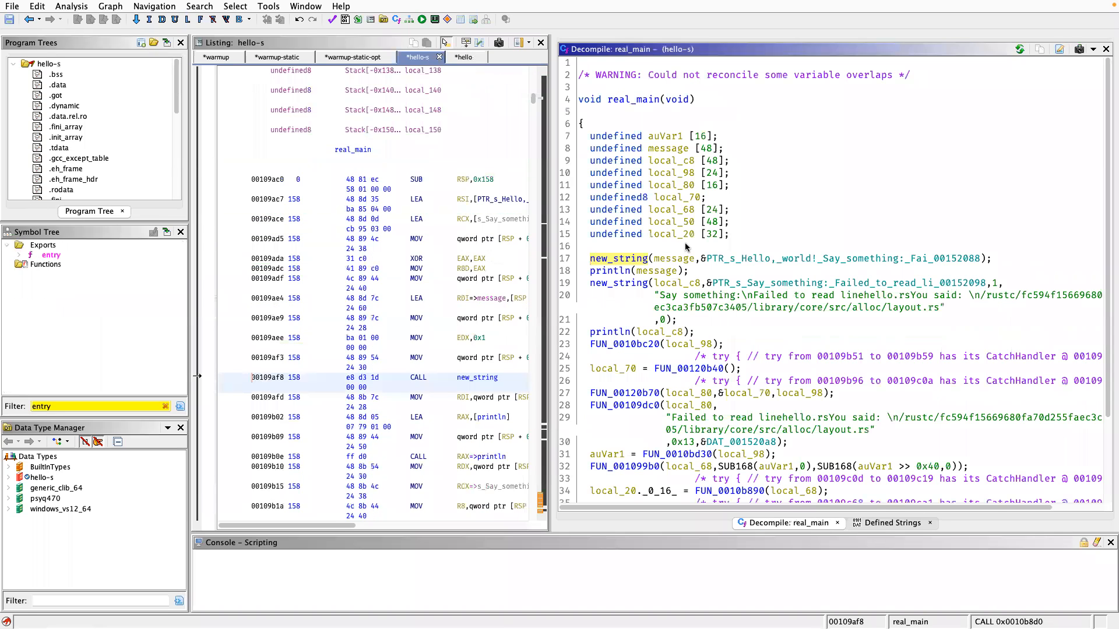
left_click(634, 283)
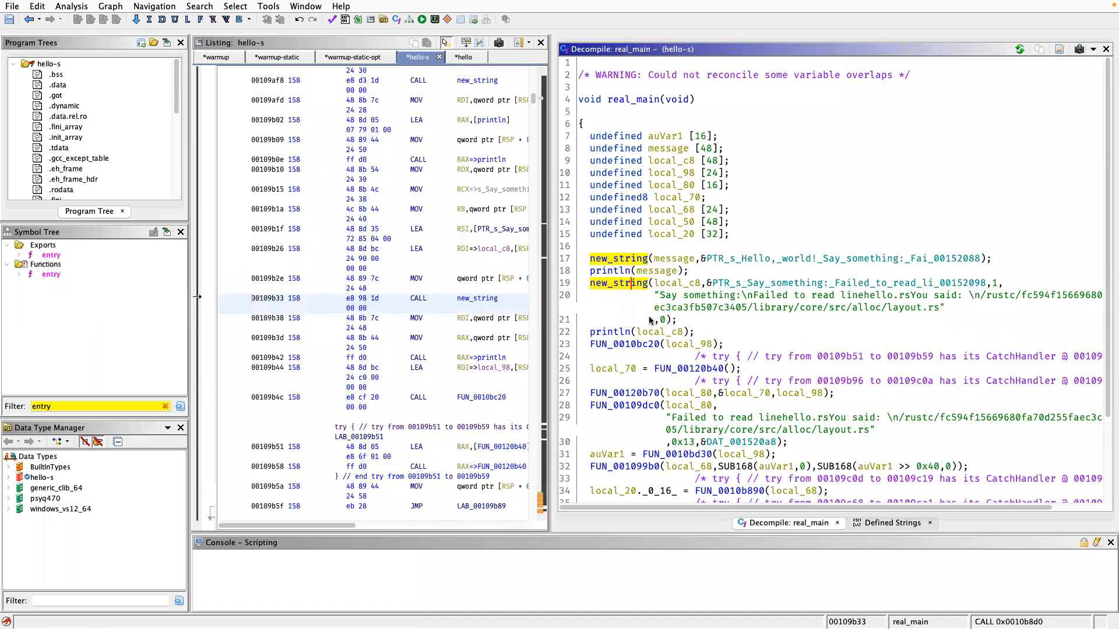
scroll(651, 320, "down", 2)
scroll(675, 264, "up", 1)
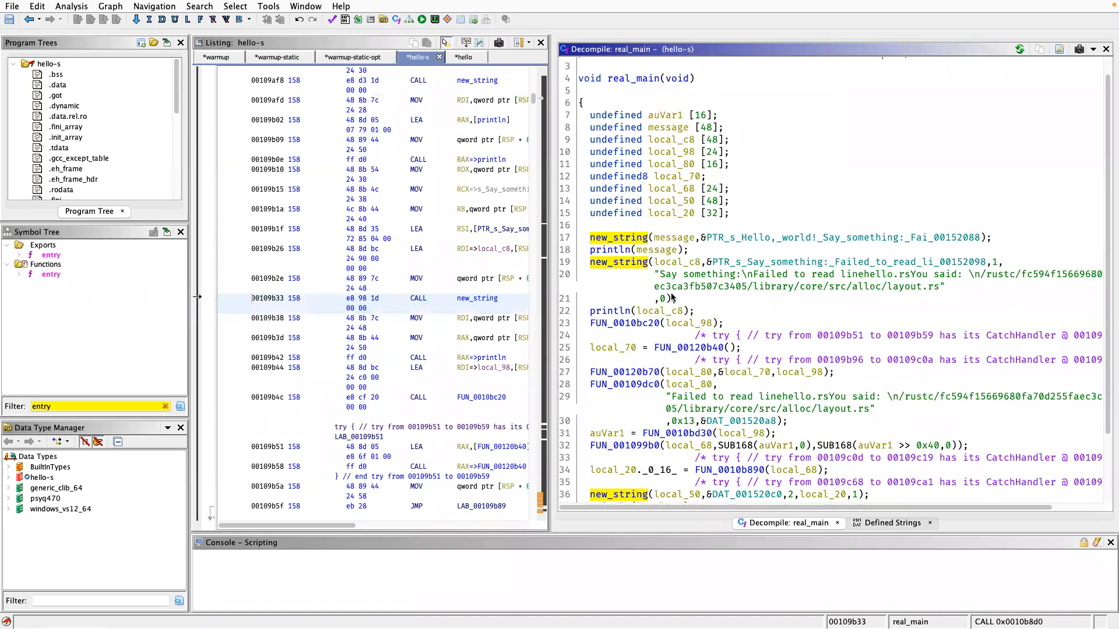
left_click(678, 247)
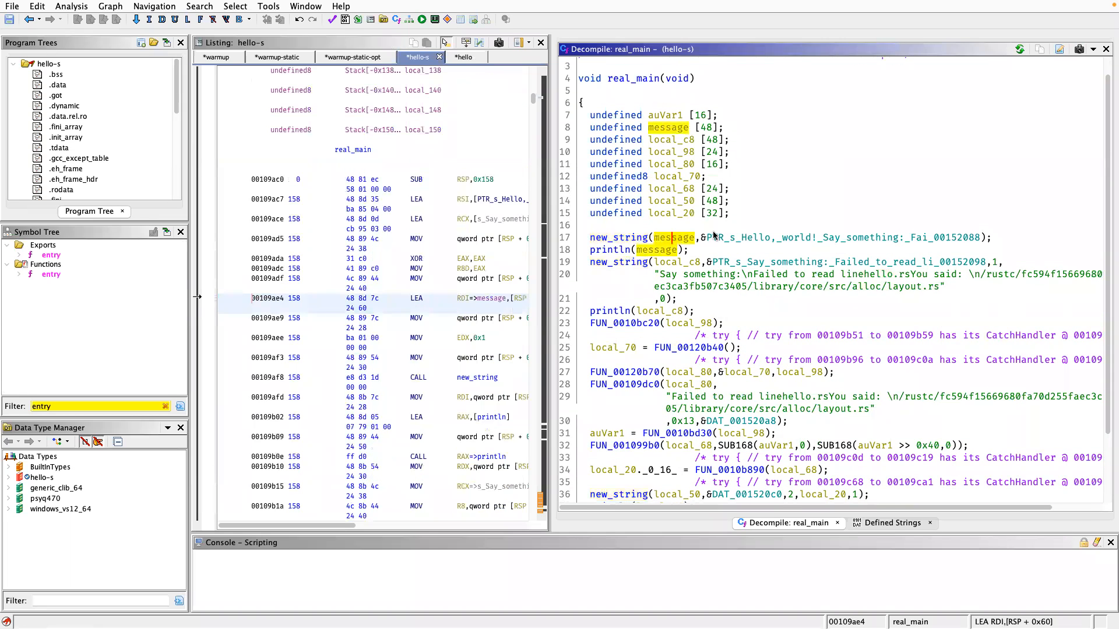
left_click(680, 261)
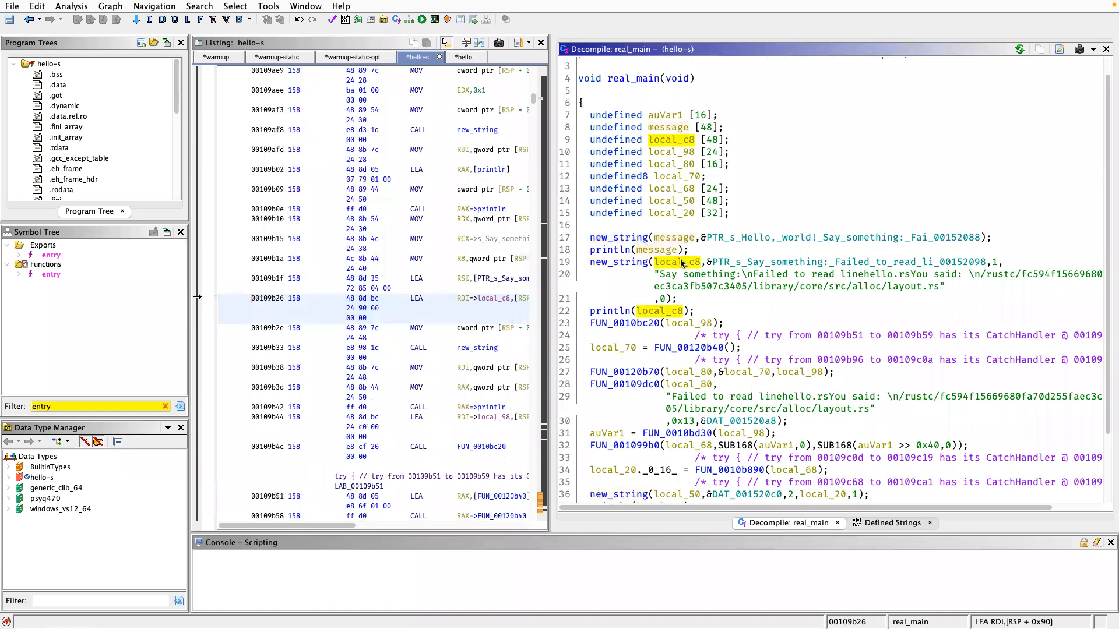
type("lm")
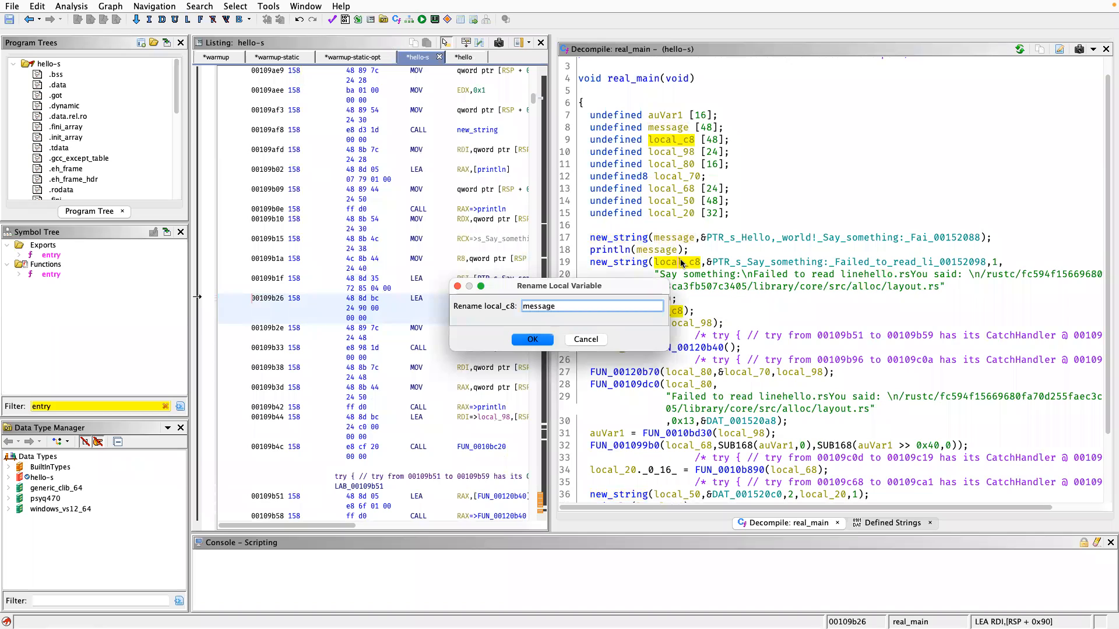
key("Return")
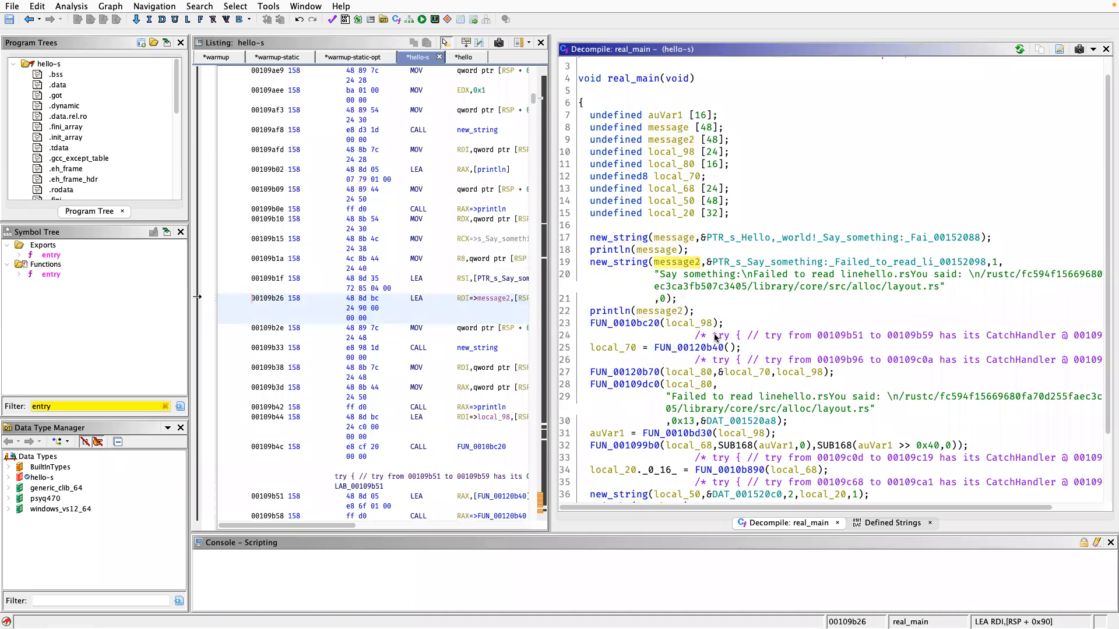
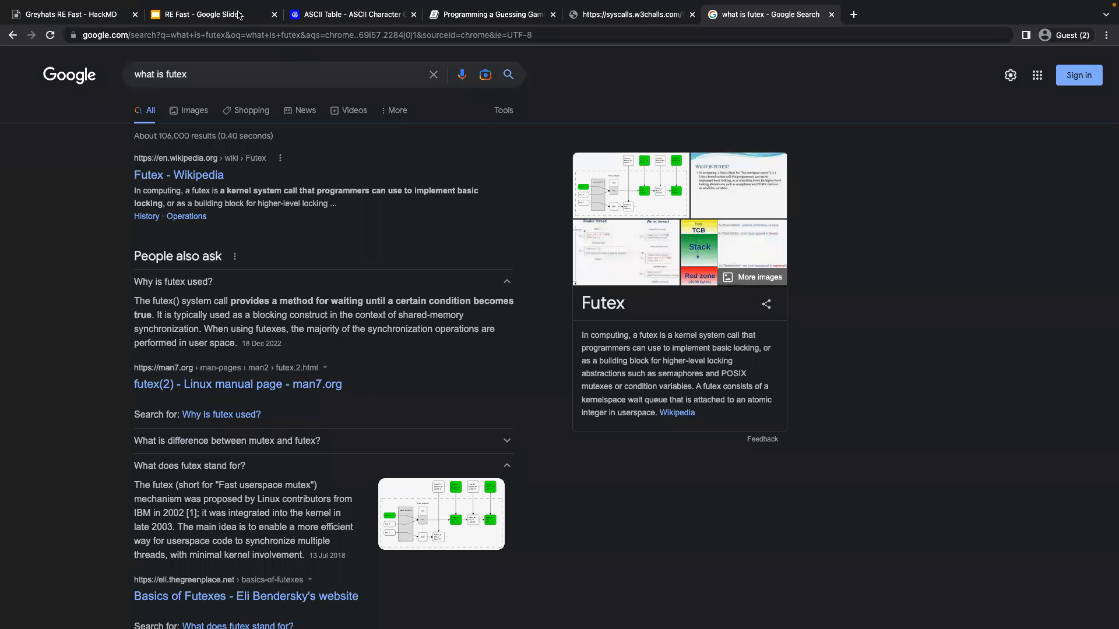
Switch to the browser and examine the slide's hello run and the io::stdin(), read_line and expect chain in the Rust book's Listing 2-1.
left_click(239, 15)
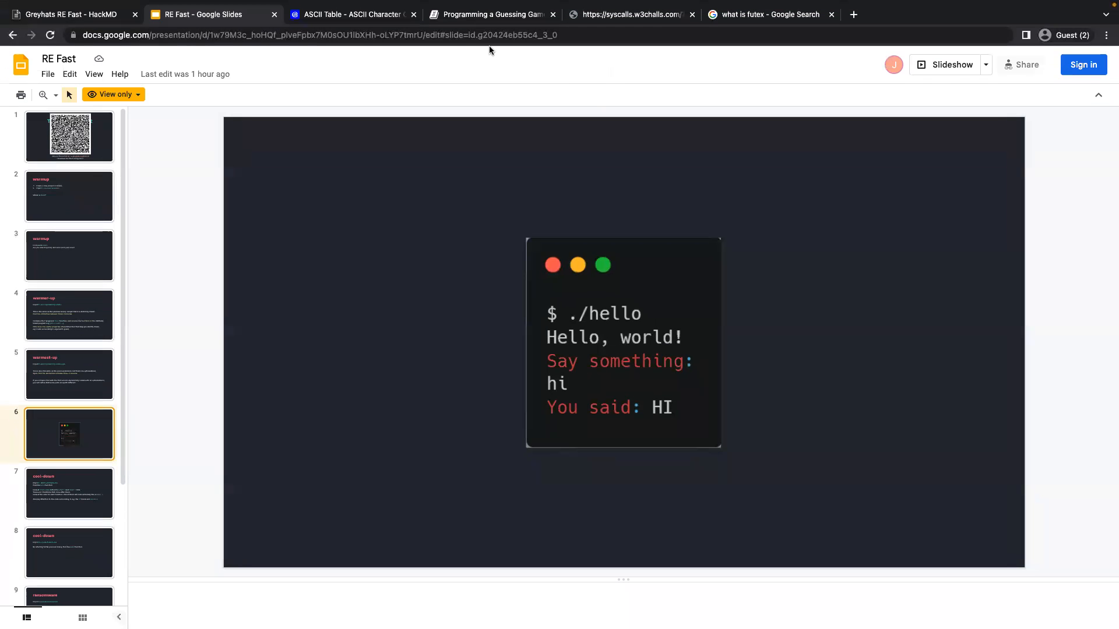
left_click(438, 17)
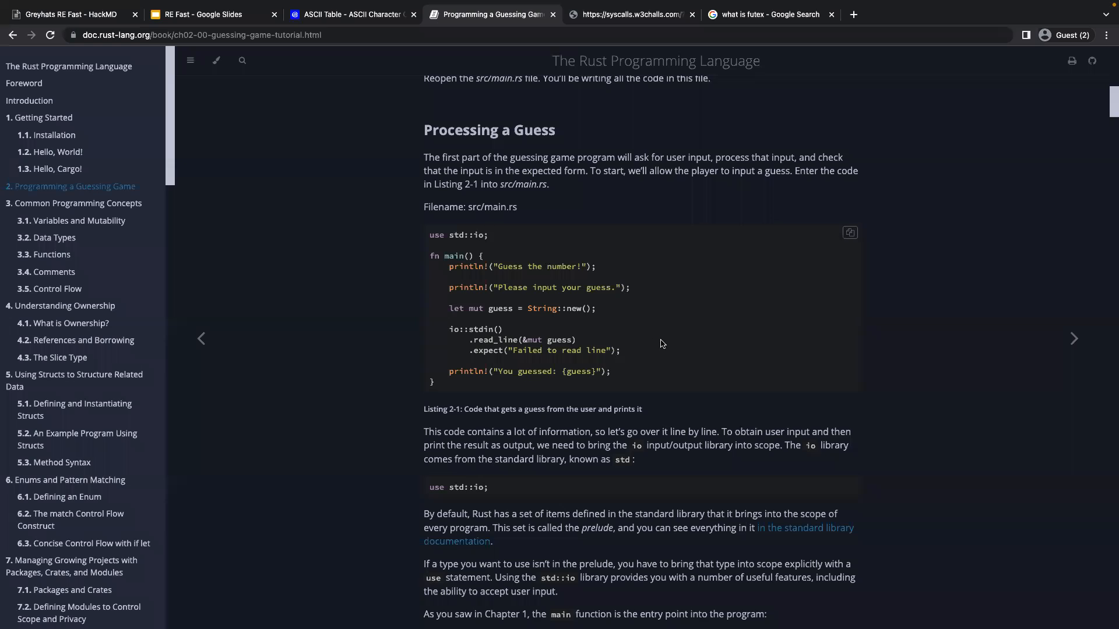
left_click_drag(626, 352, 443, 319)
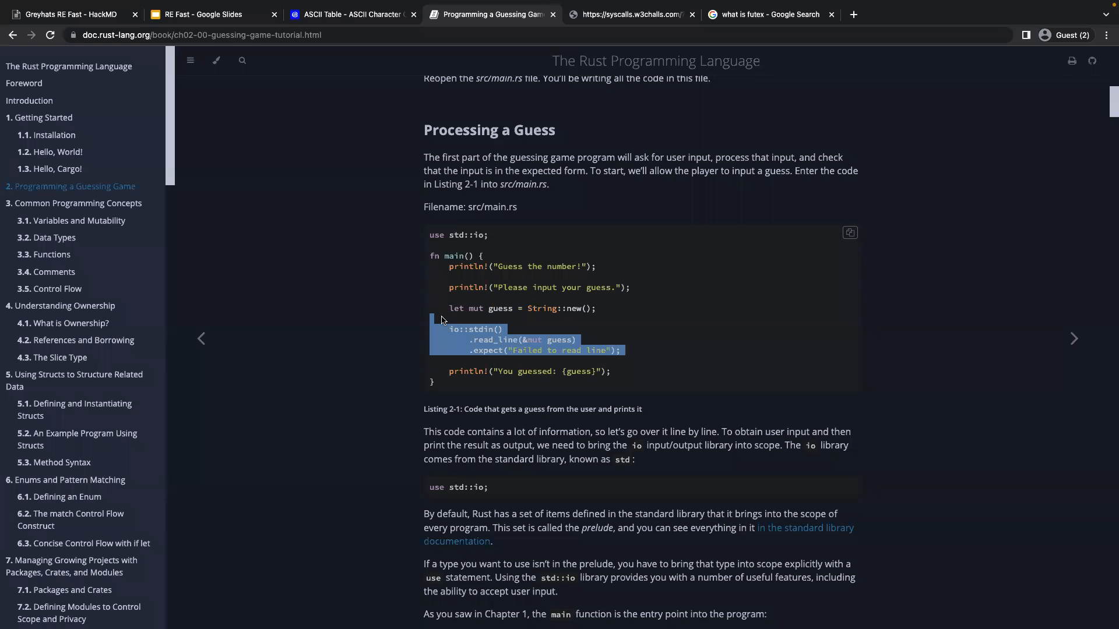
left_click(454, 325)
left_click_drag(449, 328, 577, 343)
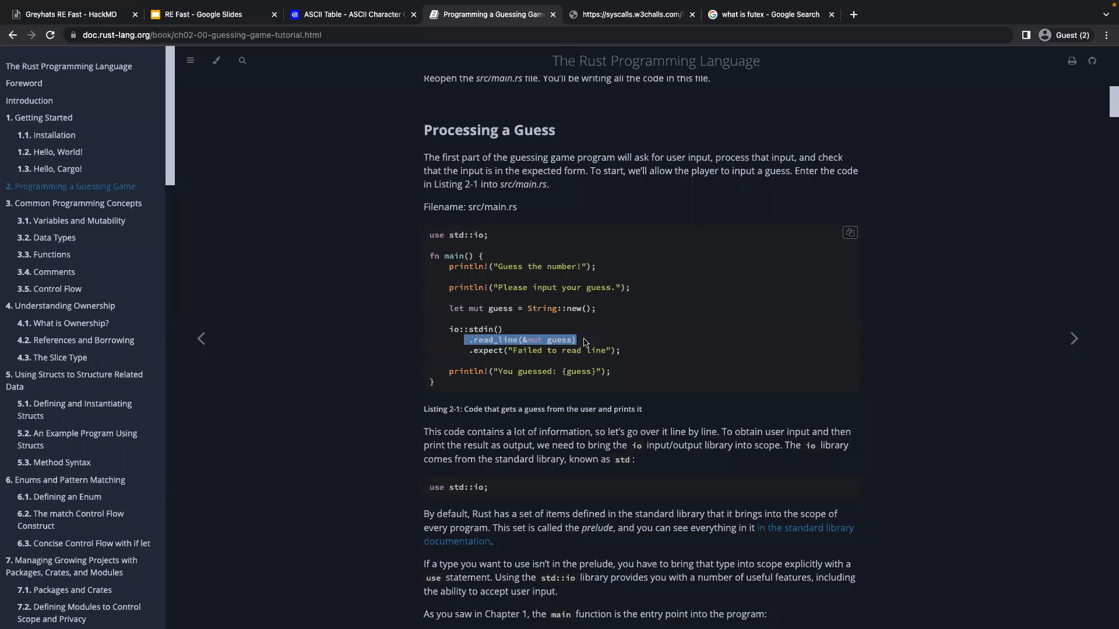
left_click_drag(469, 349, 637, 353)
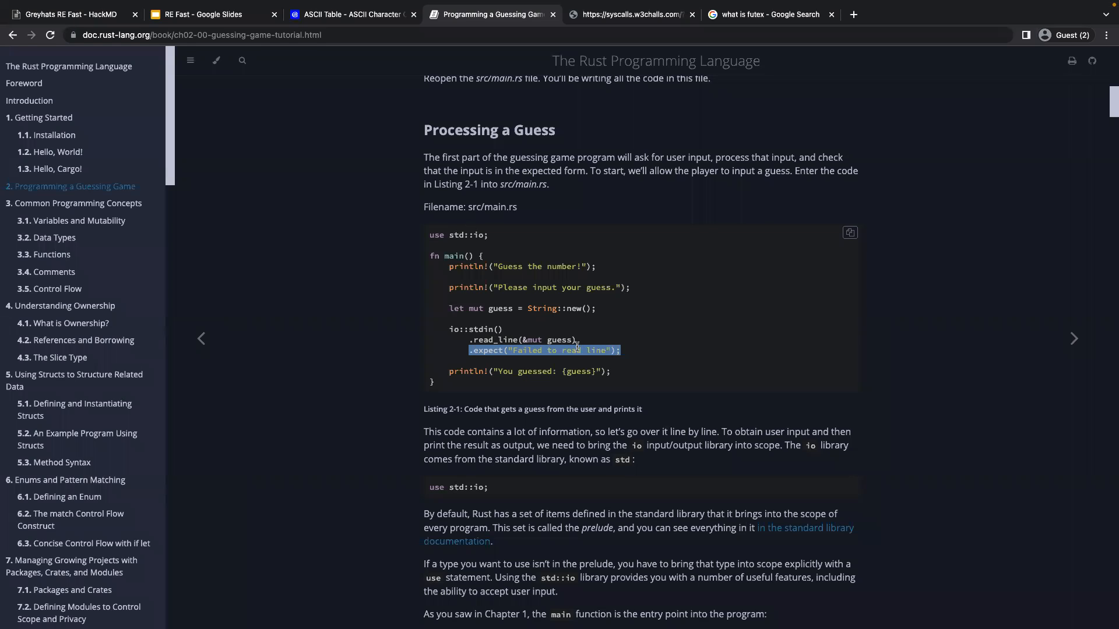
left_click(514, 343)
left_click_drag(468, 328, 518, 331)
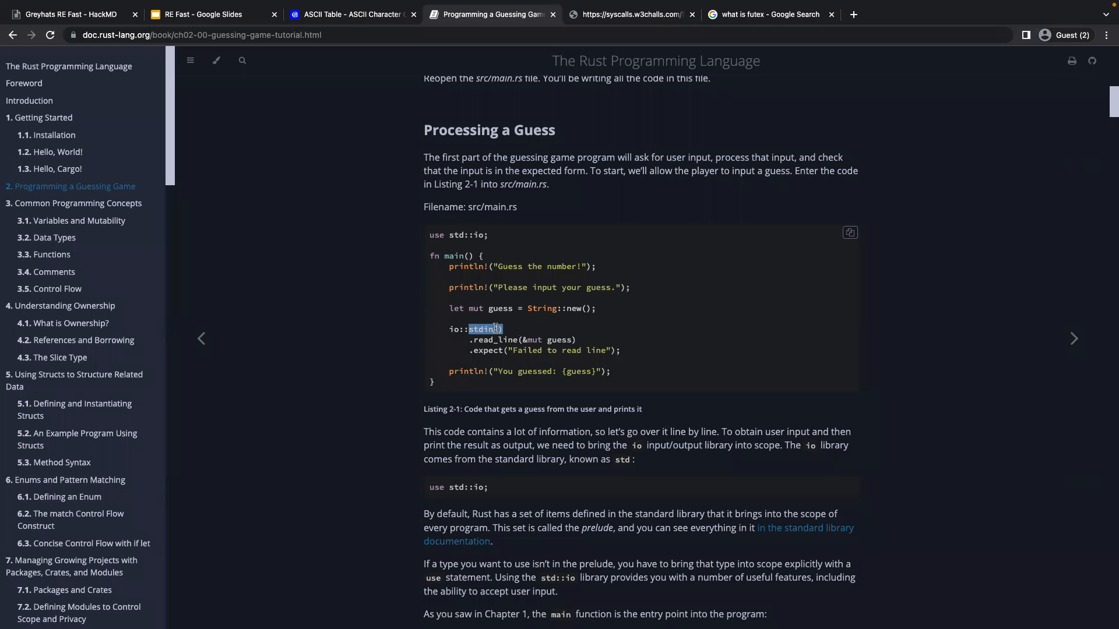
left_click_drag(463, 339, 585, 344)
left_click_drag(469, 349, 648, 360)
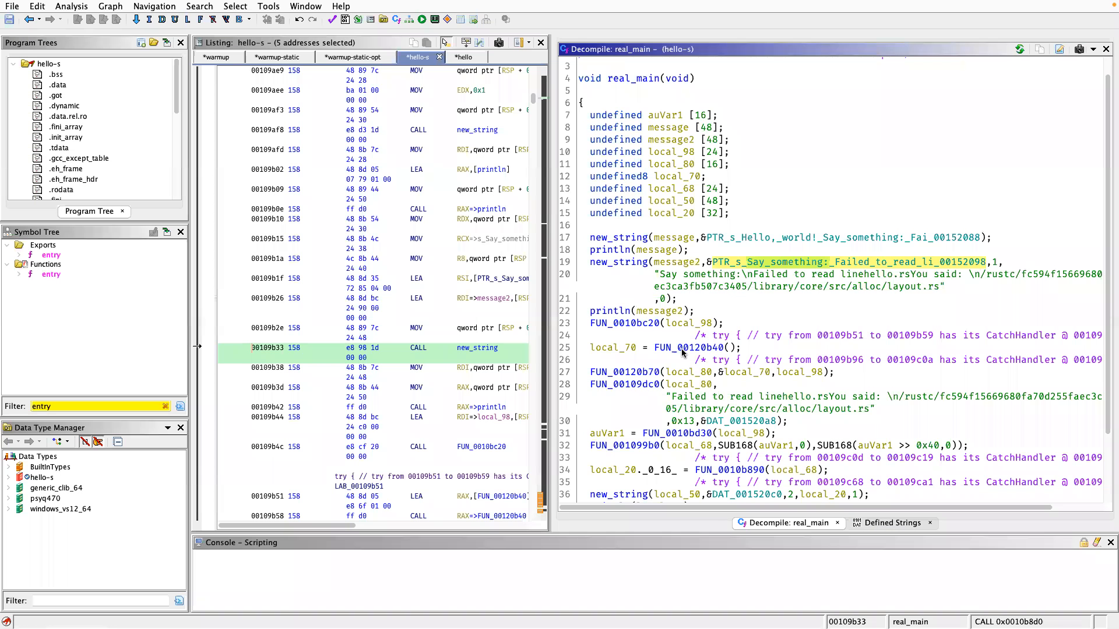
Switch back to Ghidra and open FUN_0010bc20, called right after println(message2) in hello-s's real_main.
left_click(639, 323)
double_click(638, 322)
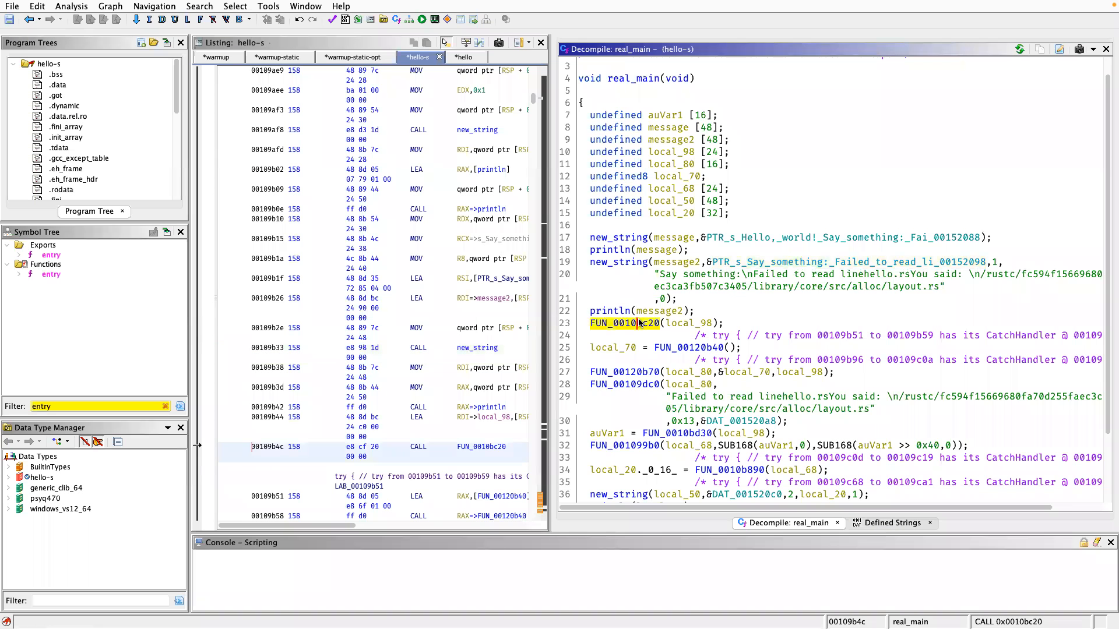
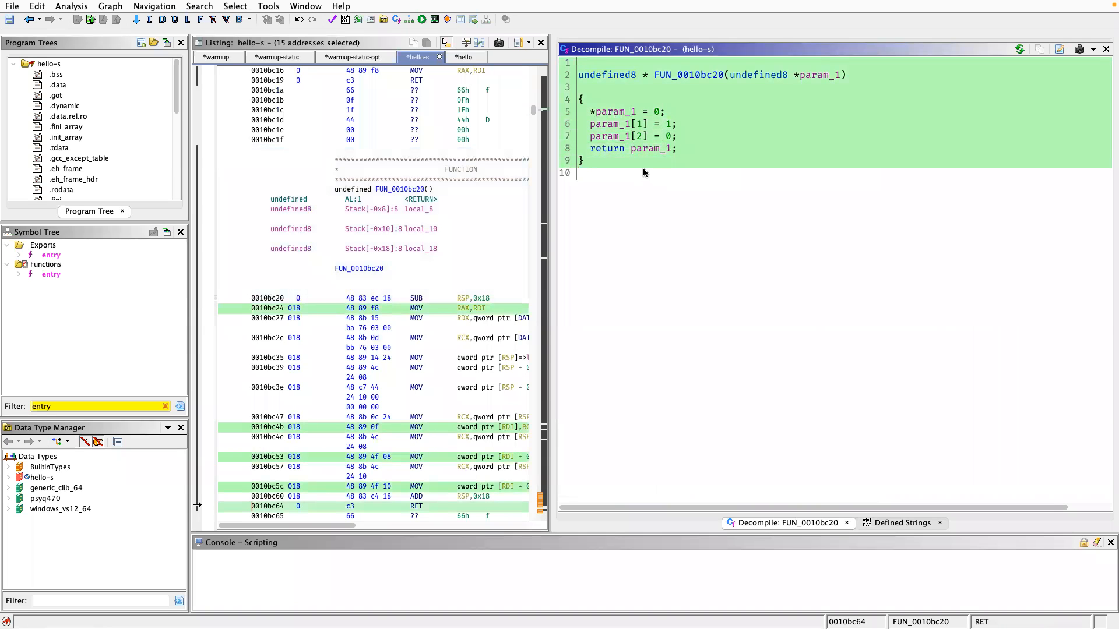
left_click(661, 173)
left_click_drag(652, 158, 666, 74)
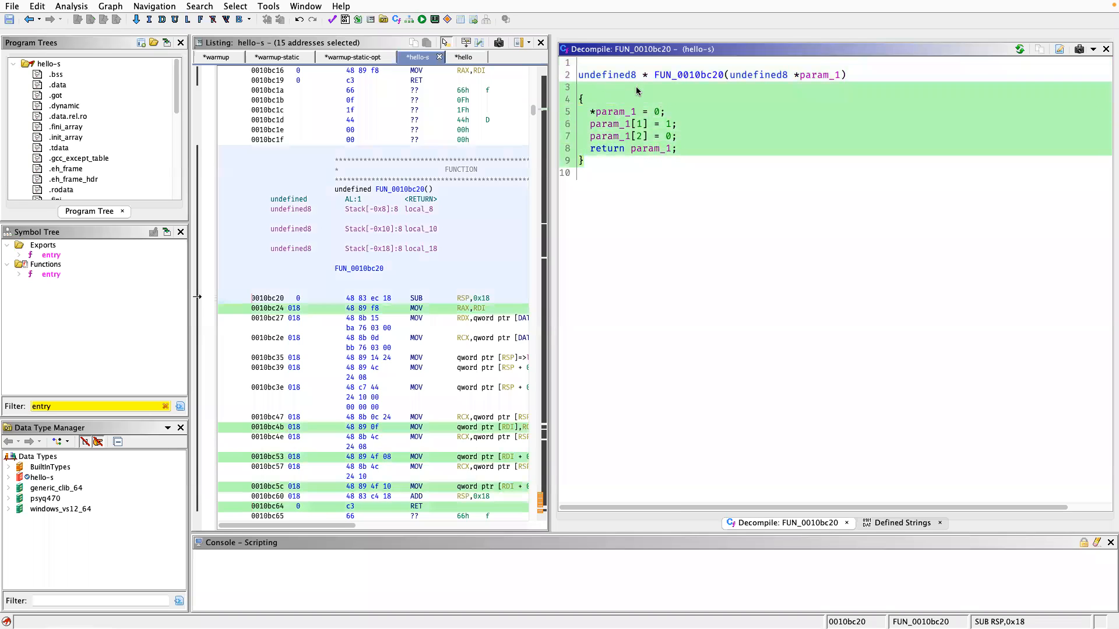
left_click(666, 73)
key("l")
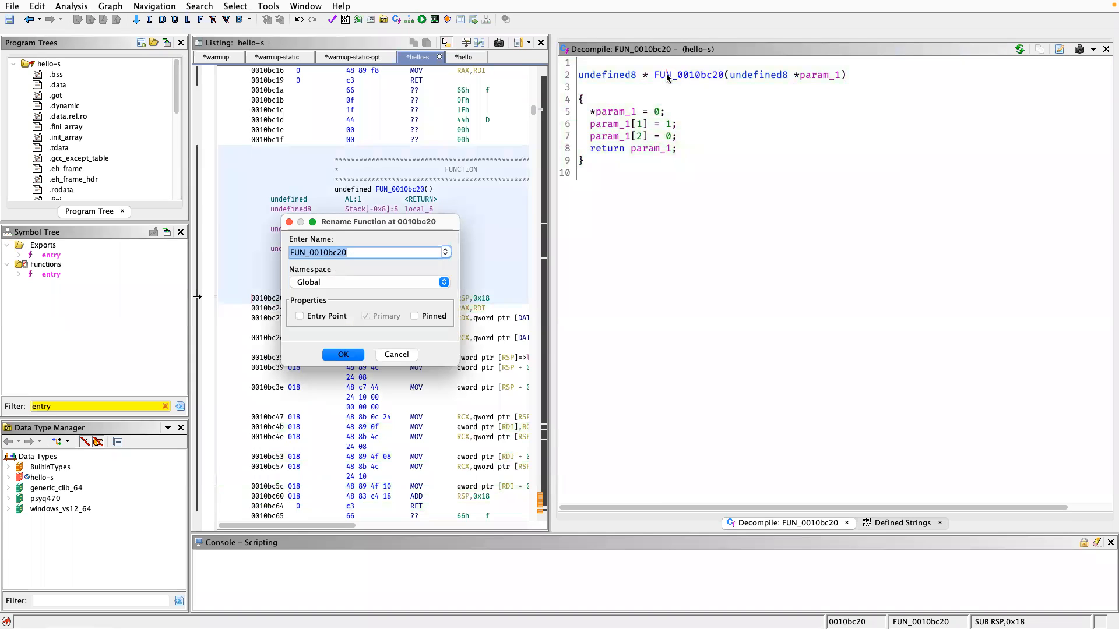
key("Escape")
Go back to real_main to trace where local_98 is used, and reopen FUN_0010bc20, the call that takes it after println(message2).
key("alt+Left")
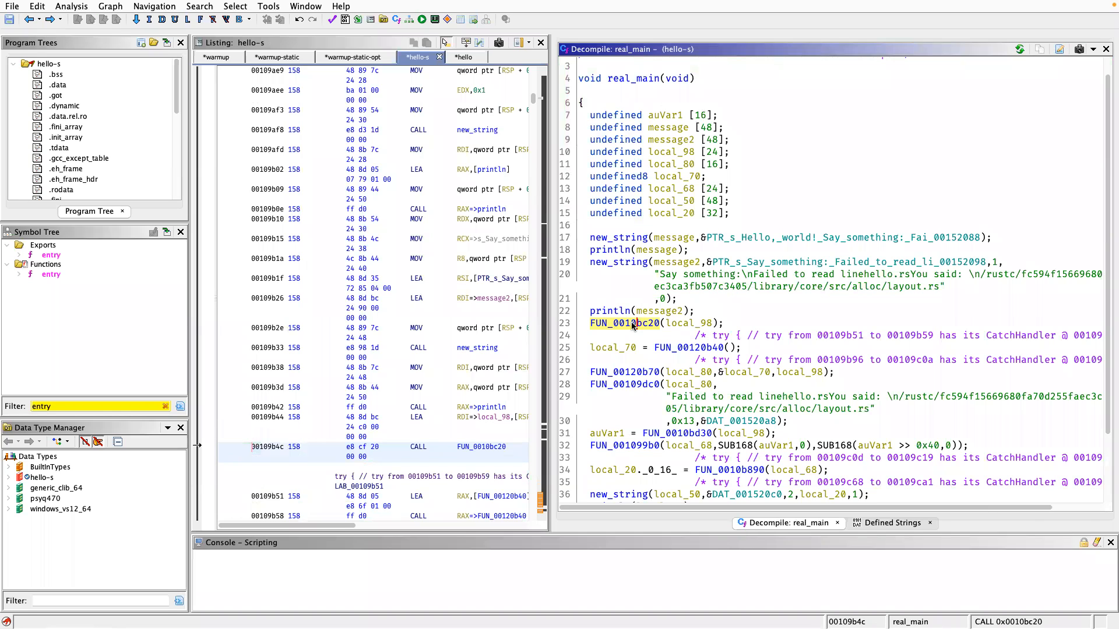
left_click(685, 328)
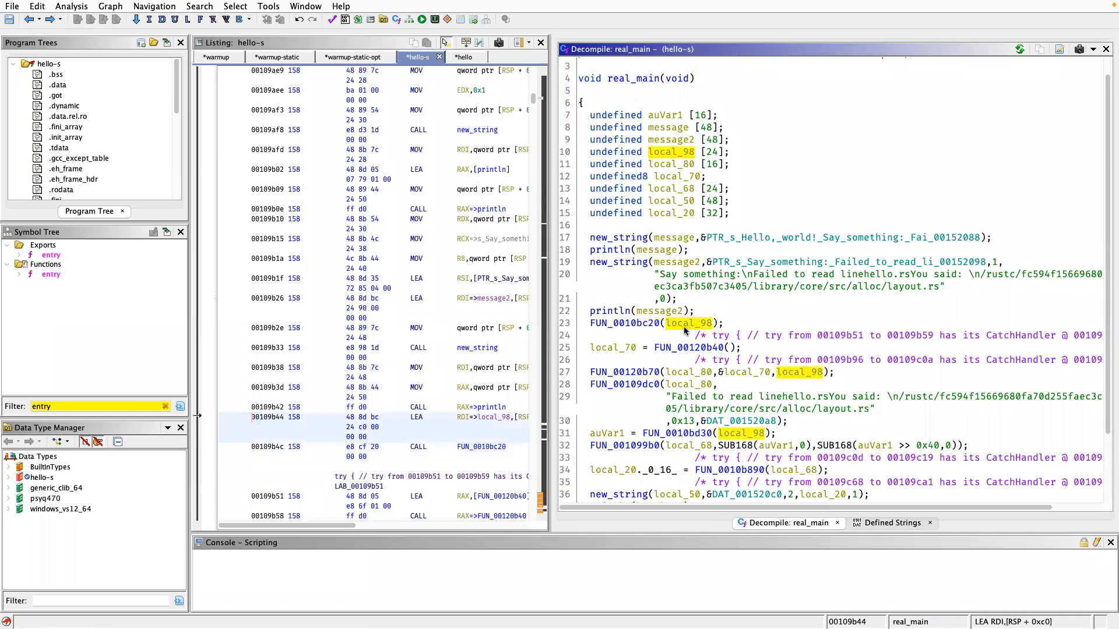
scroll(685, 329, "down", 2)
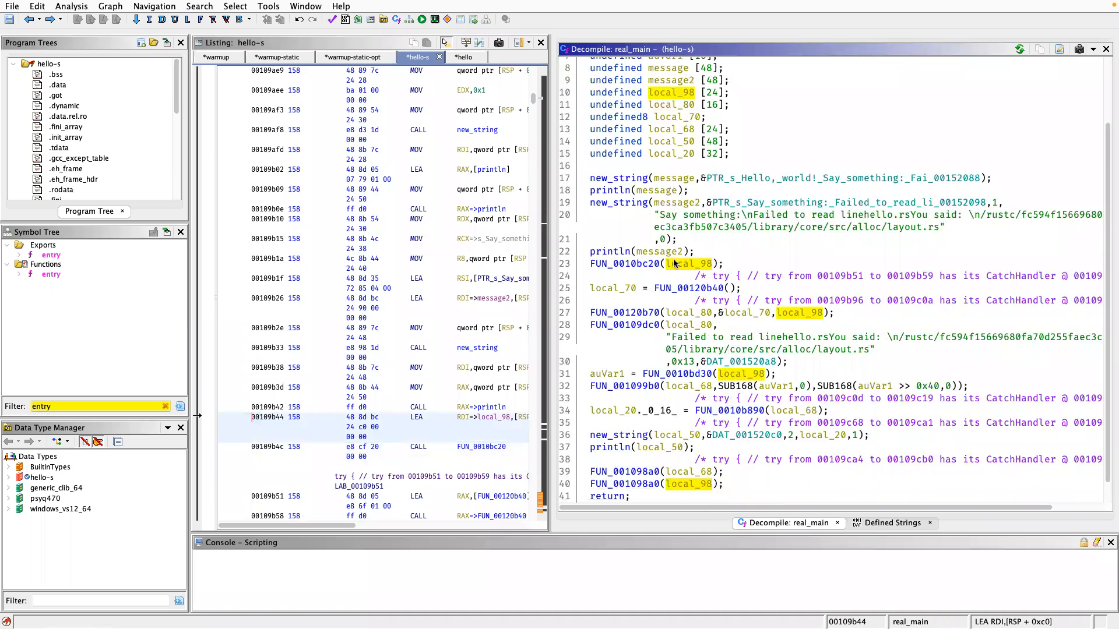
double_click(644, 265)
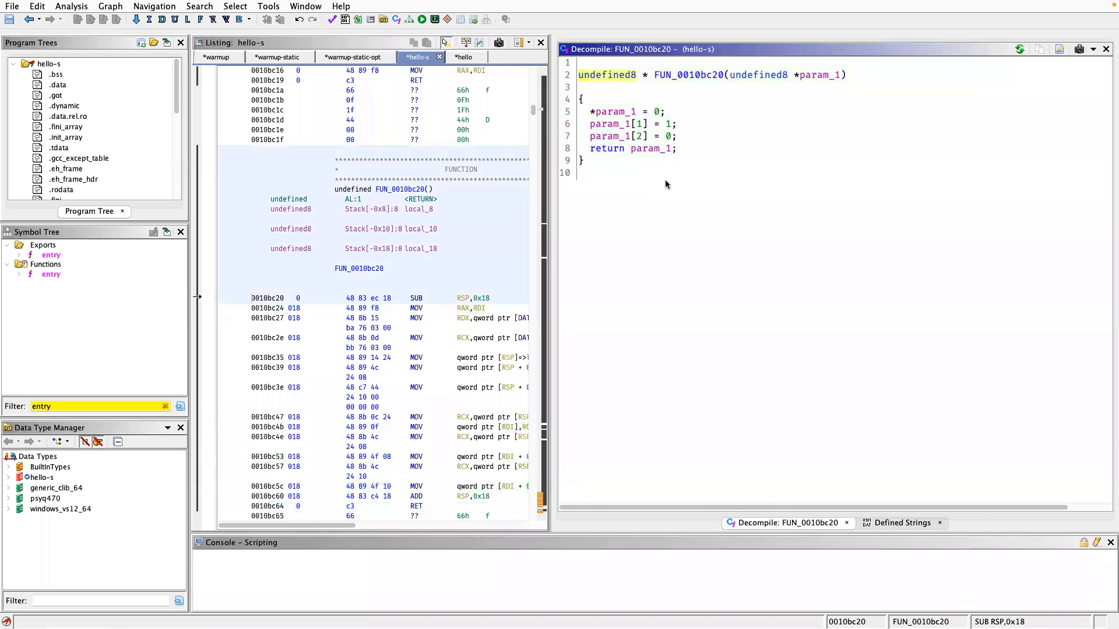
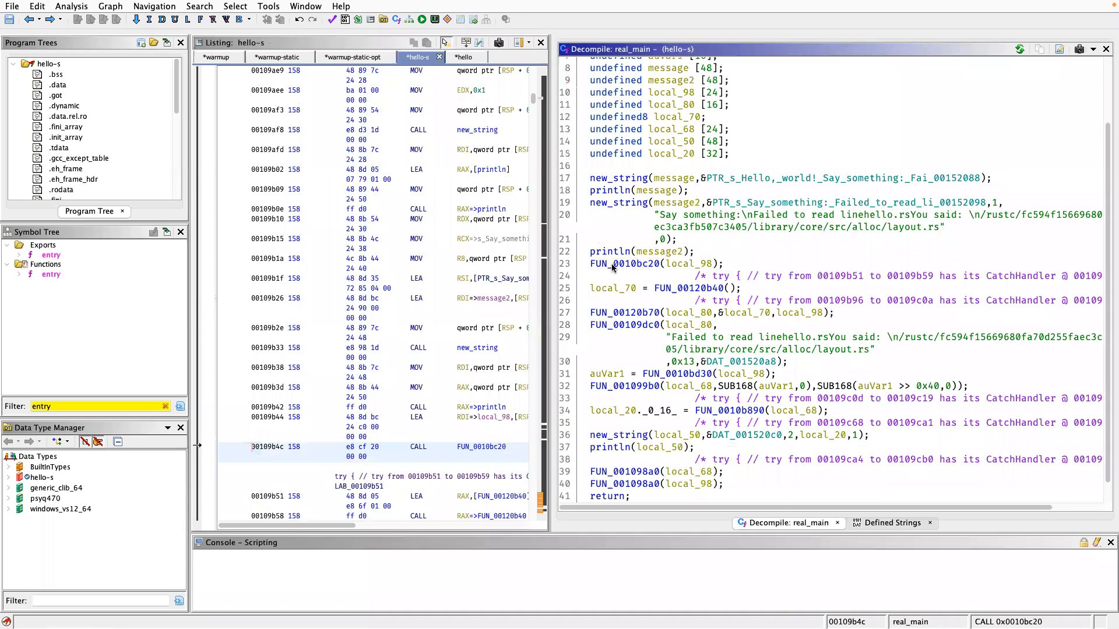
Rename FUN_0010bc20, the function called right after println(message2) in real_main, to constructor.
key("l")
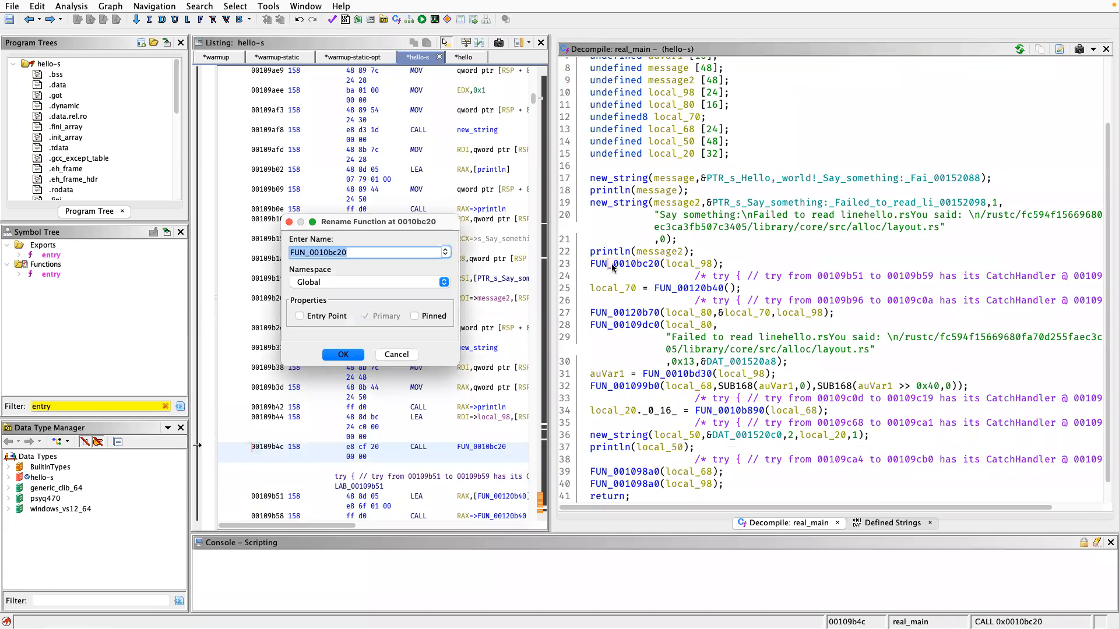
type("c")
key("Return")
Rename local_98, the variable passed to constructor, to smth and highlight its uses throughout real_main.
left_click(680, 257)
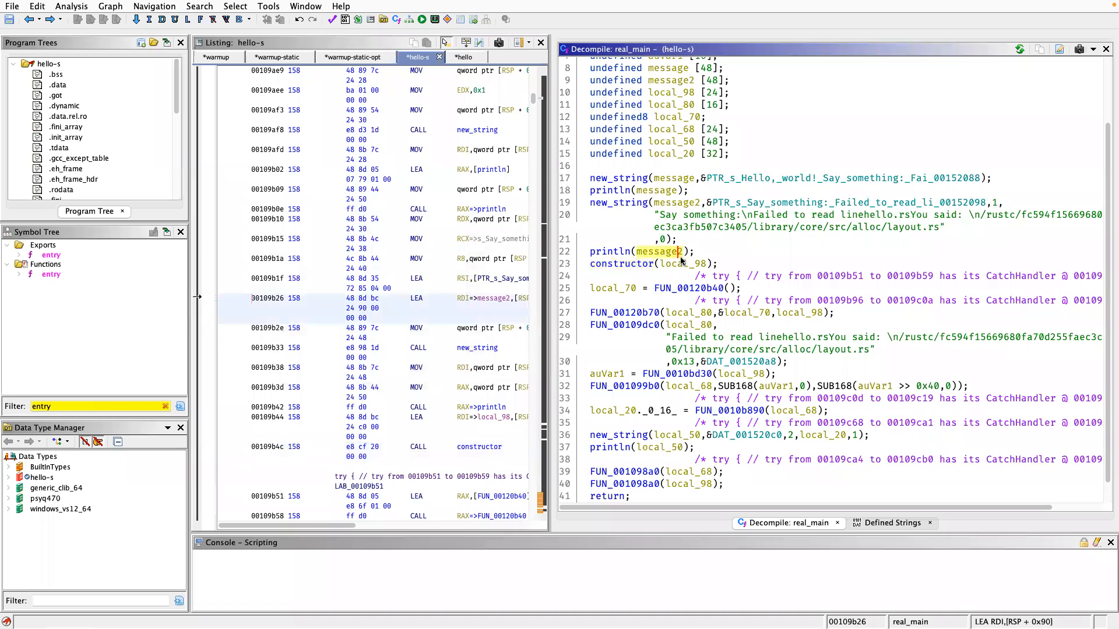
left_click(674, 265)
type("lsmth")
key("Return")
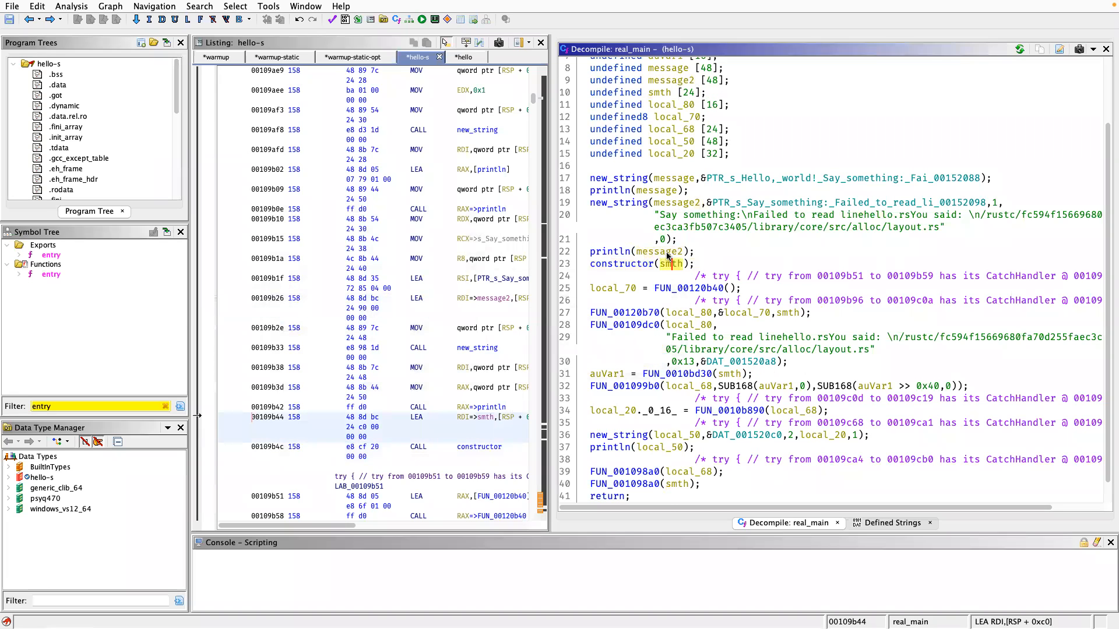
left_click(670, 253)
left_click(672, 275)
left_click(670, 267)
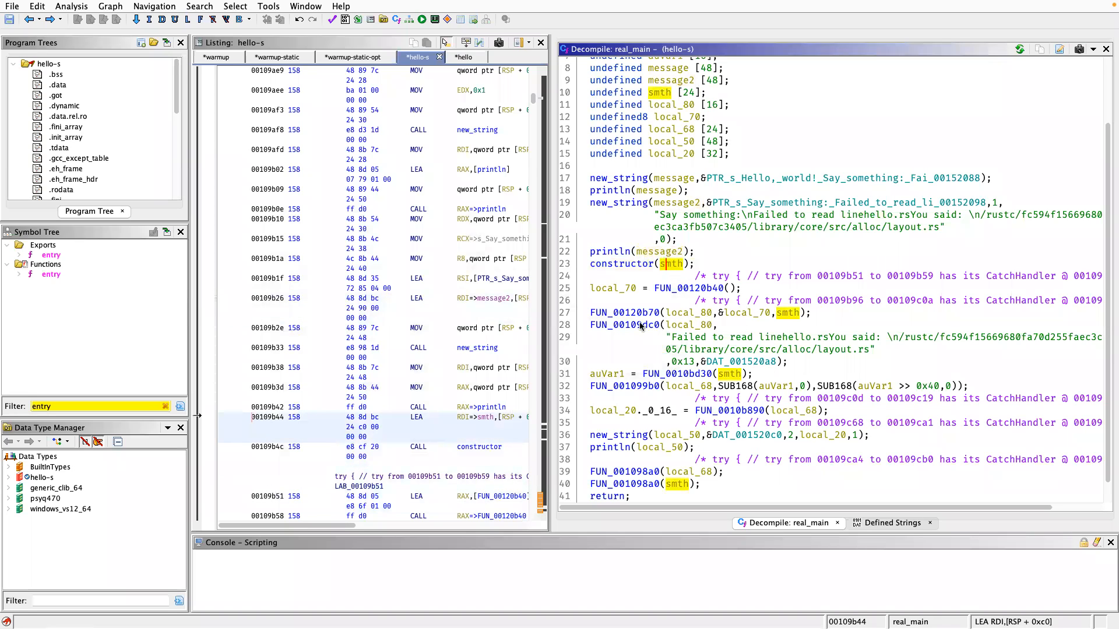
Open FUN_00120b40, the call assigned to local_70, and follow its nested calls through FUN_00106e00 into FUN_00107b00 to examine the code.
double_click(682, 289)
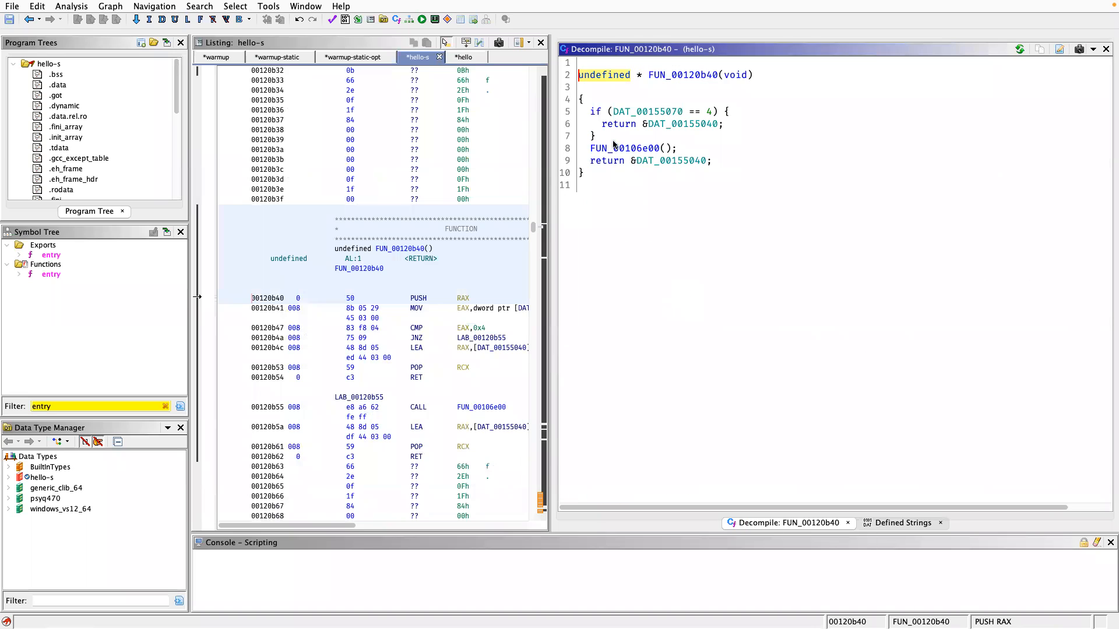
double_click(625, 148)
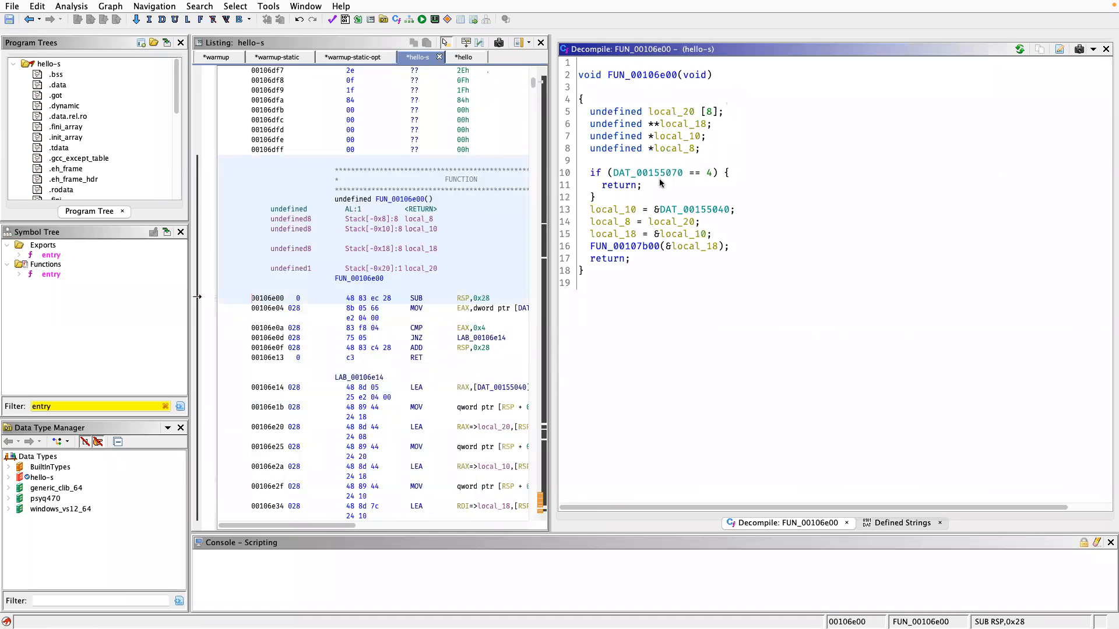
double_click(641, 247)
scroll(612, 129, "down", 9)
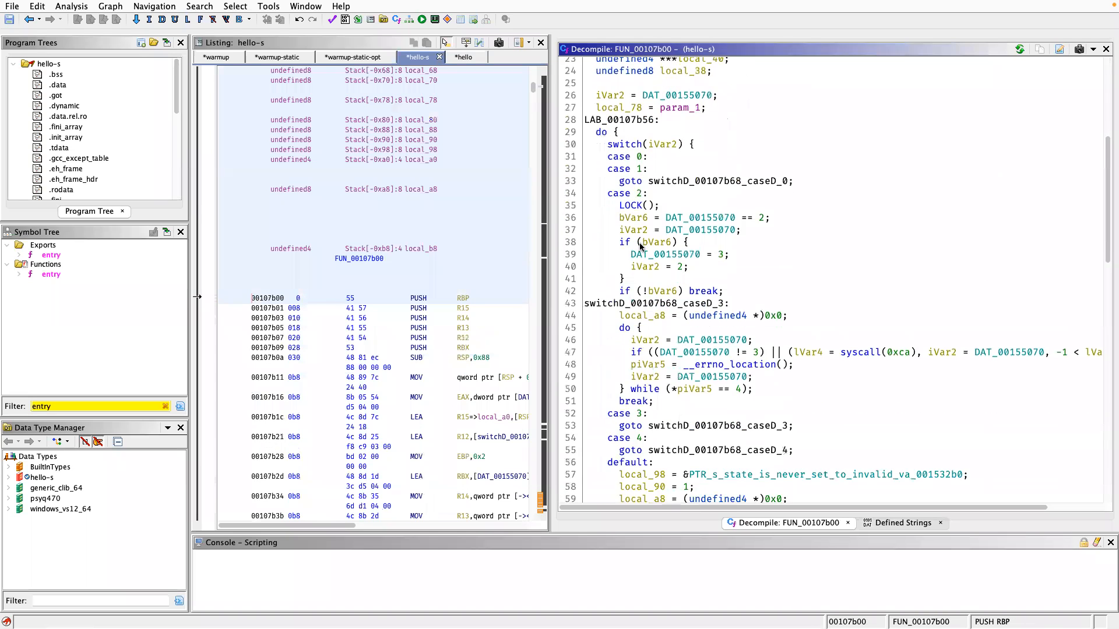
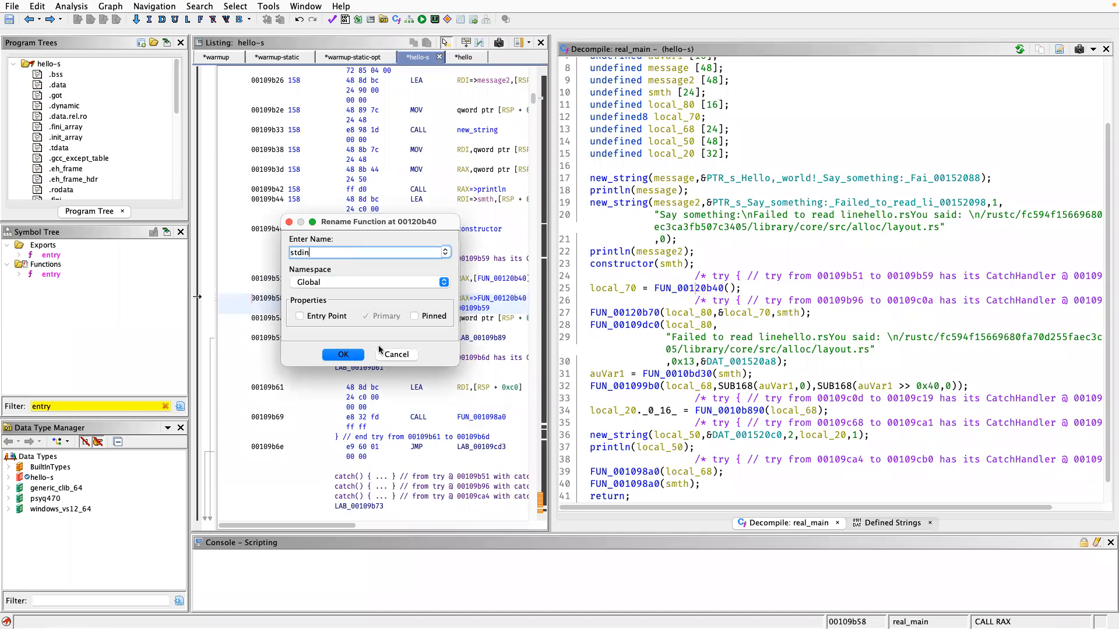
Rename the function FUN_00120b40 to stdin and rename local_70, the variable holding its return value in real_main, to stdin.
left_click(357, 354)
left_click(616, 291)
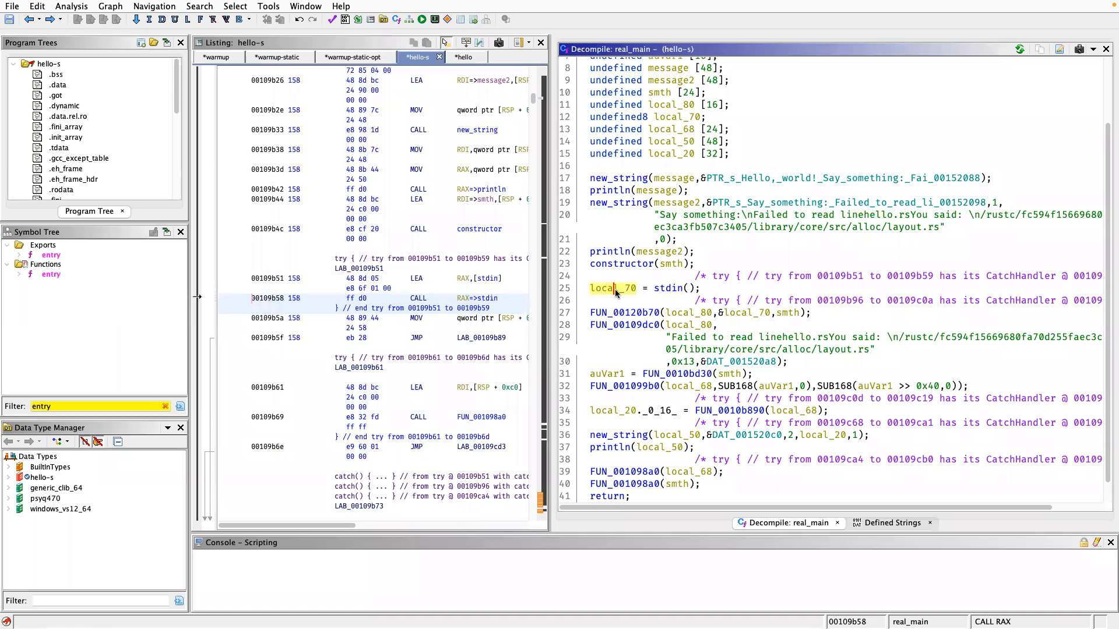
type("lstdin")
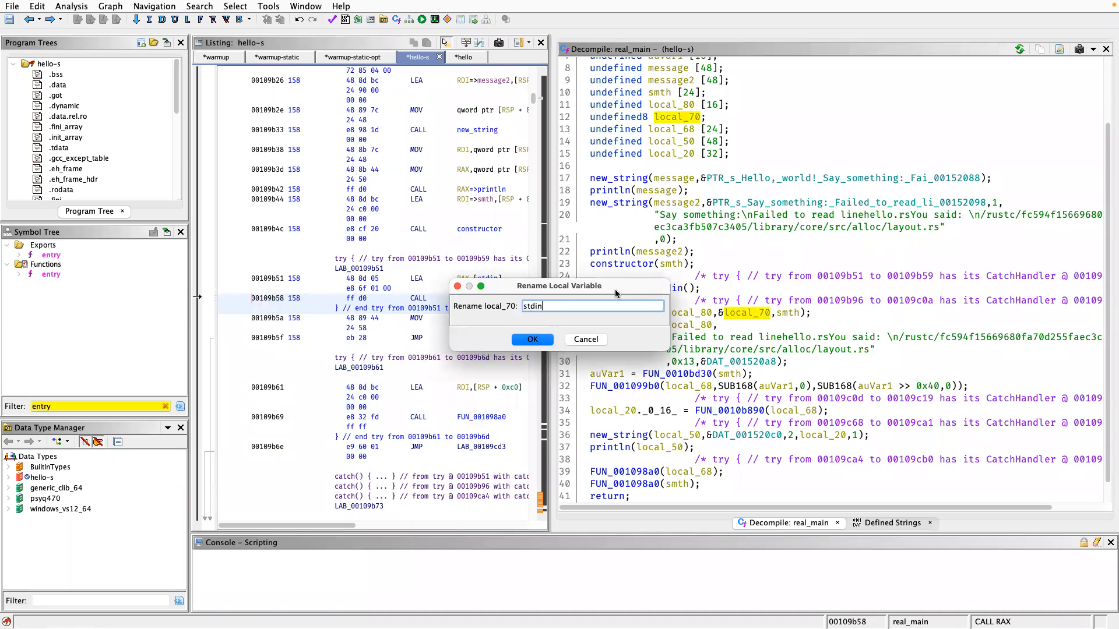
key("Return")
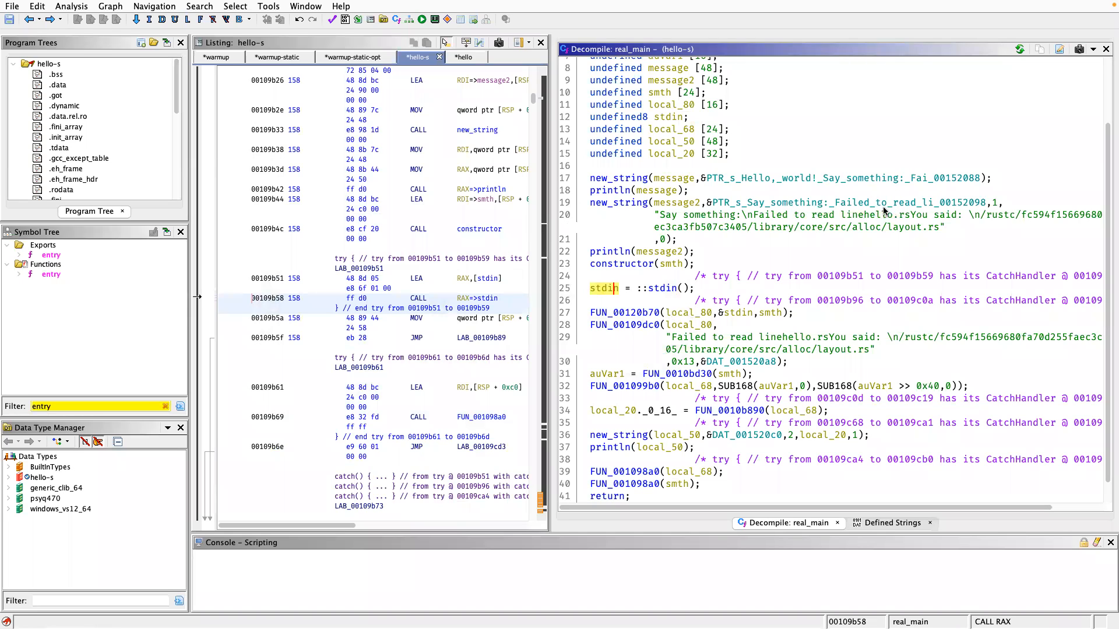
Highlight the uses of stdin, smth and local_80, the arguments passed to FUN_00120b70 in real_main, and open that function's code.
left_click(727, 314)
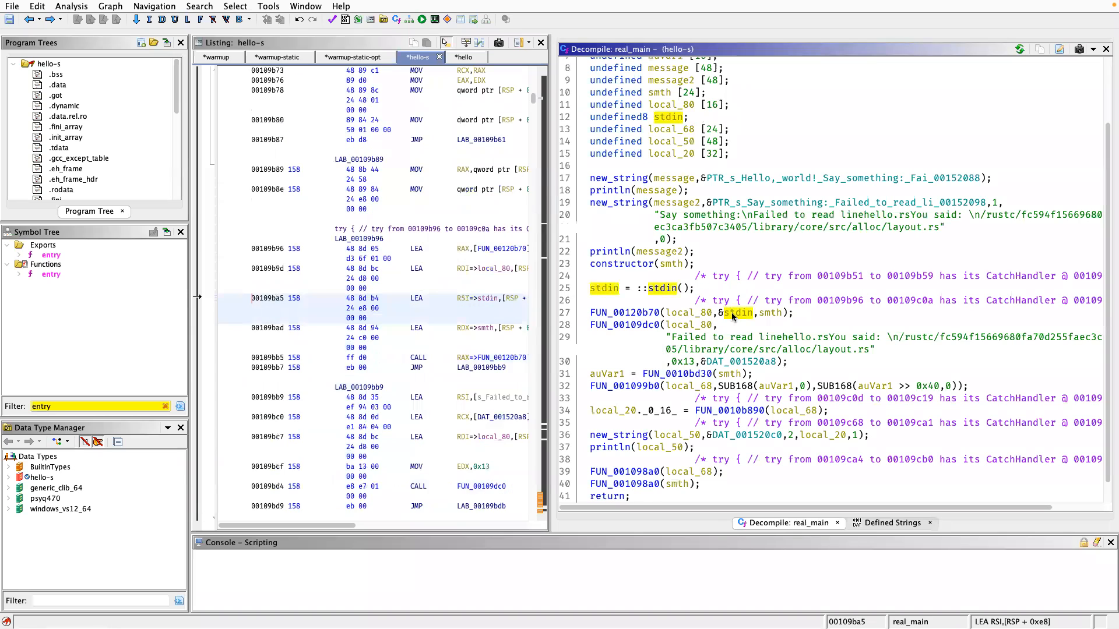
left_click(770, 314)
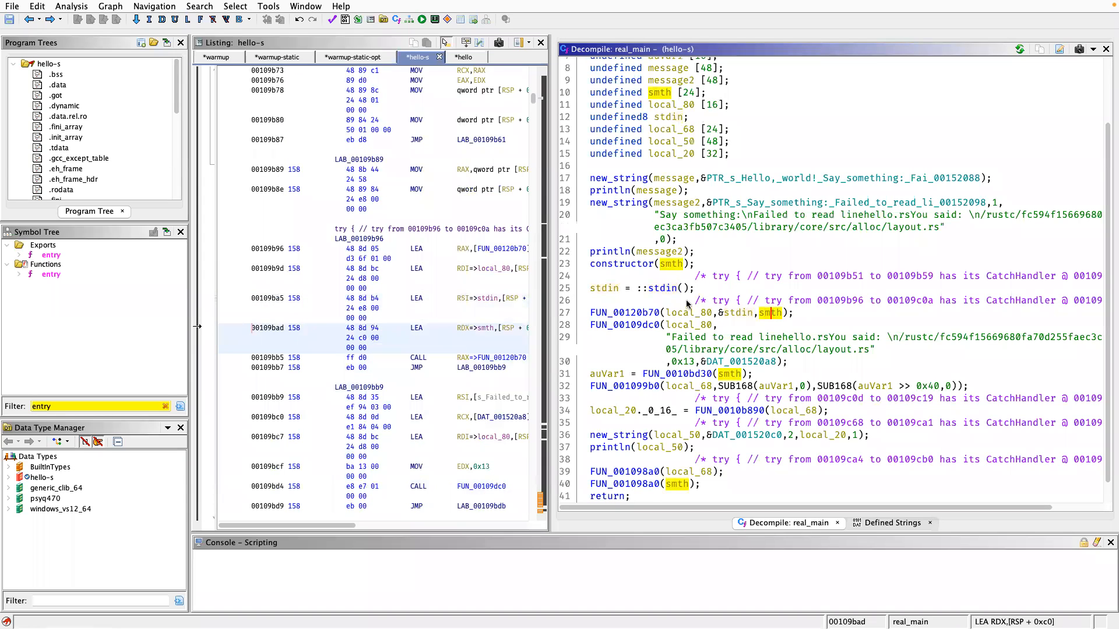
left_click(689, 318)
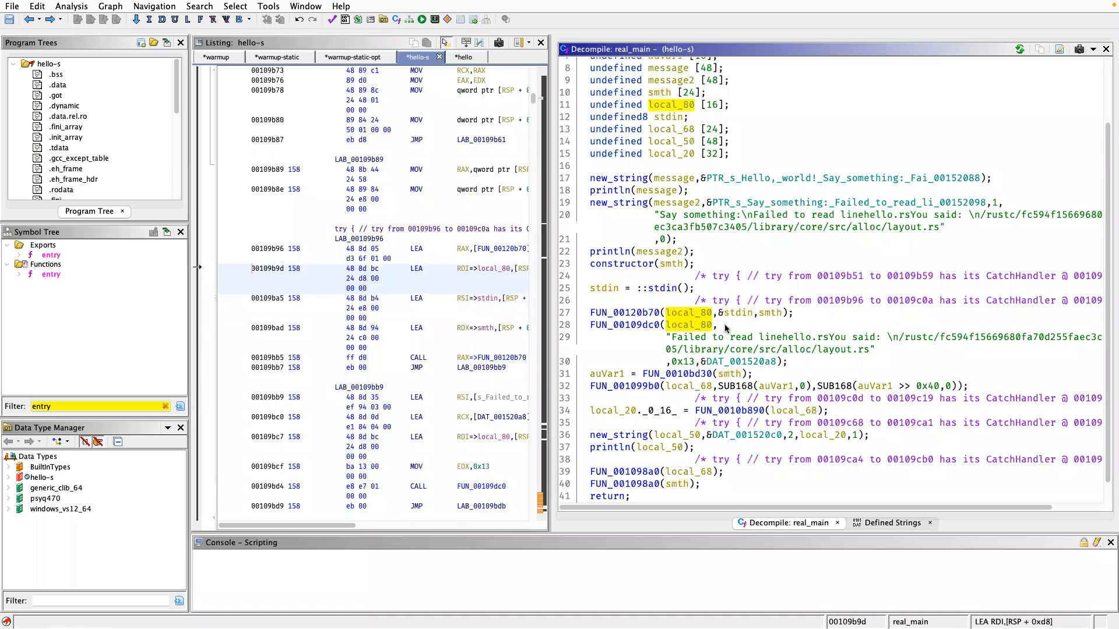
left_click(770, 313)
left_click(690, 314)
left_click(768, 317)
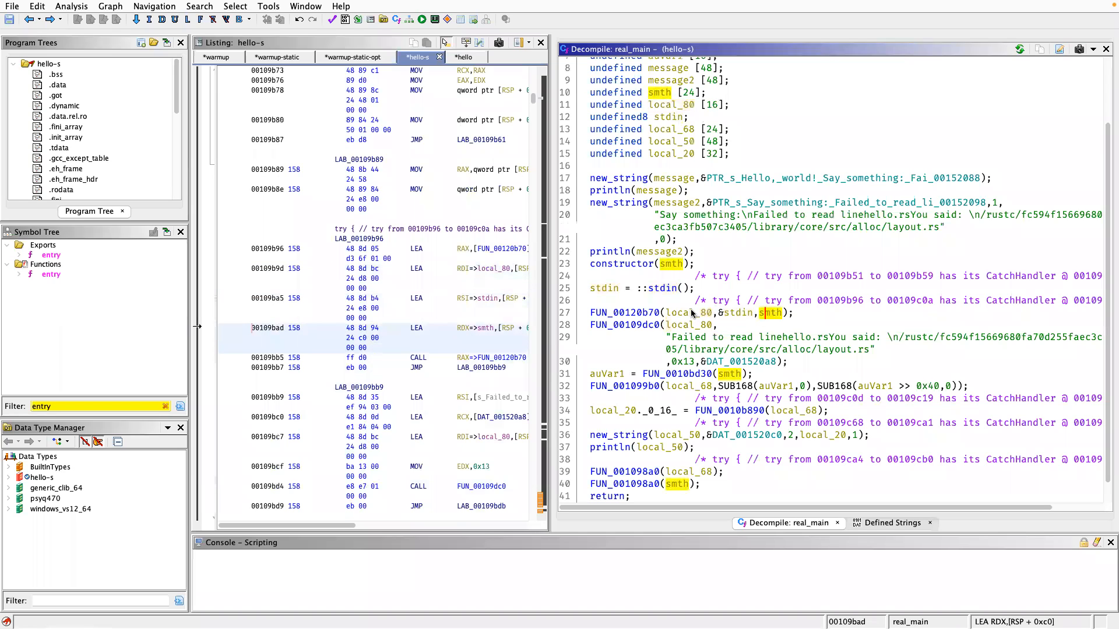
left_click(691, 314)
left_click(639, 314)
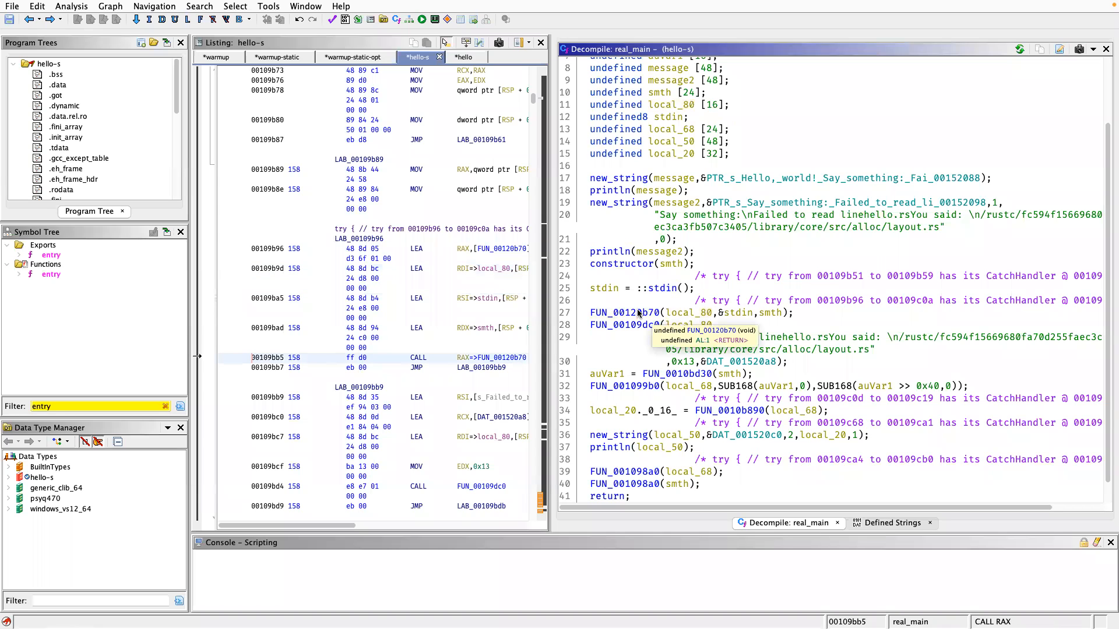
double_click(639, 313)
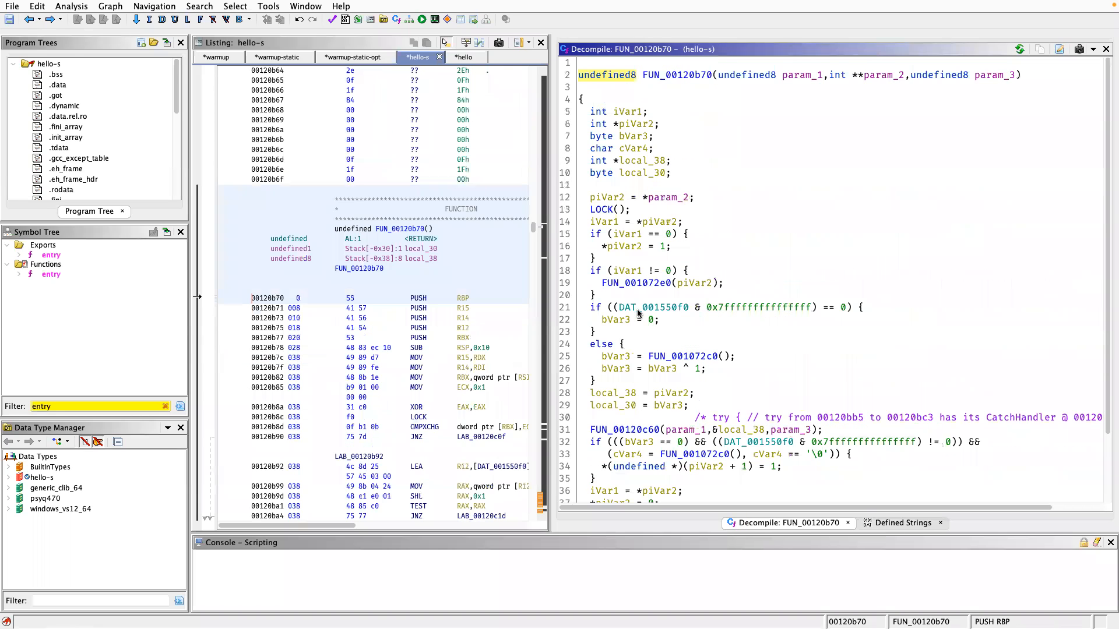
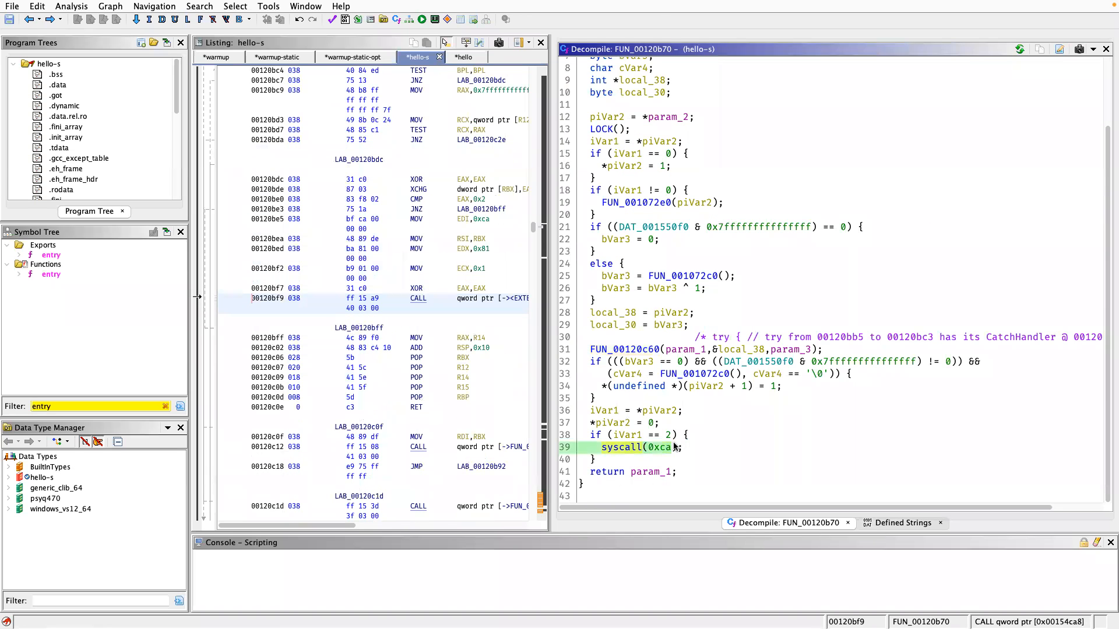
Return to real_main and rename the called function FUN_00120b70 to readline.
key("alt+Left")
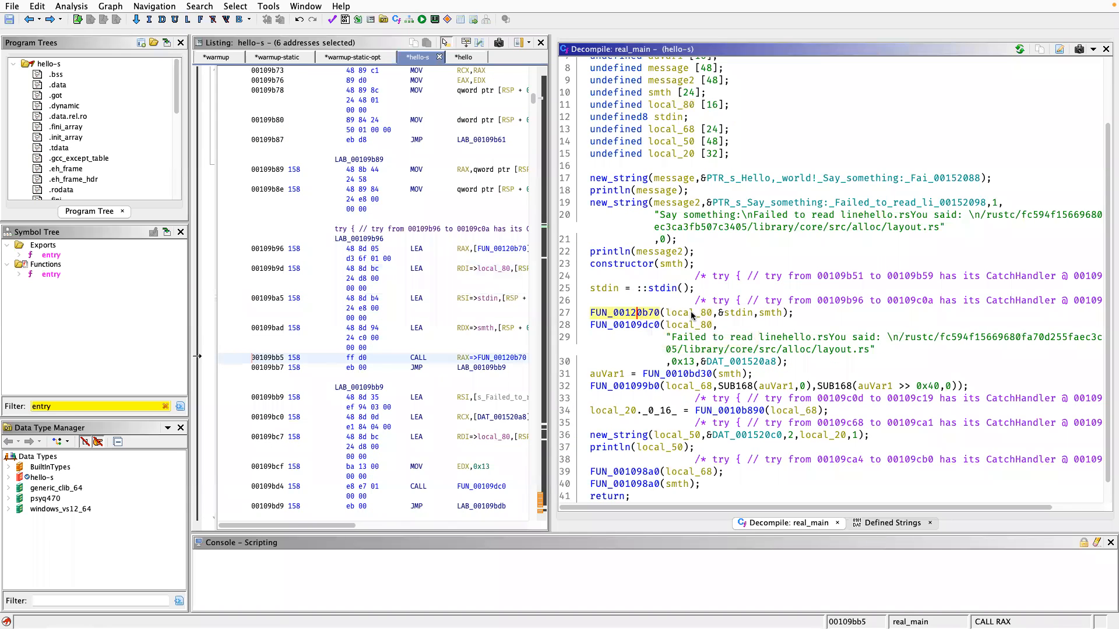
type("lreadline")
key("Return")
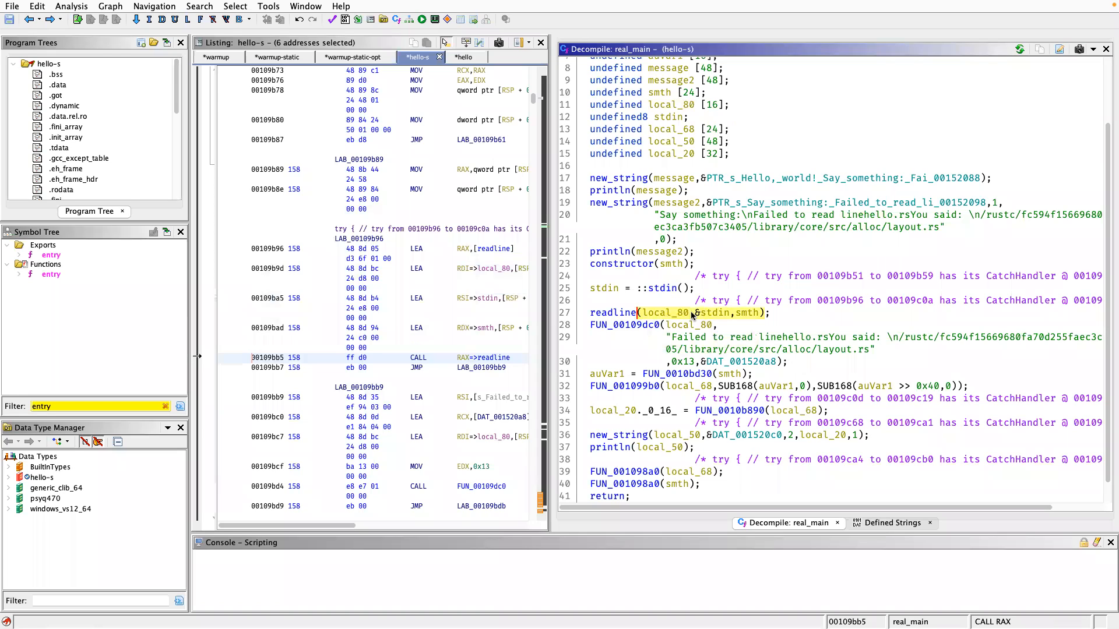
left_click(673, 302)
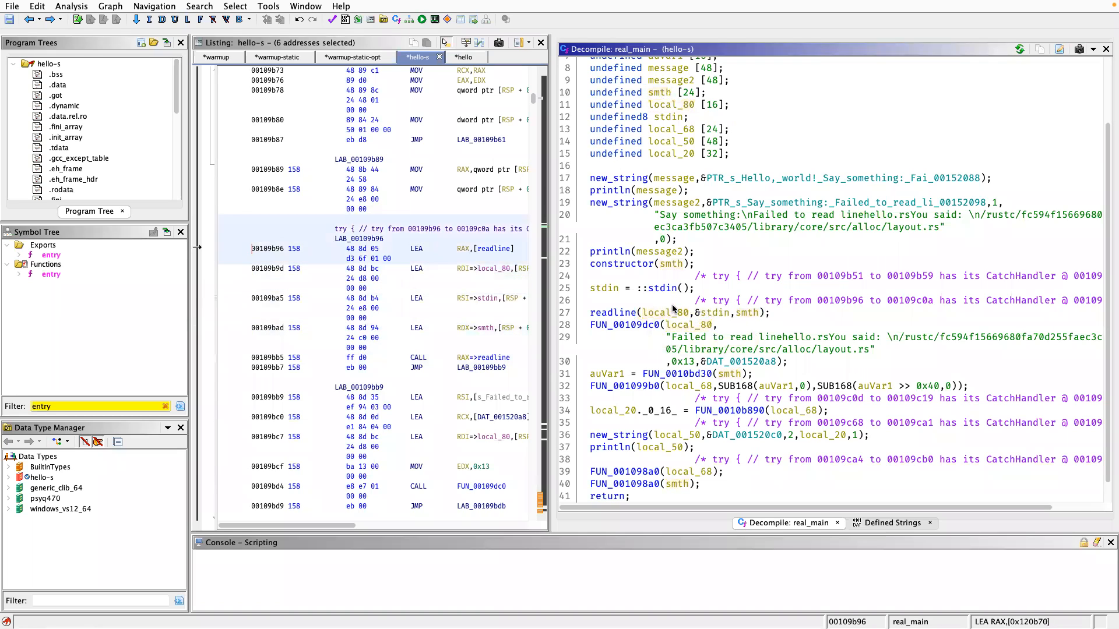
Trace local_80 from the readline call into FUN_00109dc0 and examine the "Failed to read line" string passed with it.
left_click(674, 313)
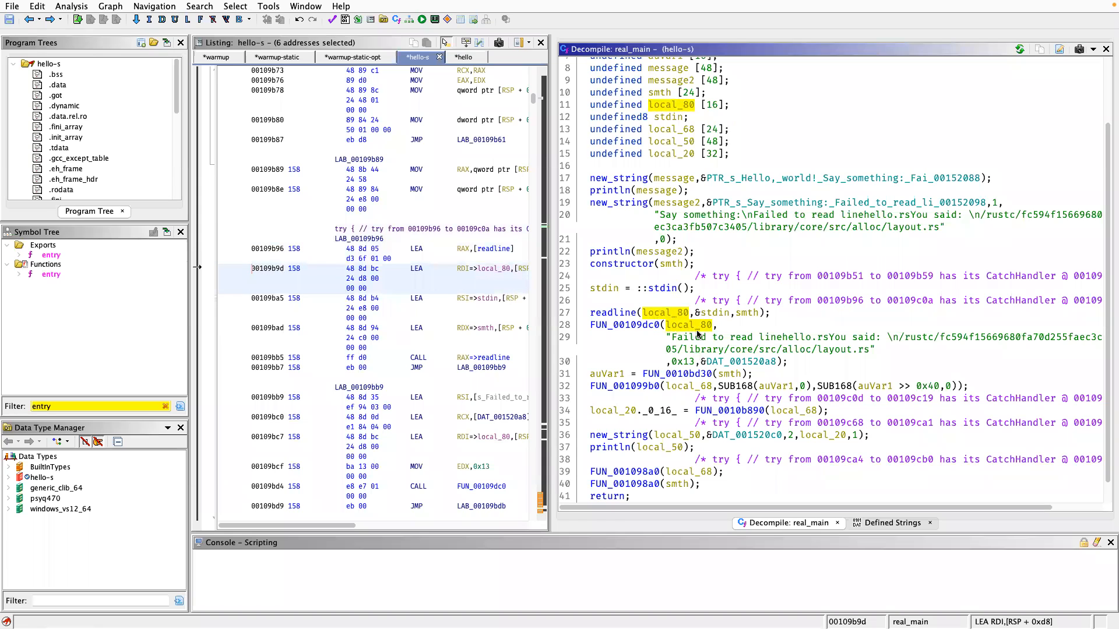
left_click(672, 334)
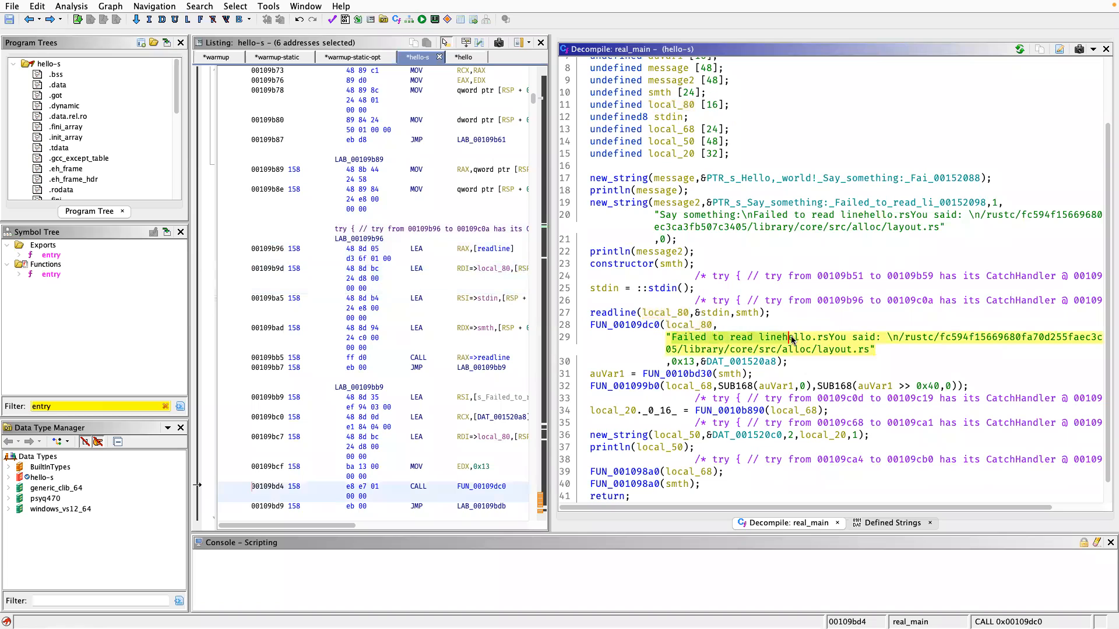
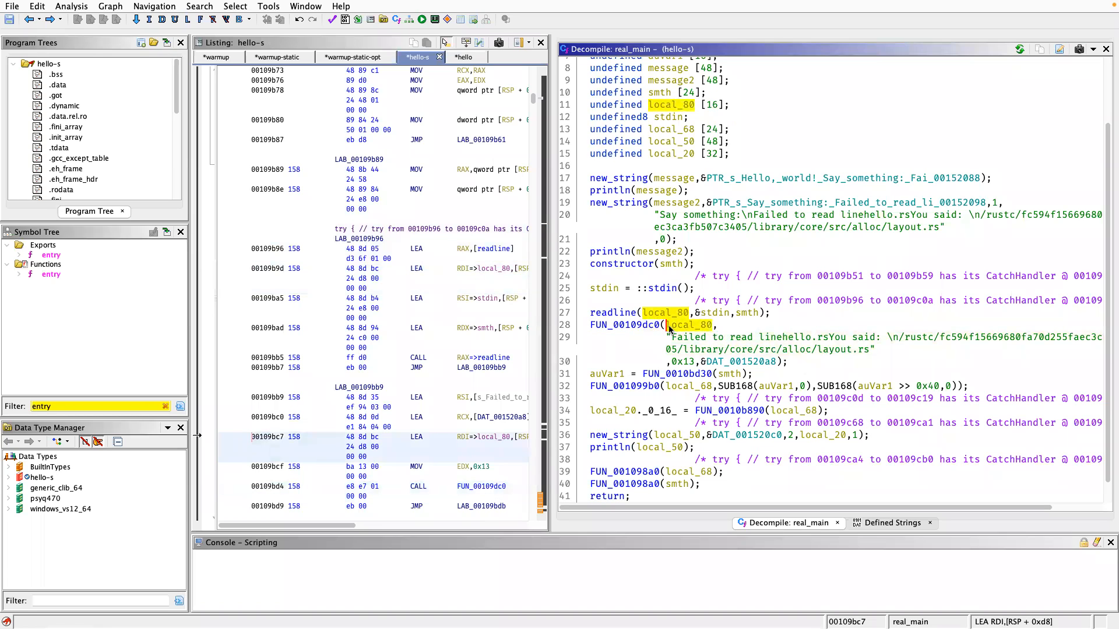
Rename local variable local_80 to result and highlight its uses in the readline call and the call after it.
type("line(")
type("result")
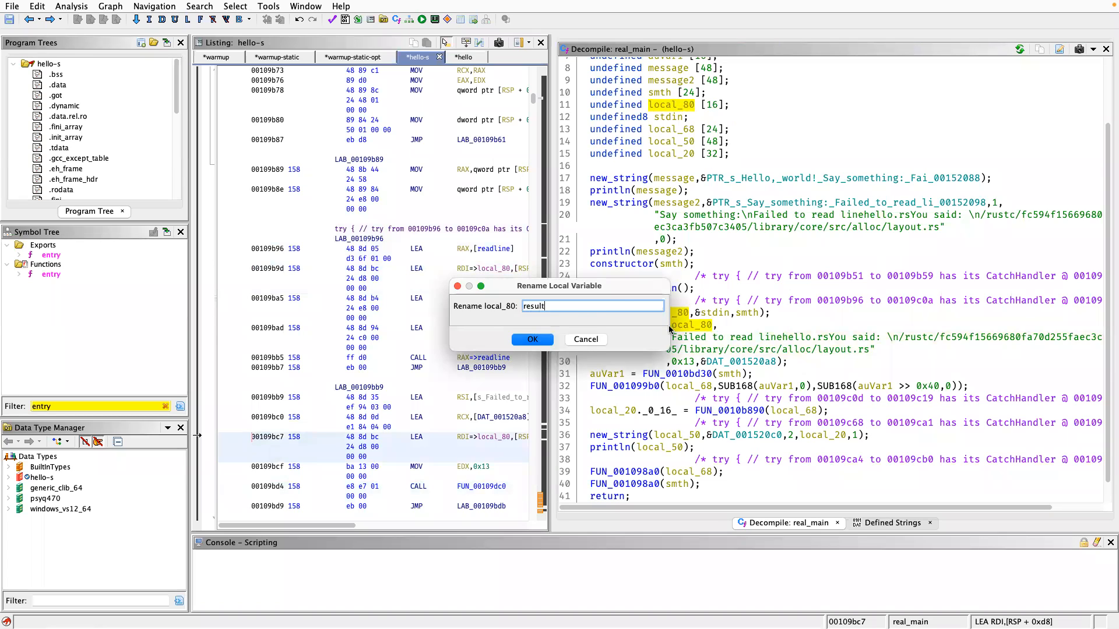
key("Return")
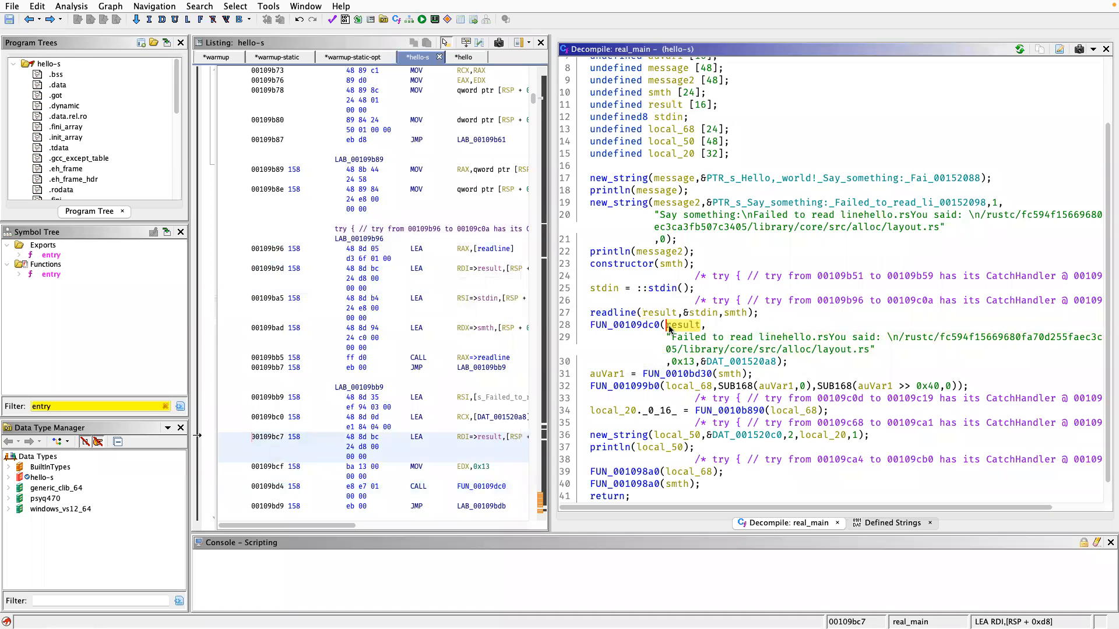
left_click(663, 313)
left_click(669, 325)
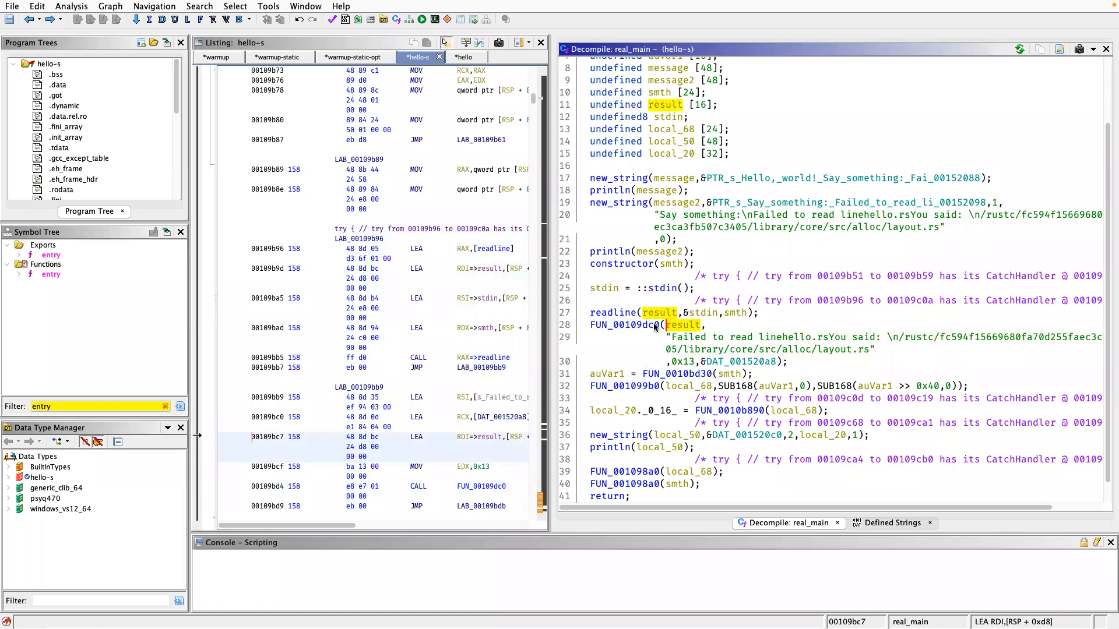
Rename the function FUN_00109dc0, called with result and the "Failed to read line" string, to check_error.
left_click(641, 325)
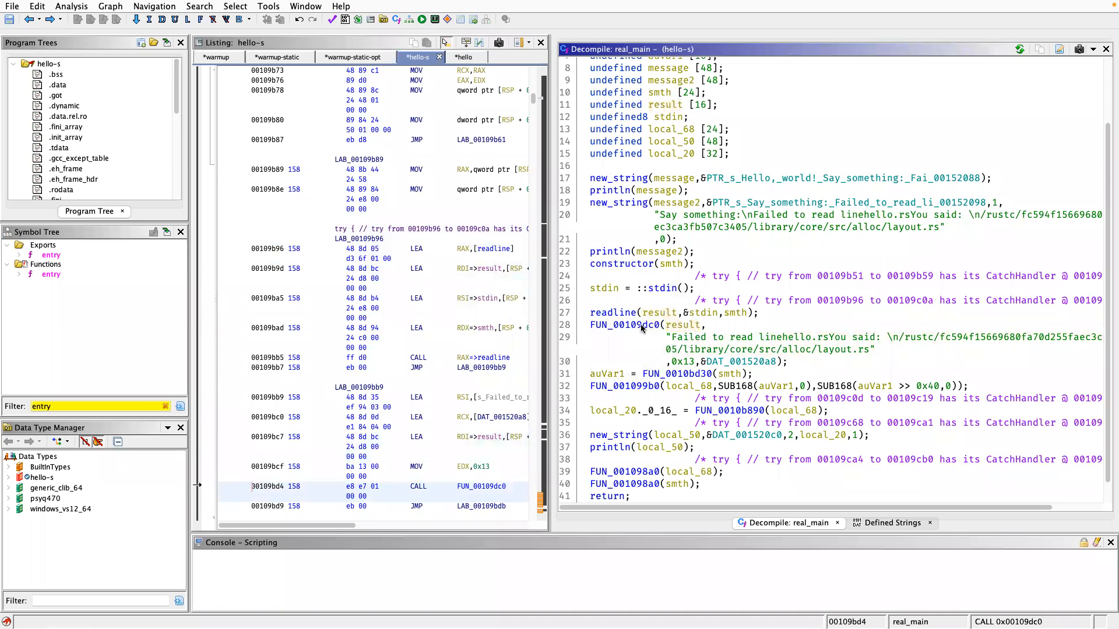
type("lc")
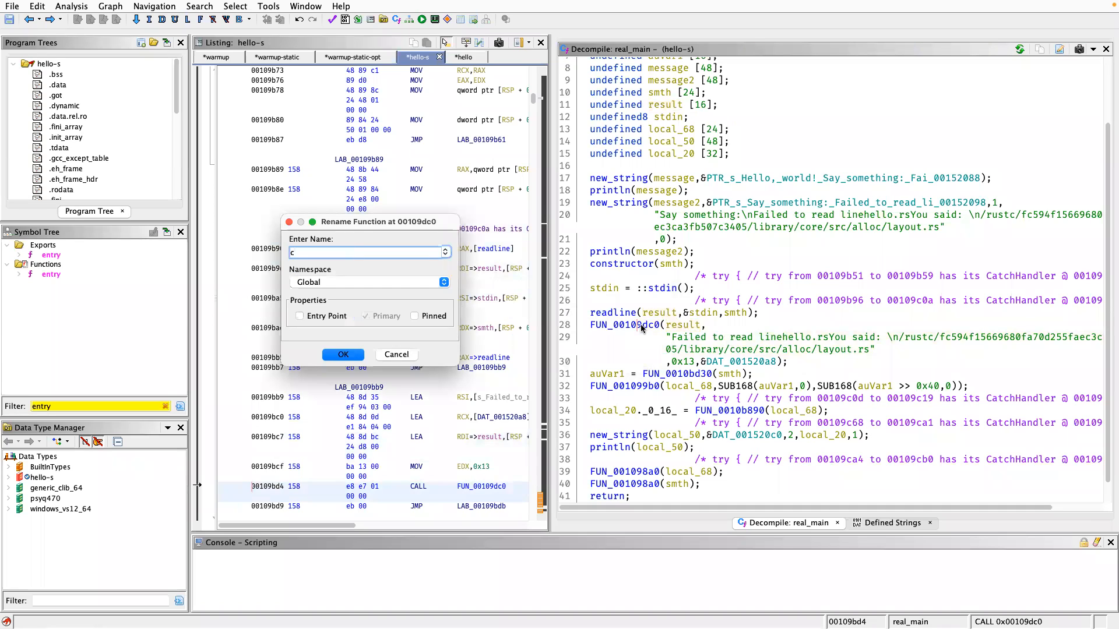
key("Return")
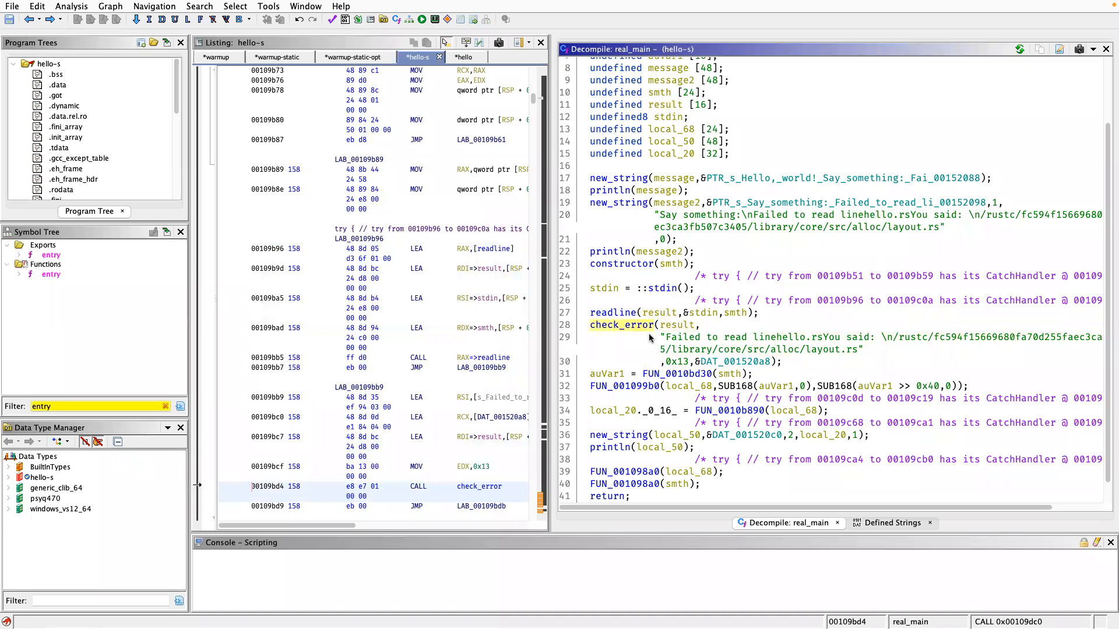
Open check_error and follow its call into FUN_00108770 to examine how the error is handled.
double_click(632, 328)
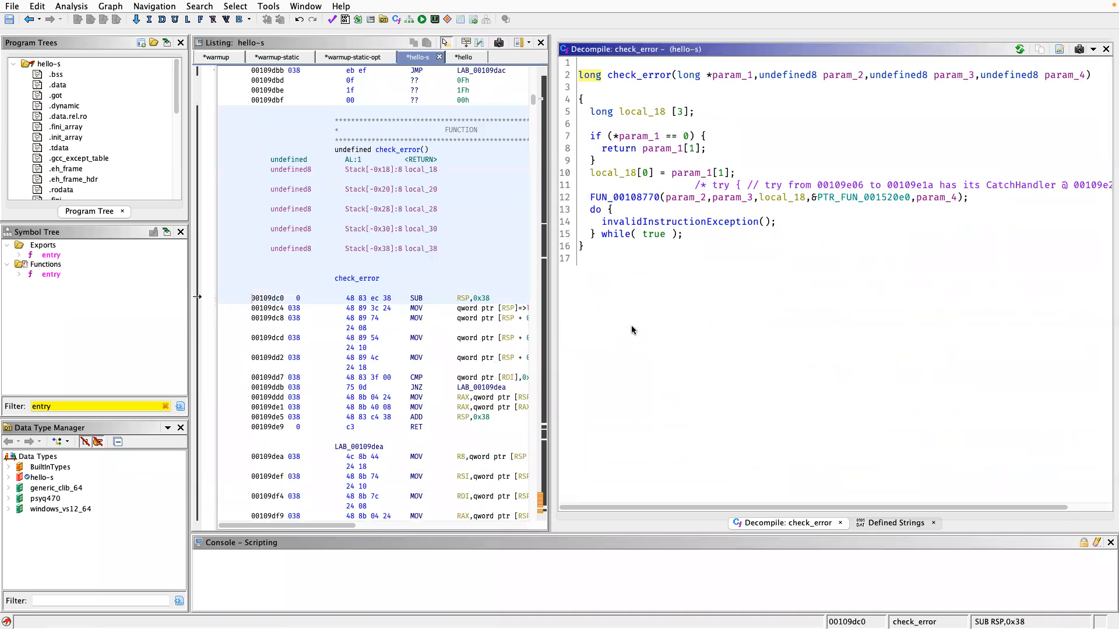
double_click(651, 198)
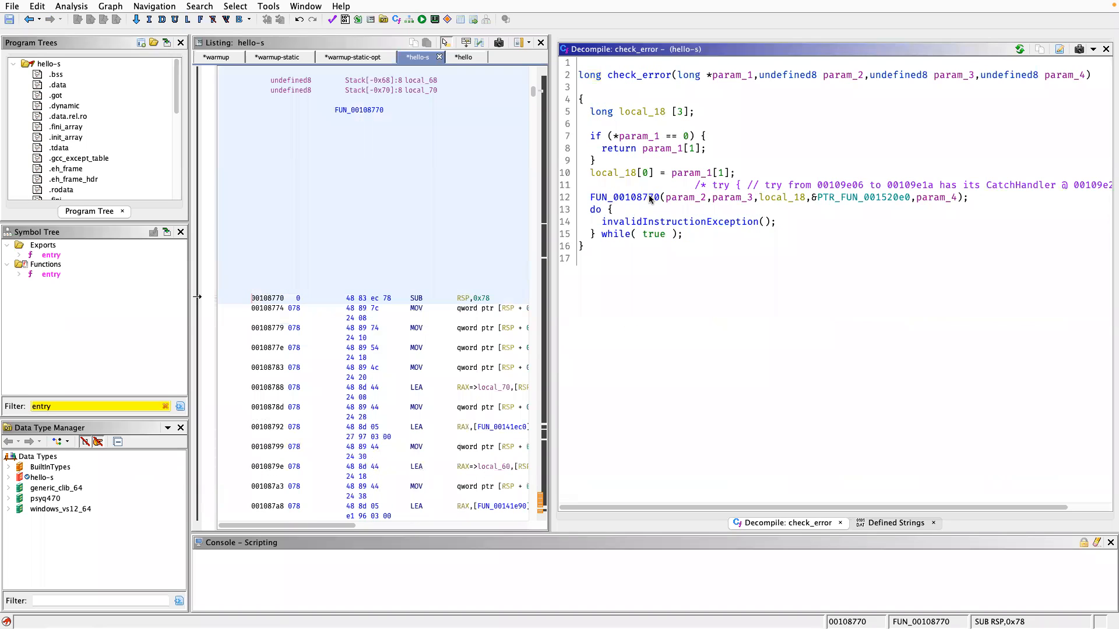
scroll(770, 288, "down", 1)
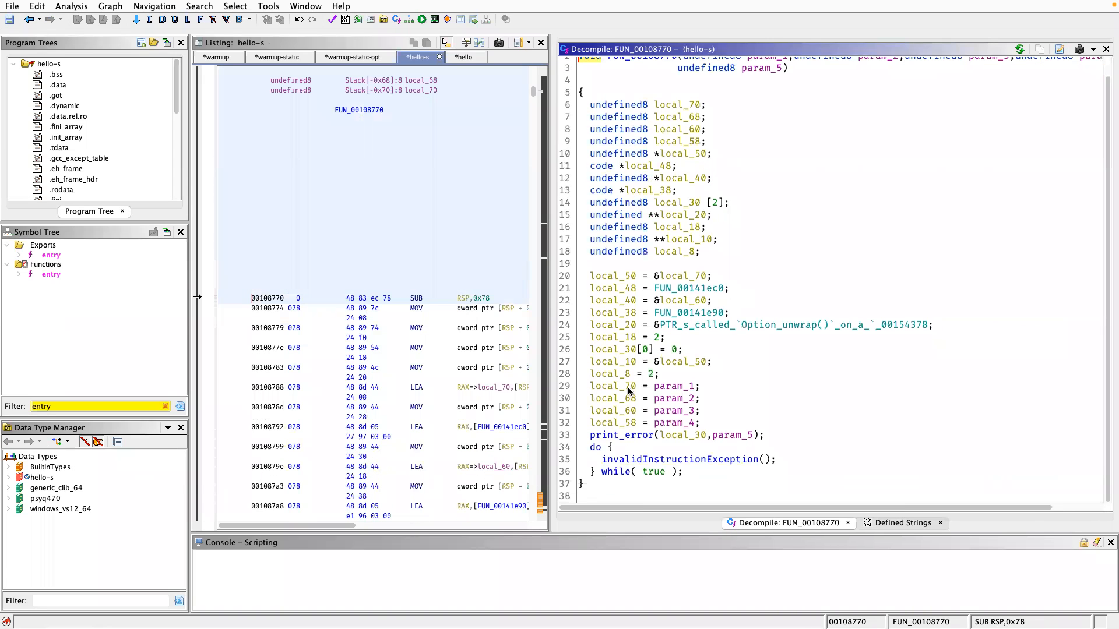
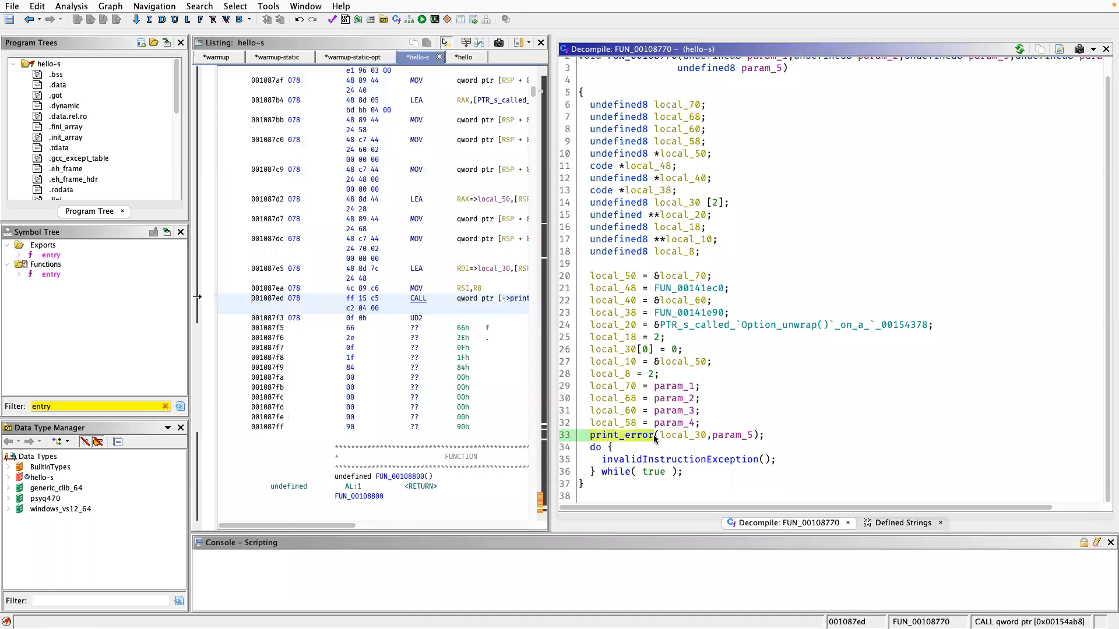
Follow the Option_unwrap() pointer assigned to local_20 to examine the string it references, and return to FUN_00108770 with the listing slightly widened.
left_click(654, 438)
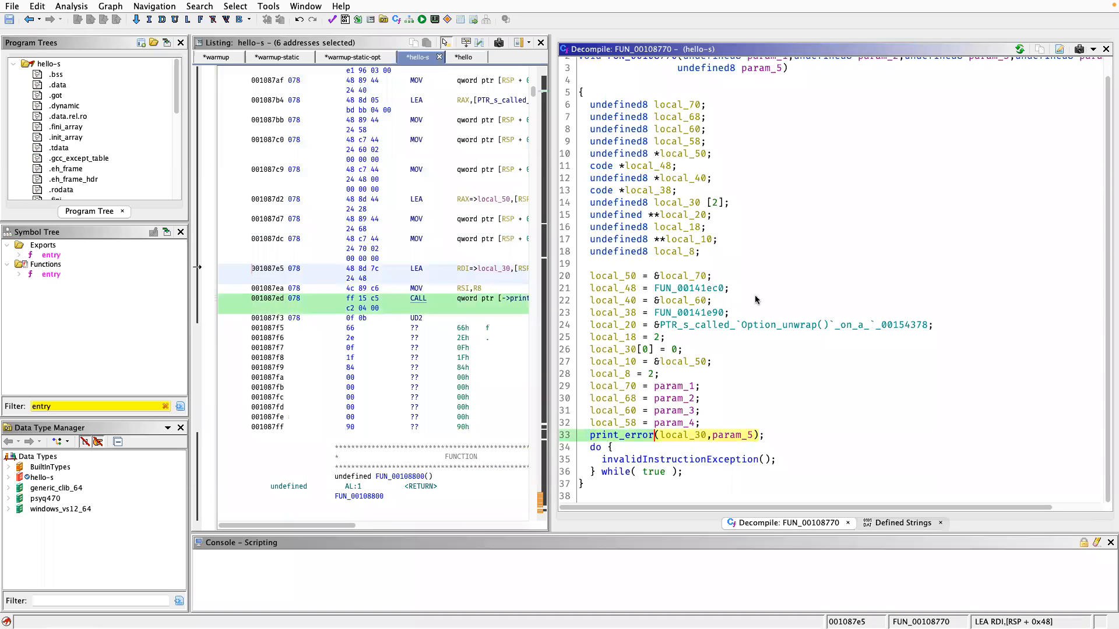
double_click(675, 325)
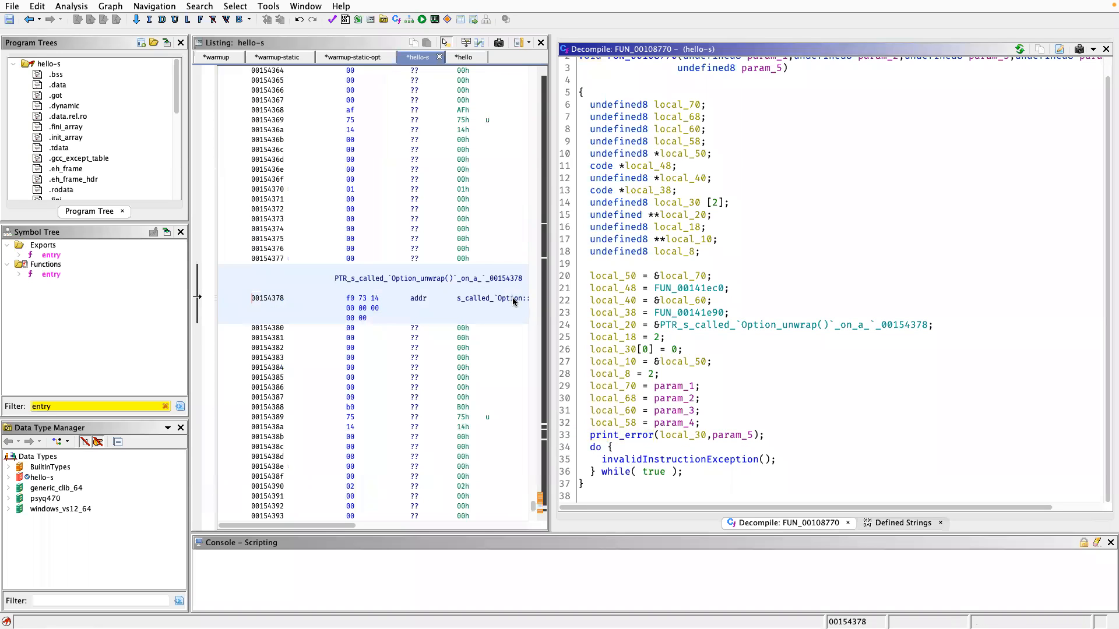
double_click(513, 301)
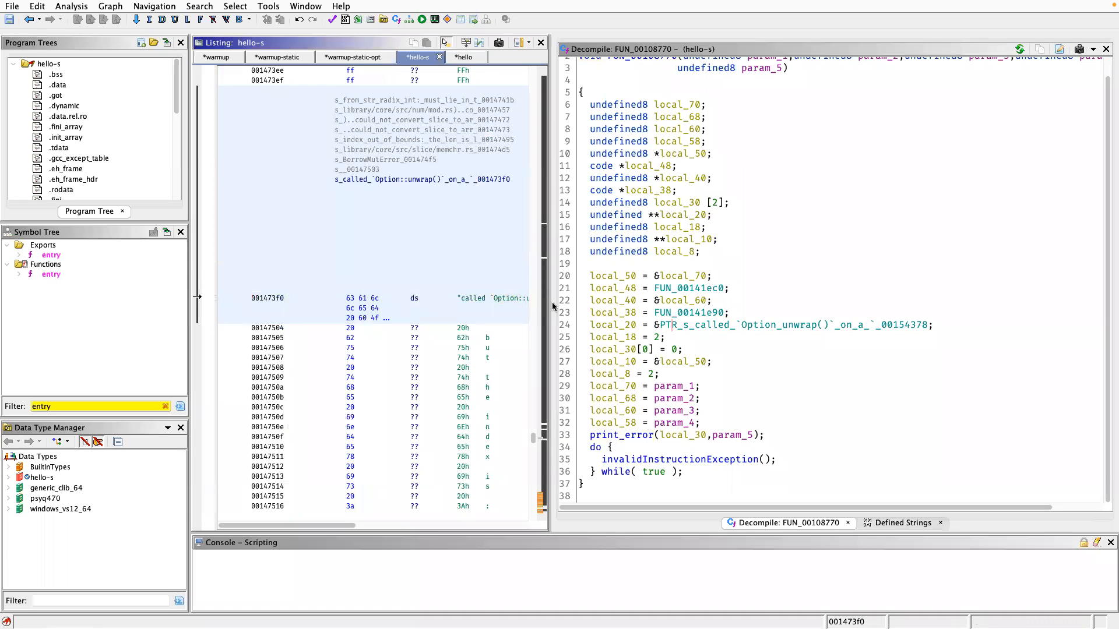
mouse_move(560, 306)
left_mouse_down()
mouse_move(745, 299)
mouse_move(573, 300)
left_mouse_up()
left_click(787, 312)
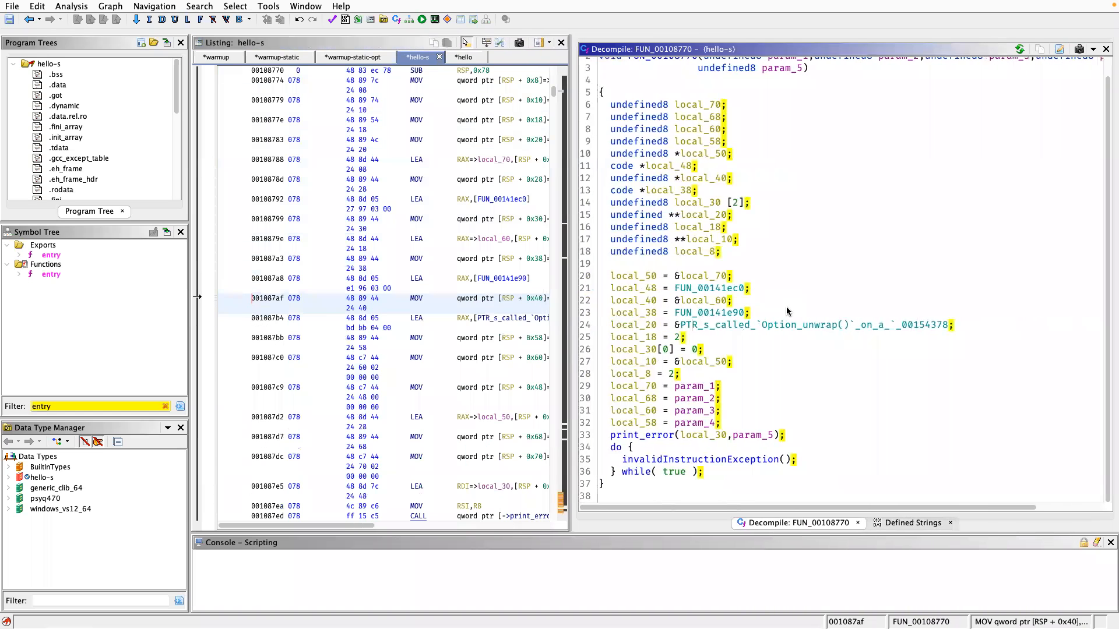
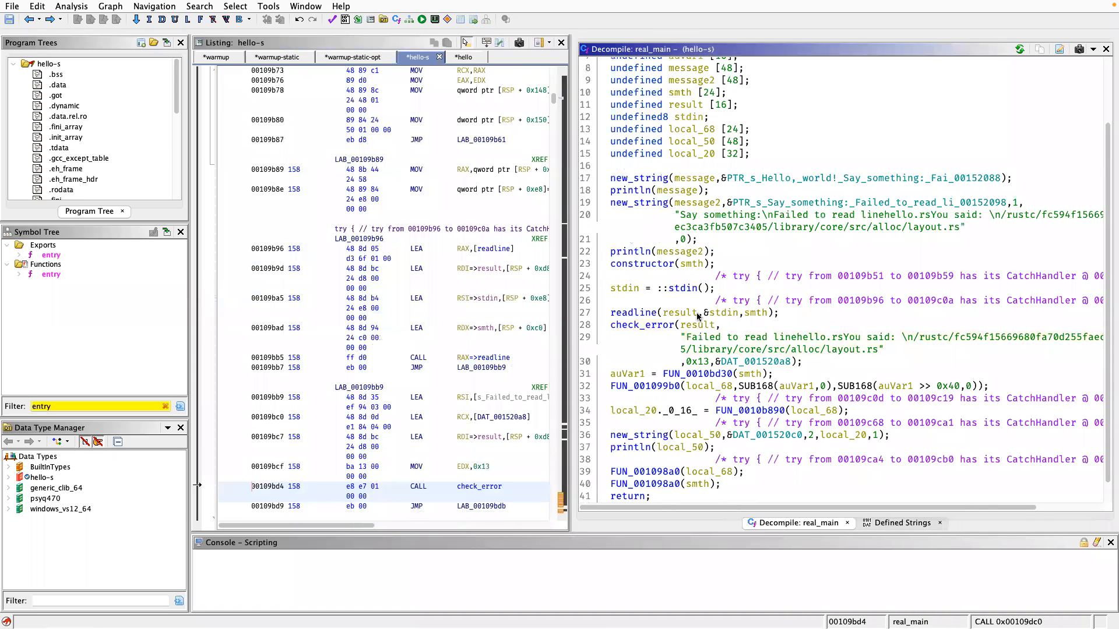
Rename the local variable smth, passed as the third argument to readline in real_main, as input.
left_click(755, 315)
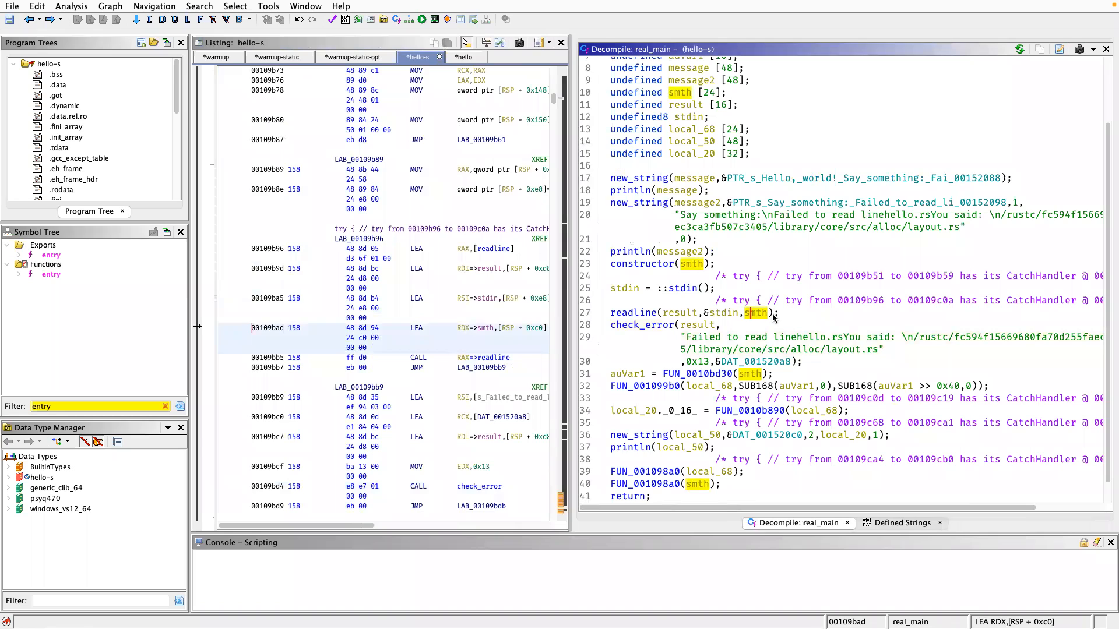
type("lin")
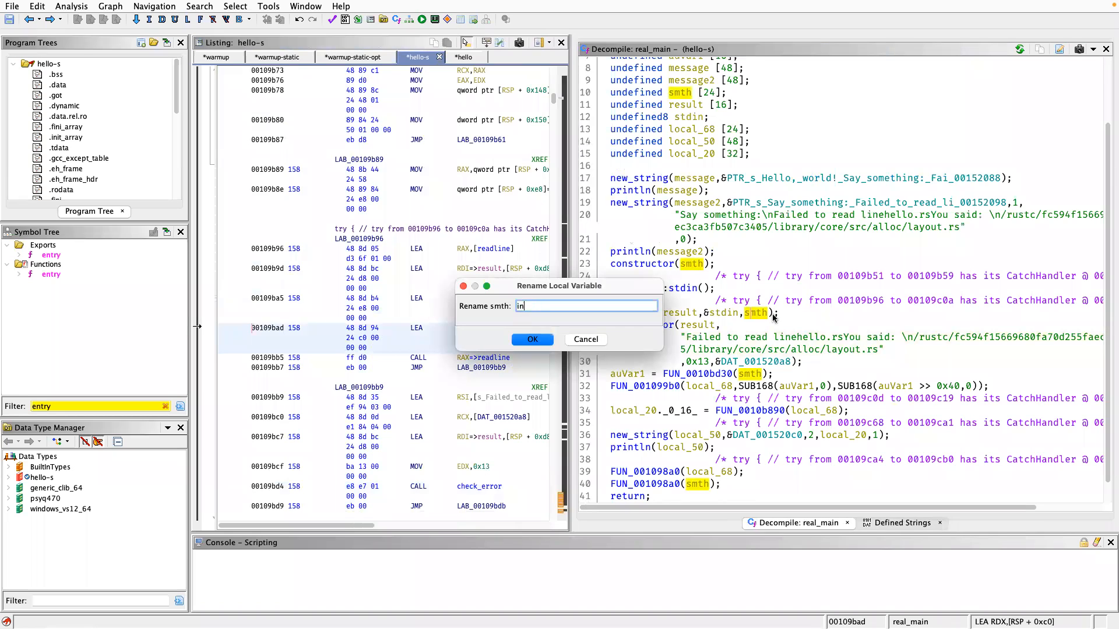
key("Return")
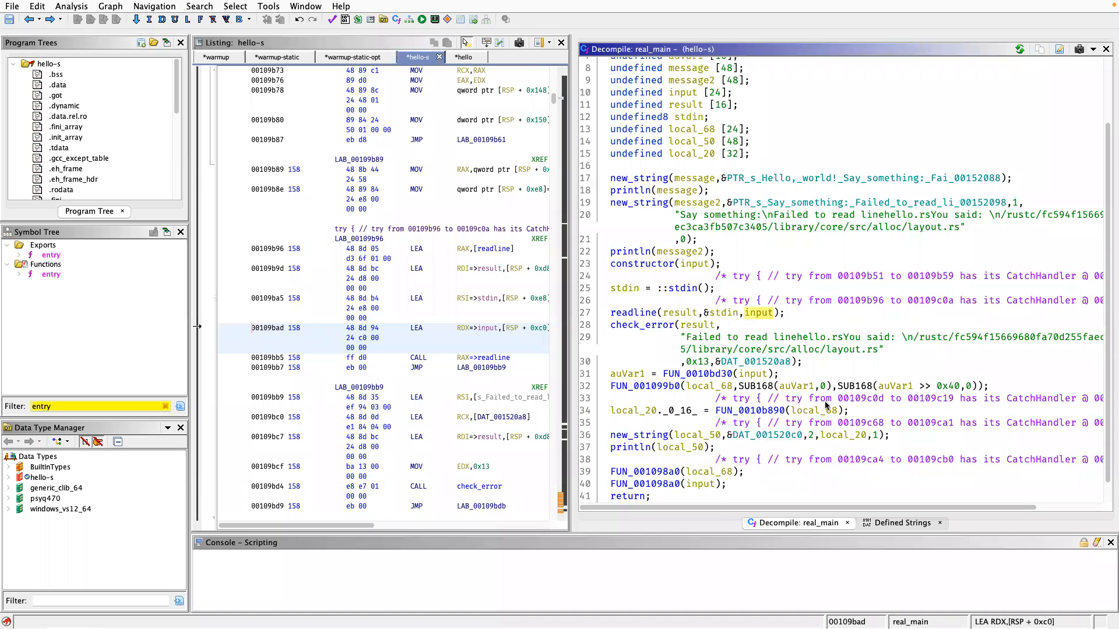
scroll(822, 467, "down", 1)
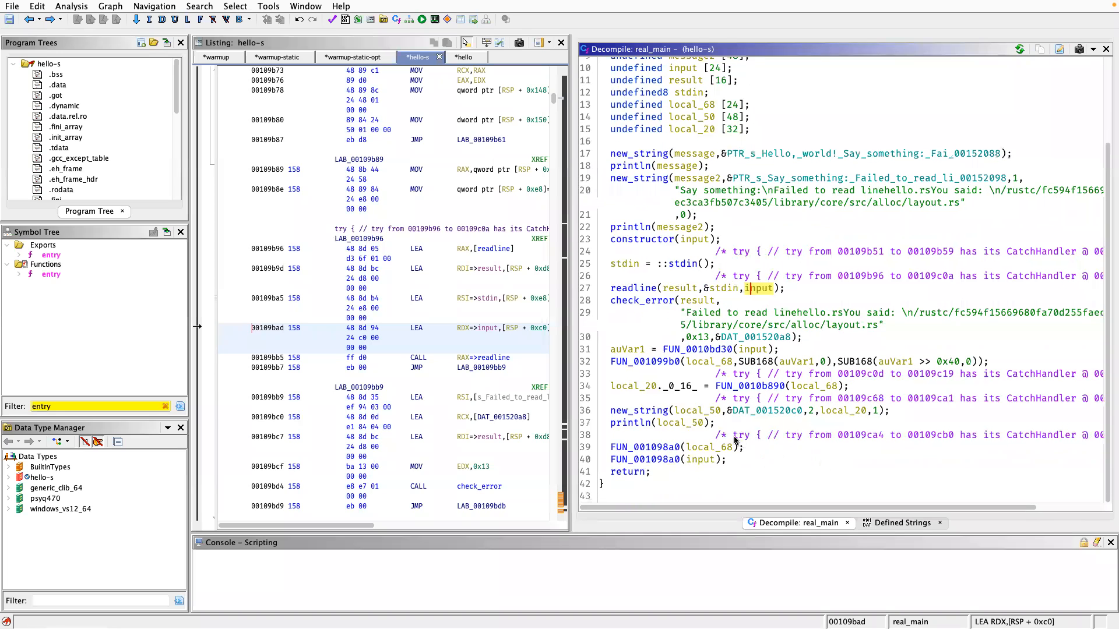
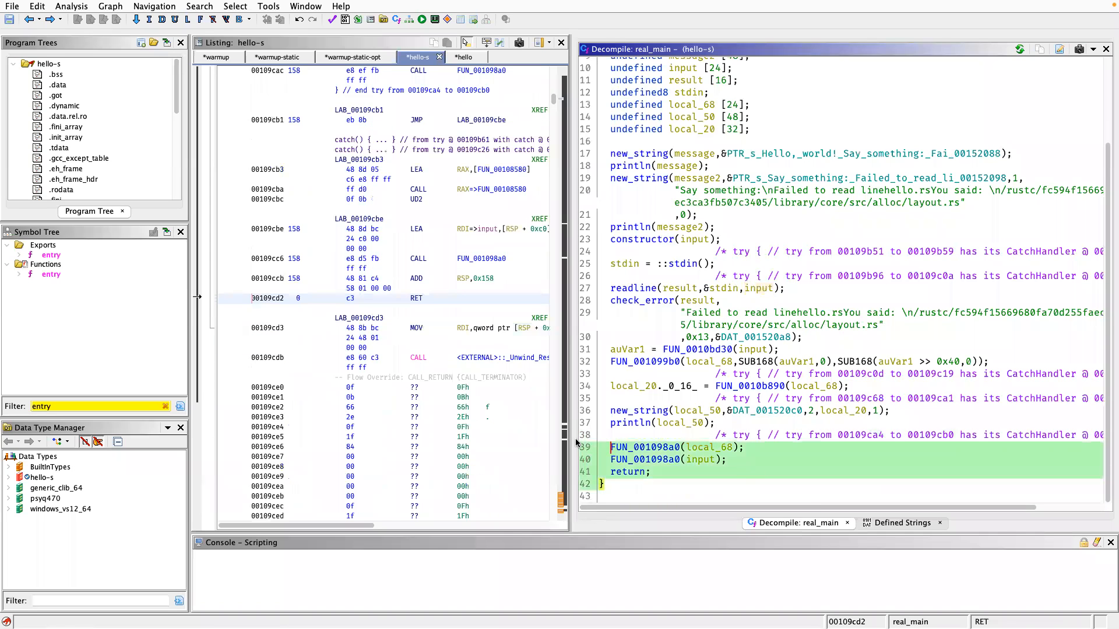
Highlight the uses of FUN_001098a0 at the end of real_main and check the function's signature.
left_click(635, 448)
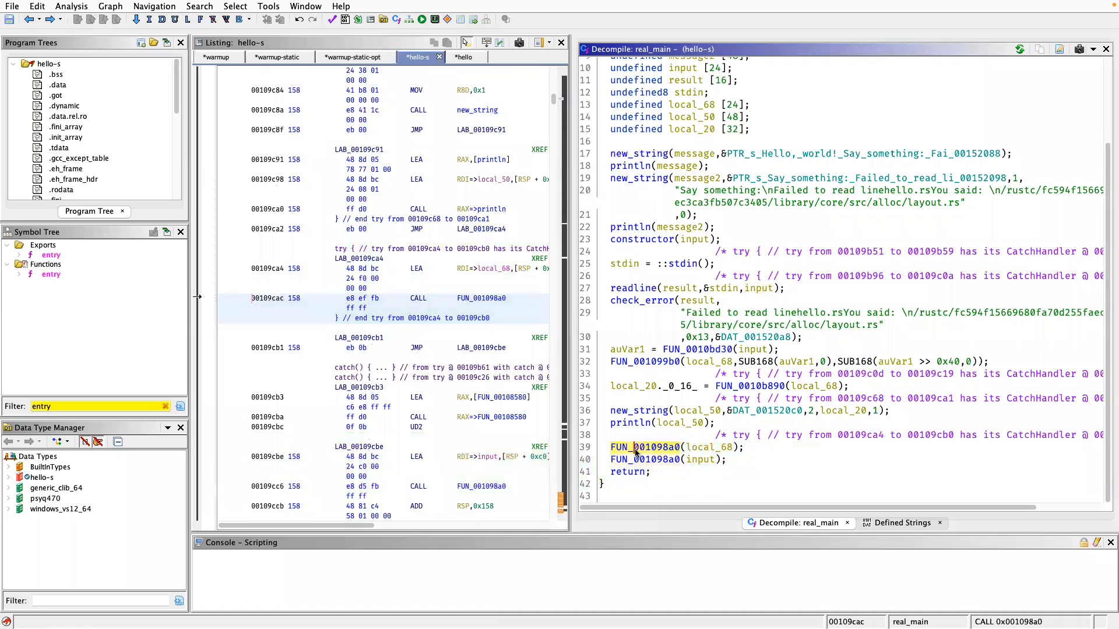
left_click(653, 458)
left_click(653, 450)
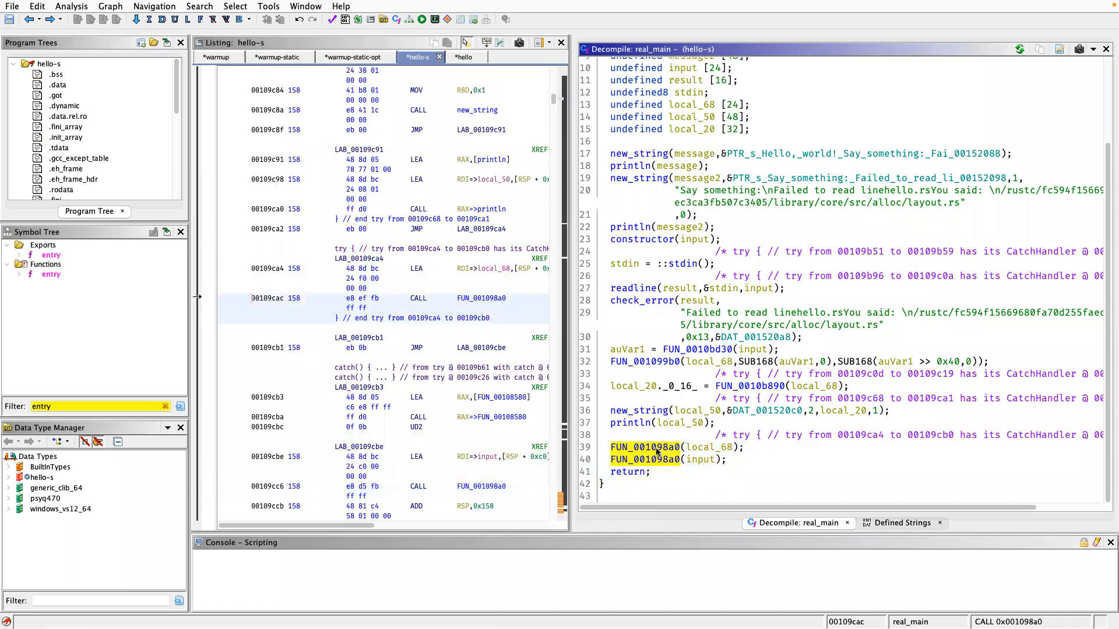
mouse_move(651, 461)
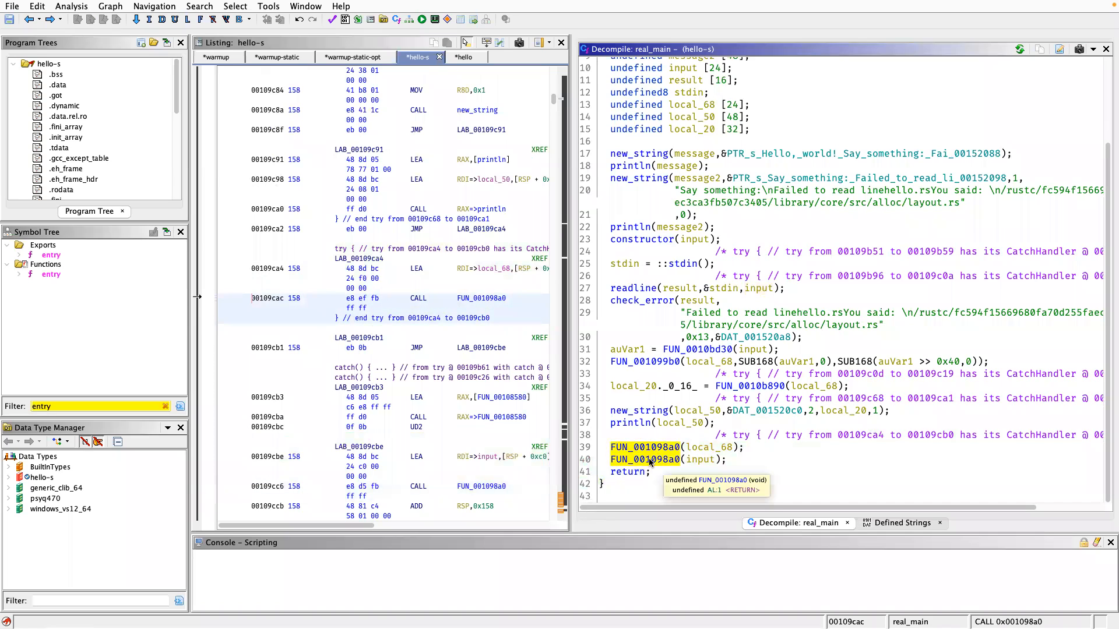
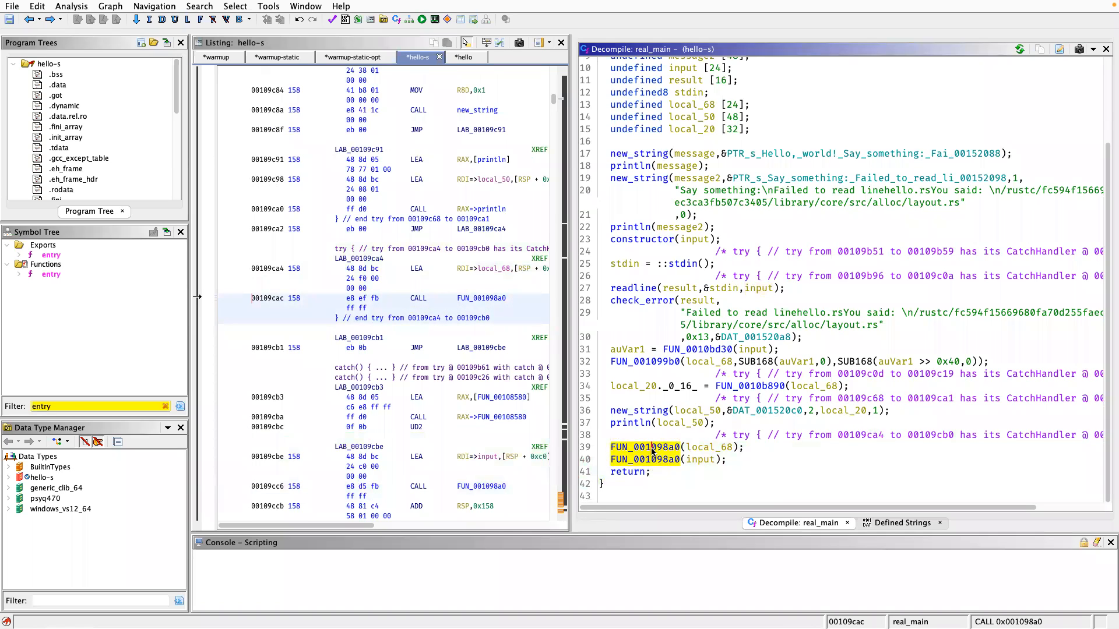
Rename the function FUN_001098a0, called at the end of real_main, as cleanup.
type("lcleanu")
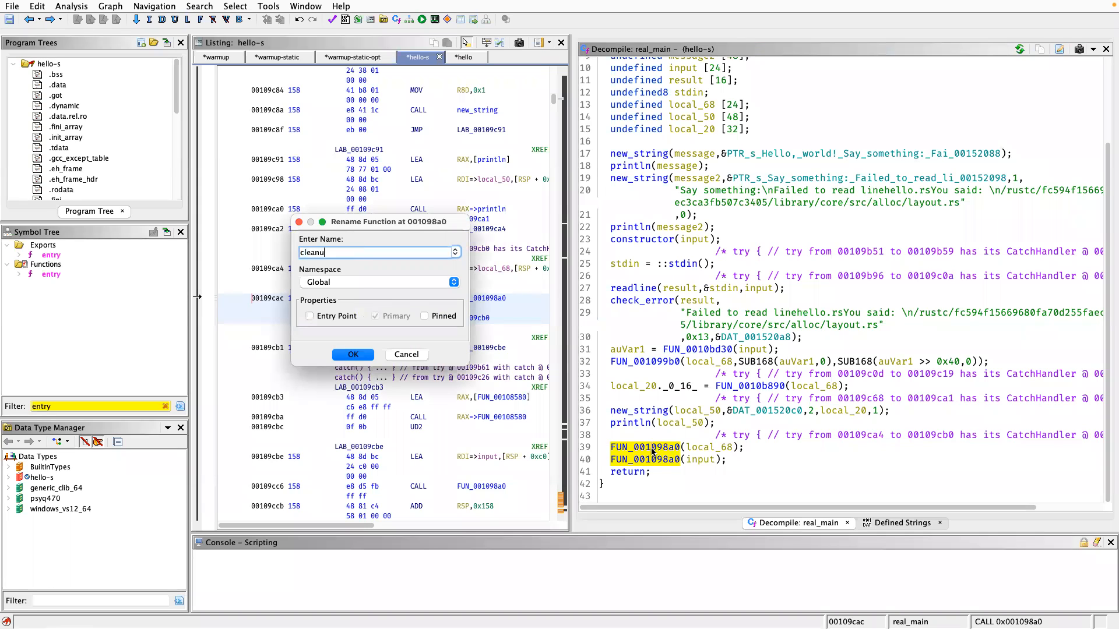
type("p")
key("Return")
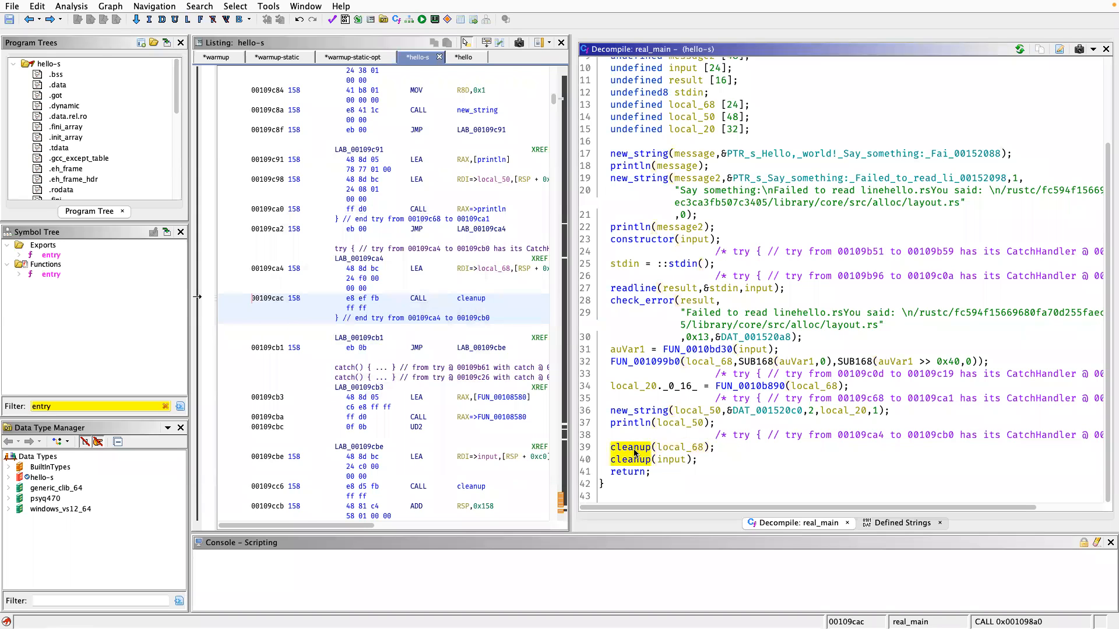
Follow the chain of nested calls inside cleanup, from FUN_001098d0 through FUN_0010b650 down to the code of FUN_0010a090.
double_click(634, 454)
left_click(655, 137)
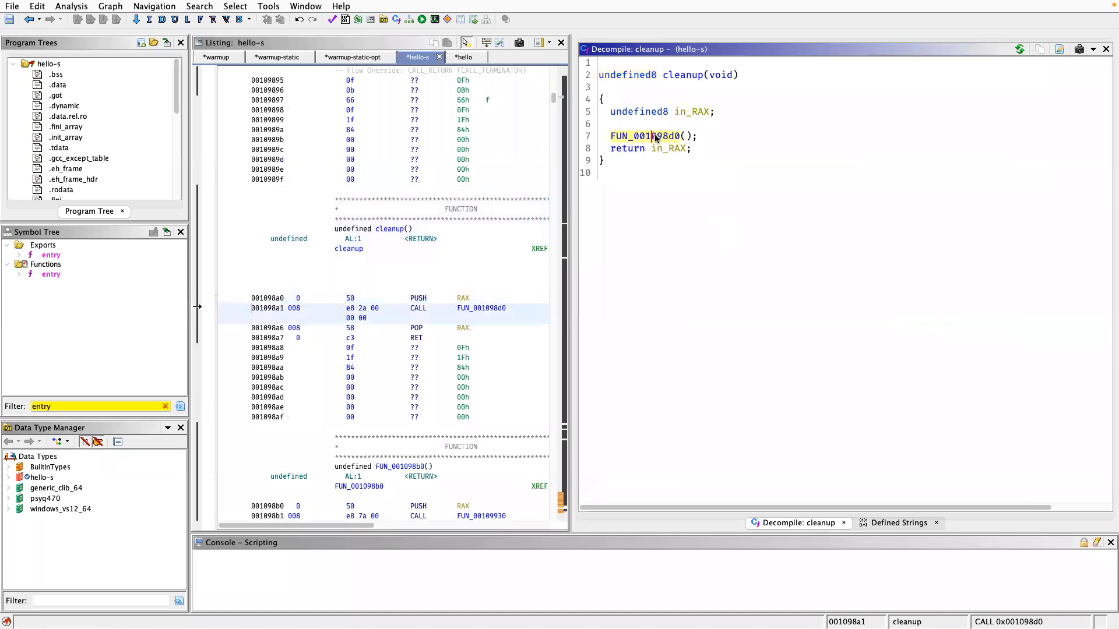
double_click(655, 138)
left_click(658, 135)
double_click(659, 125)
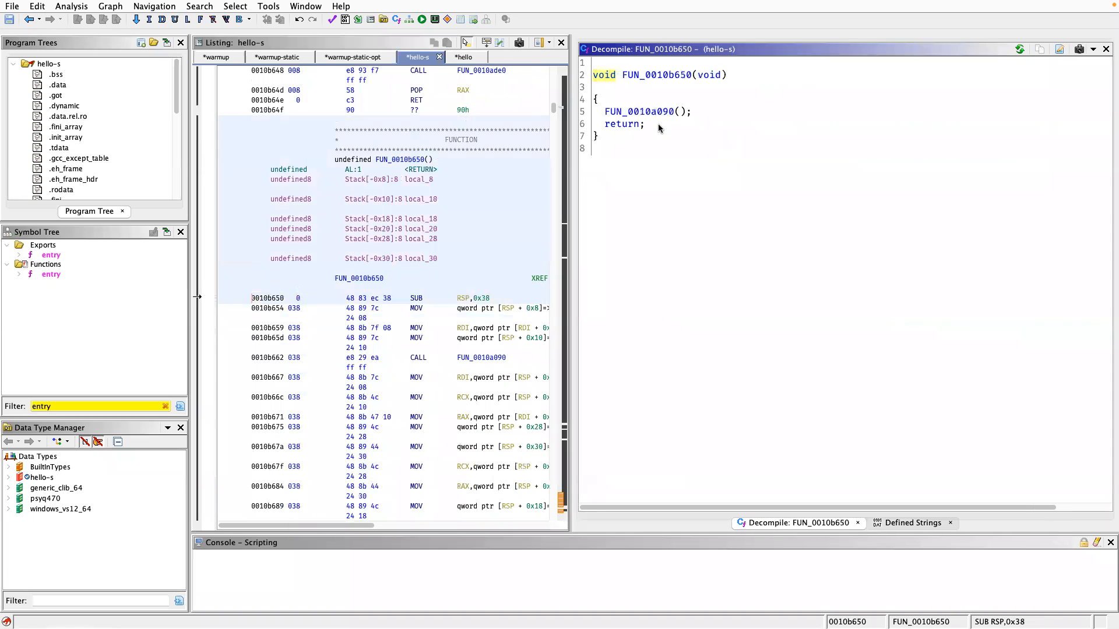
left_click(658, 111)
double_click(658, 112)
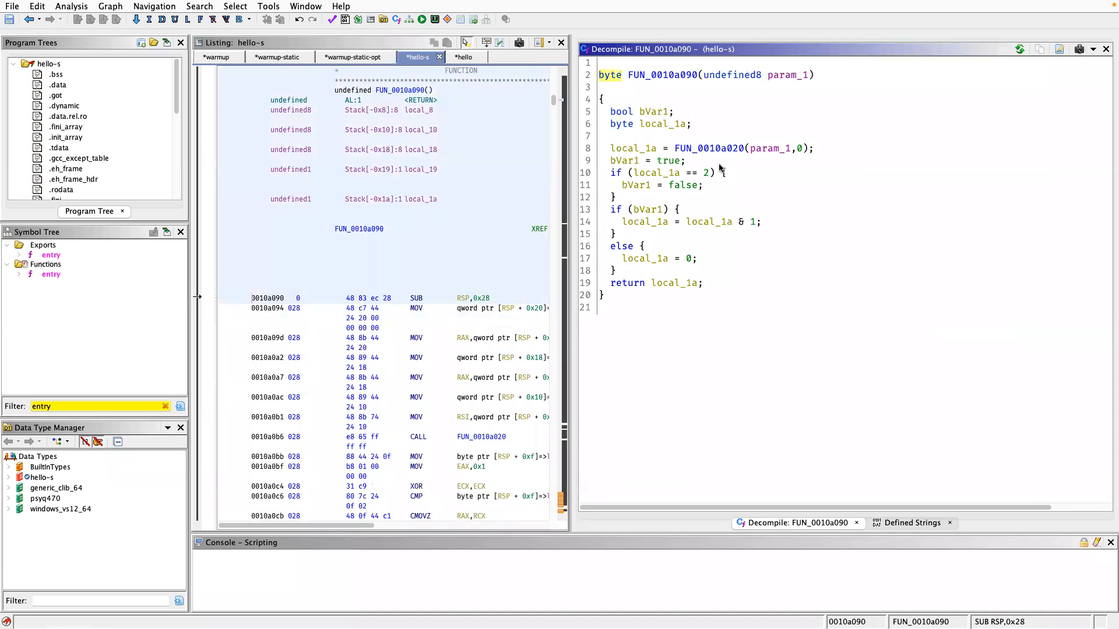
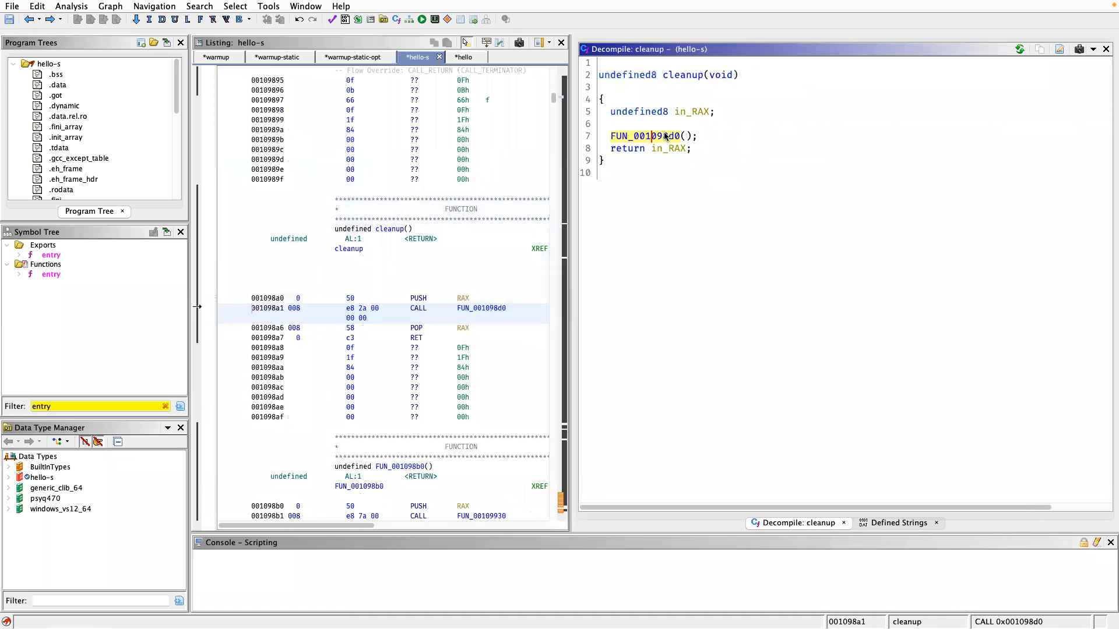
Trace the nested calls from cleanup down to FUN_0010a020, and return to its caller FUN_0010a090 to highlight the uses of local_1a.
double_click(665, 135)
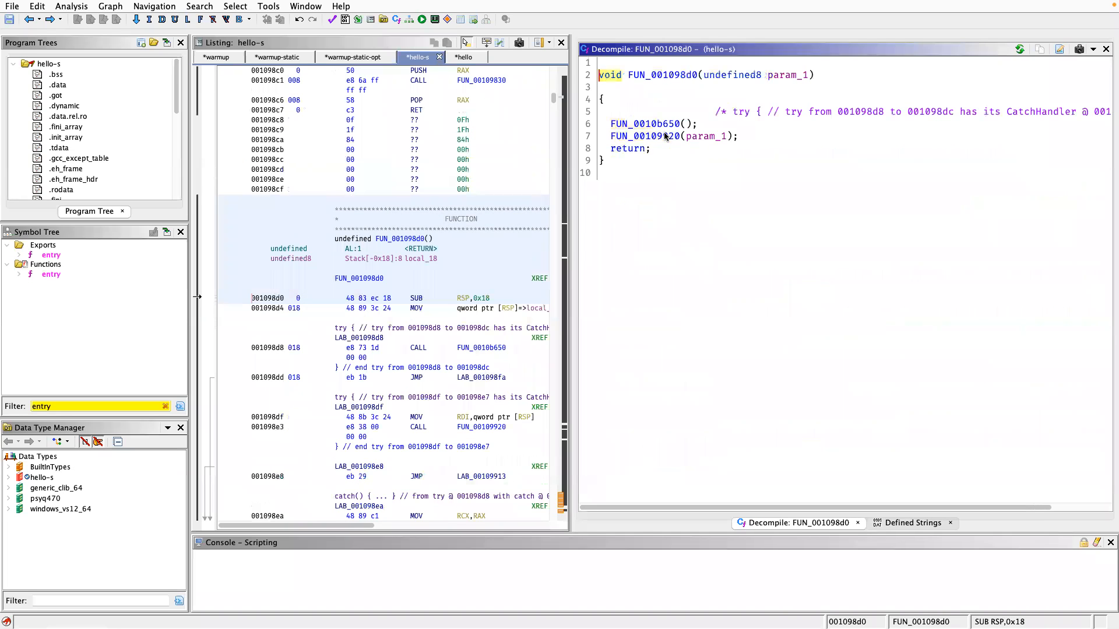
double_click(657, 123)
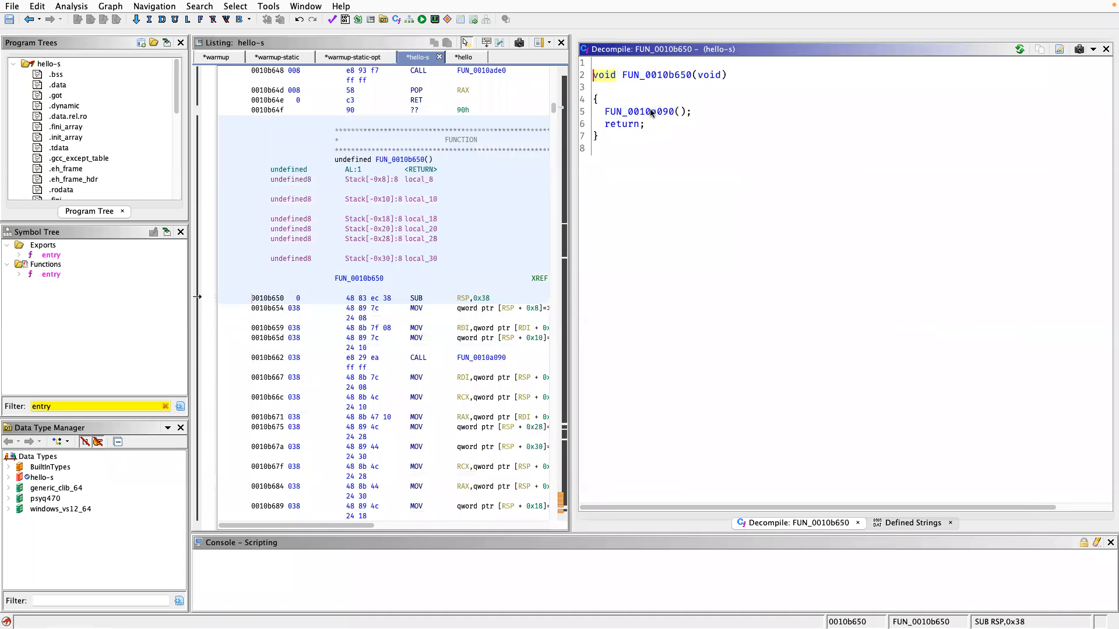
double_click(651, 111)
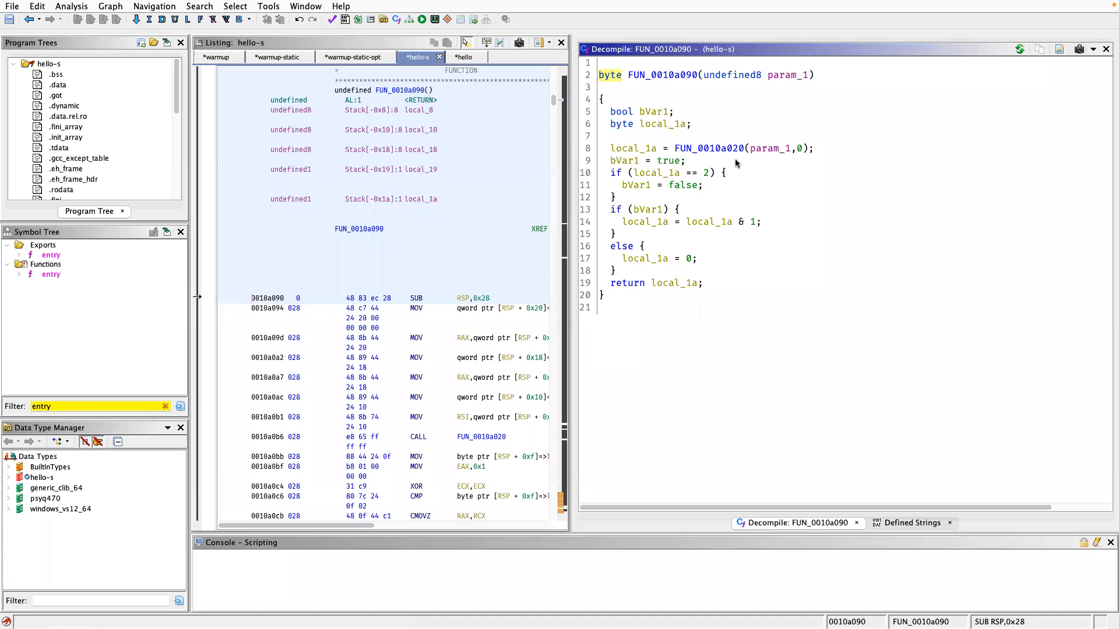
double_click(707, 147)
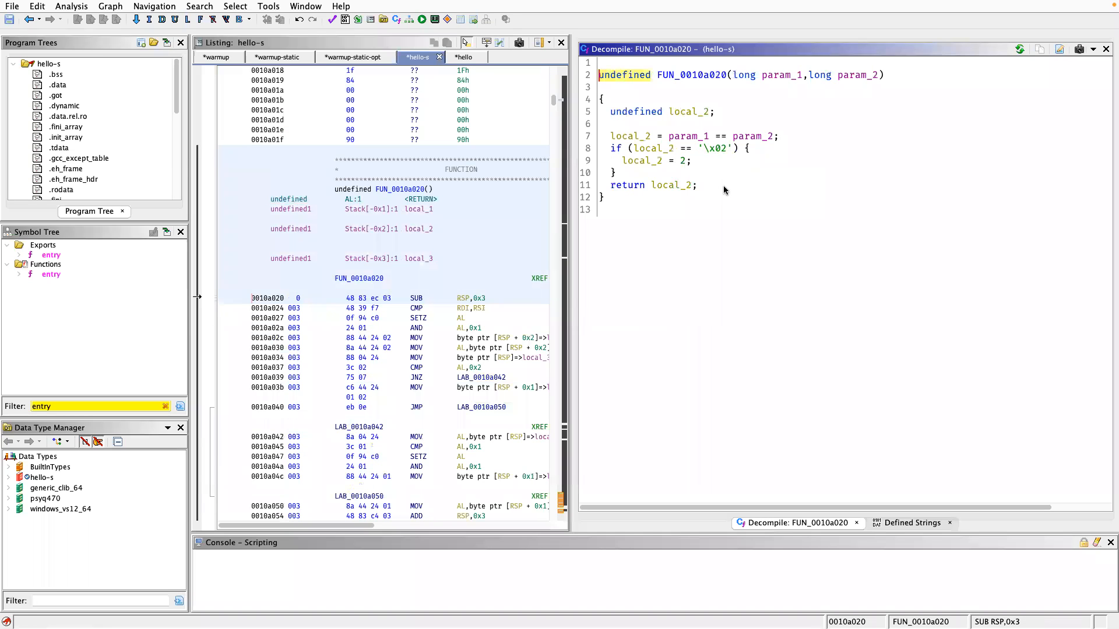
key("alt+Left")
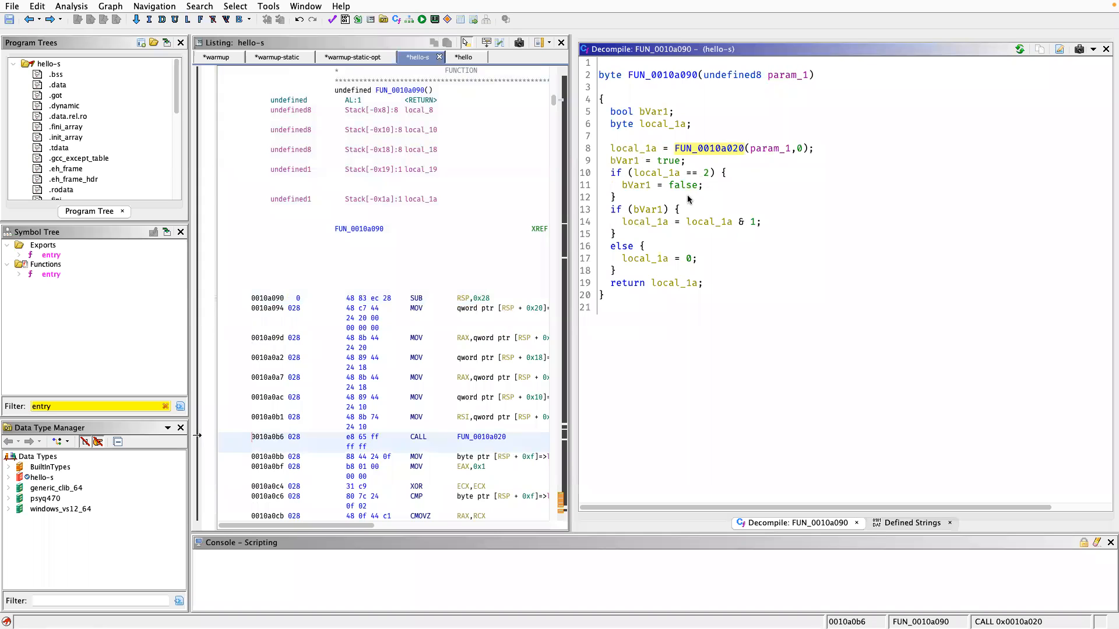
left_click(657, 174)
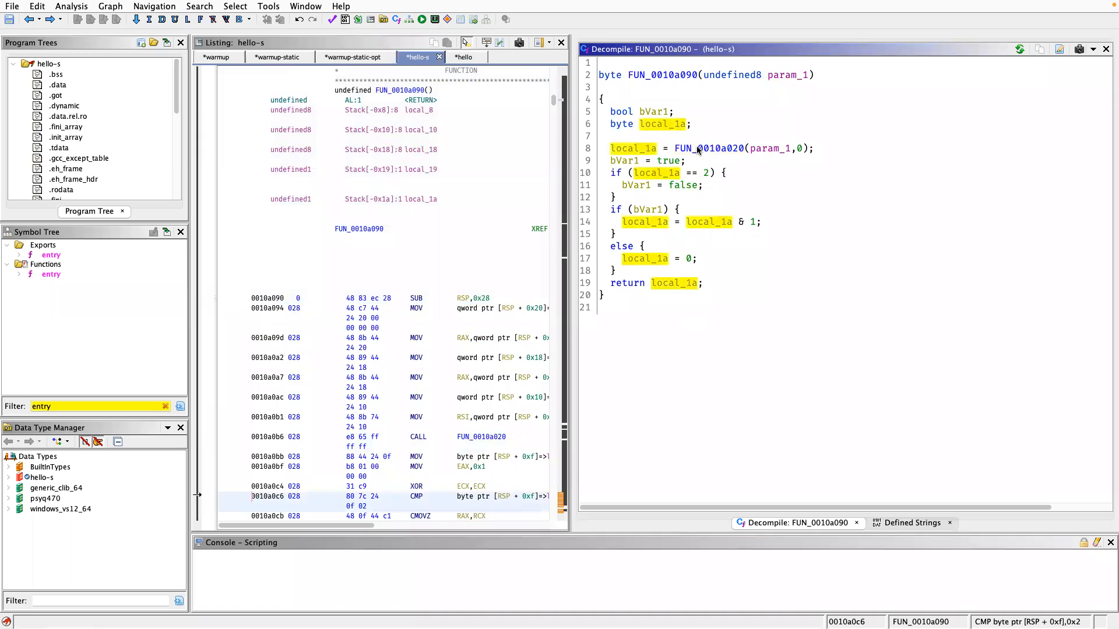
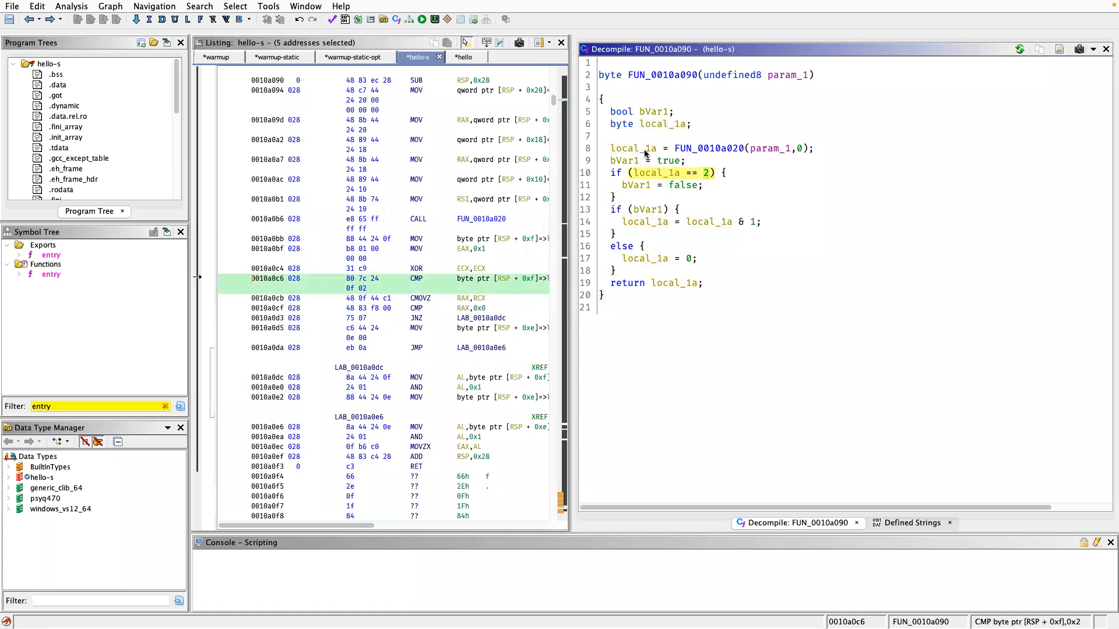
Highlight every use of local_1a, starting from its assignment by the FUN_0010a020 call.
left_click(641, 150)
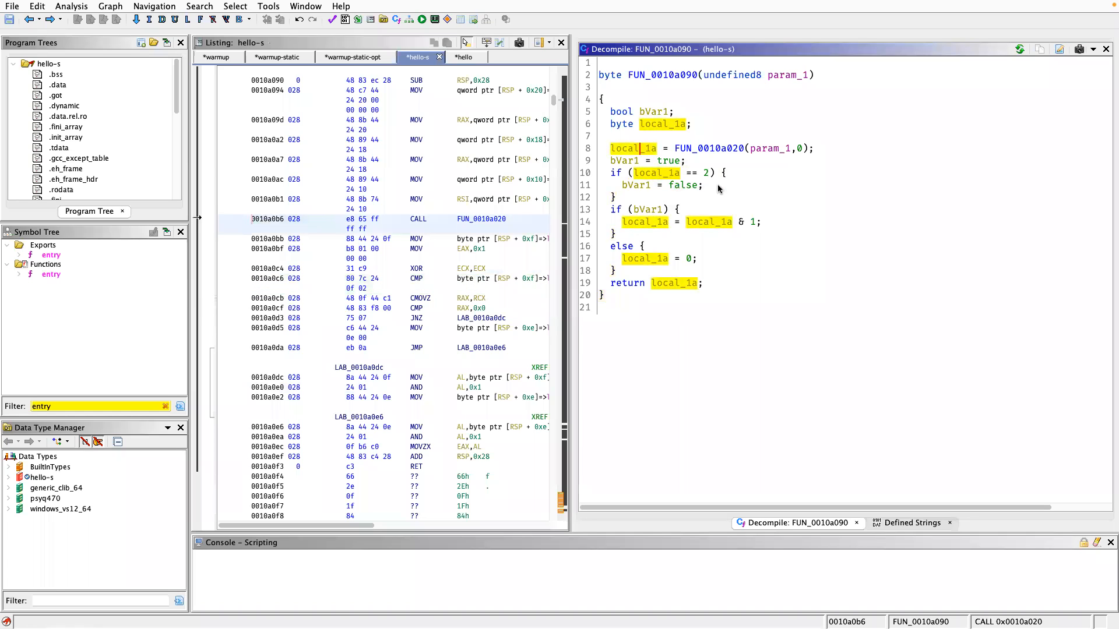
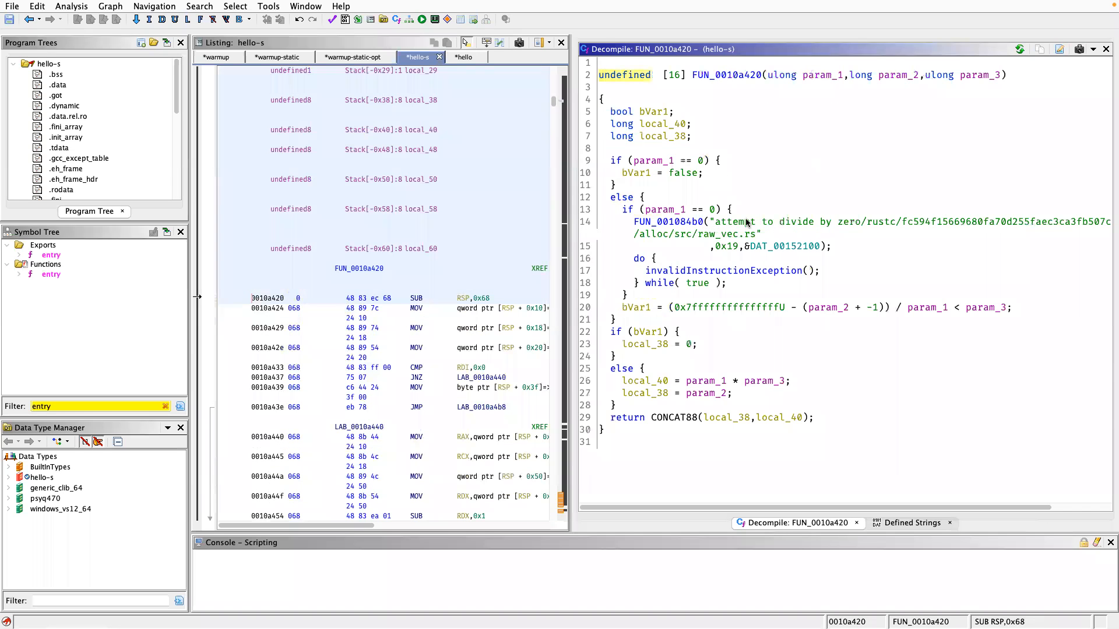
Inspect the data details of the "attempt to divide by zero" string passed to FUN_001084b0 in FUN_0010a420.
mouse_move(746, 223)
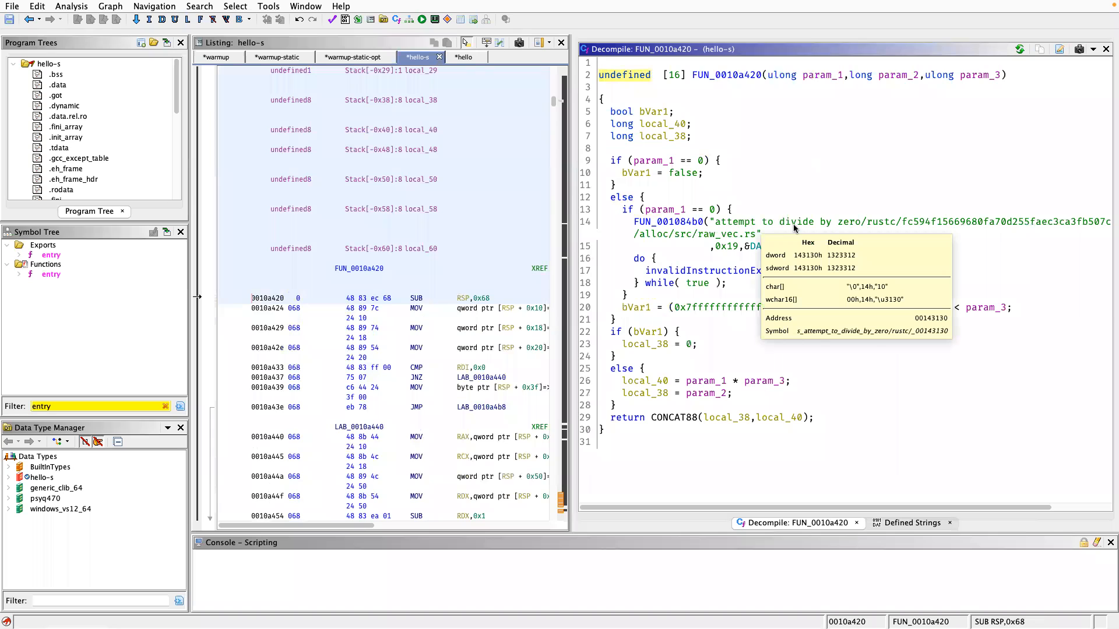
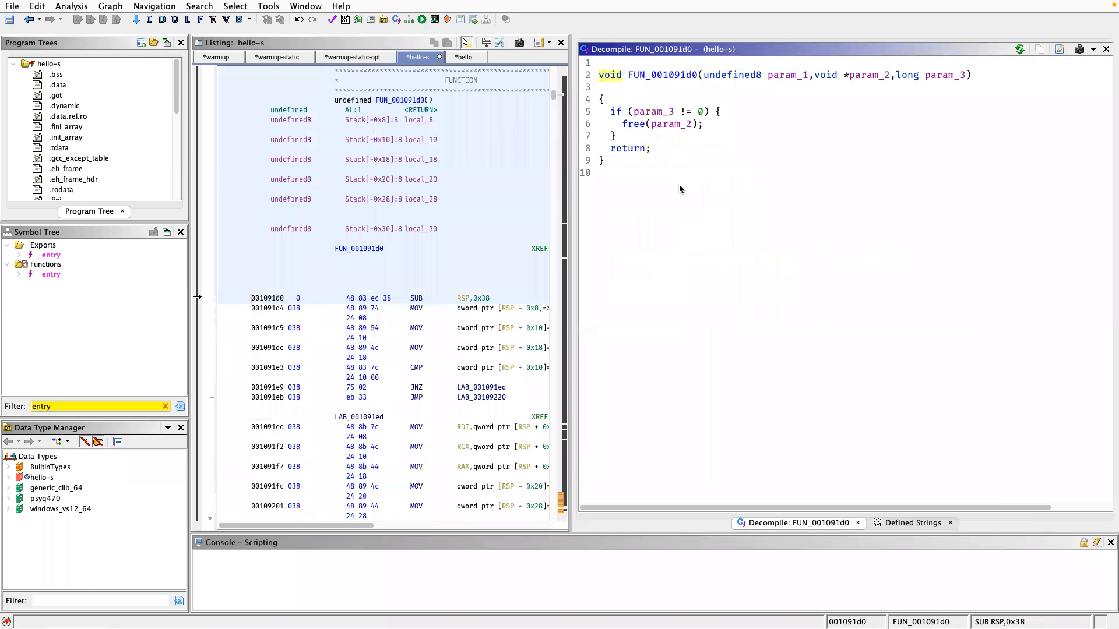
Locate the call to free in FUN_001091d0 within the disassembly listing.
left_click(639, 127)
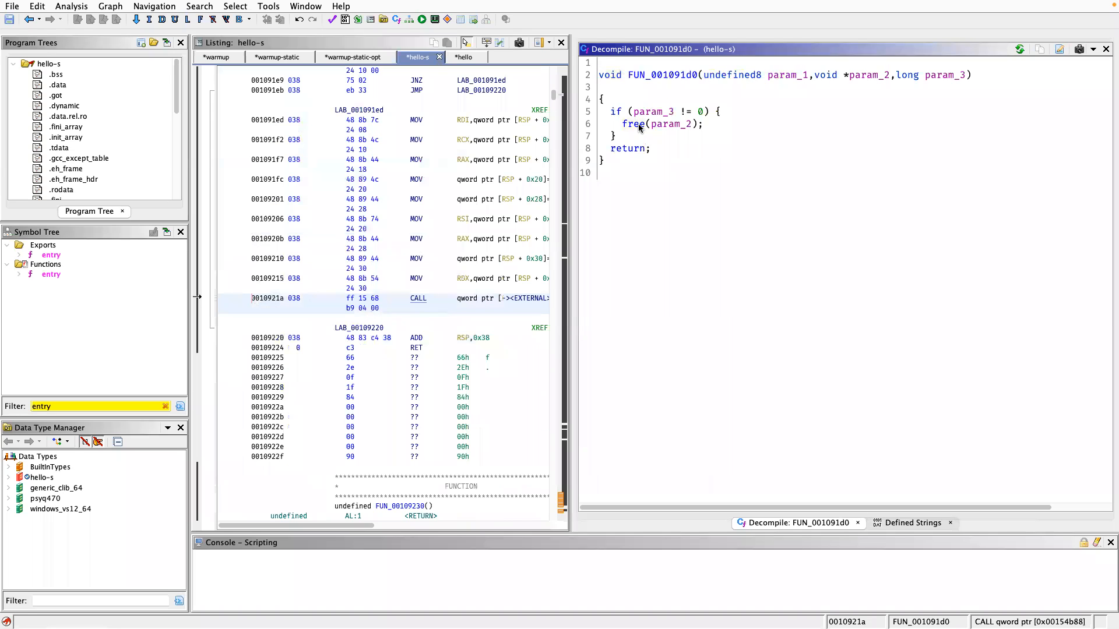
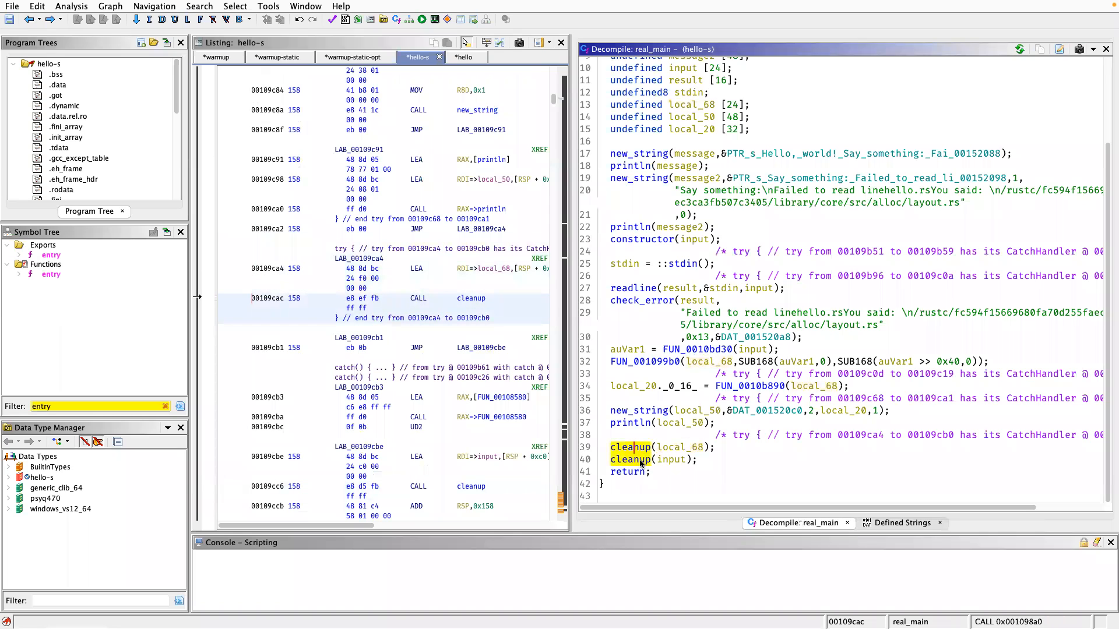
Examine the still unnamed calls FUN_0010bd30 and FUN_001099b0 in real_main, locating each in the disassembly listing.
mouse_move(641, 462)
left_click(695, 351)
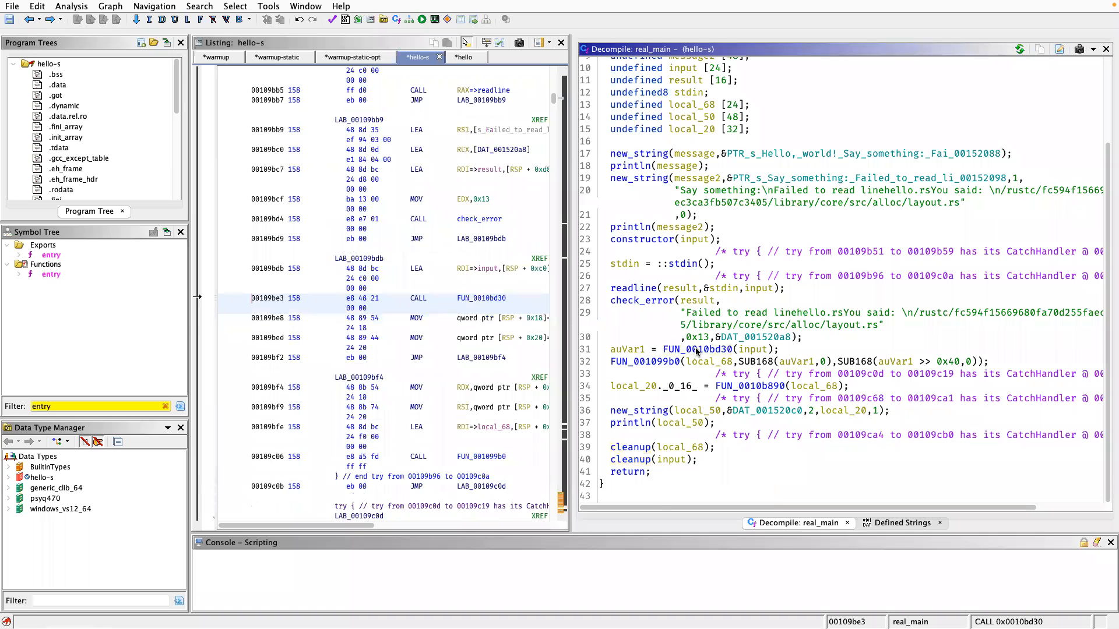
left_click(660, 362)
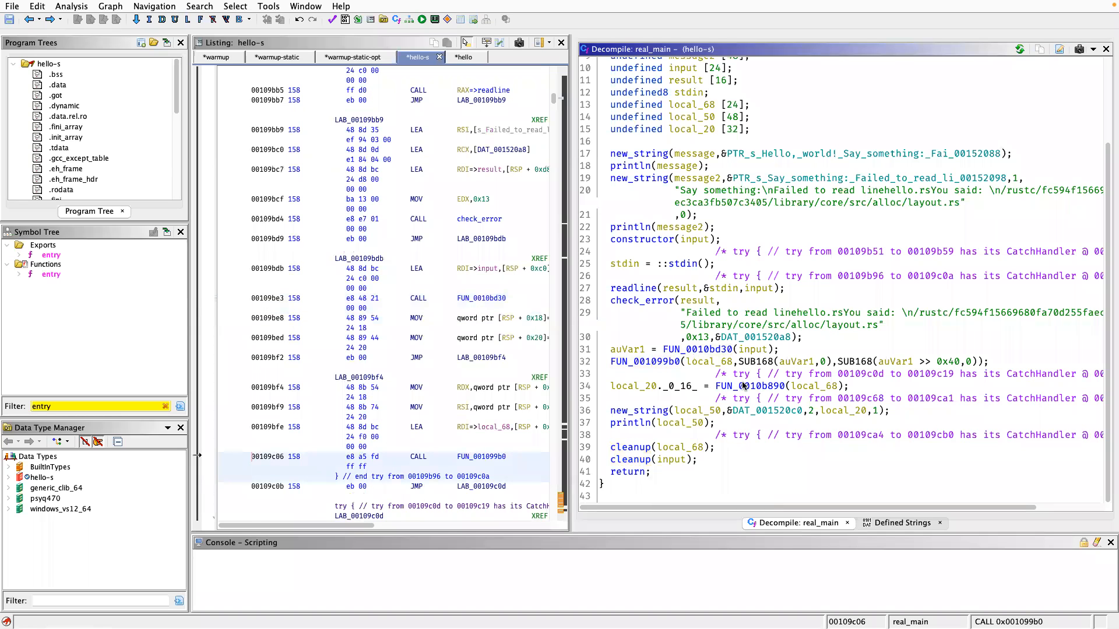
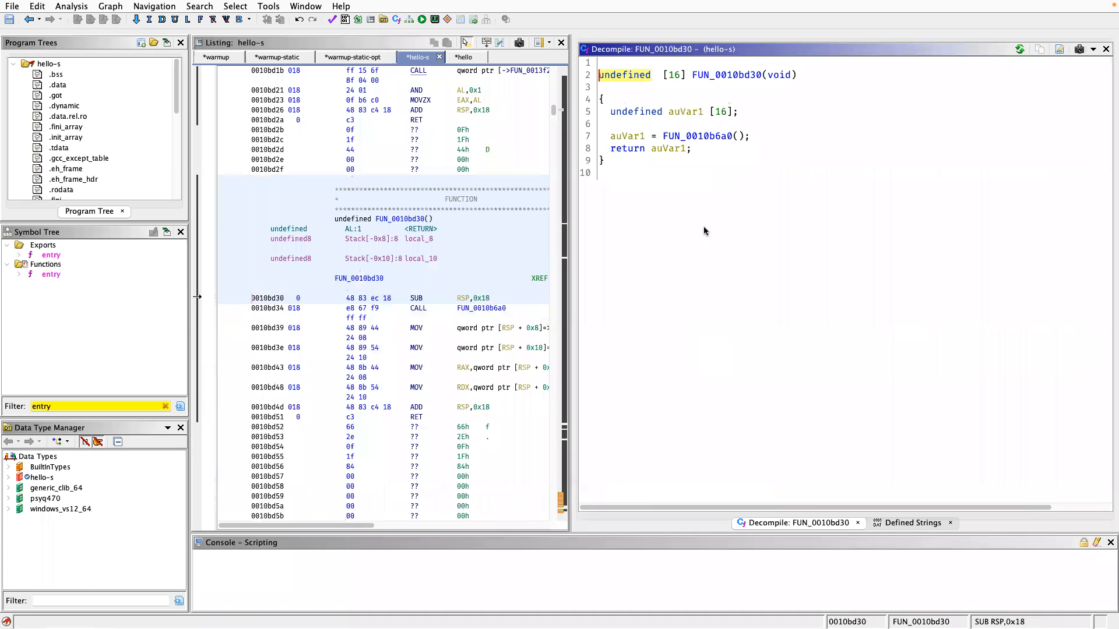
Follow the call inside FUN_0010bd30 to examine the decompiled code of FUN_0010b6a0.
double_click(717, 136)
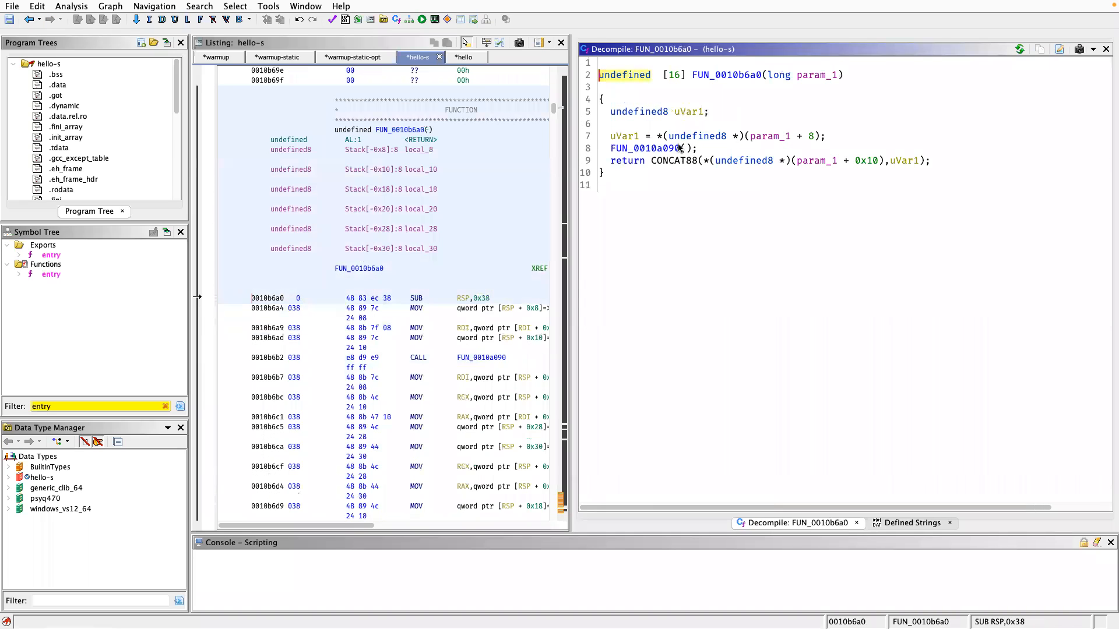
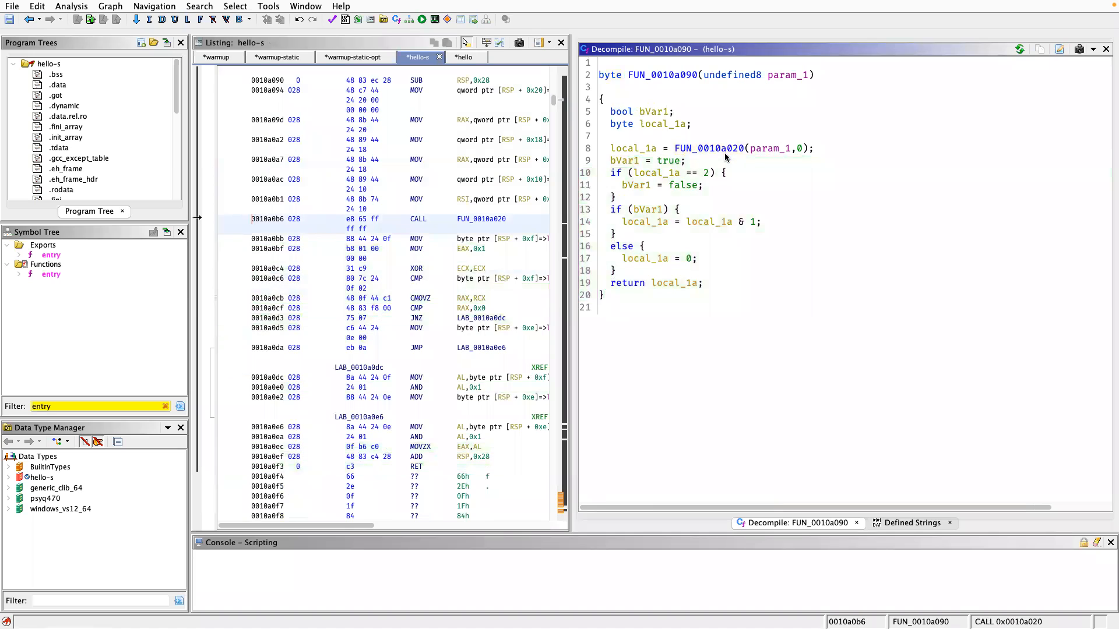
Examine the decompiled code of FUN_0010a020, called by FUN_0010a090, and go back up the call chain to FUN_0010bd30.
double_click(724, 150)
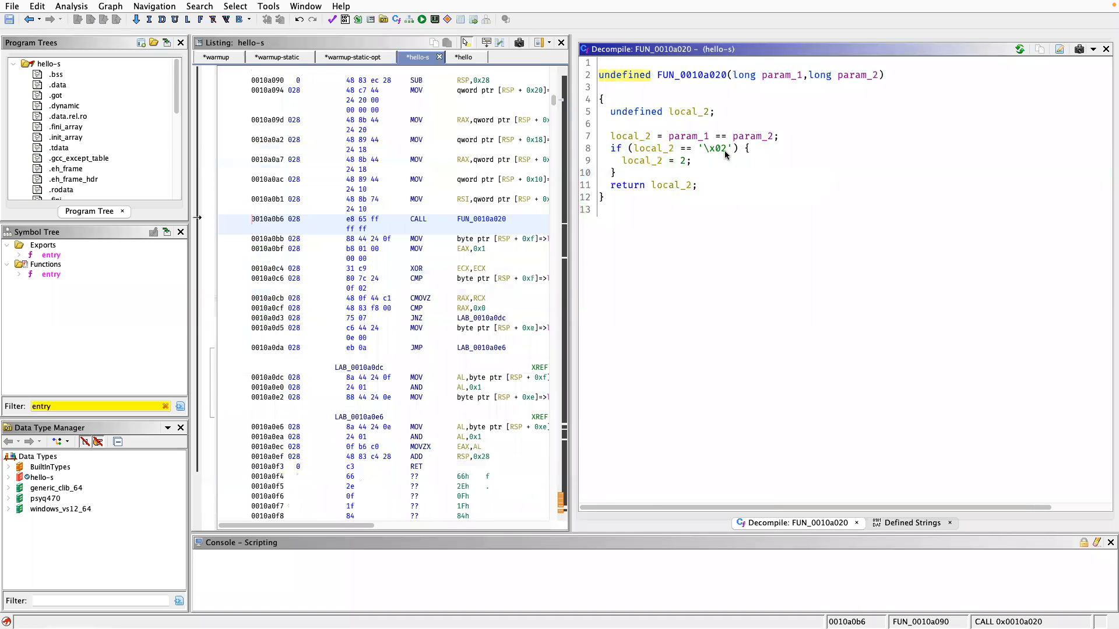
key("alt+Left")
key("alt+Left")
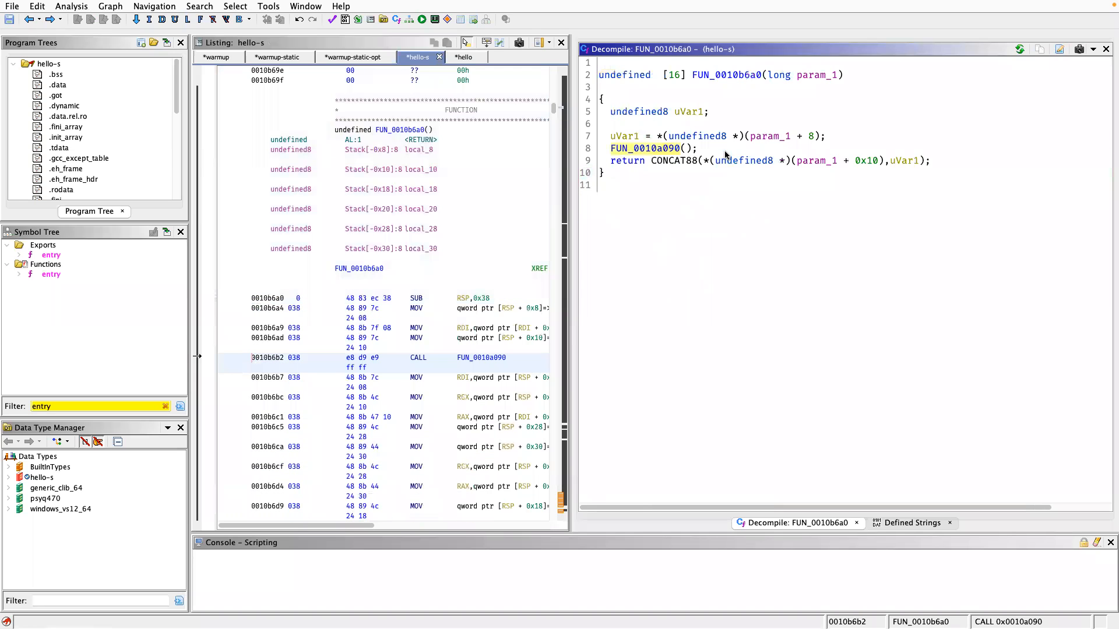
key("alt+Left")
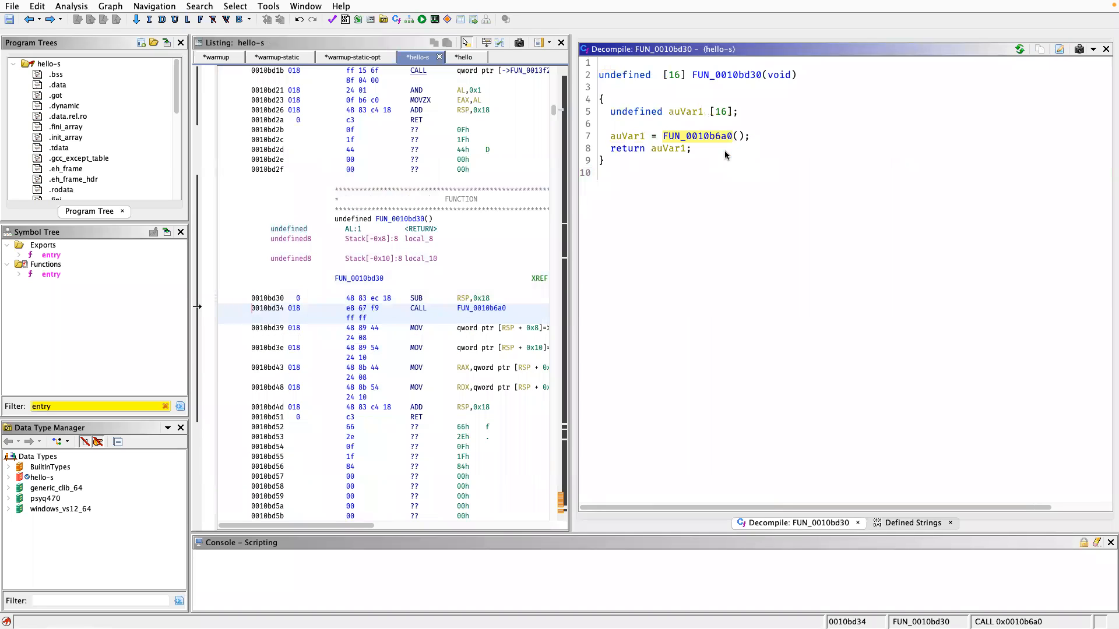
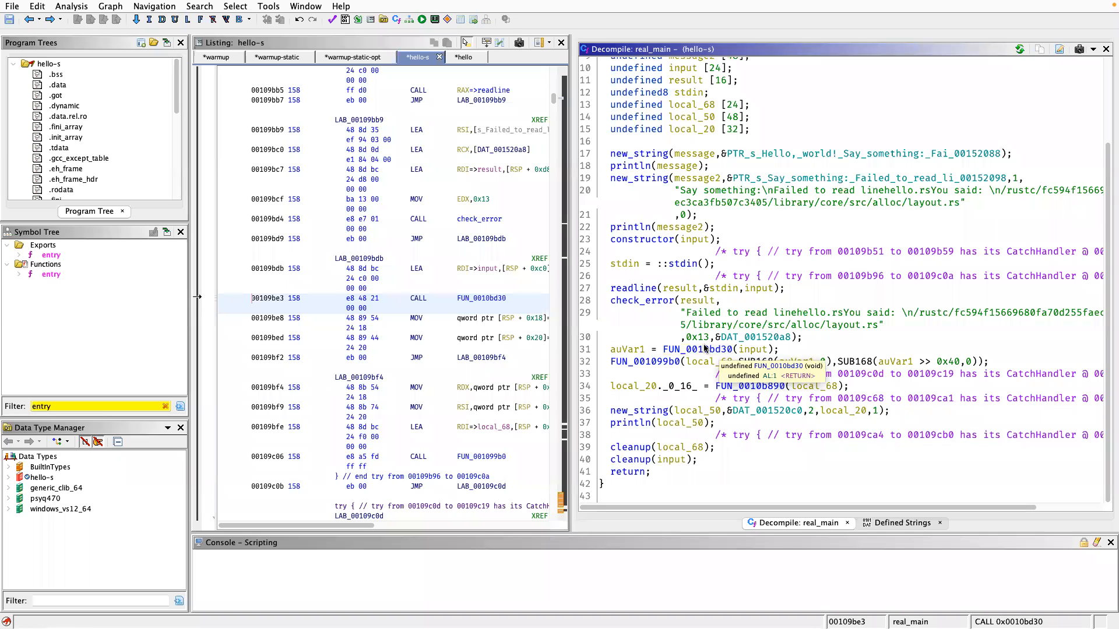
Rename the function FUN_0010bd30, called on input in real_main, to bruh.
type("lb")
type("ruh")
key("Return")
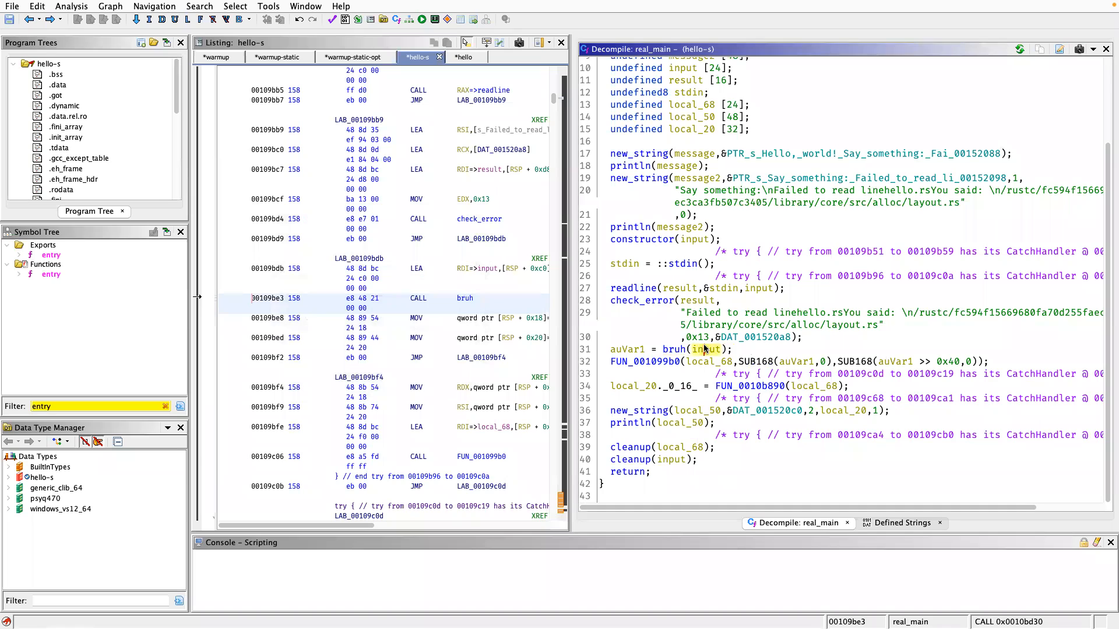
Examine the decompiled code of FUN_001099b0, called in real_main, and follow its constructor call.
double_click(669, 361)
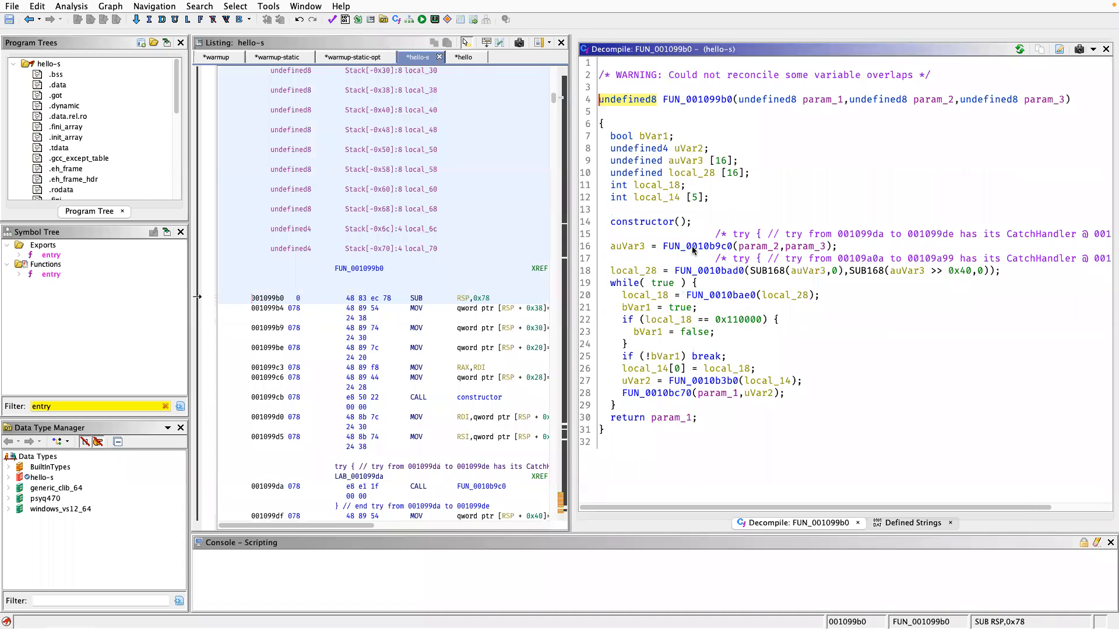
double_click(631, 220)
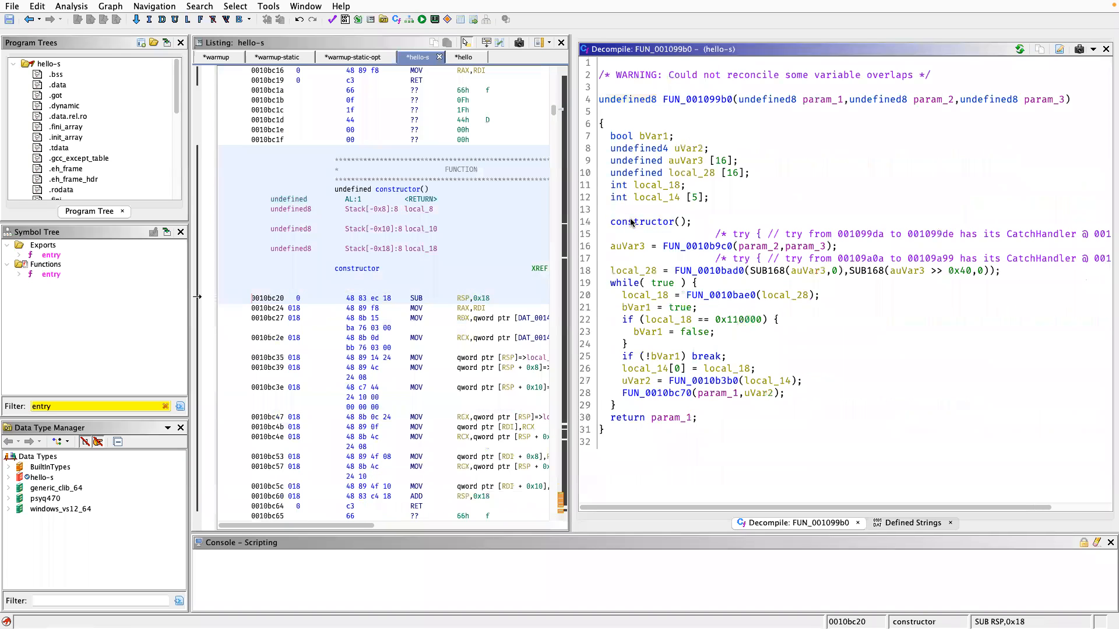
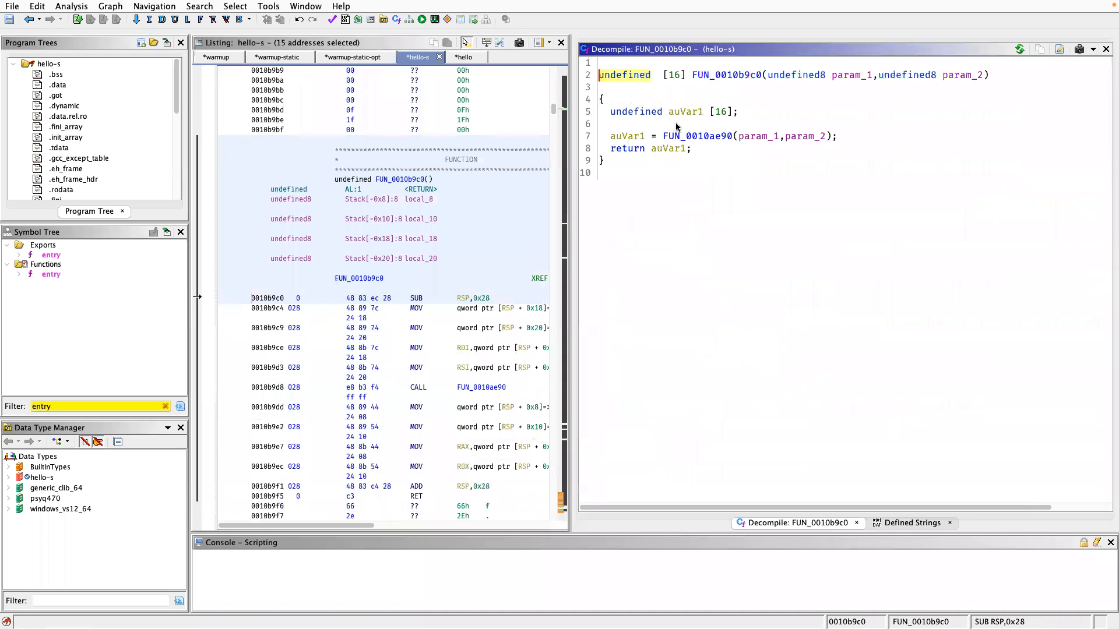
Follow the call inside FUN_0010b9c0 to FUN_0010ae90 and examine its decompiled code and its call to FUN_0010a390.
double_click(678, 135)
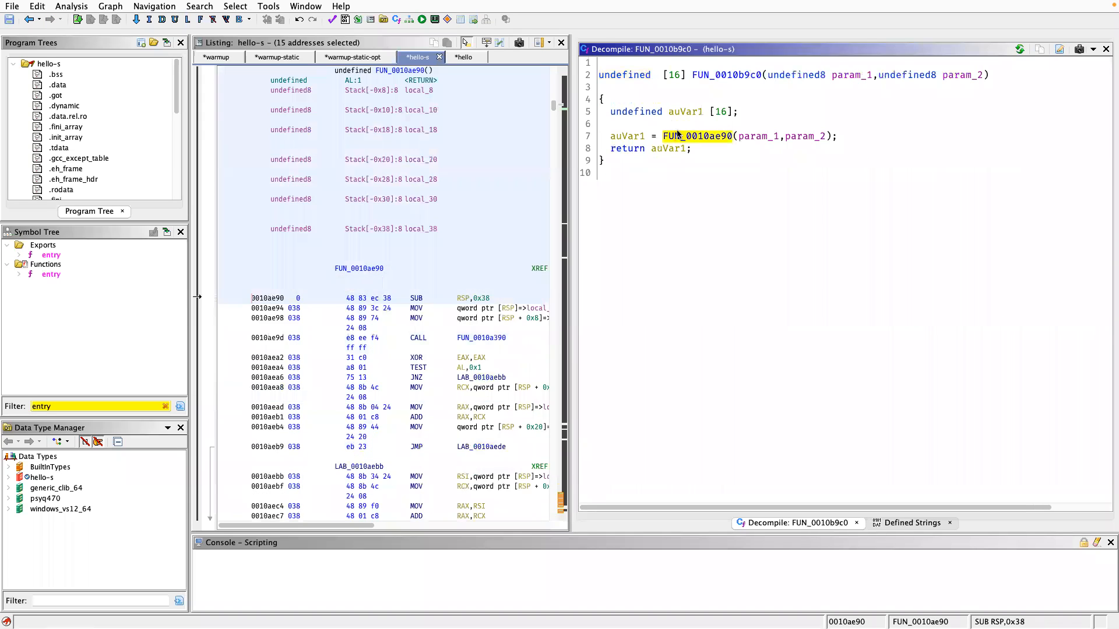
double_click(673, 136)
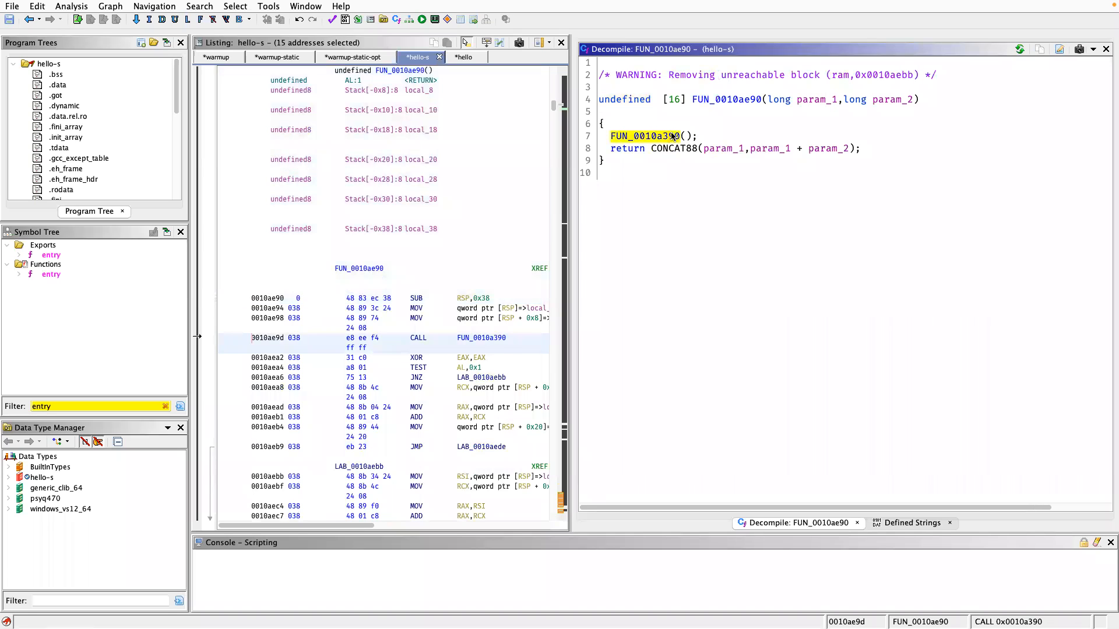
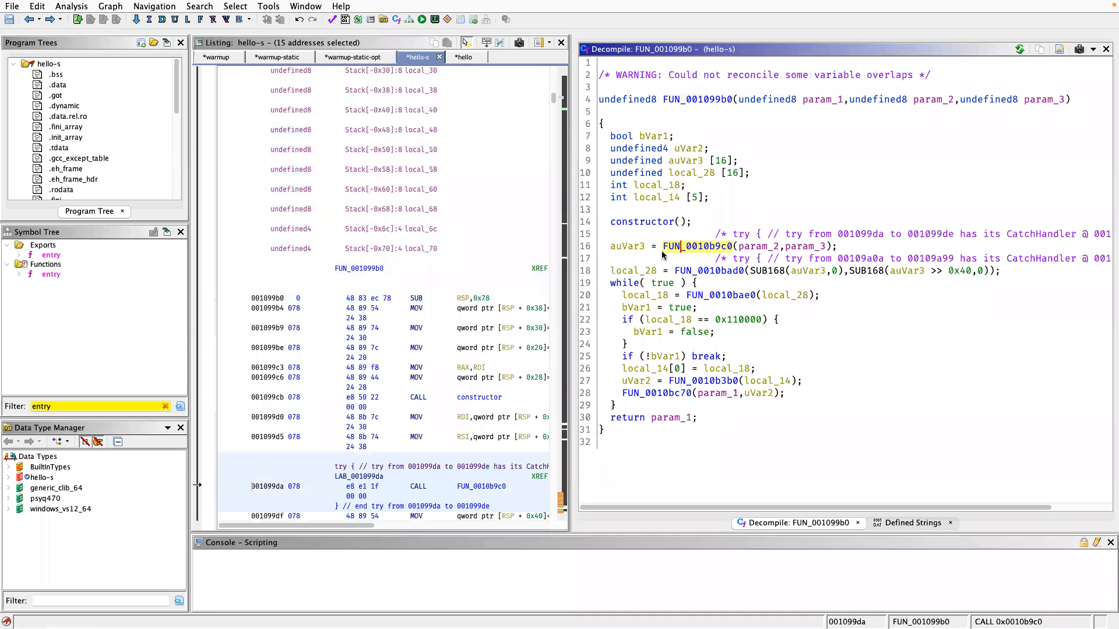
Rename the called function FUN_0010b9c0 to bruh2 and follow the next call in FUN_001099b0 to FUN_0010bad0.
type("lbruh2")
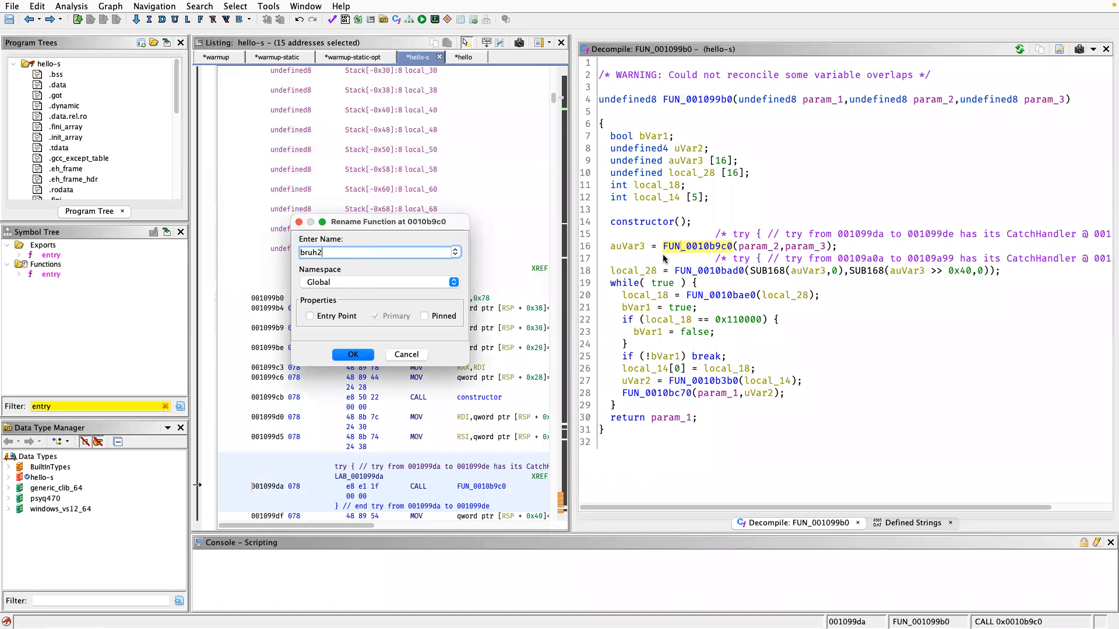
key("Return")
double_click(704, 272)
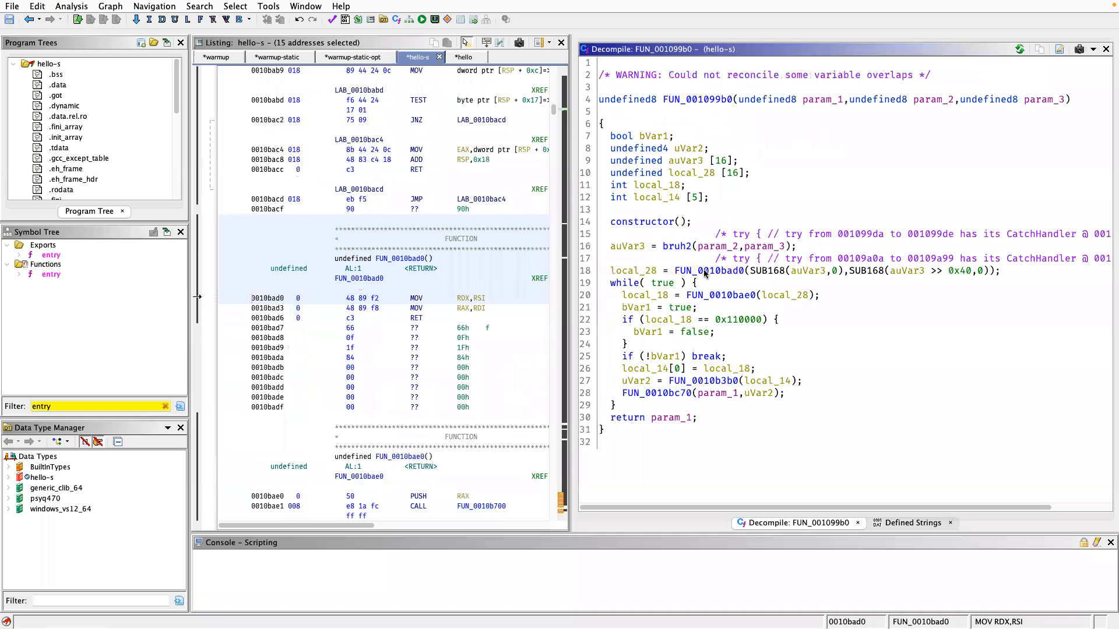
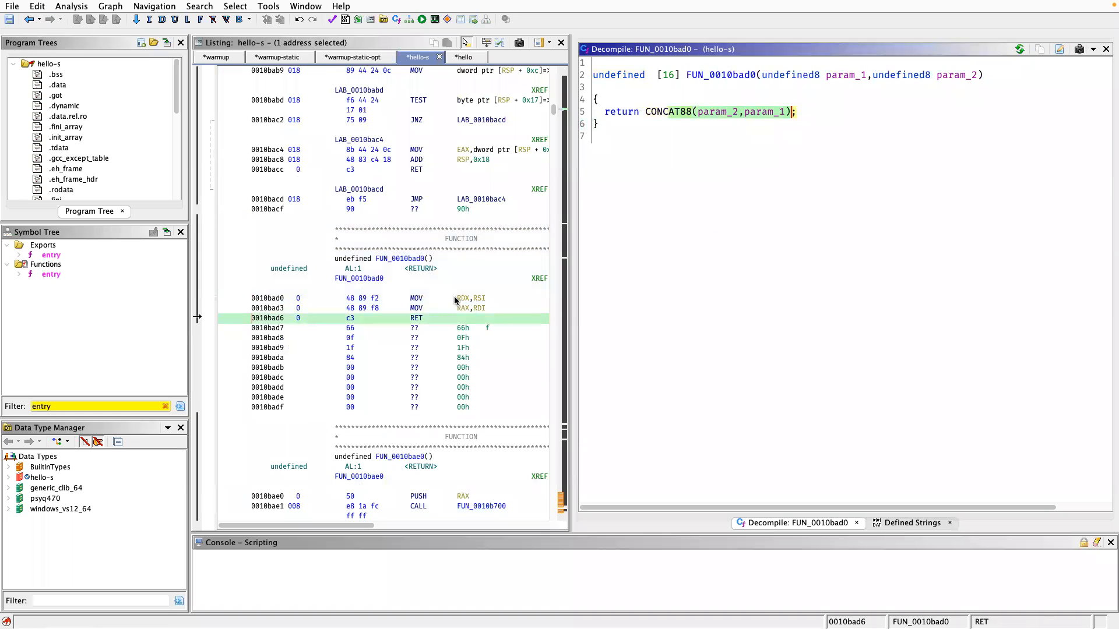
Examine the register moves in FUN_0010bad0 and return to its caller FUN_001099b0.
left_click_drag(453, 297, 487, 320)
left_click(700, 336)
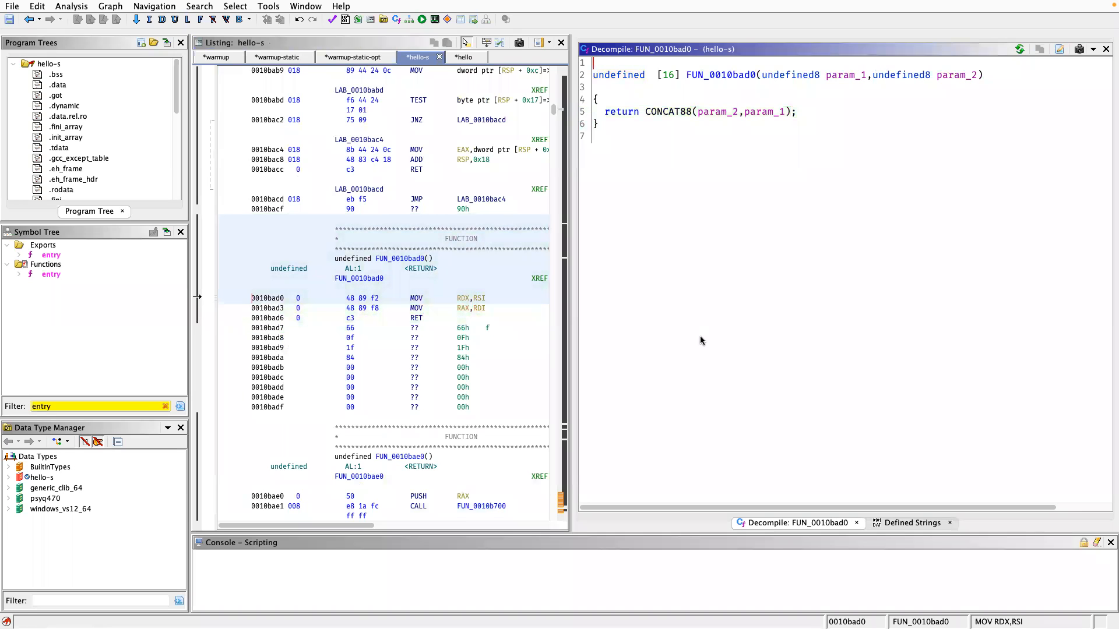
key("alt+Left")
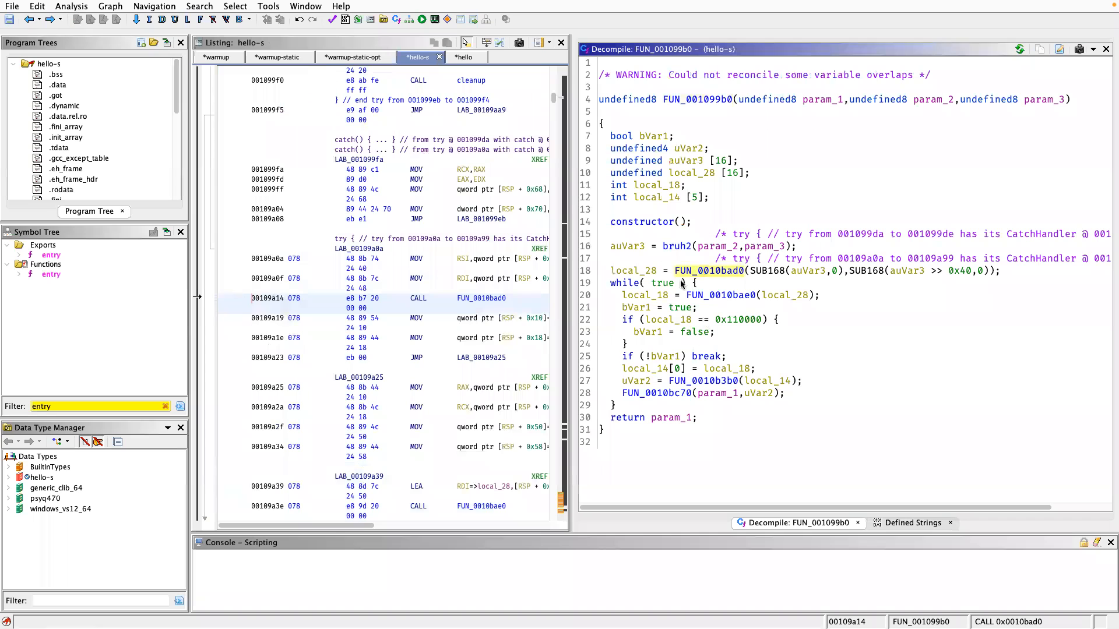
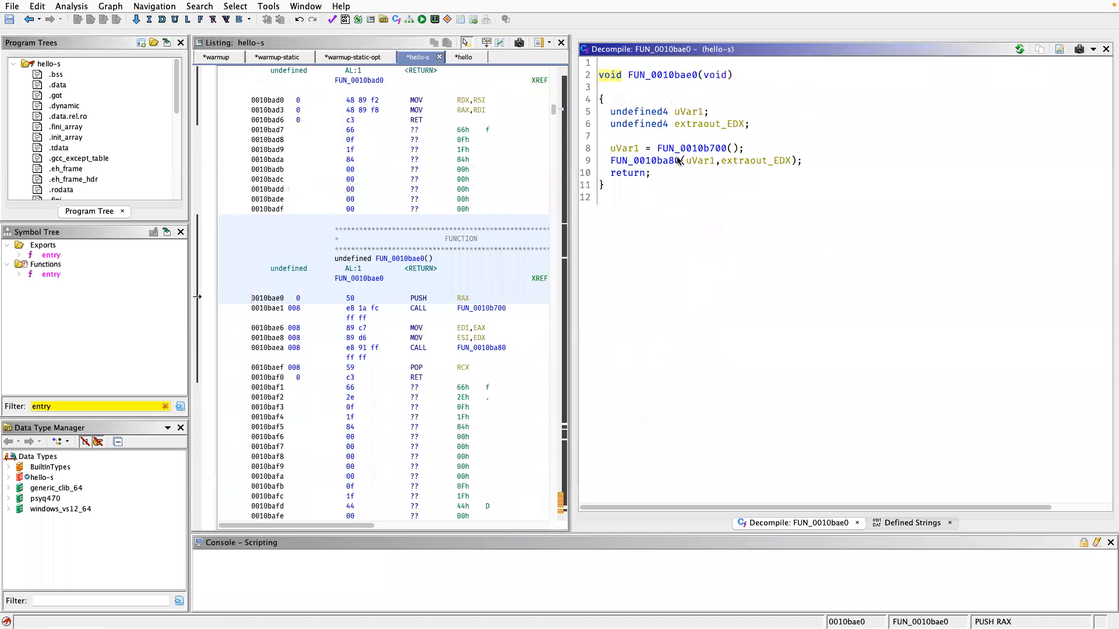
Inspect FUN_0010ba80 and its nested call to FUN_0010bb00, and return to the caller FUN_0010bae0.
double_click(678, 160)
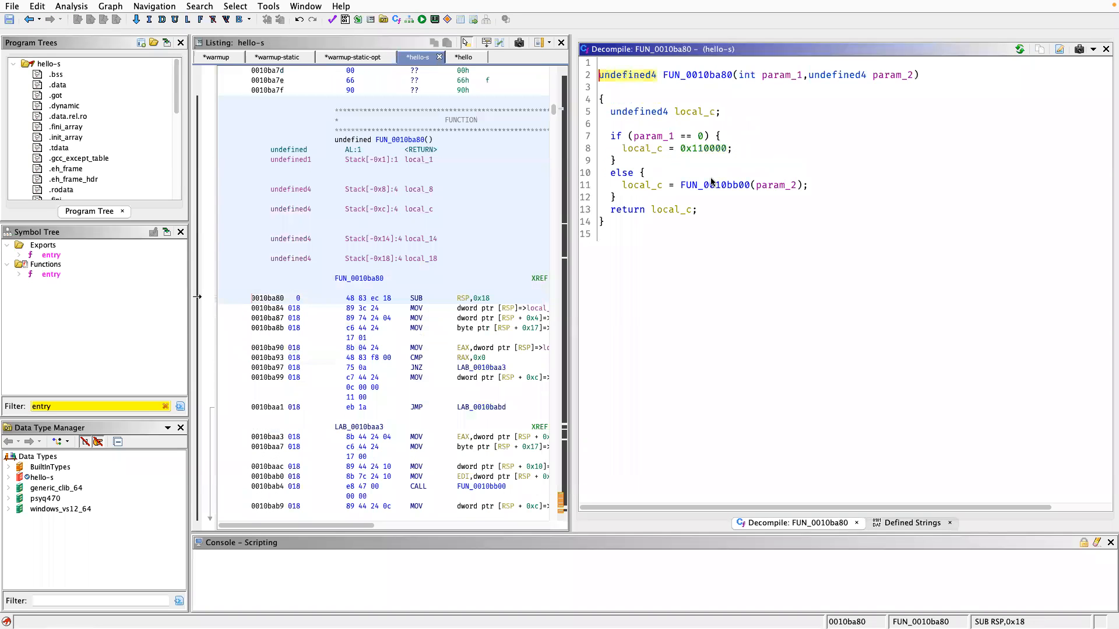
double_click(712, 185)
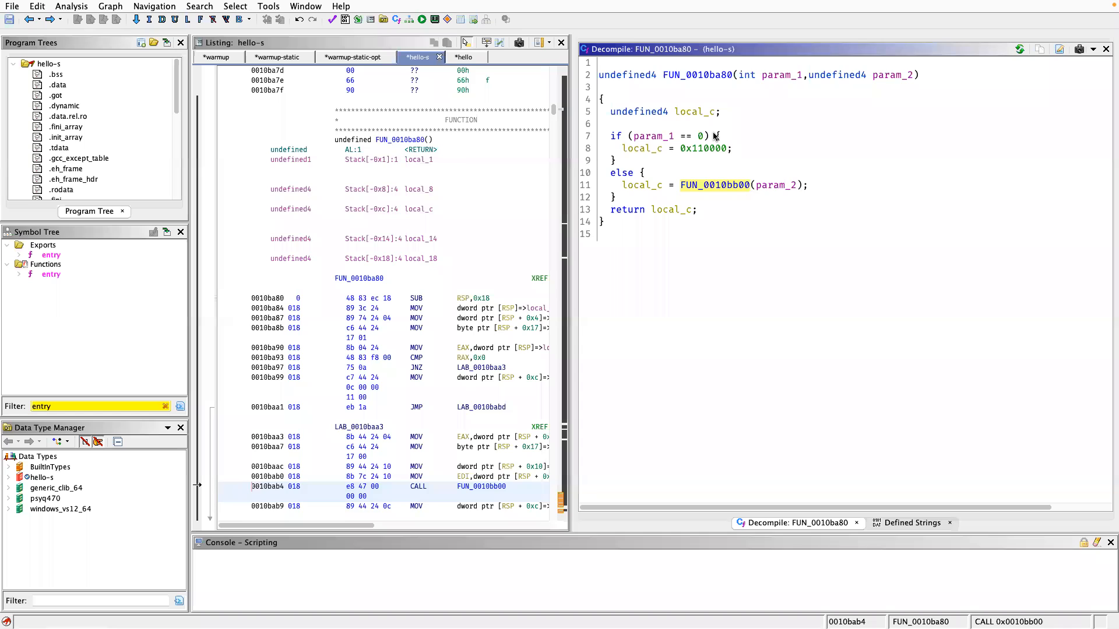
key("alt+Left")
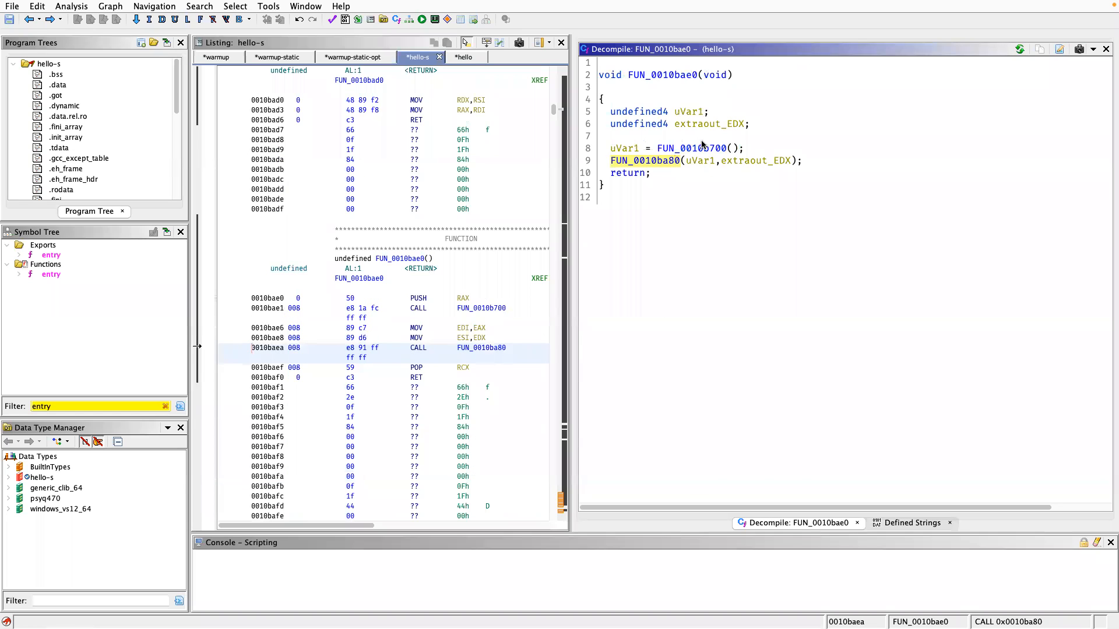
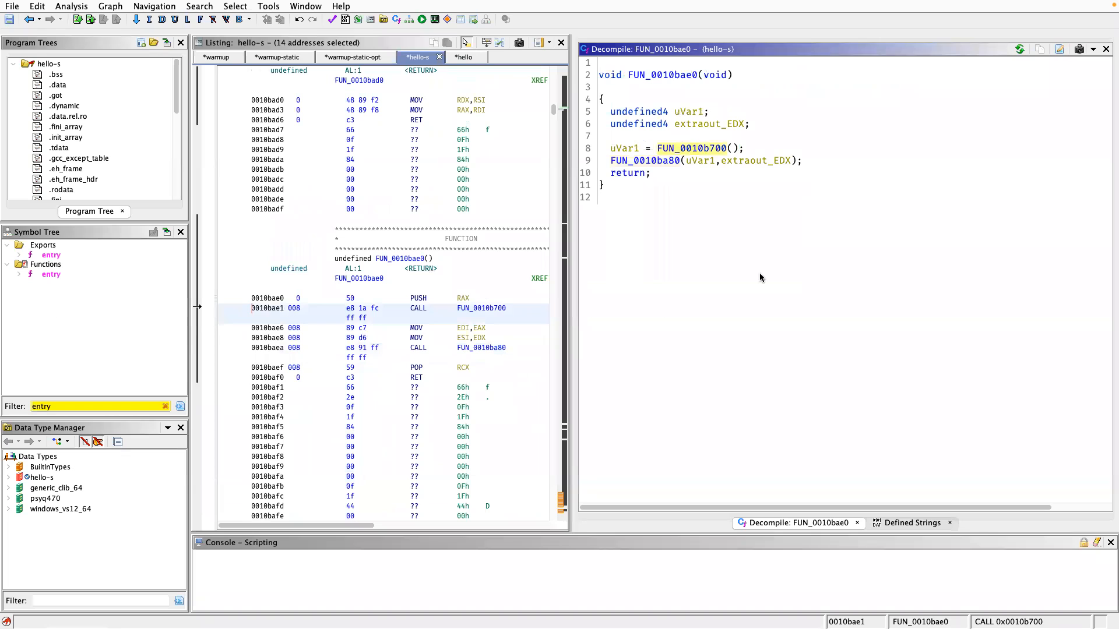
key("alt+Left")
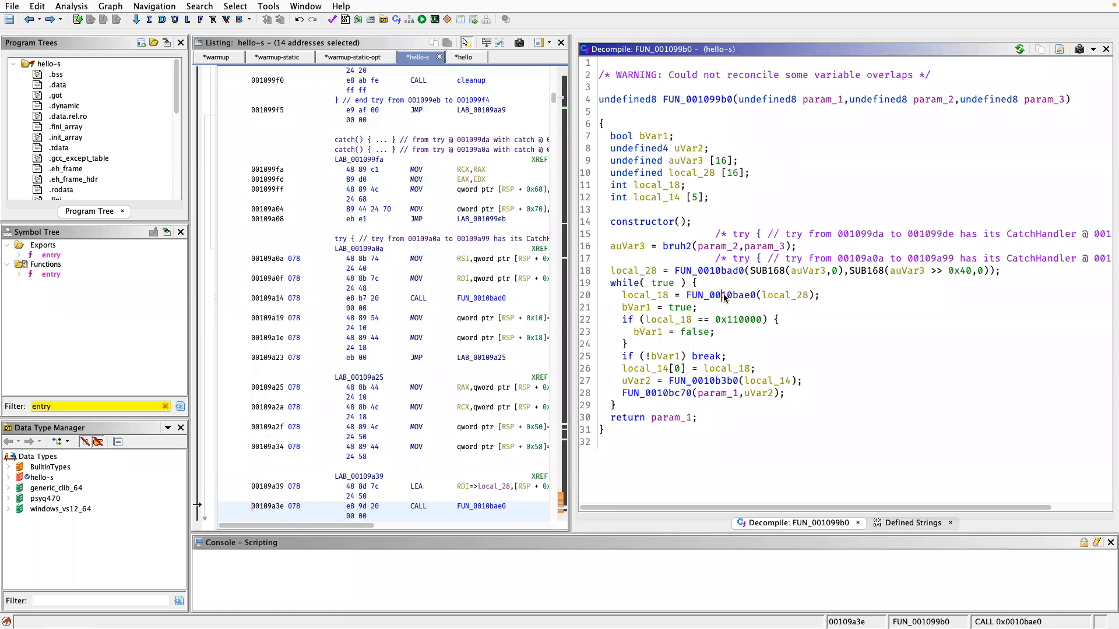
Rename the called function FUN_0010bae0, whose result is assigned to local_18 in the while loop, as bruh4.
type("l_18 = bruh4")
key("Return")
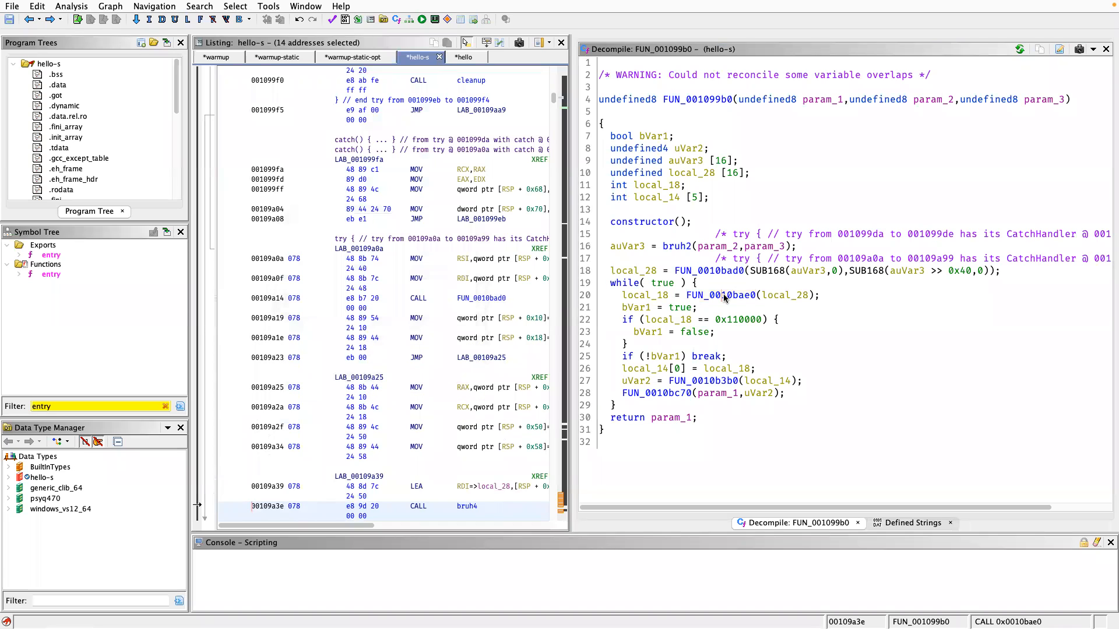
Open the called function FUN_0010b3b0, which takes local_14 inside the while loop, to examine its code.
left_click(688, 380)
double_click(689, 379)
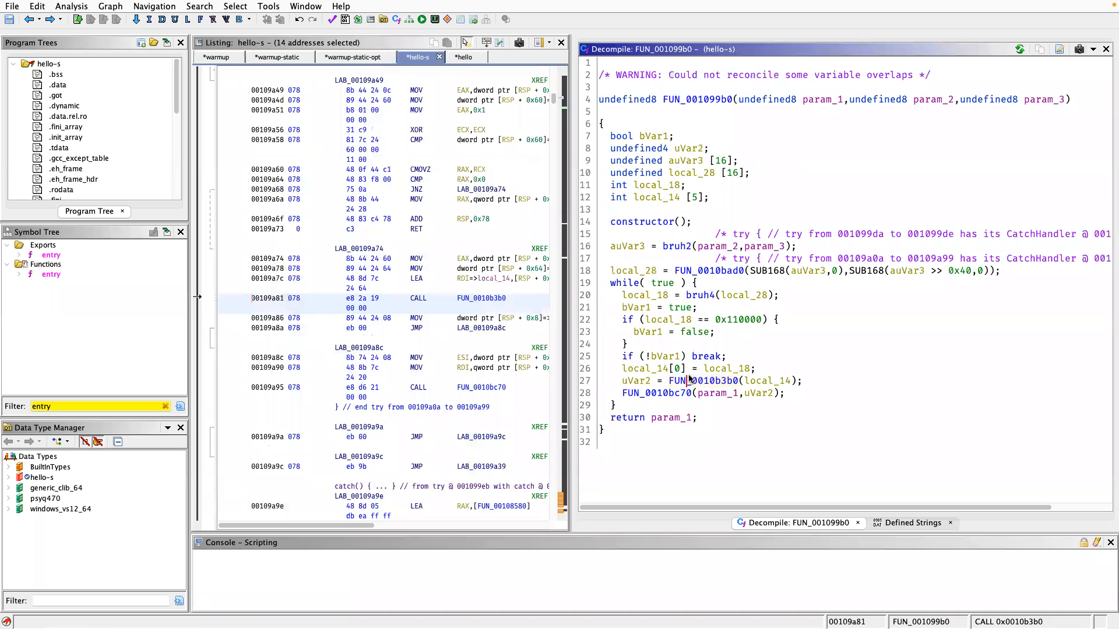
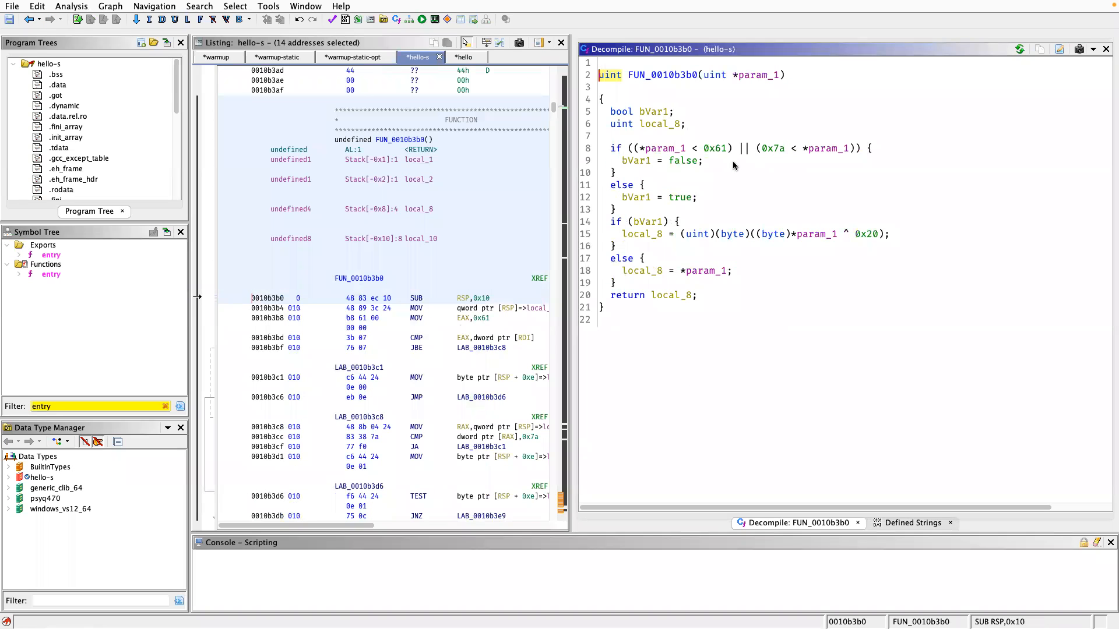
Look up the condition's bounds 0x61 and 0x7a in the browser's ASCII table and return to the decompiled function in Ghidra.
left_click_drag(705, 151, 788, 154)
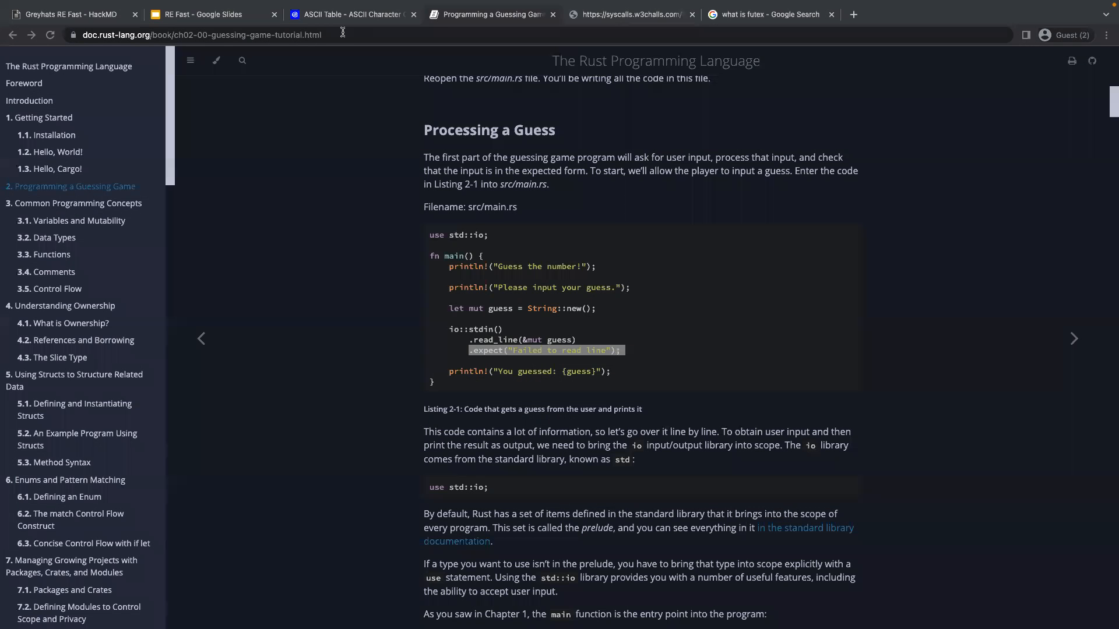
left_click(374, 13)
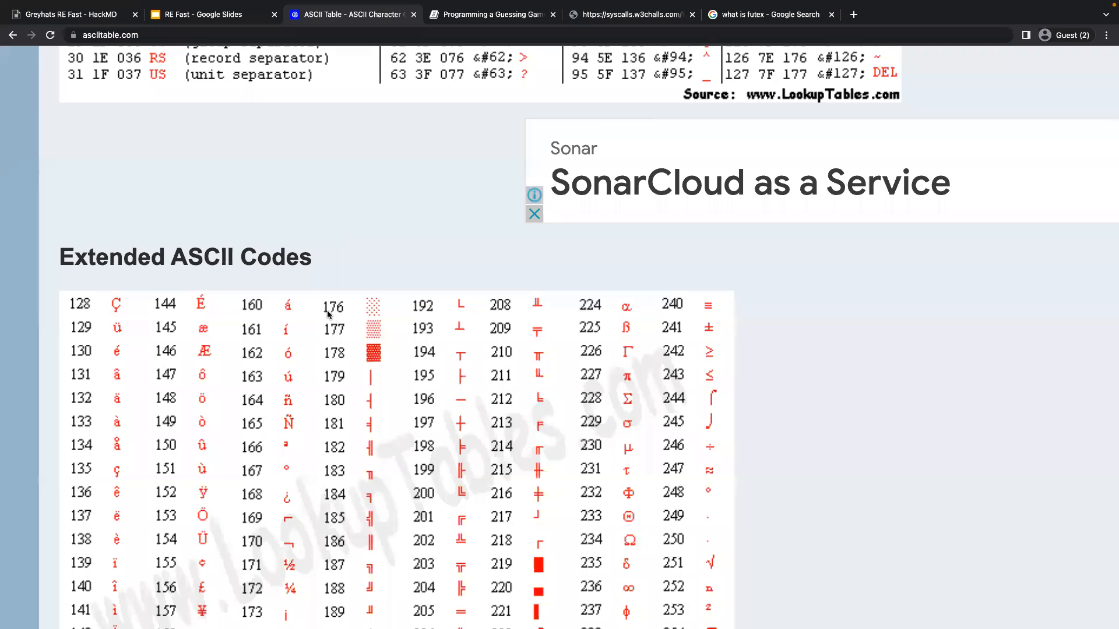
scroll(327, 312, "up", 8)
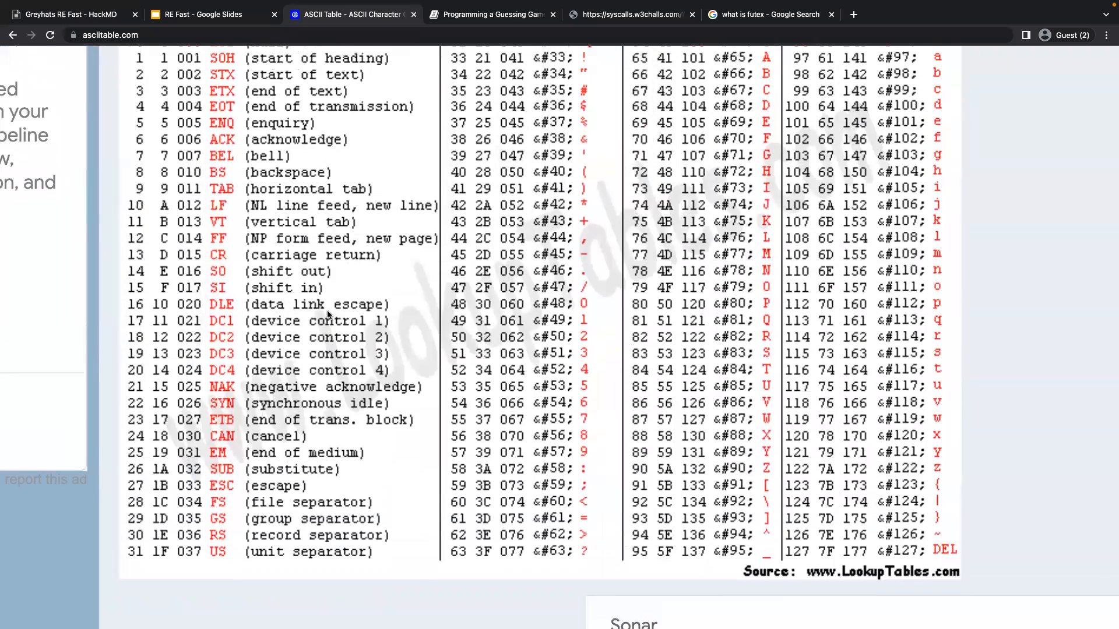
scroll(327, 314, "up", 1)
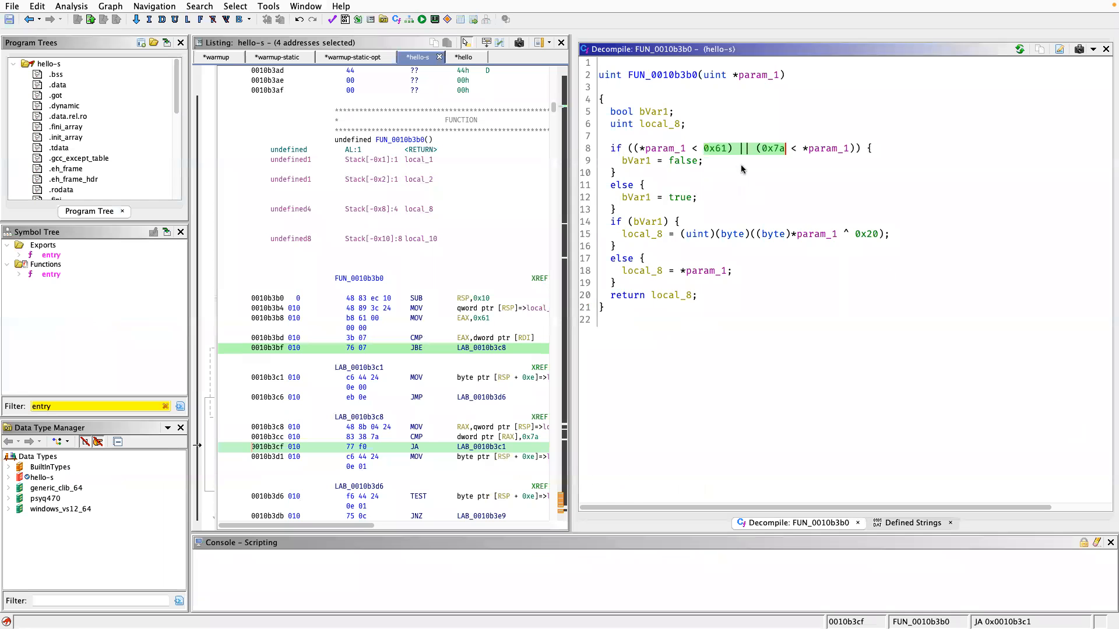
left_click(733, 164)
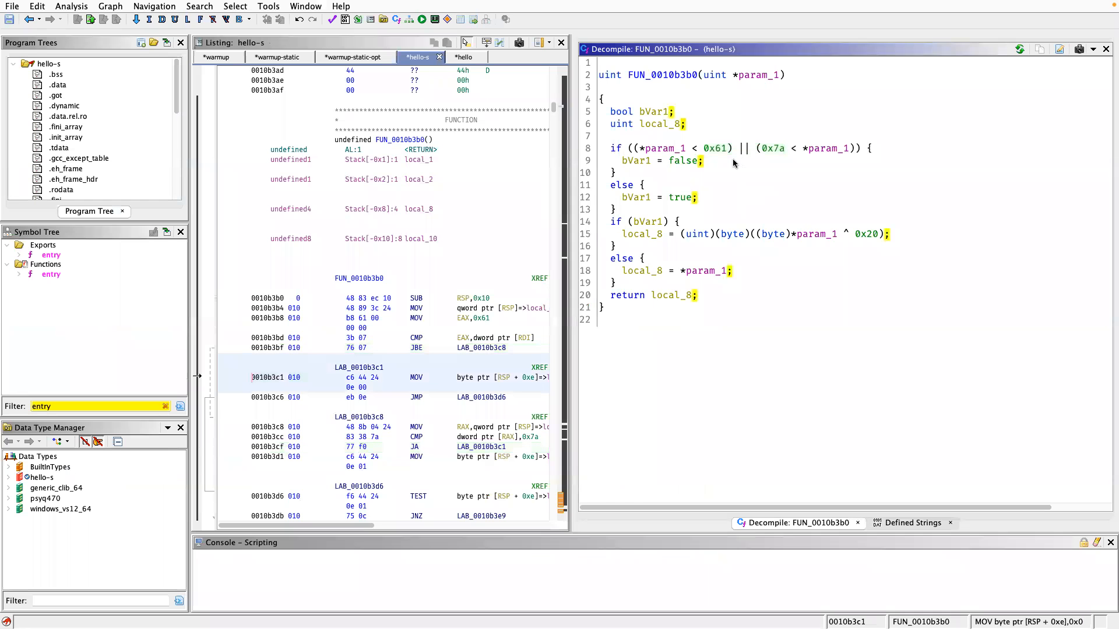
Rename the function FUN_0010b3b0 as toupper and go back to its caller FUN_001099b0.
left_click(670, 75)
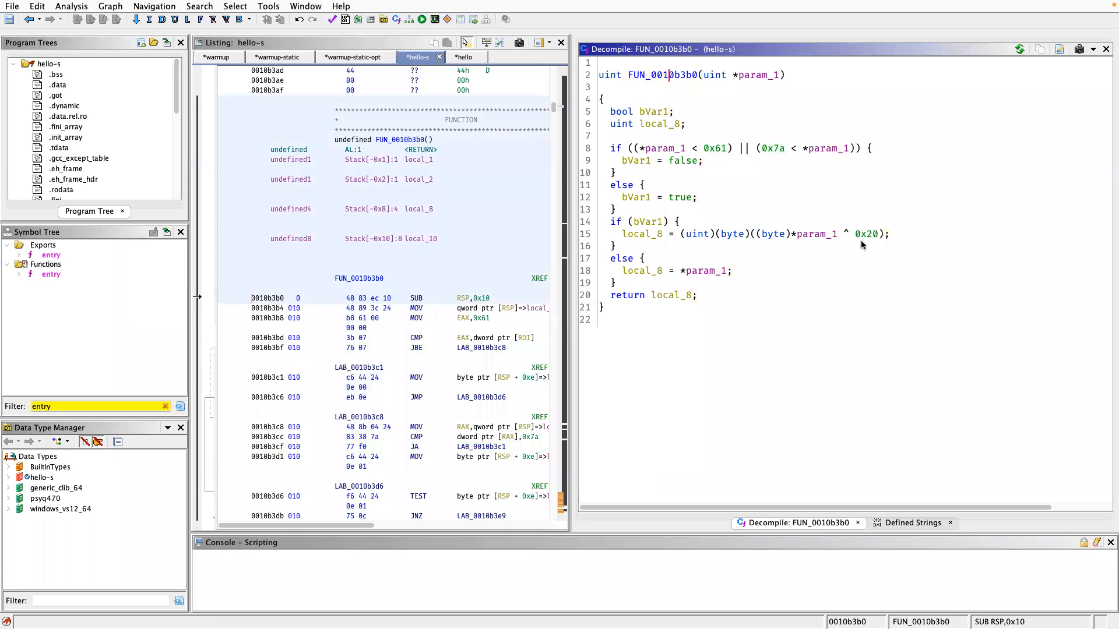
type("l")
type("toupper")
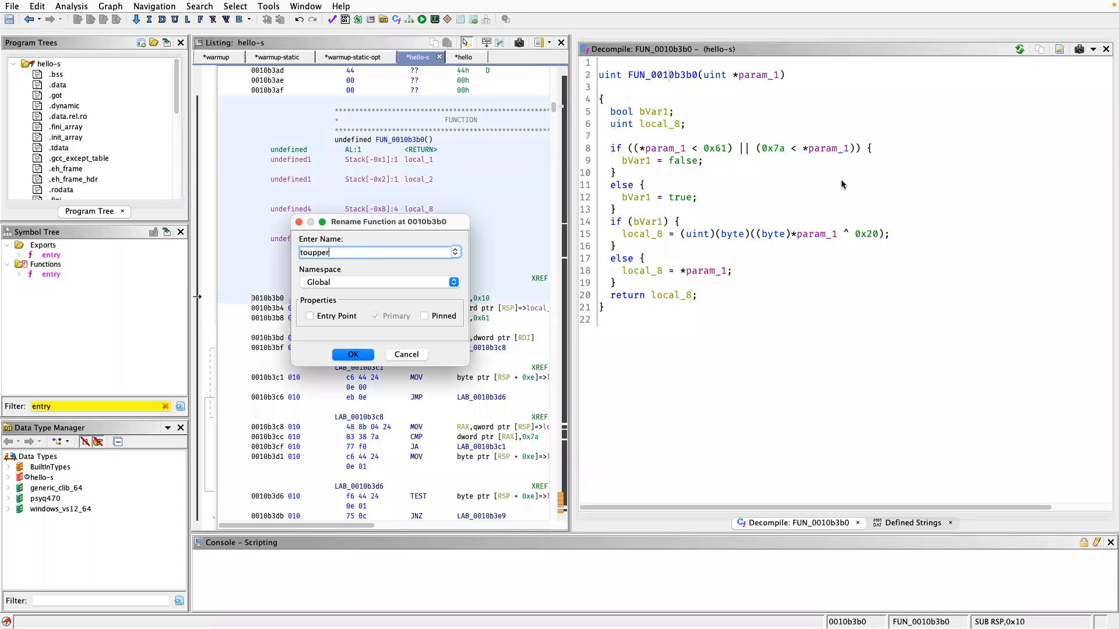
key("Return")
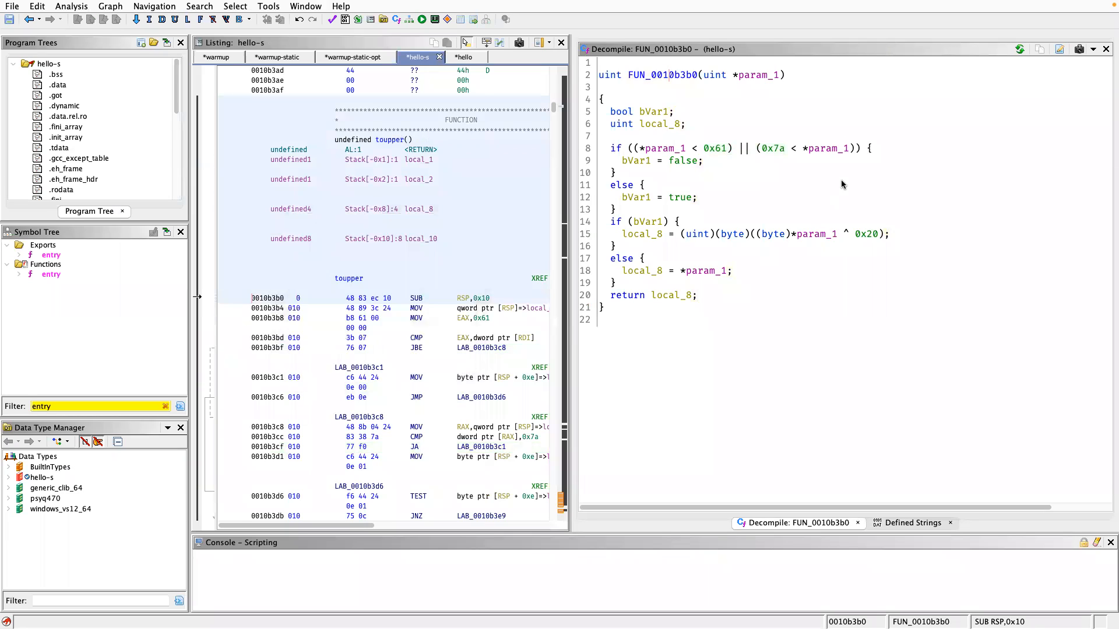
key("alt+Left")
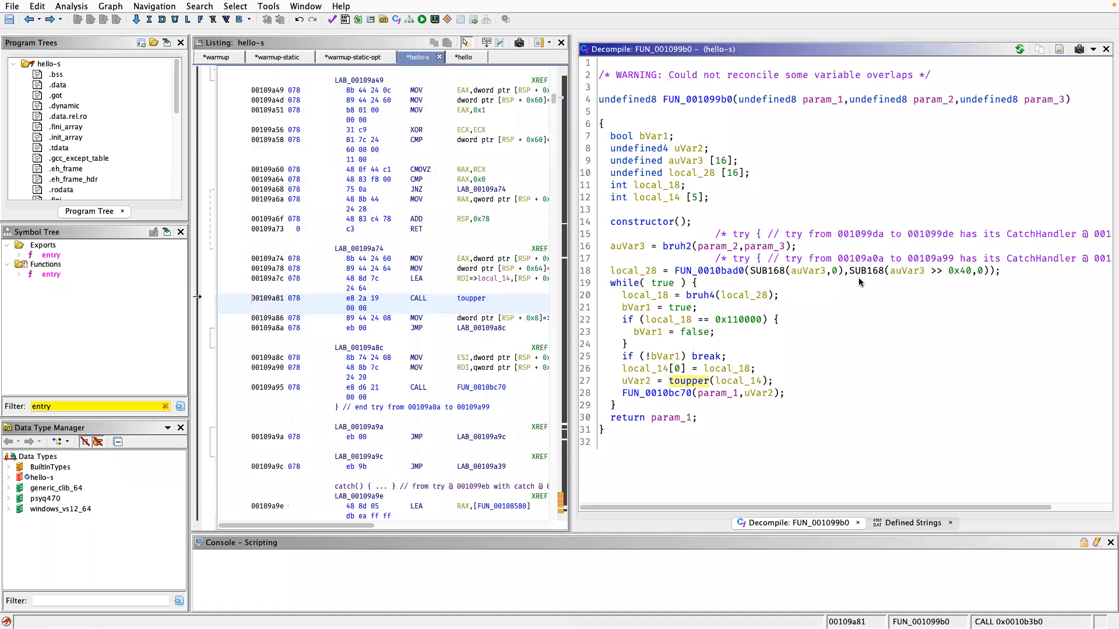
Review toupper's code again, and examine the while loop and the returned param_1 in its caller FUN_001099b0.
double_click(698, 379)
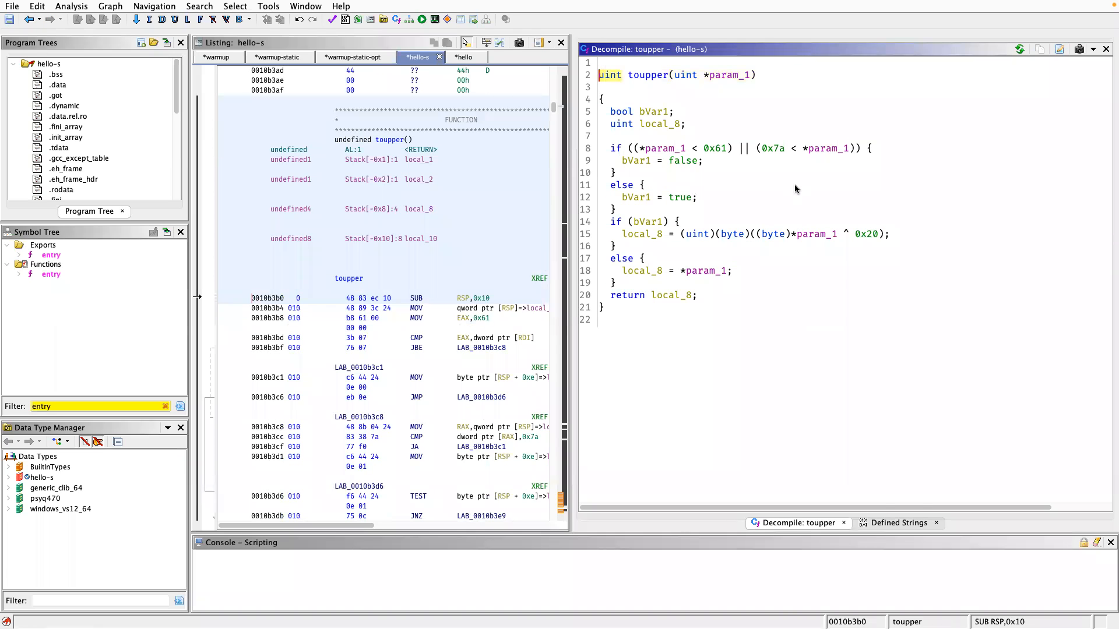
key("alt+Left")
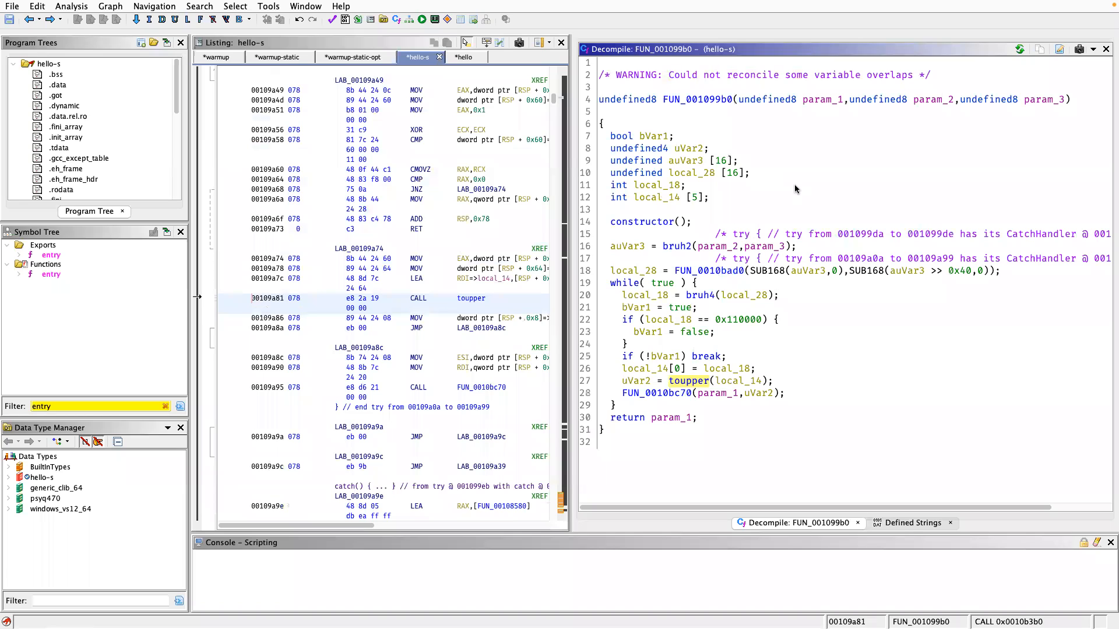
left_click_drag(612, 284, 671, 407)
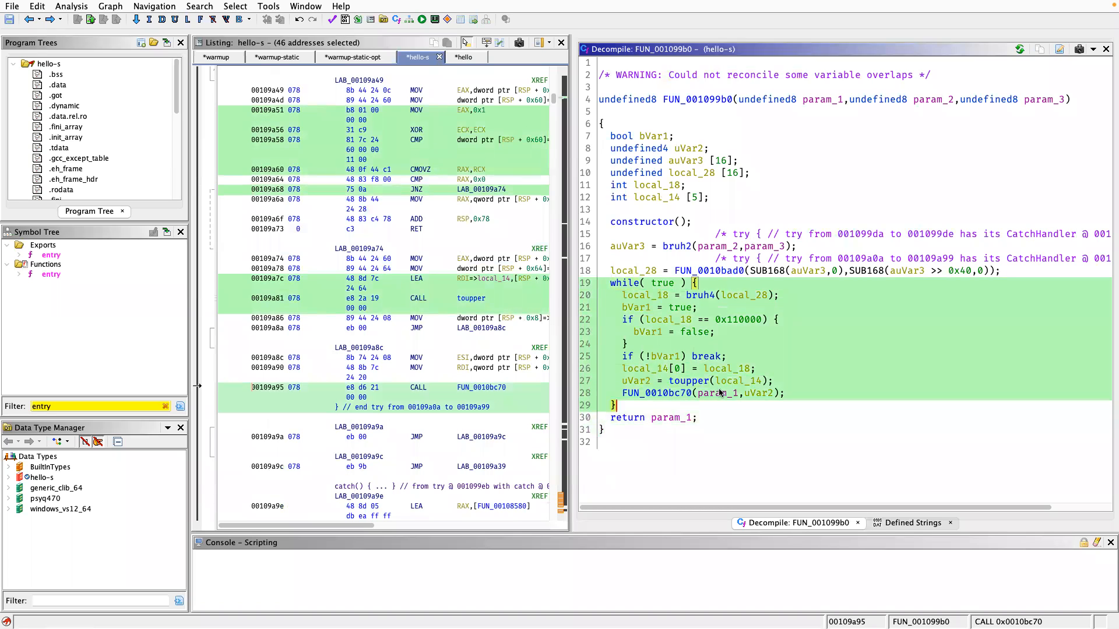
left_click(689, 418)
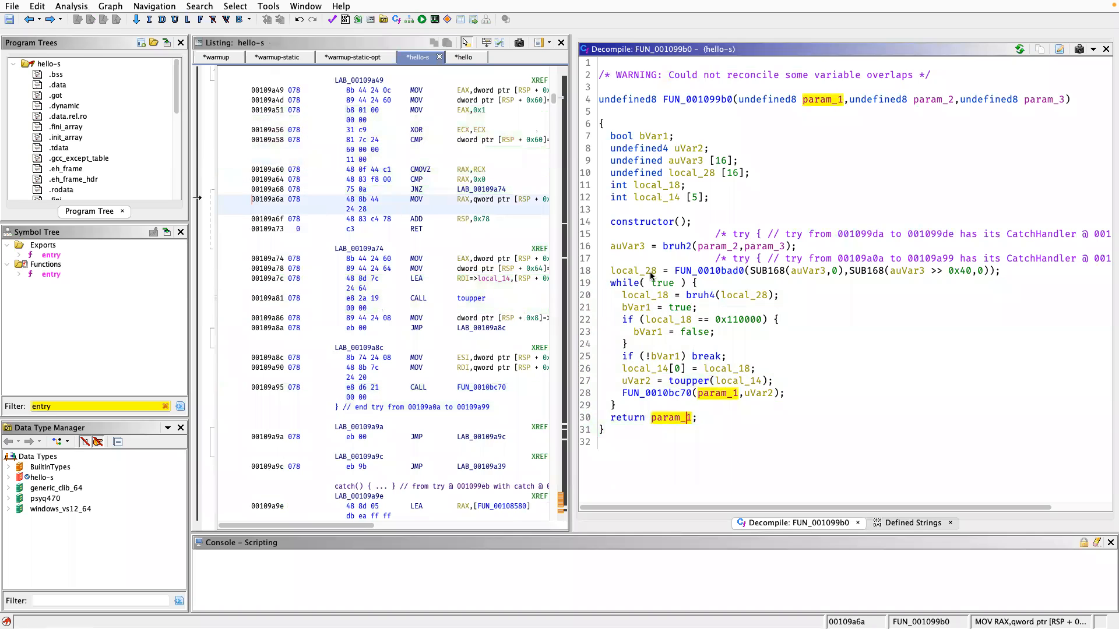
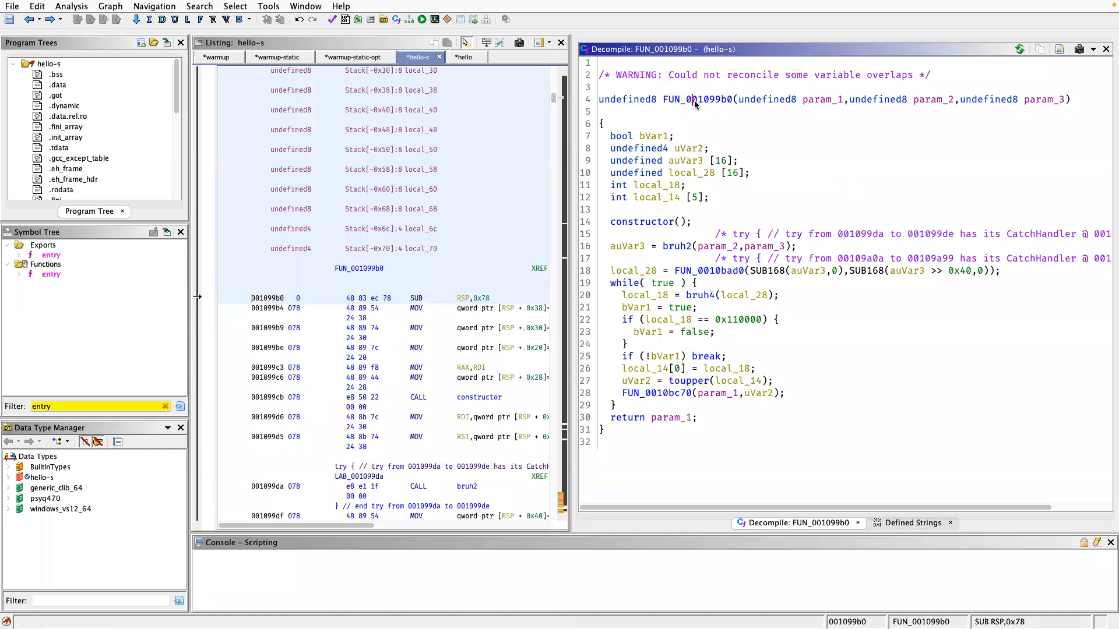
Rename the function FUN_001099b0 as to_uppercase_string.
key("l")
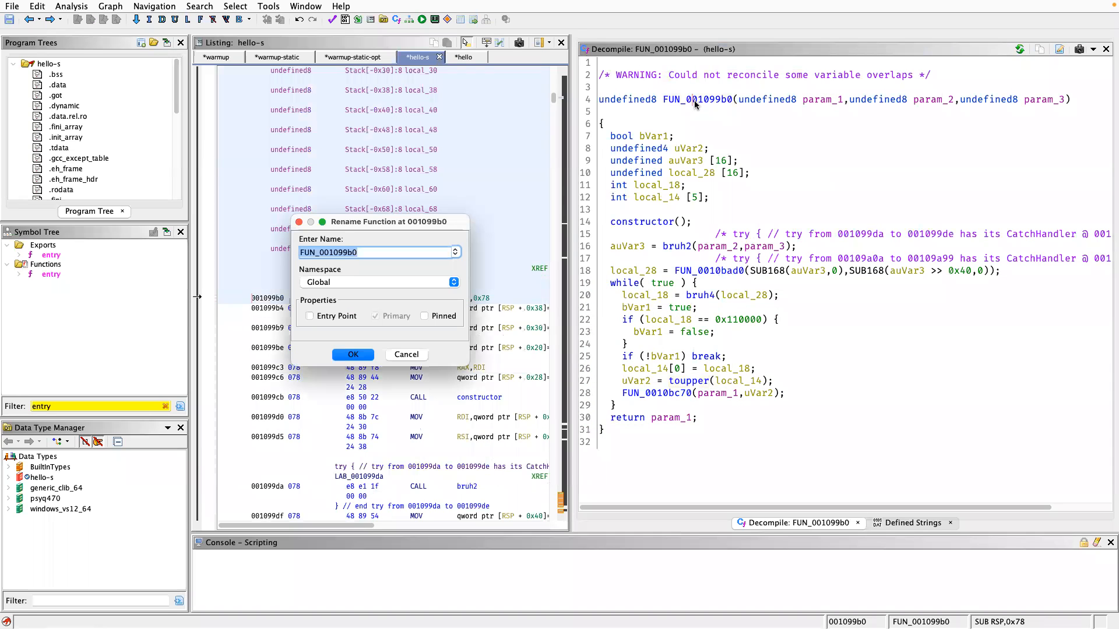
type("to_uppercase_string")
key("Return")
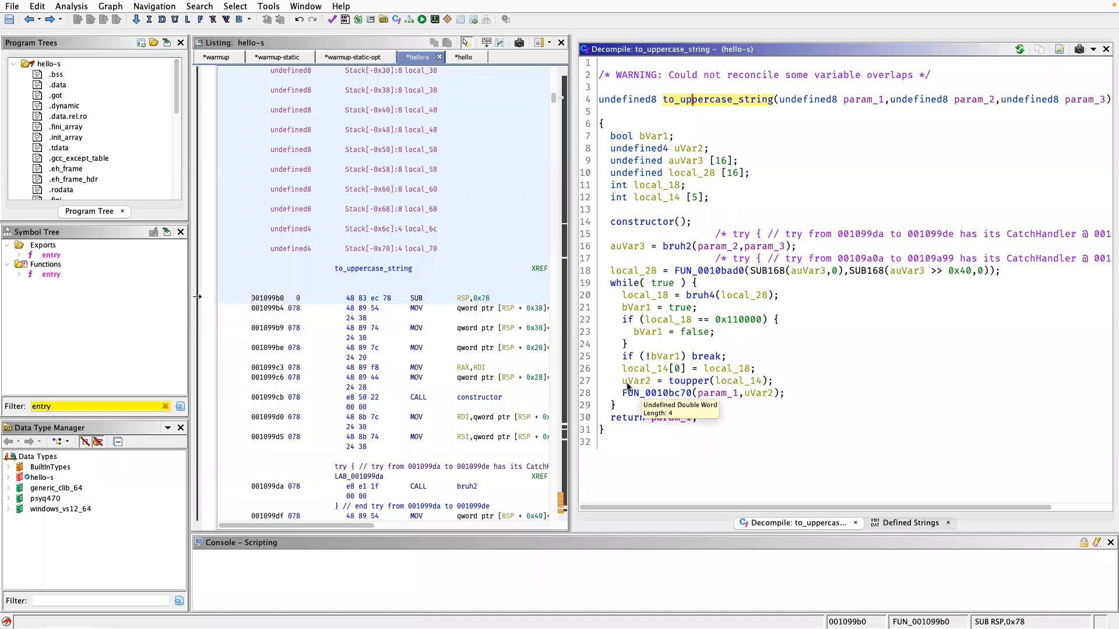
Follow the loop's call to FUN_0010bc70 and go into its first nested call, FUN_0010b410.
left_click(657, 395)
double_click(656, 394)
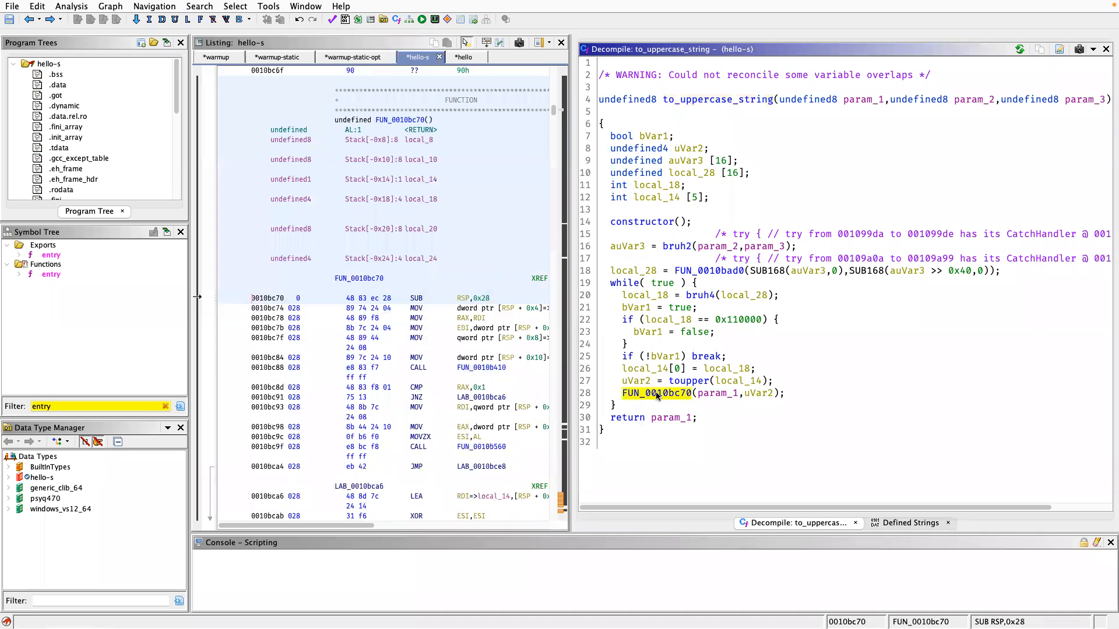
double_click(697, 184)
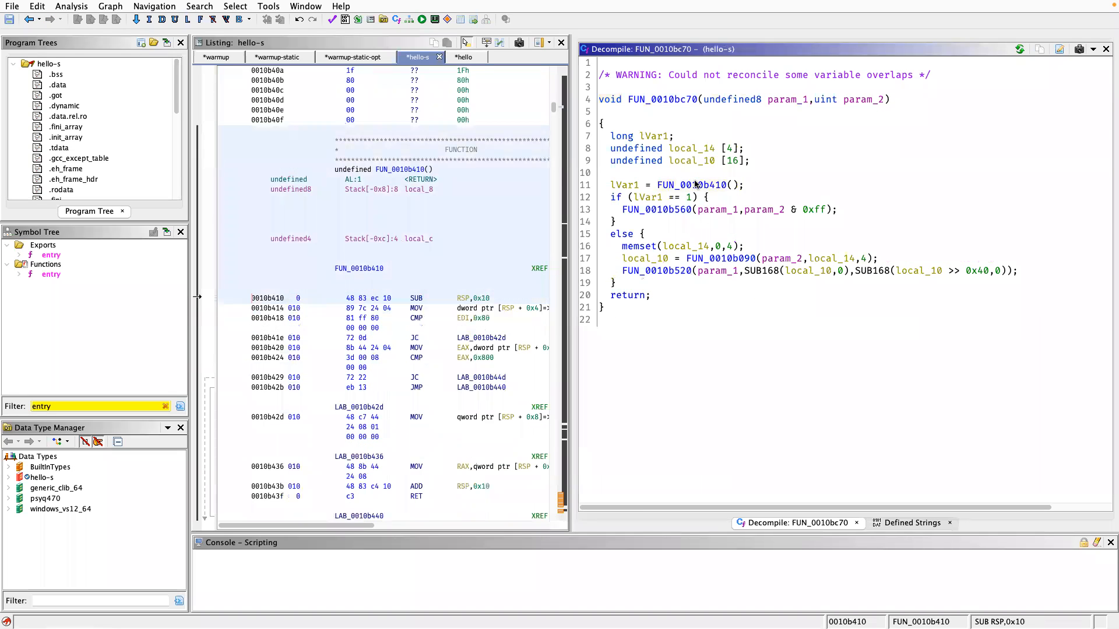
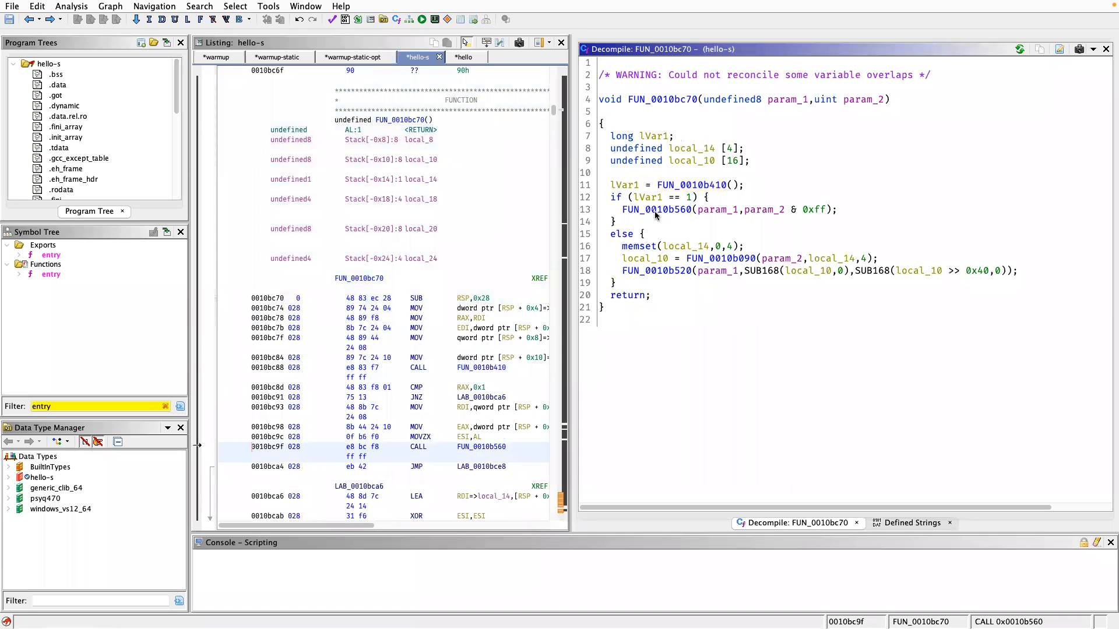
Go into FUN_0010b560, the call made inside the if branch of FUN_0010bc70.
double_click(655, 210)
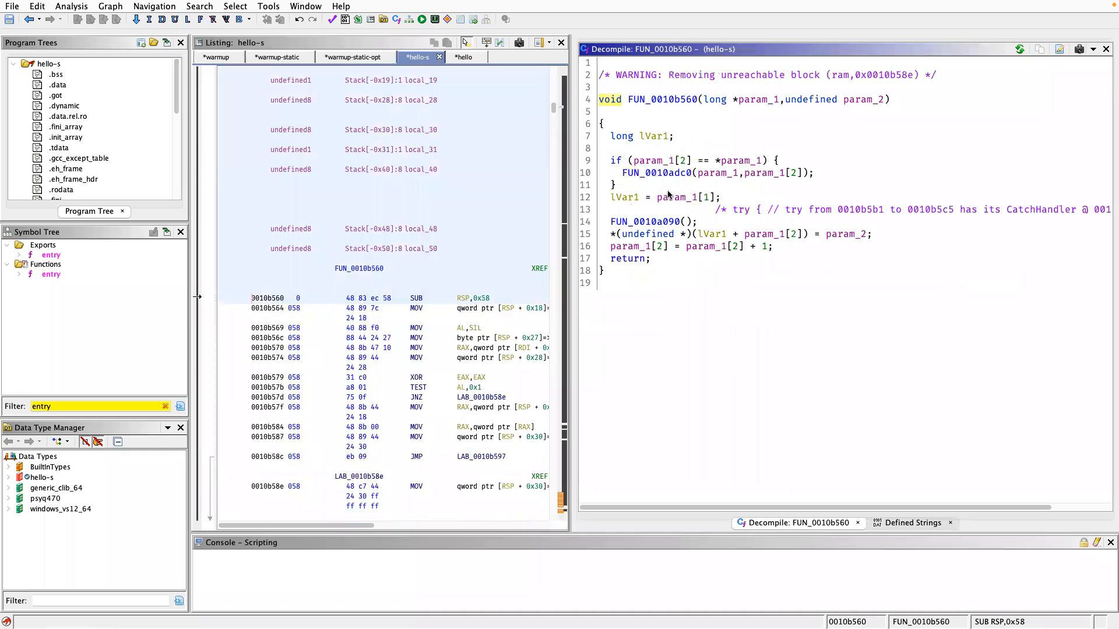
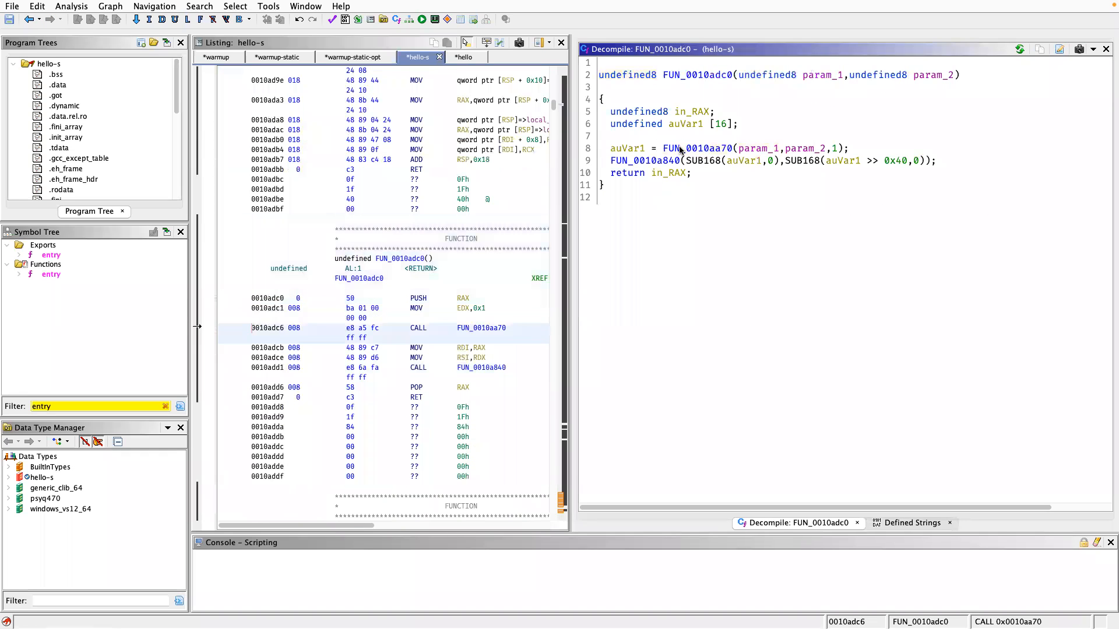
Go into FUN_0010aa70, the first call in FUN_0010adc0, and look through its decompiled code.
scroll(778, 282, "down", 15)
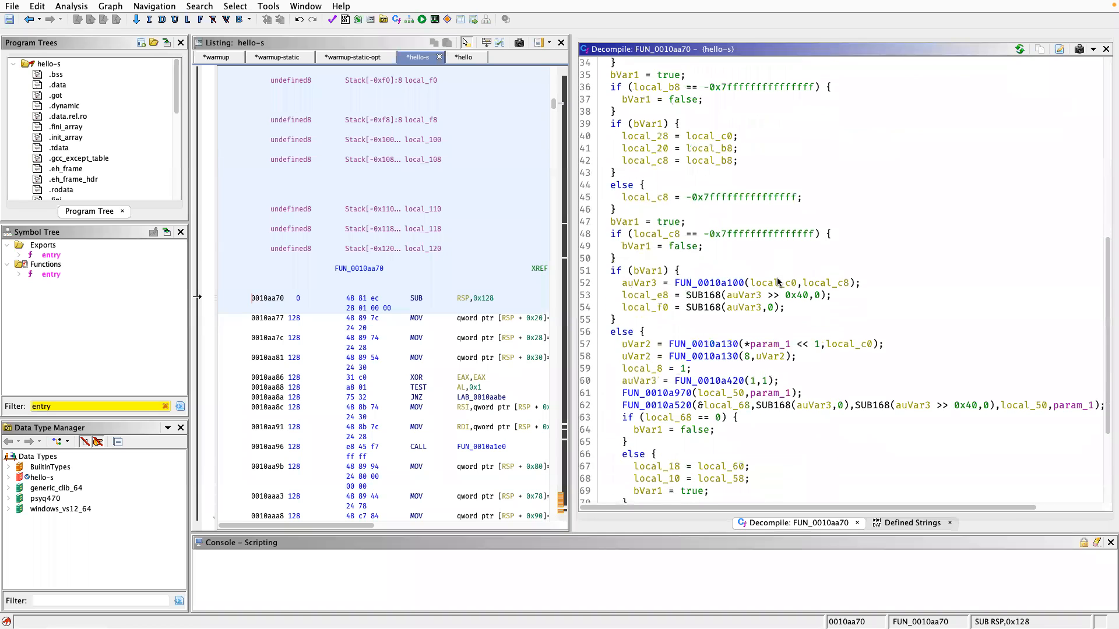
scroll(778, 283, "up", 15)
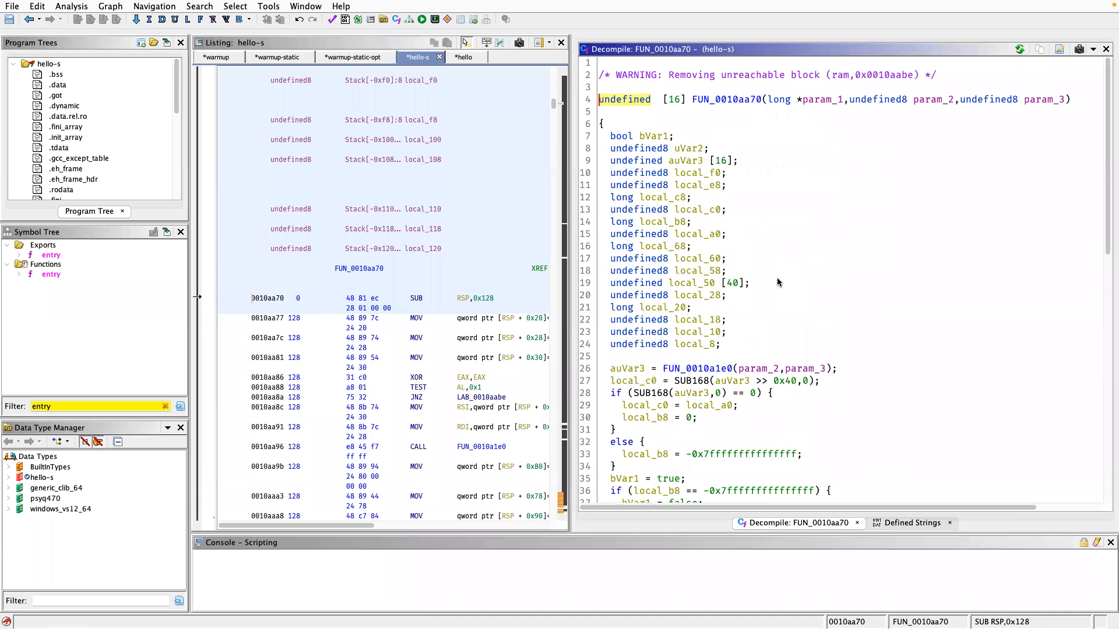
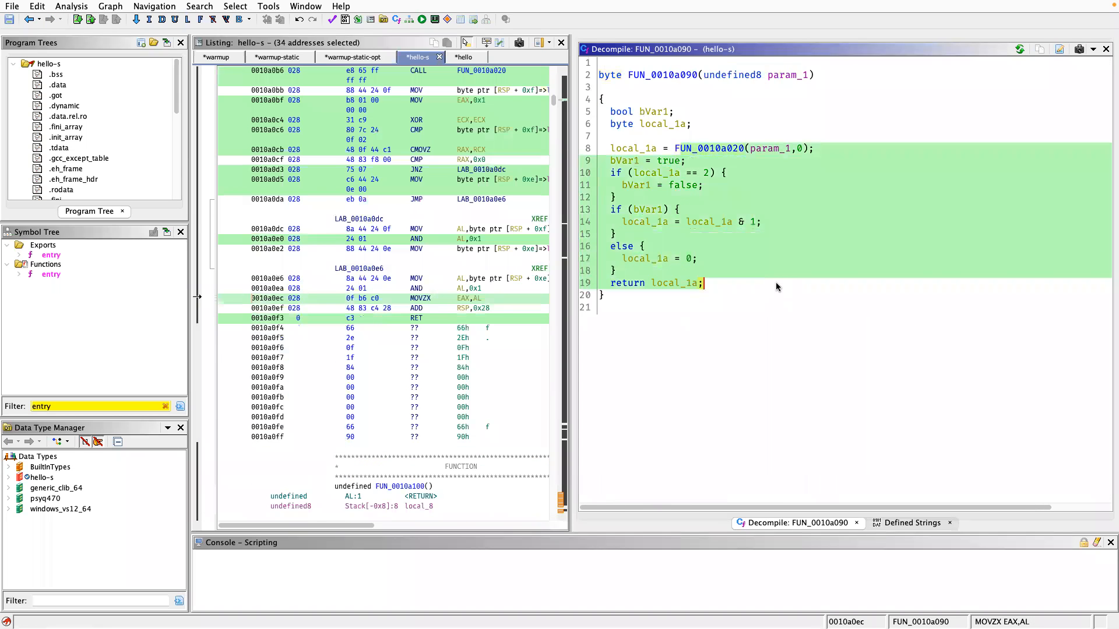
Go back from FUN_0010a090 through to_uppercase_string to the decompiled real_main function of hello-s.
key("alt+Left")
key("alt+Left")
key("alt+Left")
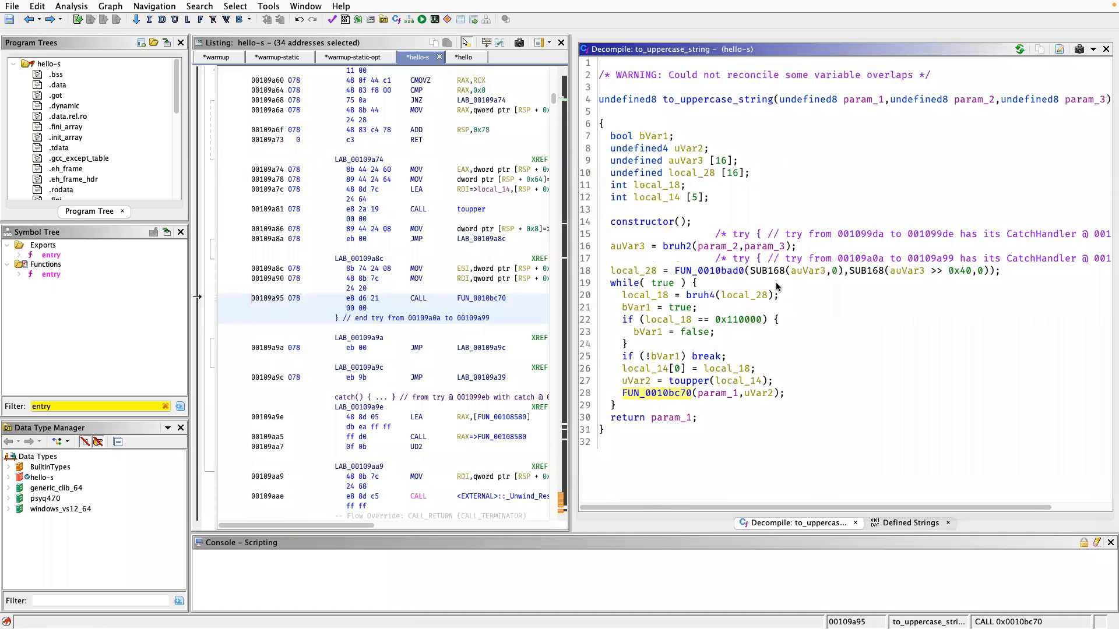
key("alt+Left")
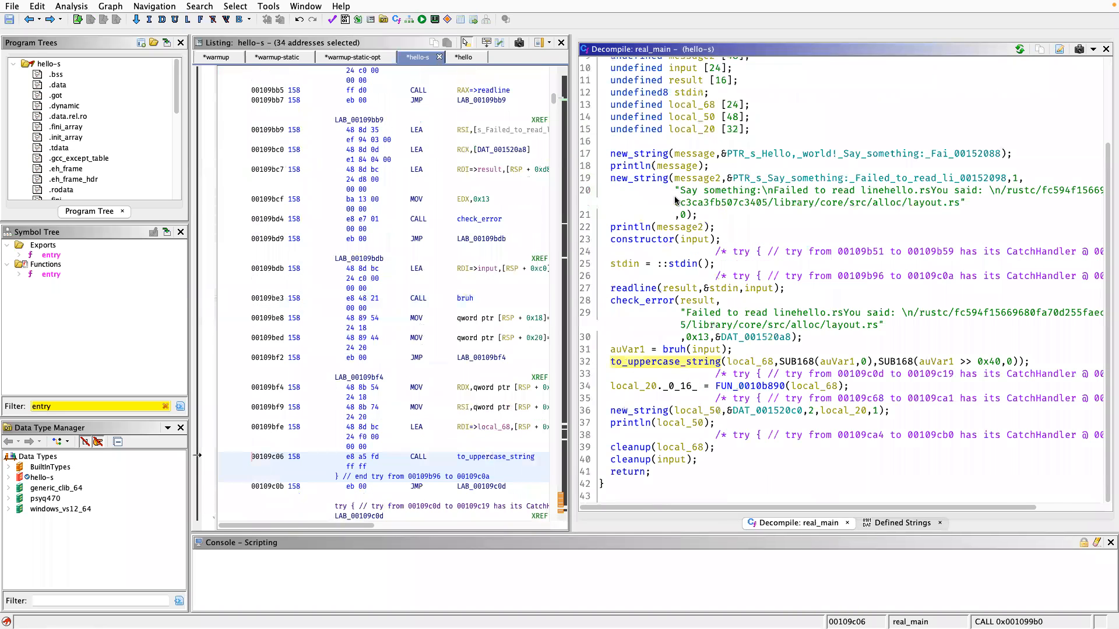
key("alt+Left")
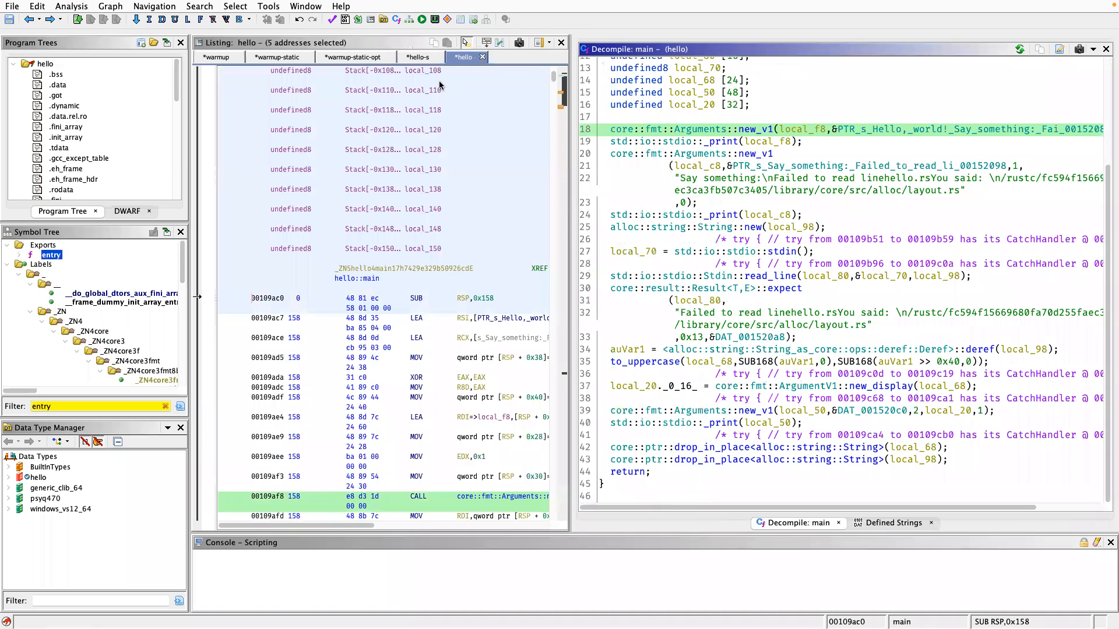
left_click(416, 57)
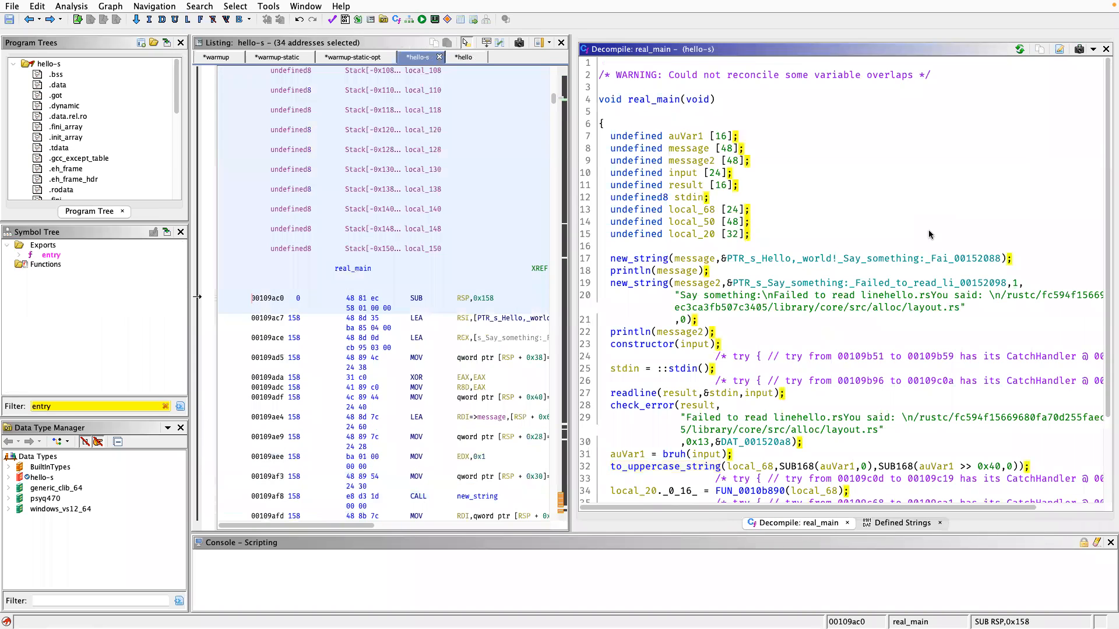
Locate the to_uppercase_string call in real_main and highlight every use of its first argument, local_68.
scroll(929, 234, "down", 3)
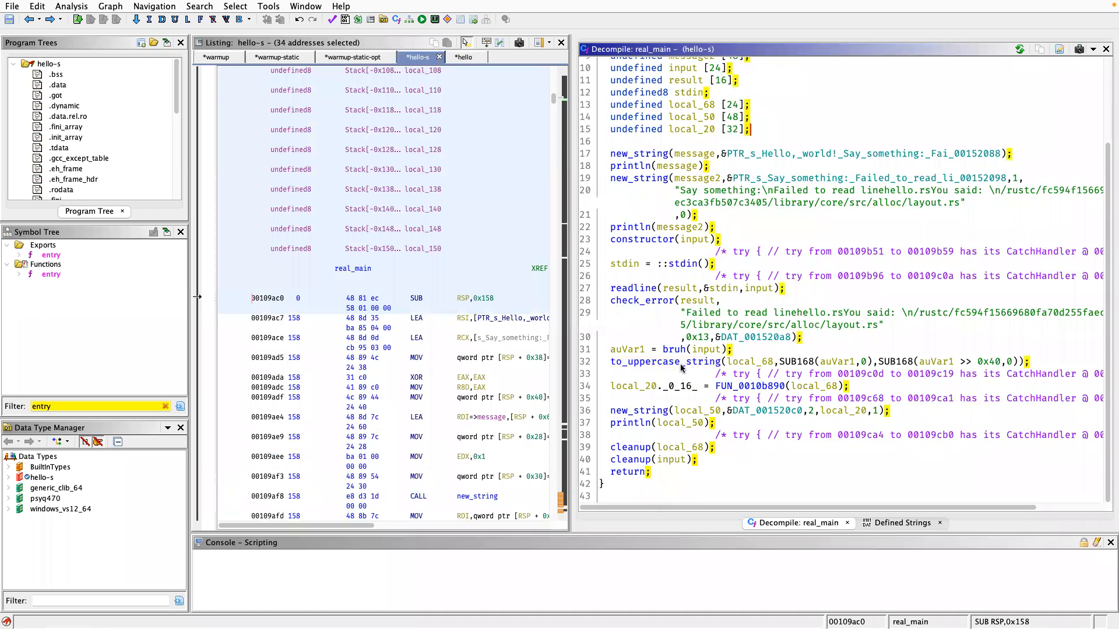
left_click(681, 363)
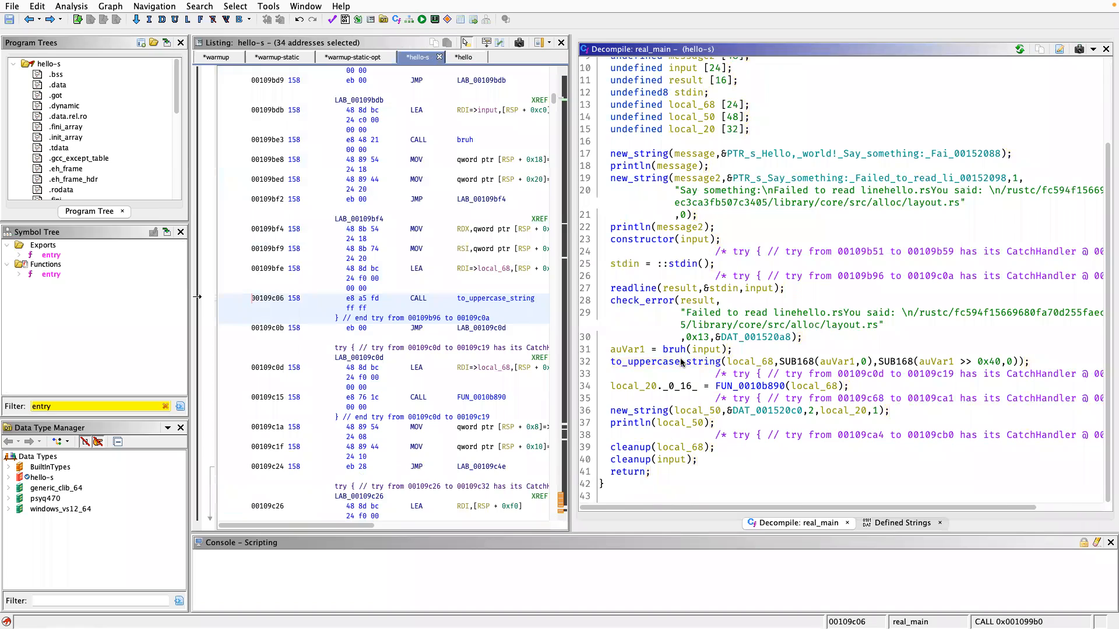
mouse_move(682, 361)
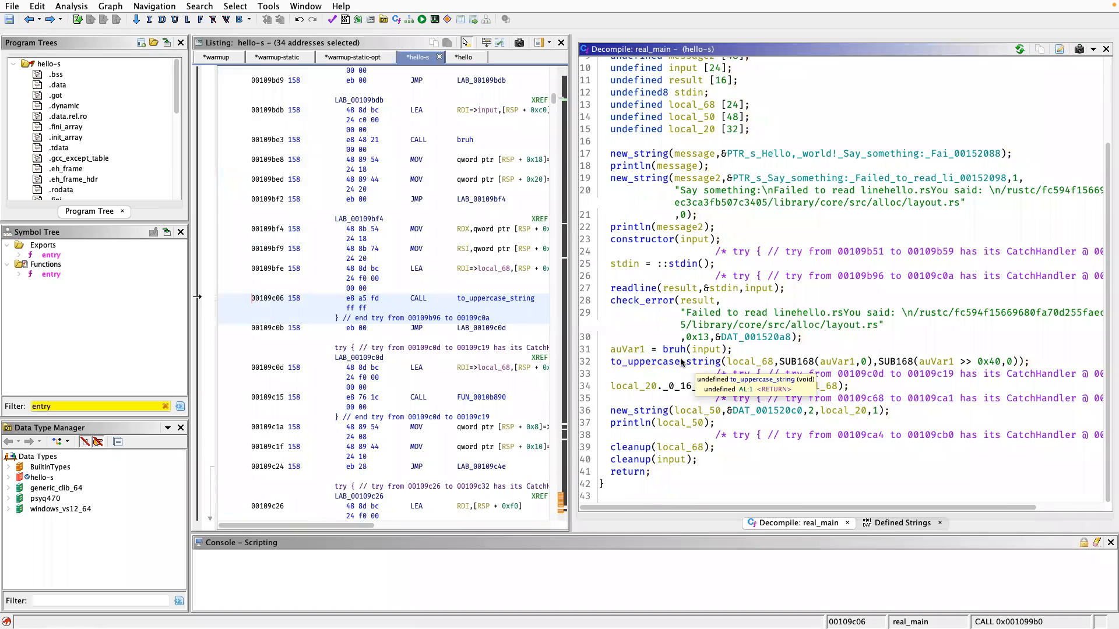
left_click(635, 363)
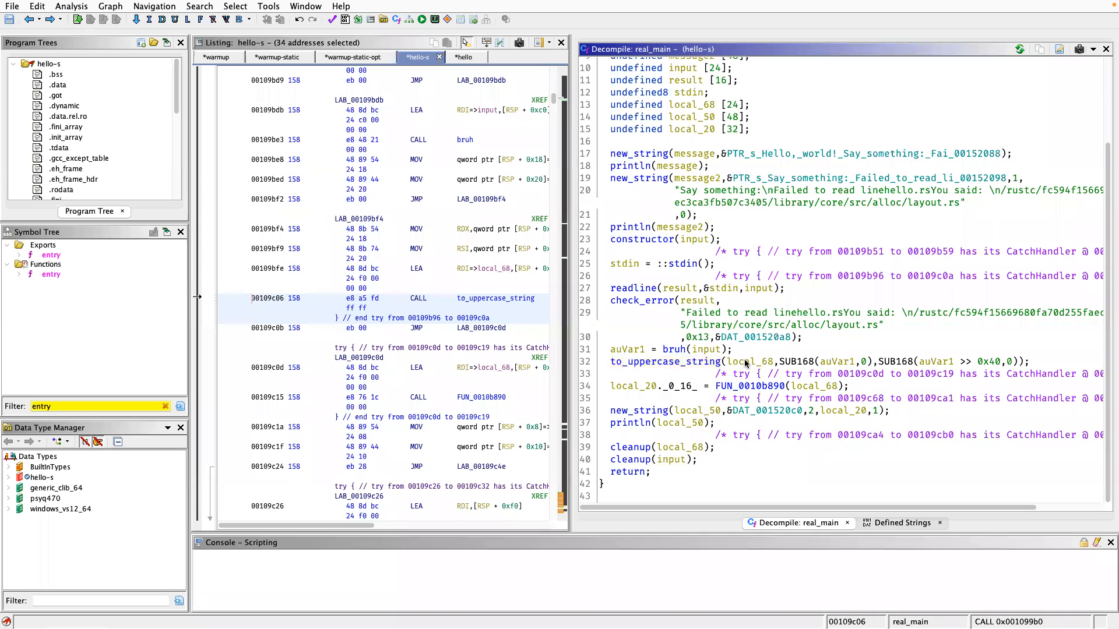
left_click(746, 362)
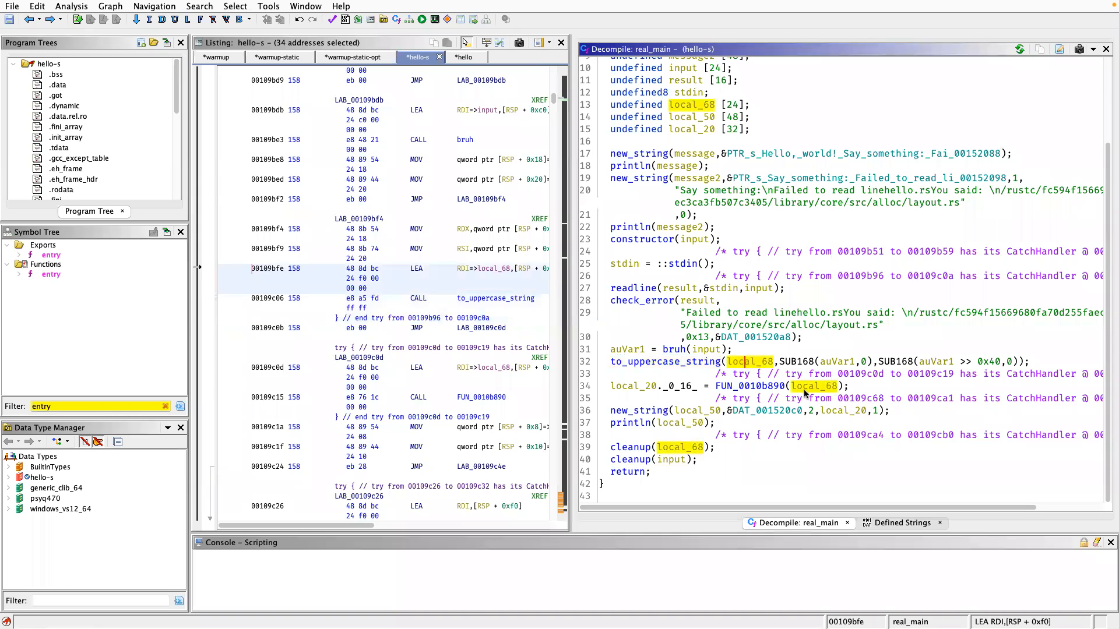
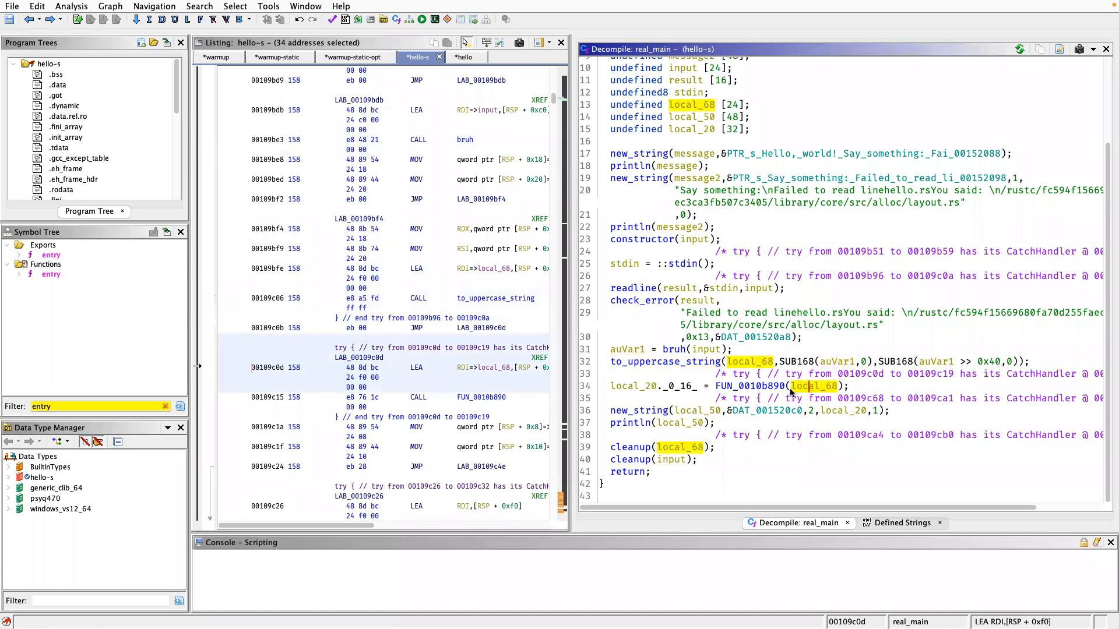
Trace the result of FUN_0010b890 in real_main by highlighting the uses of local_20 and of new_string's first argument, local_50.
left_click(652, 388)
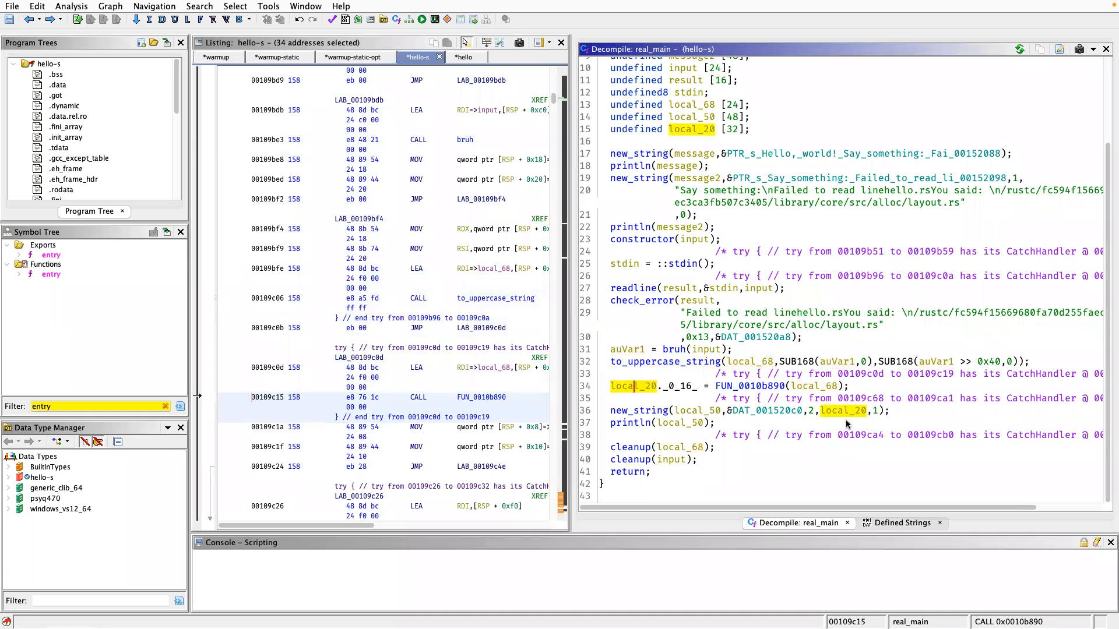
left_click(845, 410)
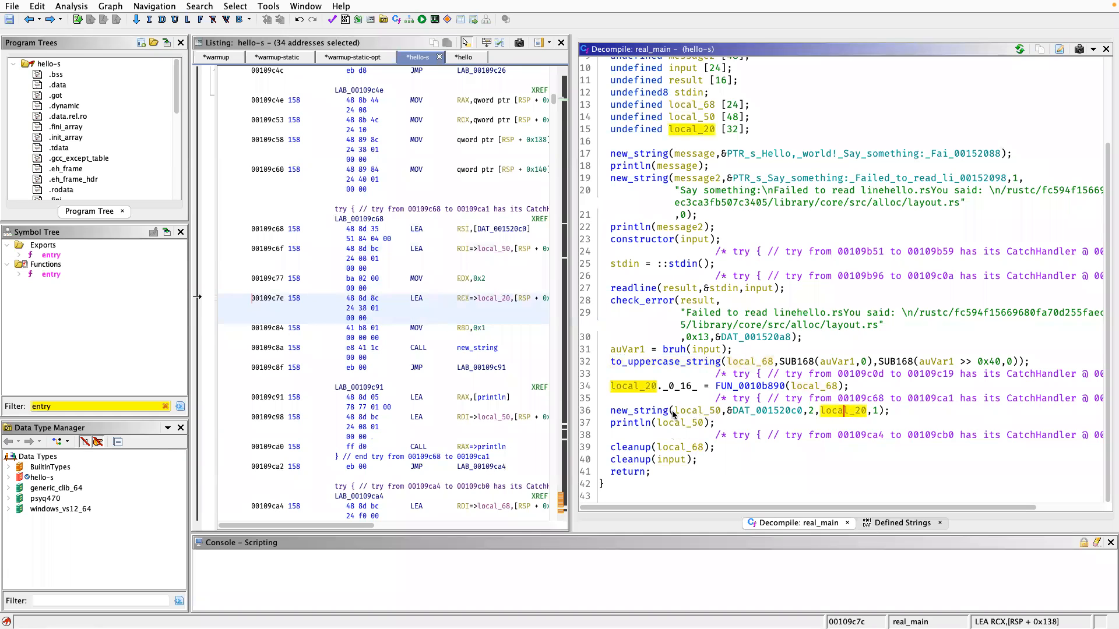
left_click(705, 411)
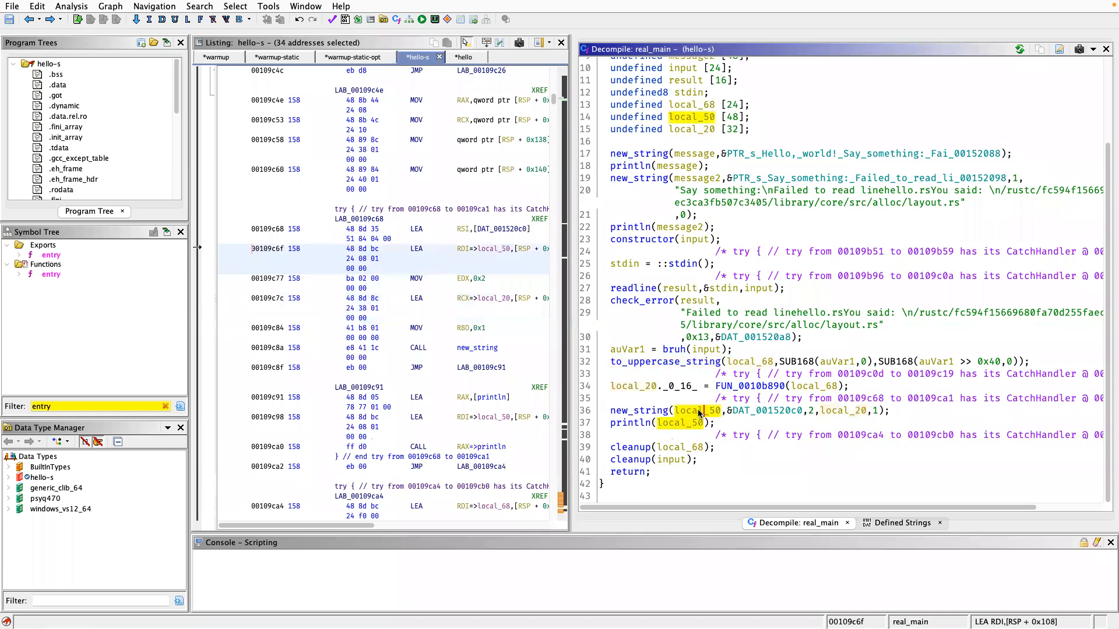
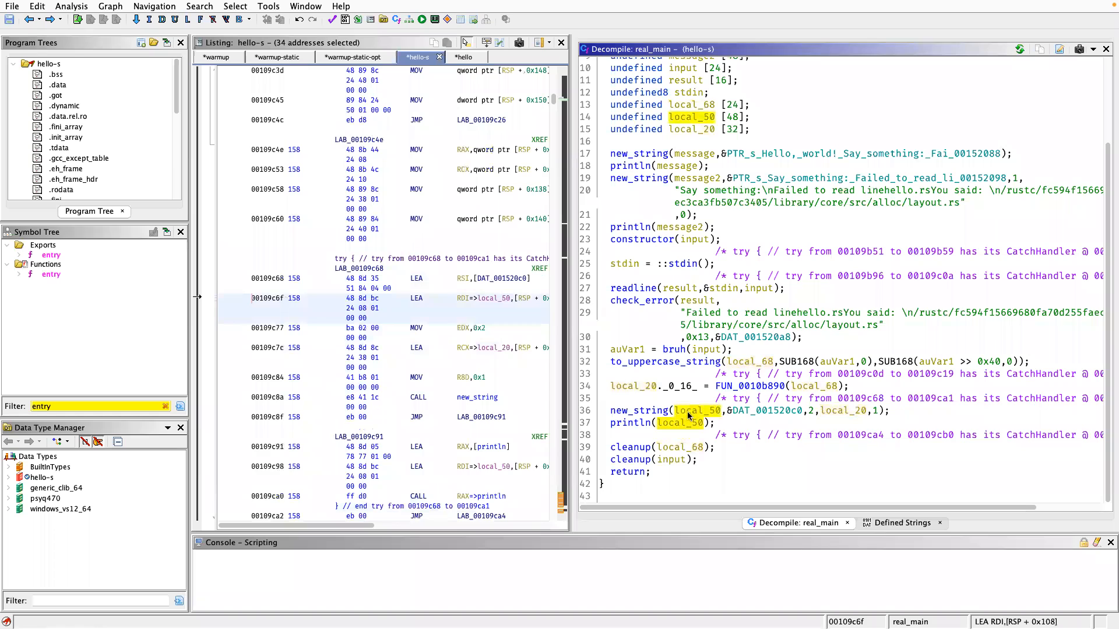
Rename local_68, the first argument of to_uppercase_string in real_main, to uppercase_input.
left_click(683, 422)
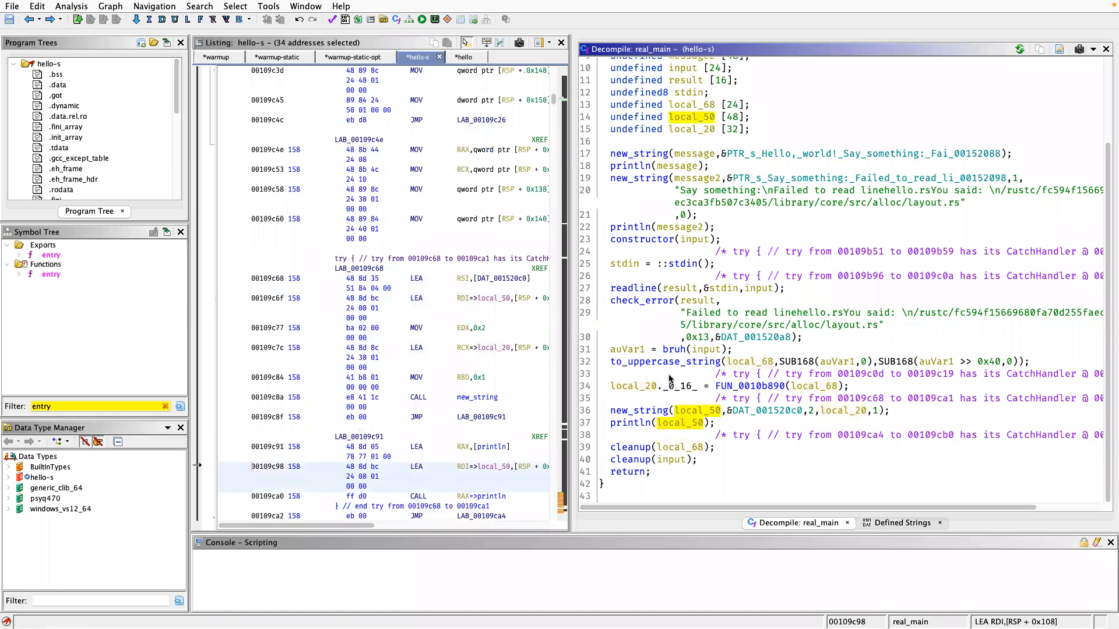
left_click(742, 362)
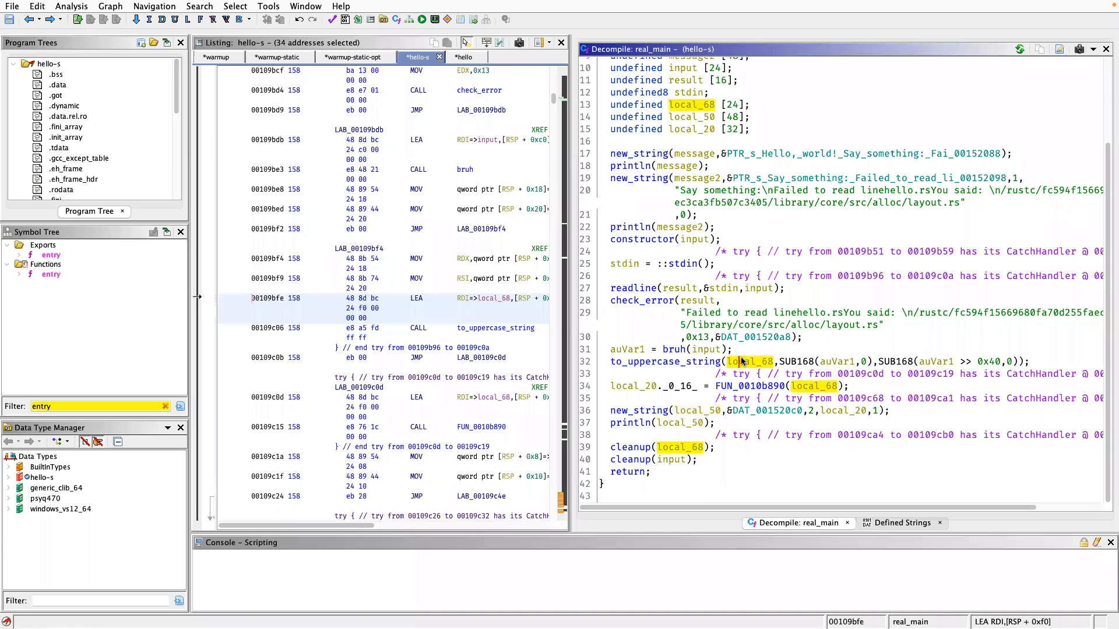
type("luppe")
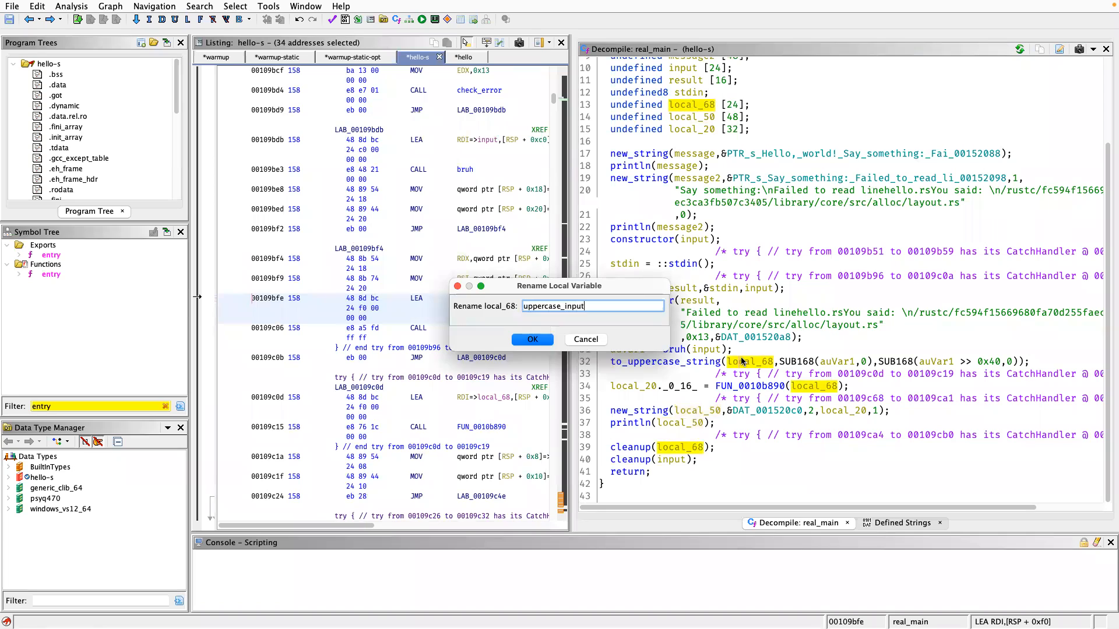
type("rcase_input")
key("Return")
Inspect the decompiled body of FUN_0010b890 and return to its call in real_main.
double_click(752, 386)
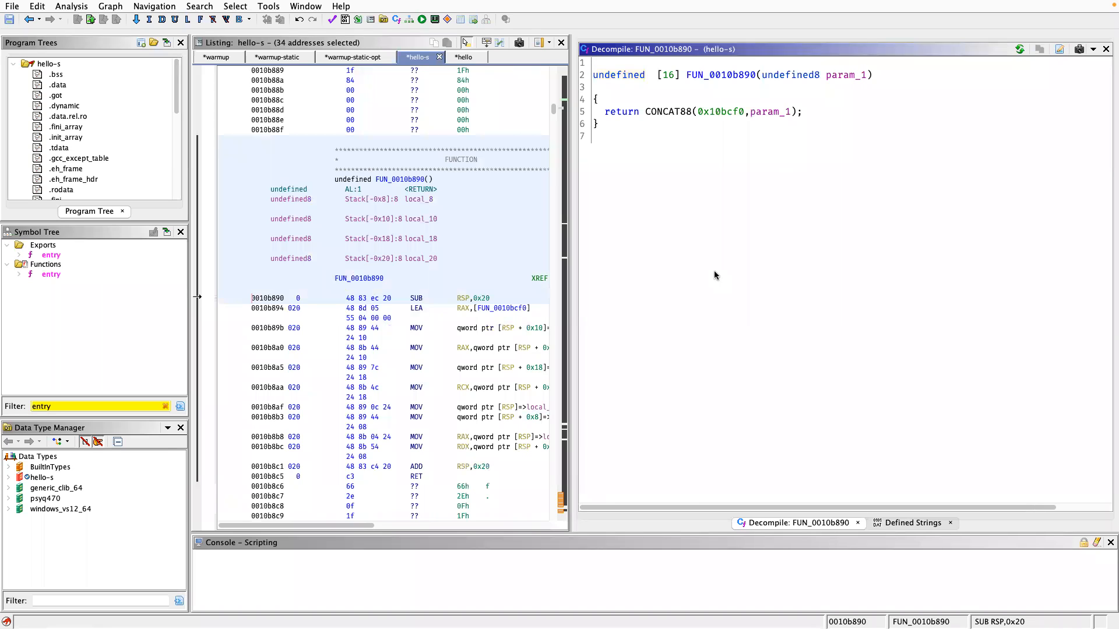
key("alt+Left")
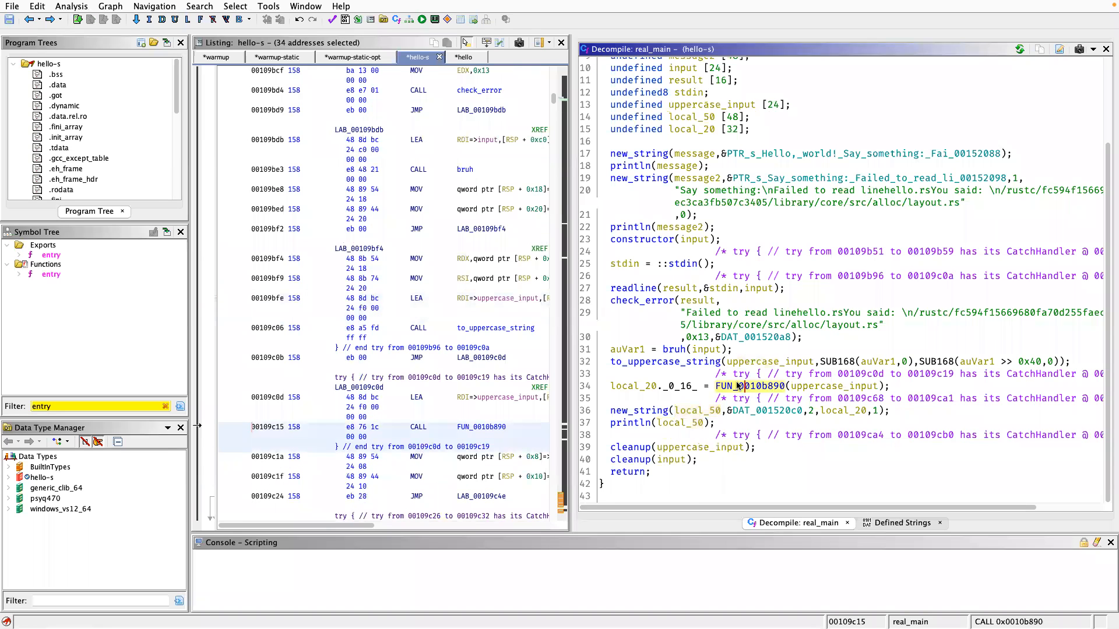
key("l")
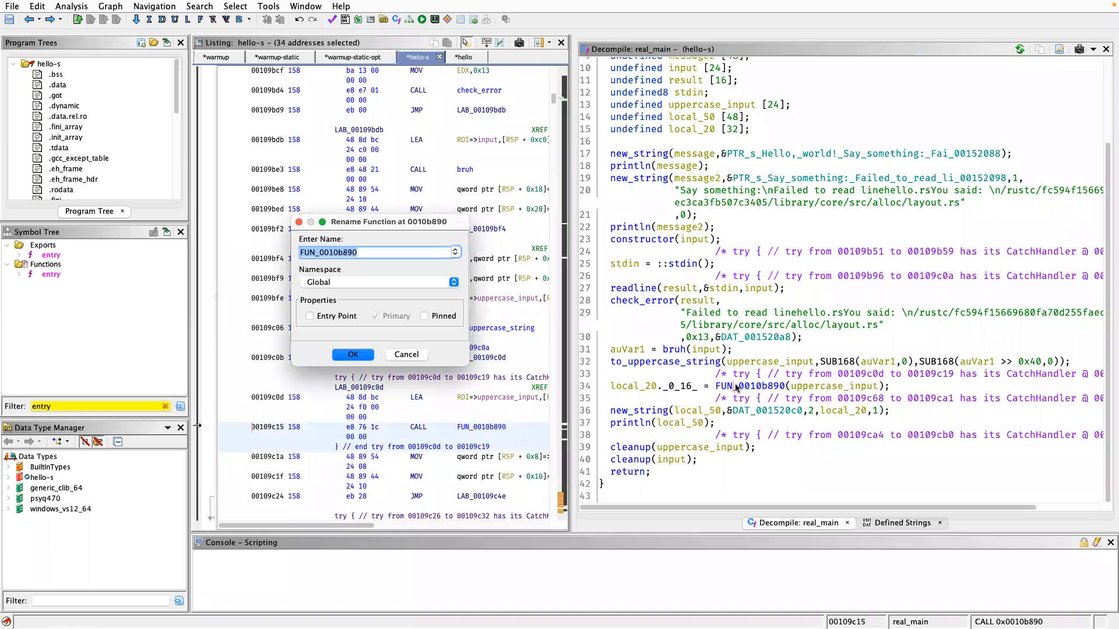
key("Escape")
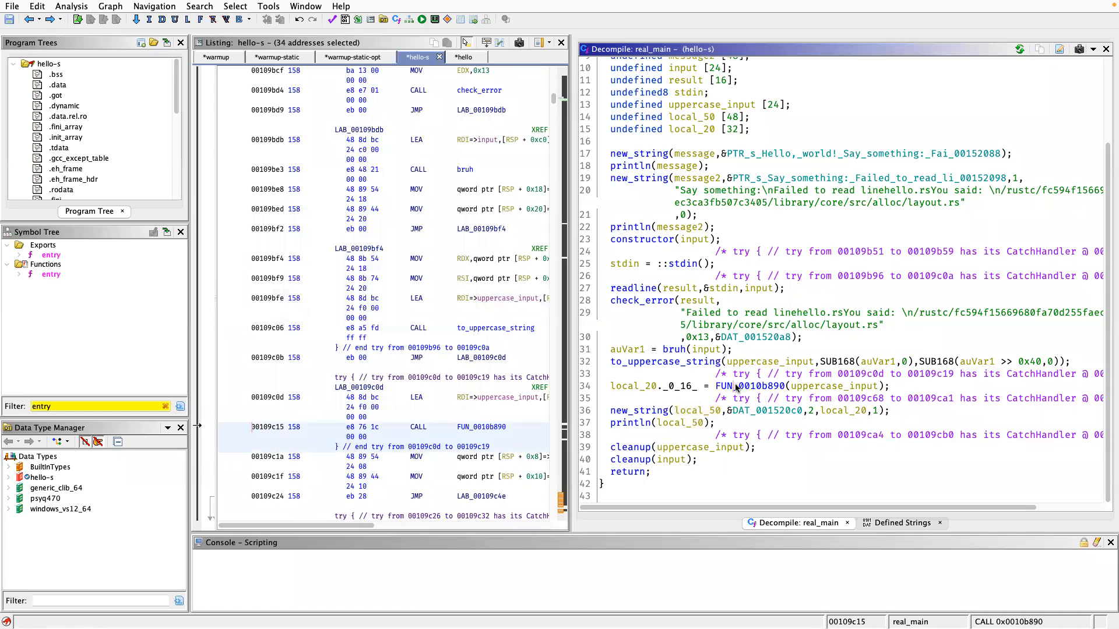
Rename local_20, which stores the result of FUN_0010b890, to uppercase_input2 and highlight the uses of println's argument local_50.
left_click(634, 387)
type("luppercase_input2")
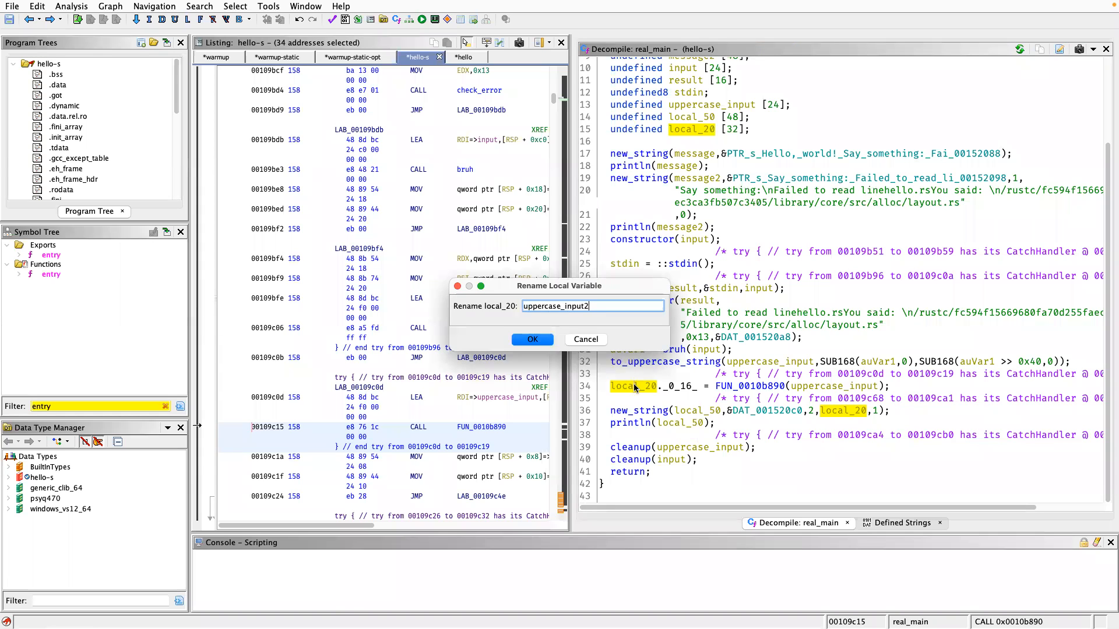
key("Return")
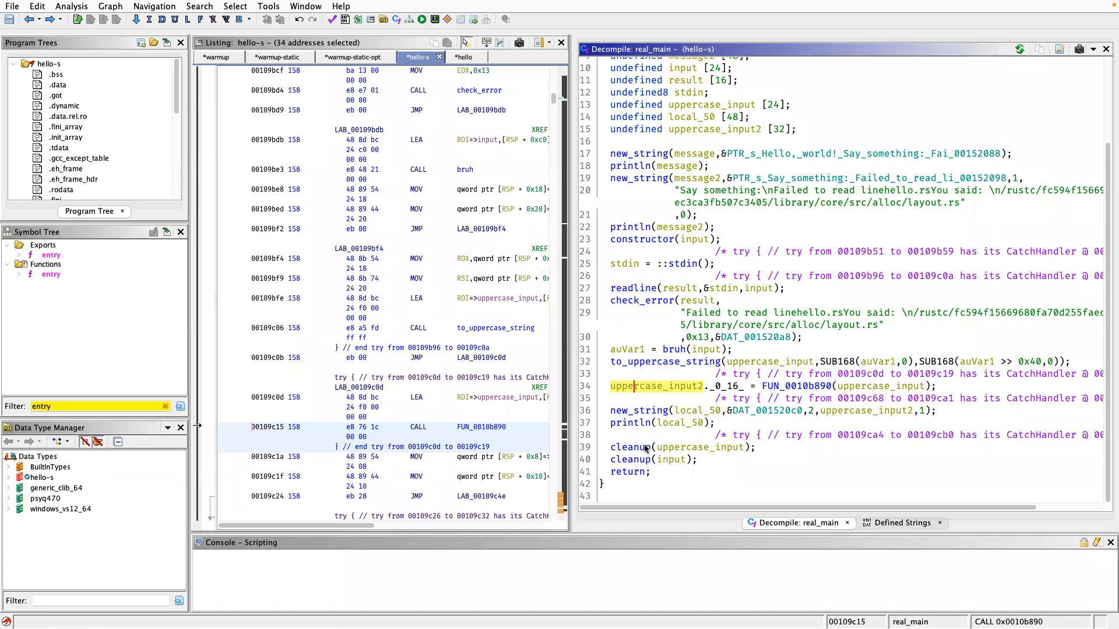
left_click(685, 425)
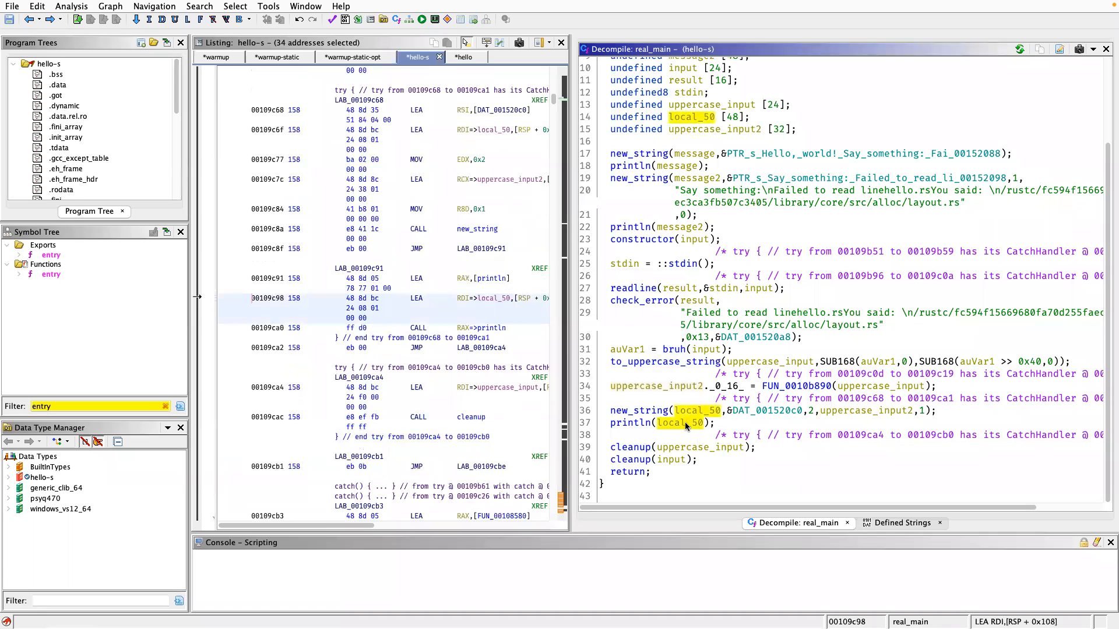
Switch to the hello binary and examine the named calls in hello::main, highlighting expect and the closing drop_in_place calls.
left_click(463, 58)
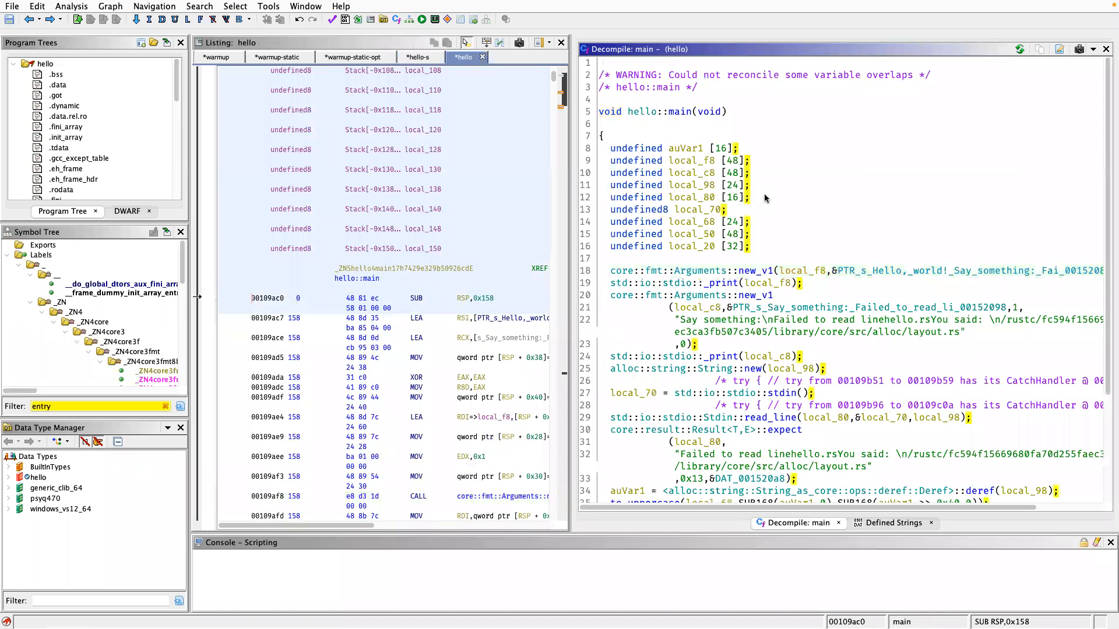
scroll(854, 279, "down", 5)
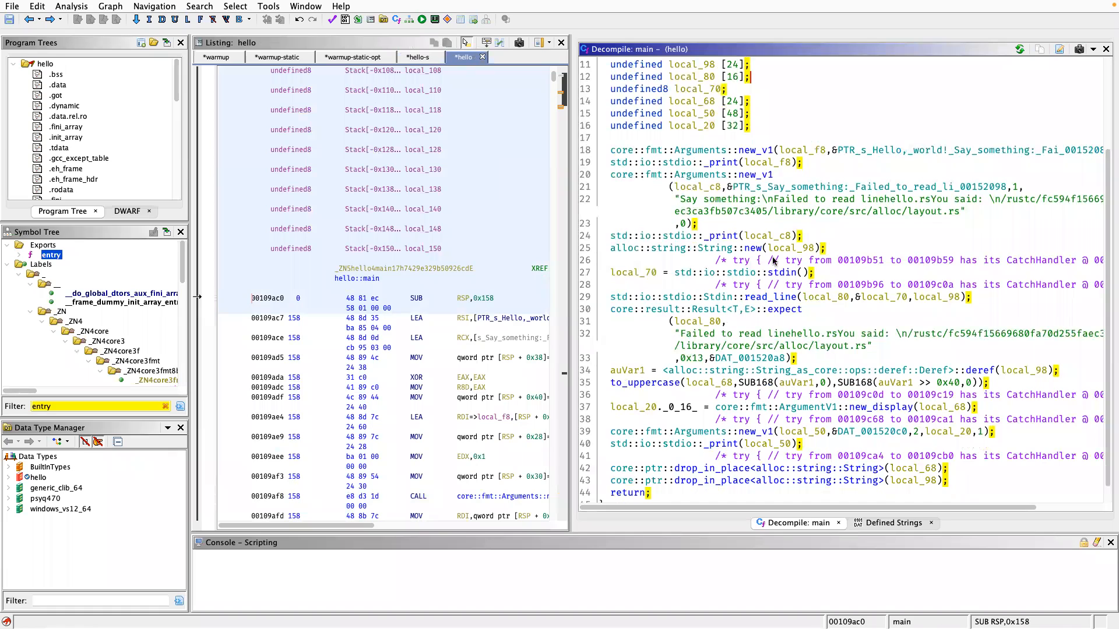
scroll(774, 260, "down", 1)
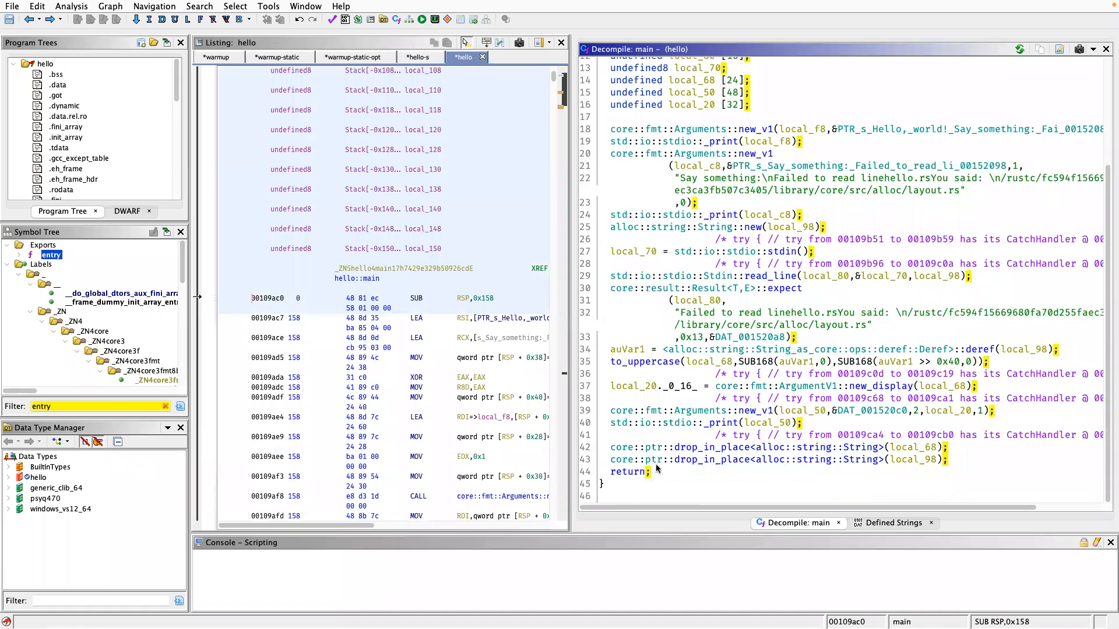
left_click(800, 290)
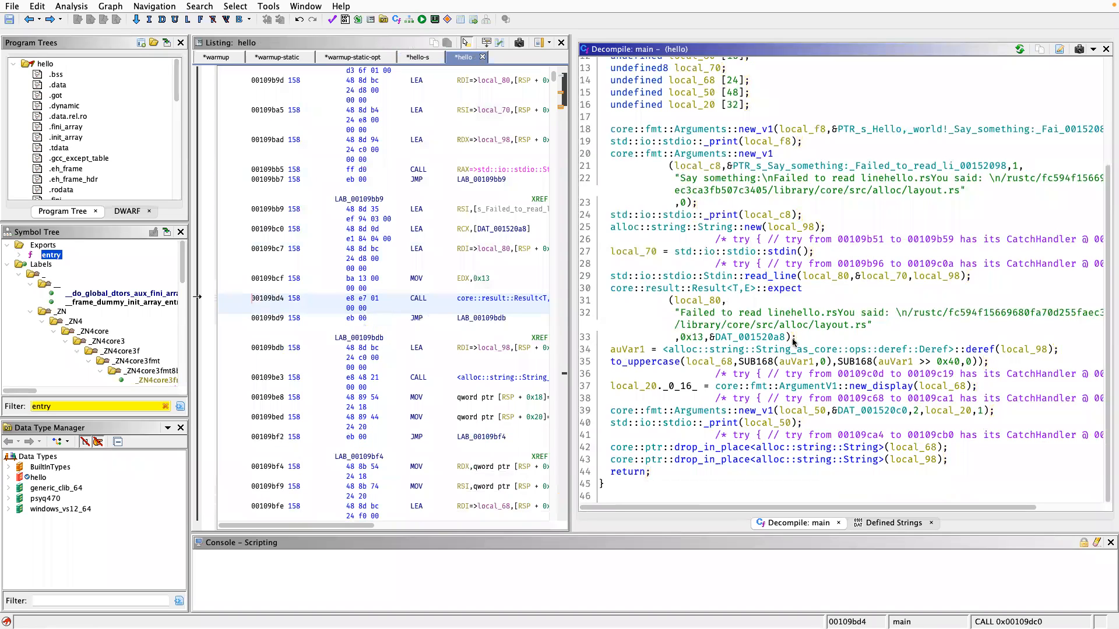
left_click(694, 448)
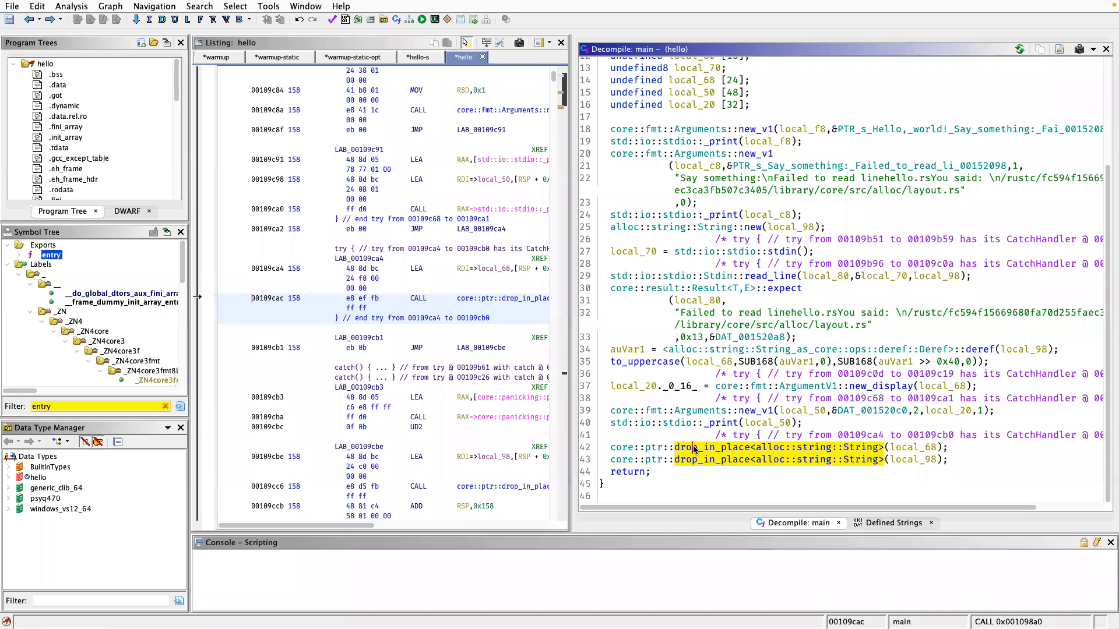
left_click(777, 448)
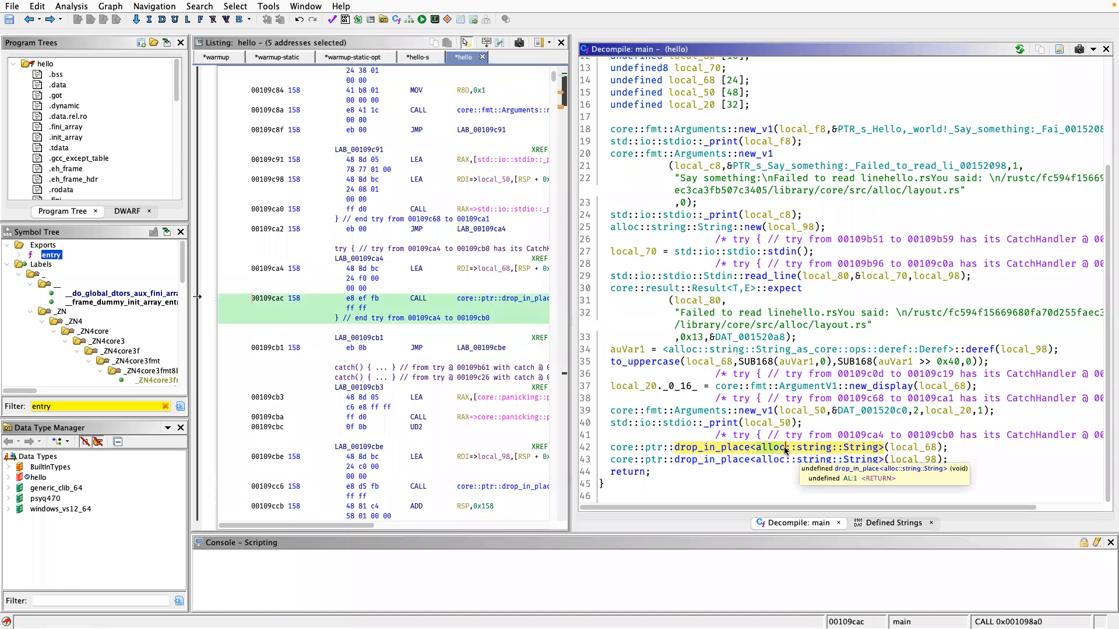
left_click(696, 449)
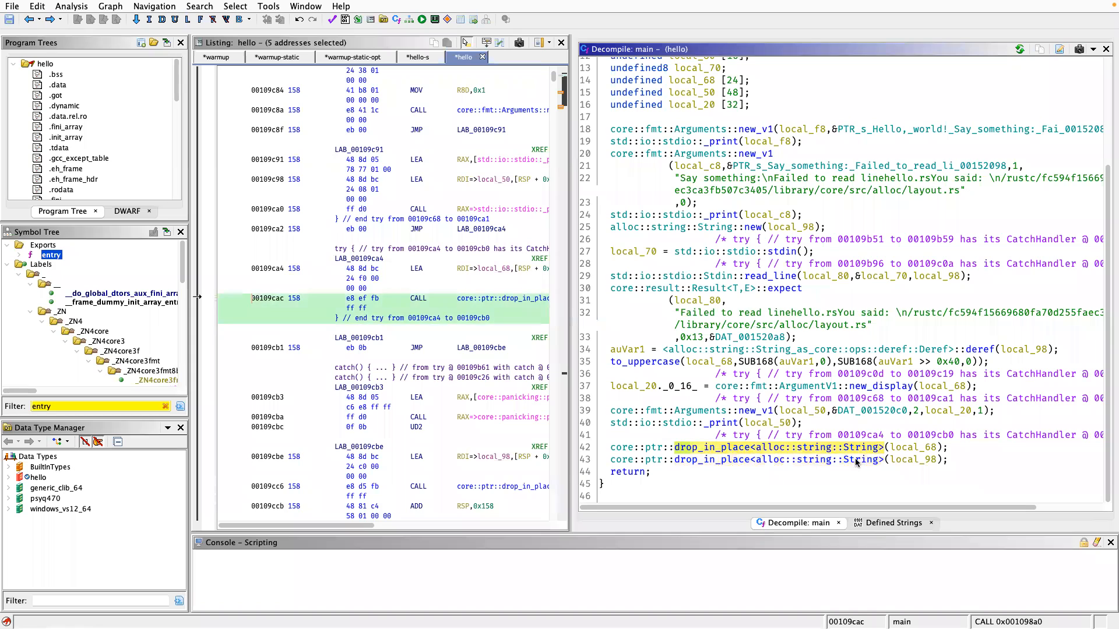
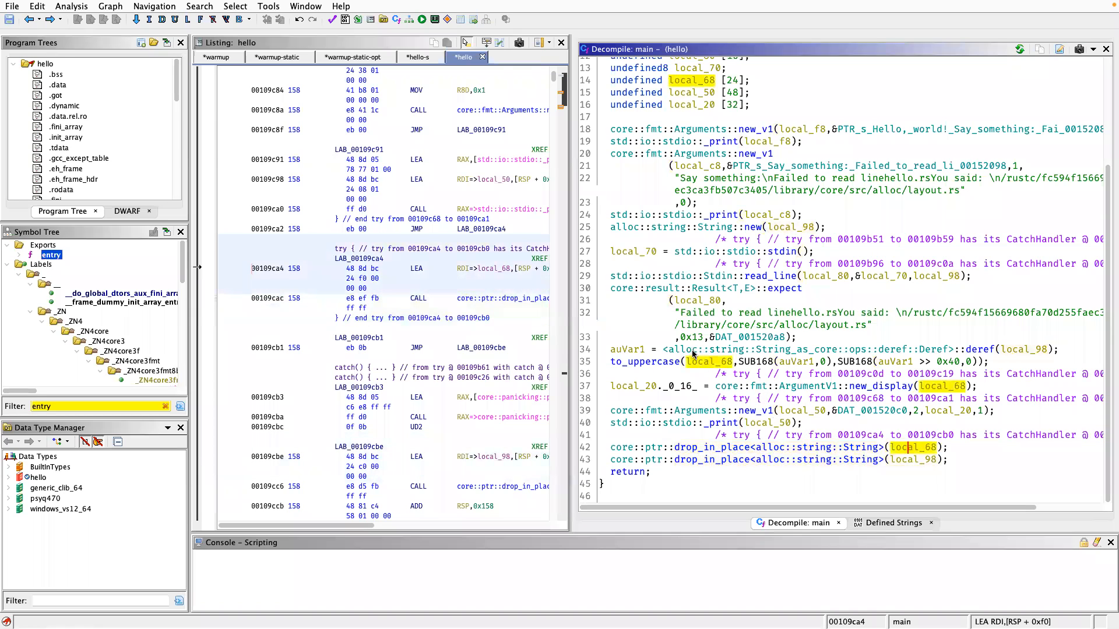
Inspect hello::to_uppercase from main, follow its chars call down to Iter<T>::new, and return to to_uppercase at the into_iter call.
double_click(674, 362)
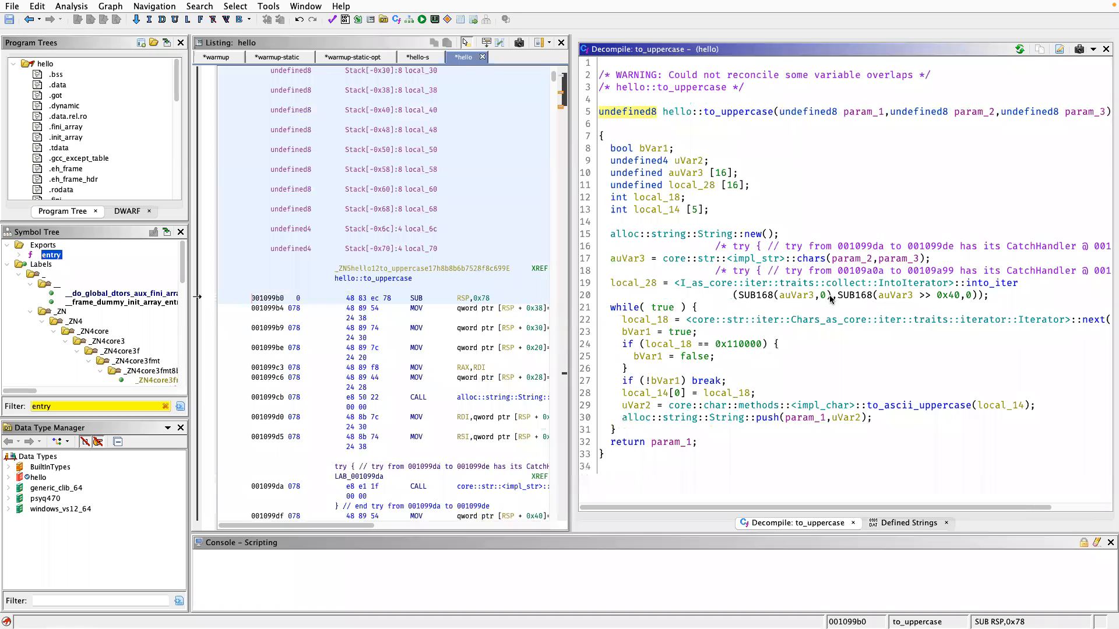
double_click(815, 260)
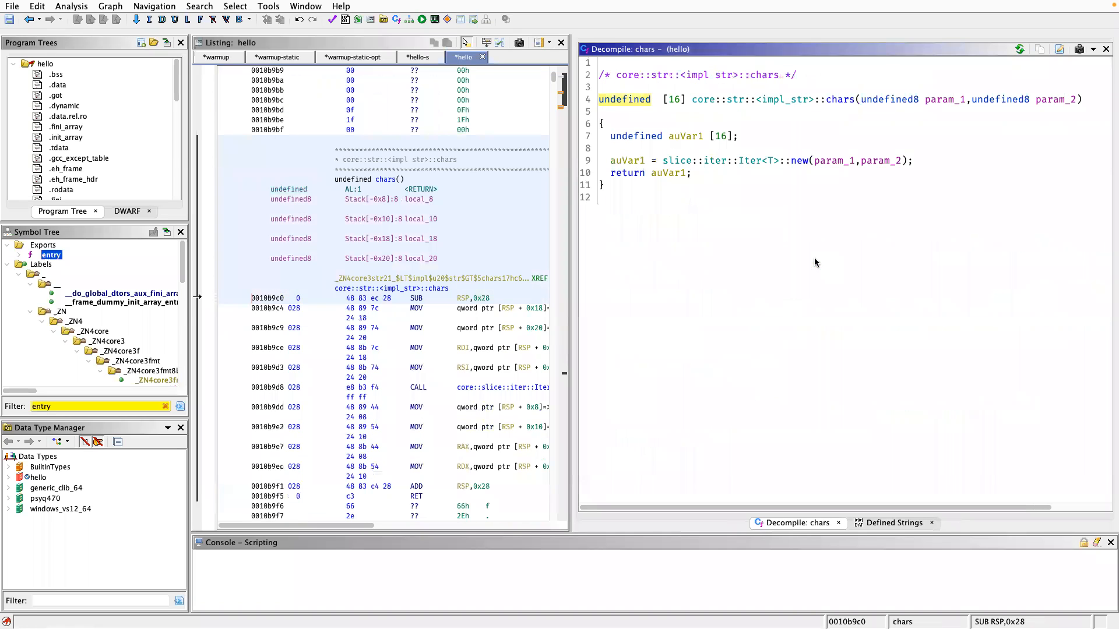
double_click(800, 161)
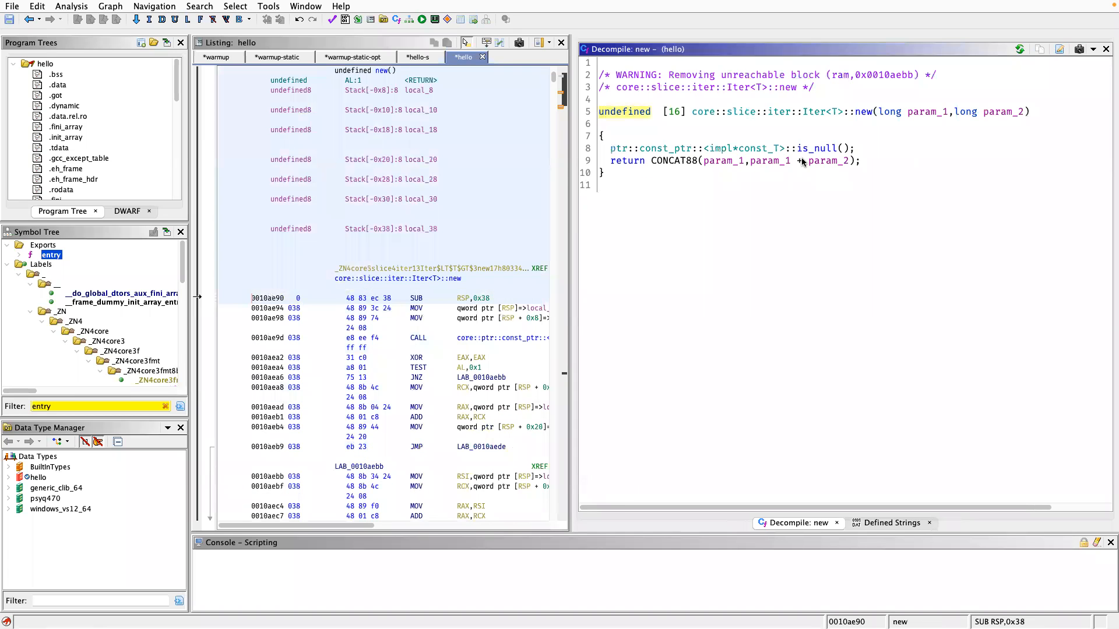
key("alt+Left")
key("alt+Left")
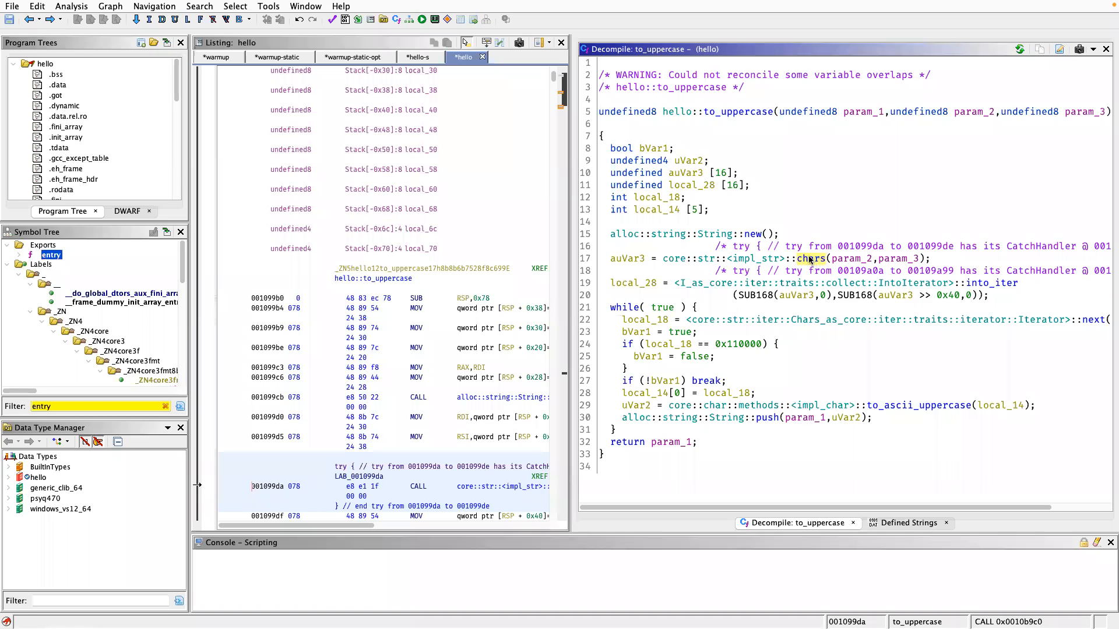
left_click(984, 288)
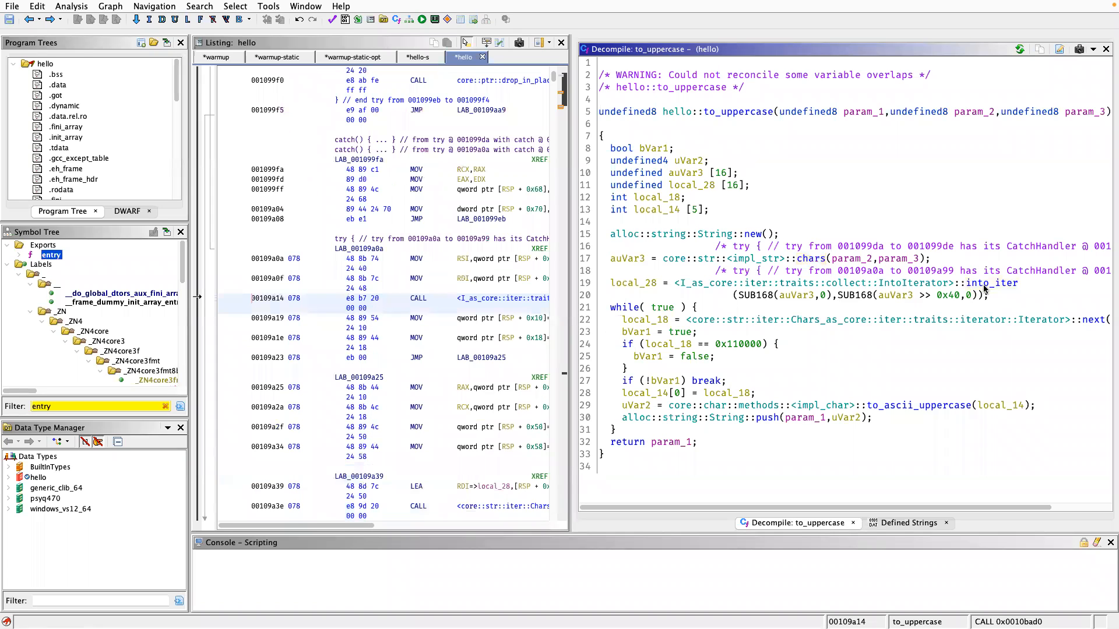
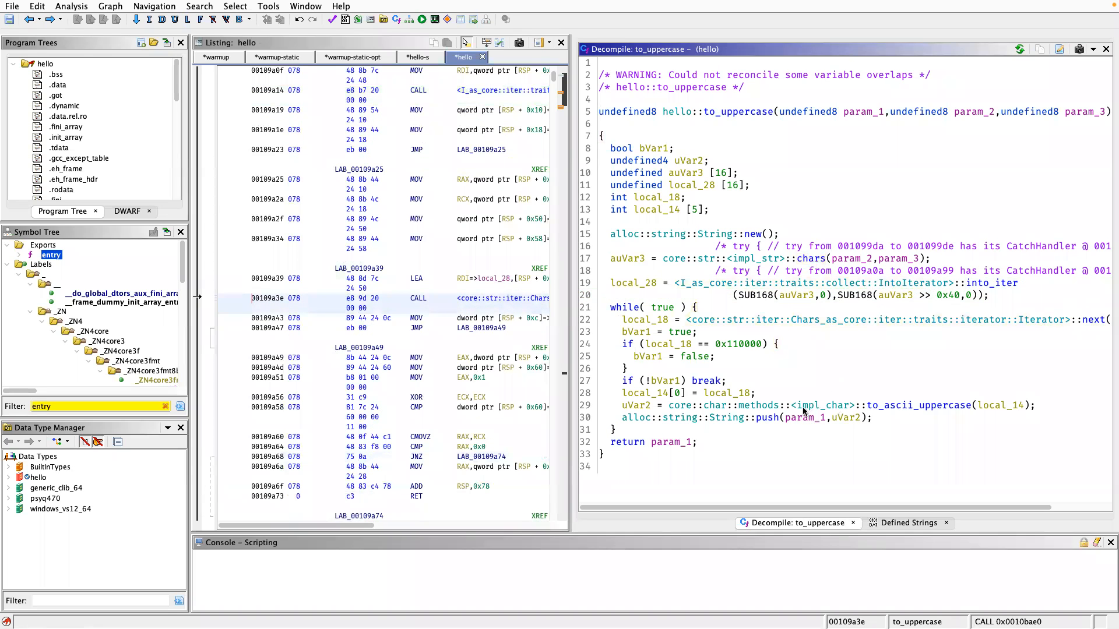
Inspect the conditional logic of the to_ascii_uppercase function called in hello::to_uppercase, and return through to_uppercase to the decompiled hello::main.
left_click(762, 417)
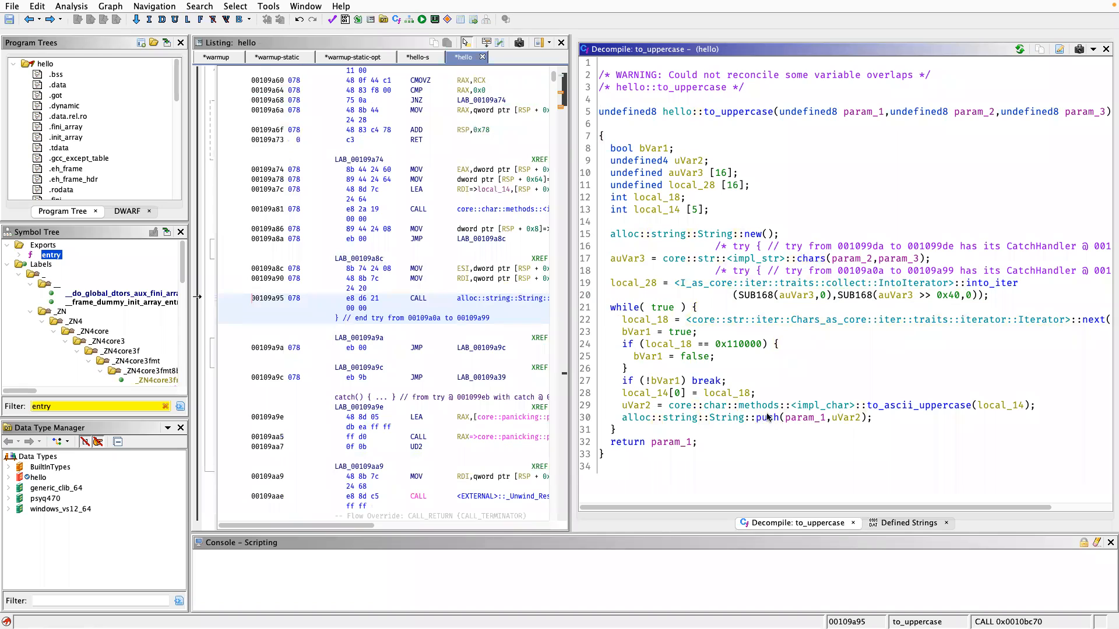
double_click(891, 407)
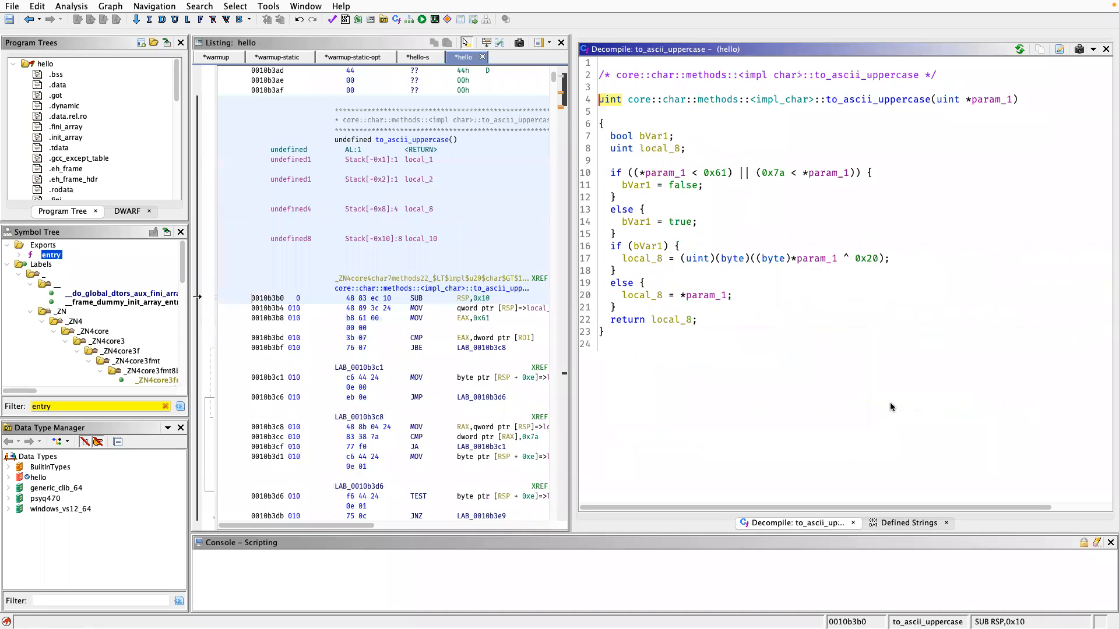
left_click_drag(710, 162, 795, 299)
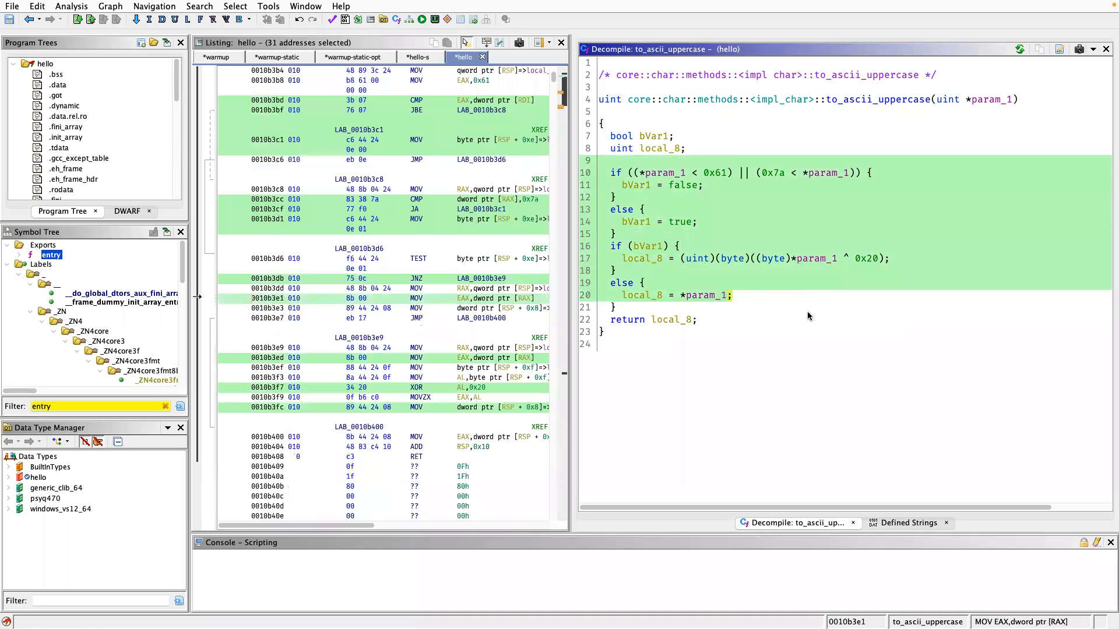
left_click(807, 316)
key("alt+Left")
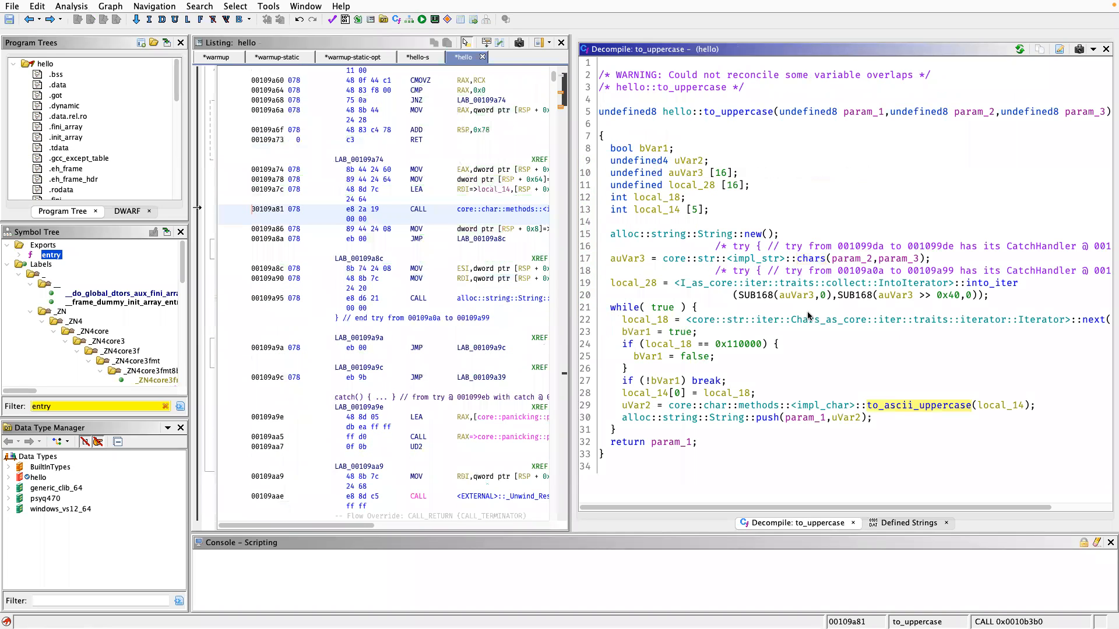
key("alt+Left")
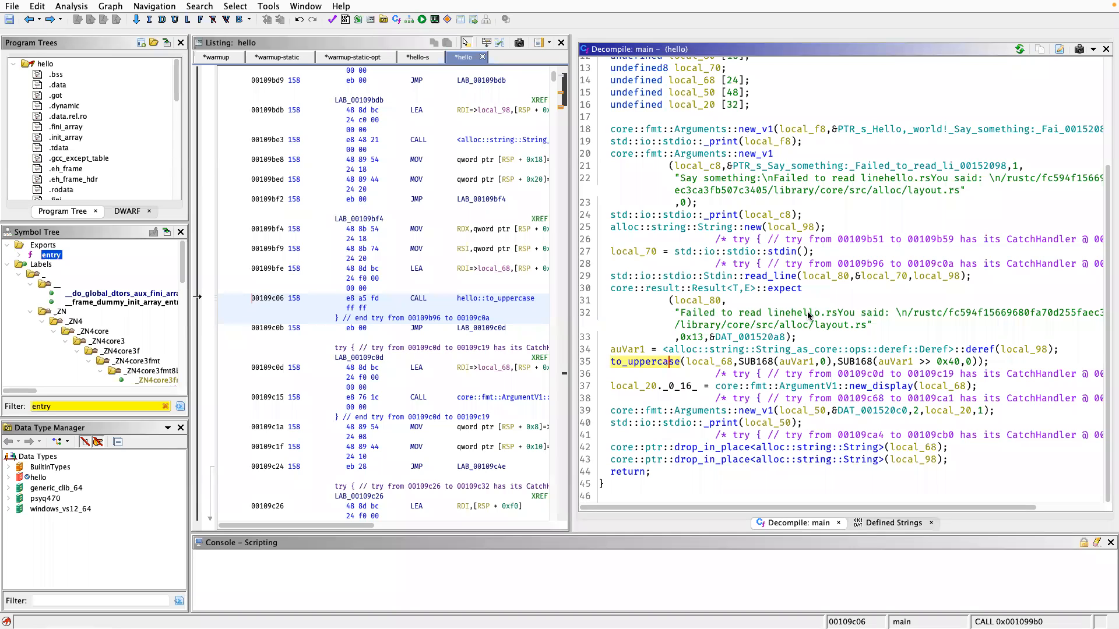
scroll(852, 310, "up", 3)
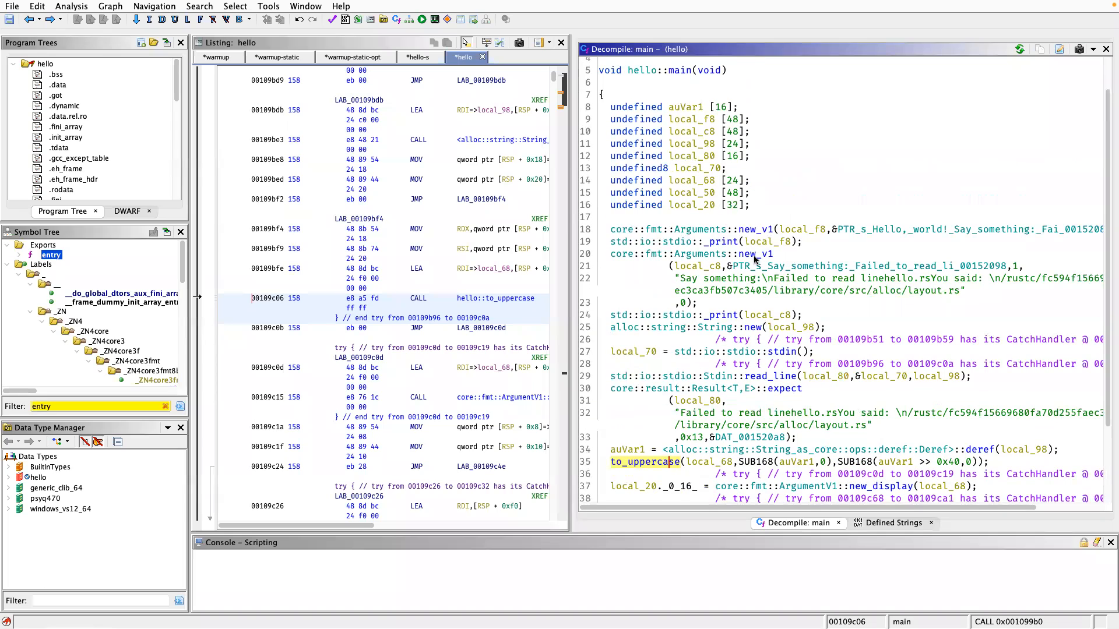
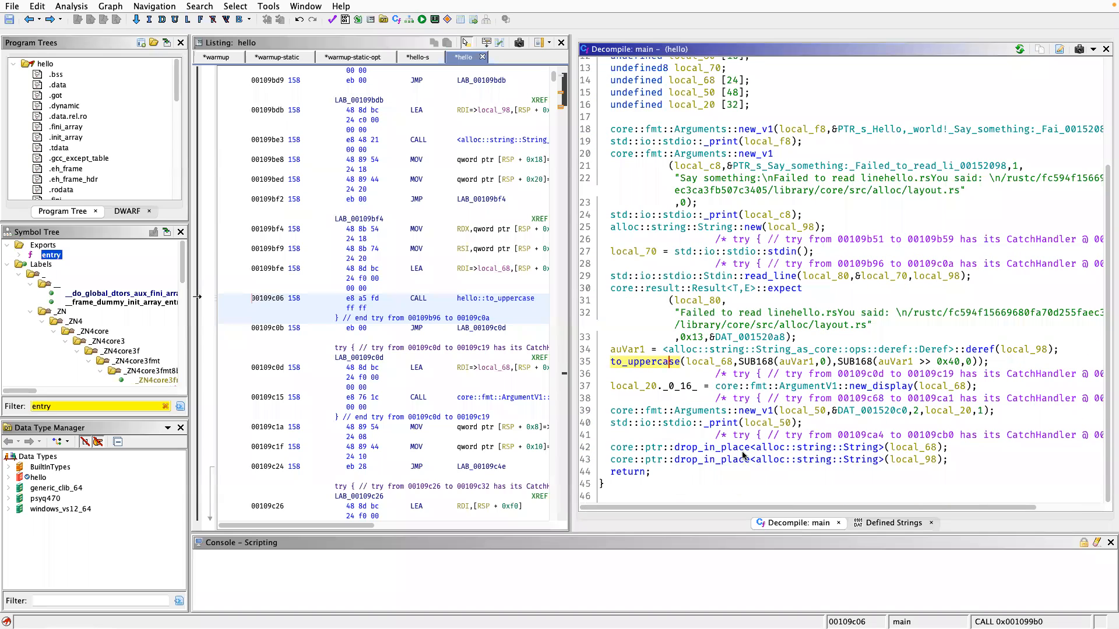
Examine the two drop_in_place<alloc::string::String> calls at the end of the decompiled hello::main.
left_click_drag(775, 473, 768, 447)
left_click(774, 456)
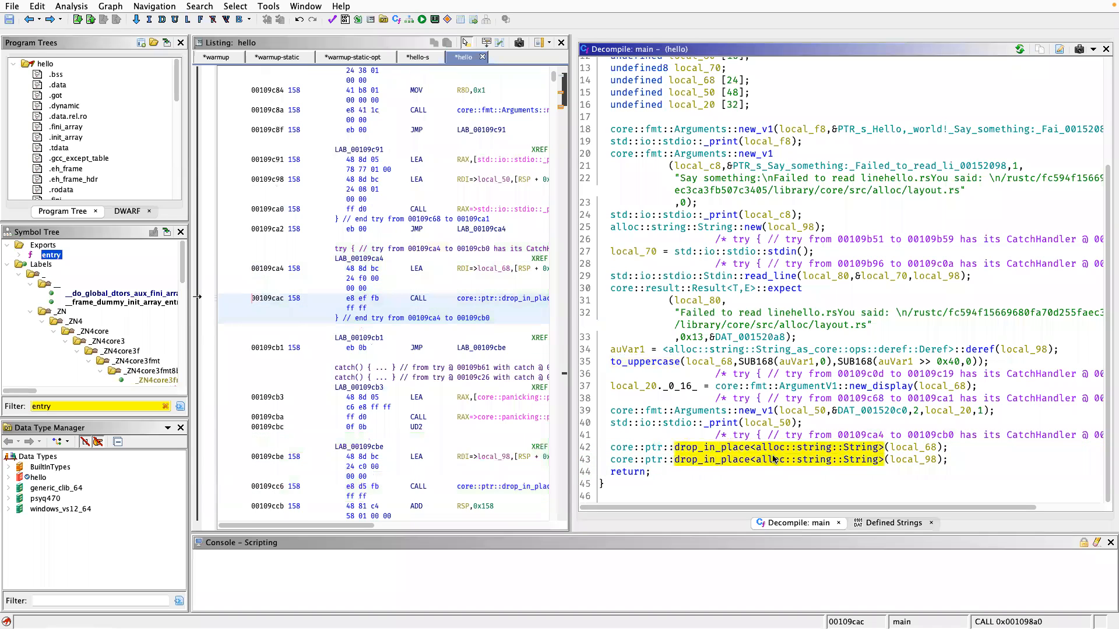
left_click(767, 447)
Examine the standard I/O calls _print, read_line and stdin in the decompiled hello::main.
scroll(803, 289, "up", 4)
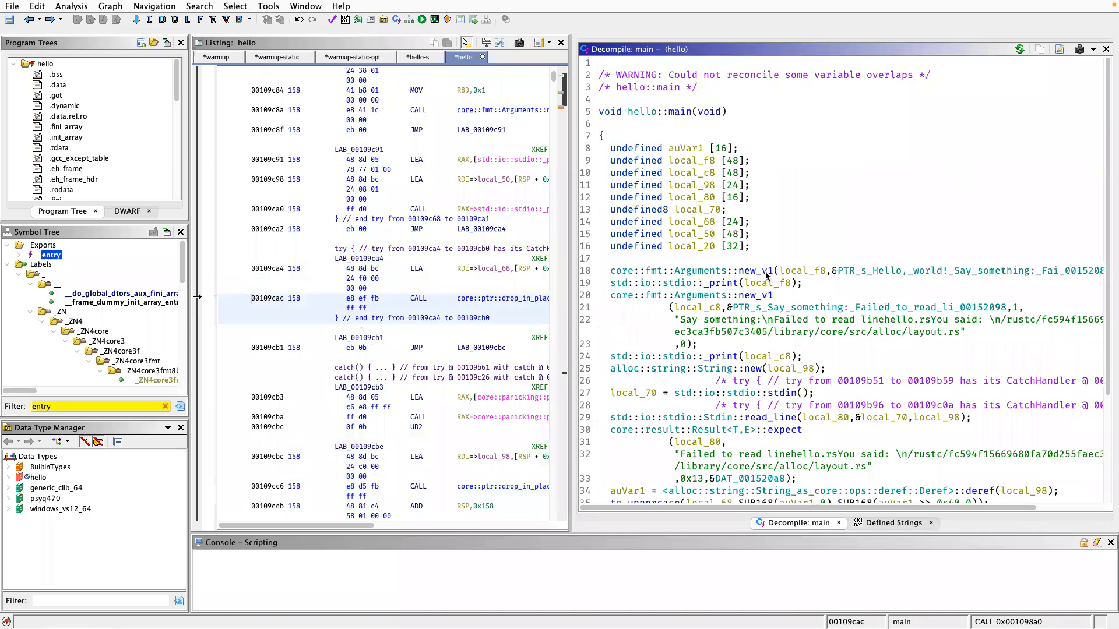
left_click(729, 283)
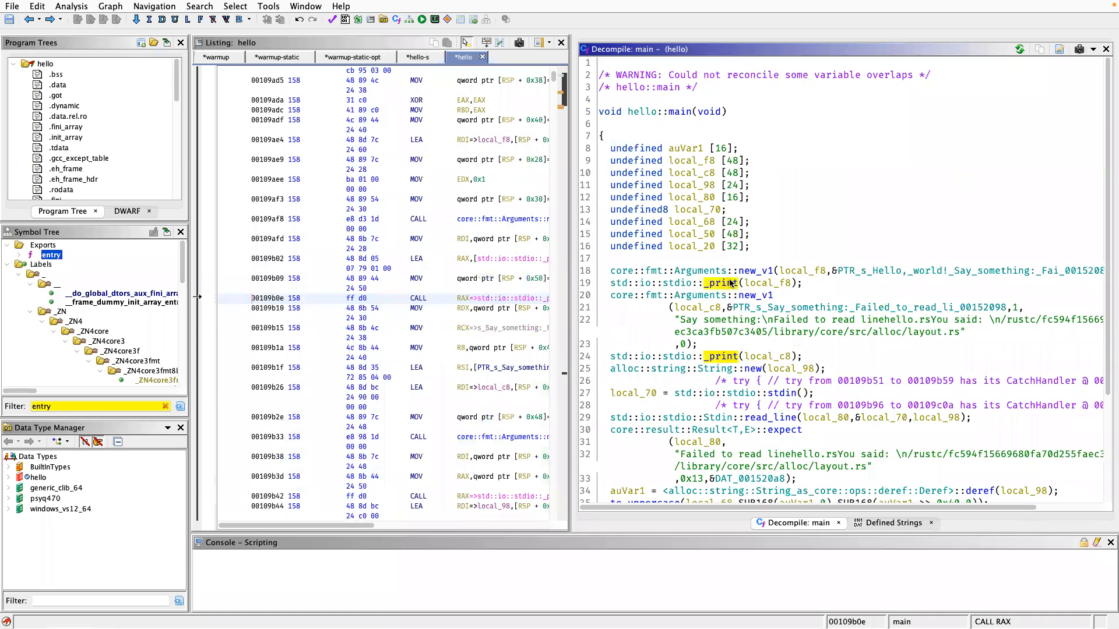
left_click(762, 417)
left_click(776, 390)
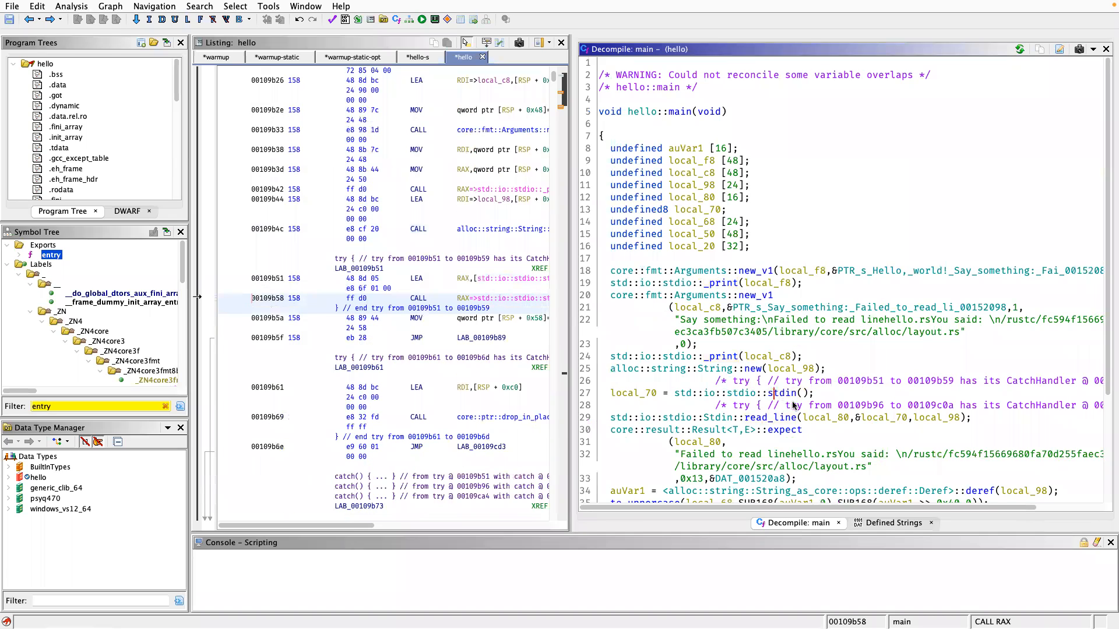
Inspect the "Failed to read line" portion of the string passed to Result<T,E>::expect, and the expect call's signature.
scroll(795, 405, "down", 1)
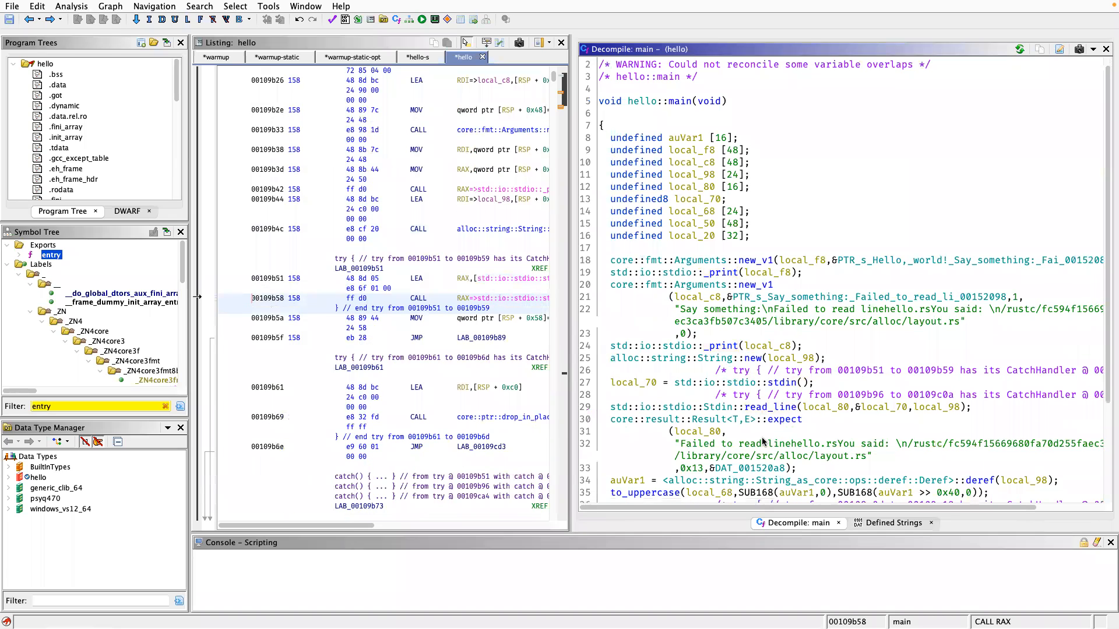
left_click(681, 452)
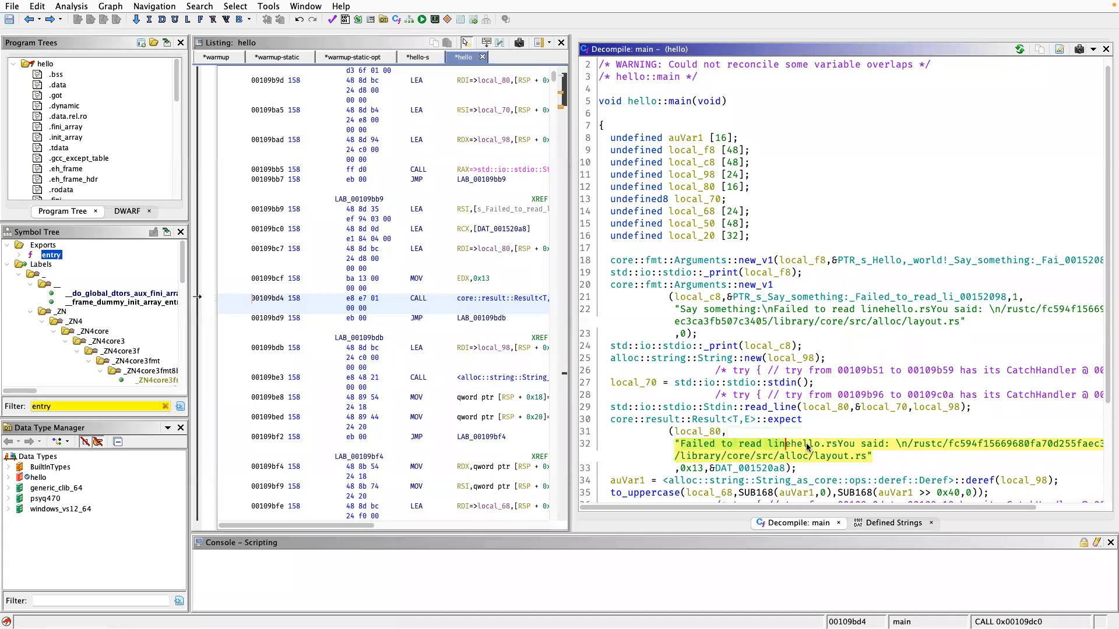
left_click_drag(681, 446, 798, 444)
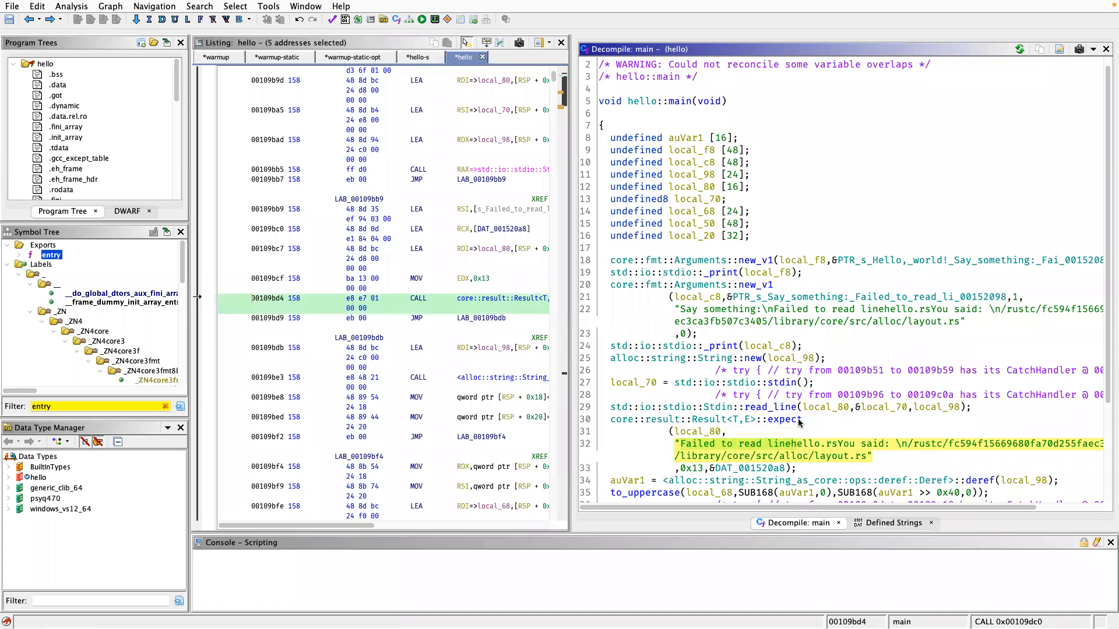
left_click(799, 422)
mouse_move(799, 416)
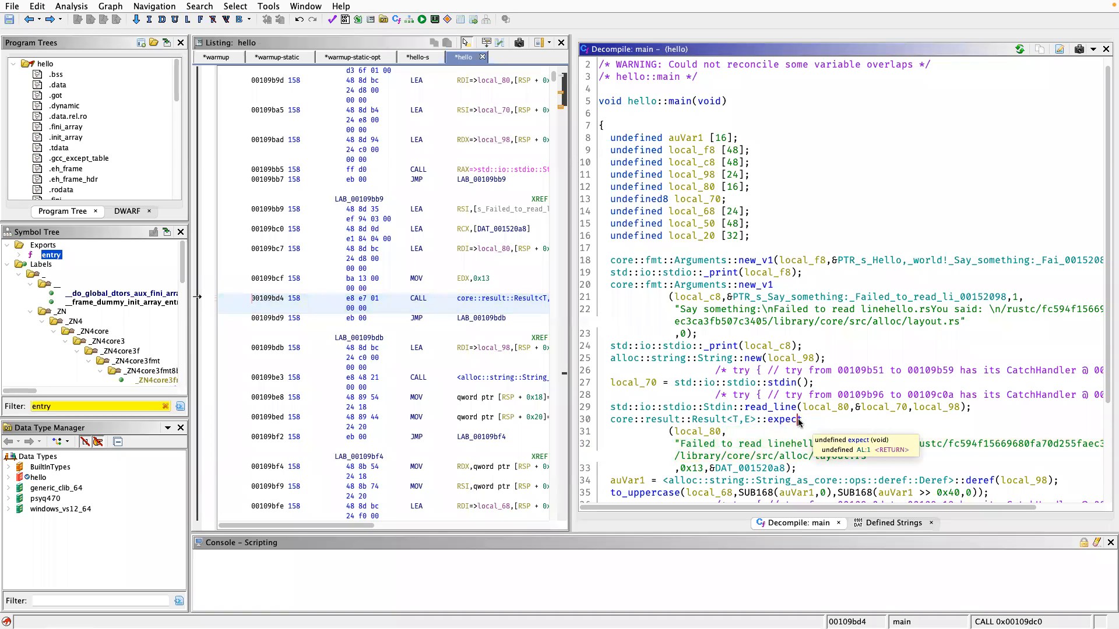
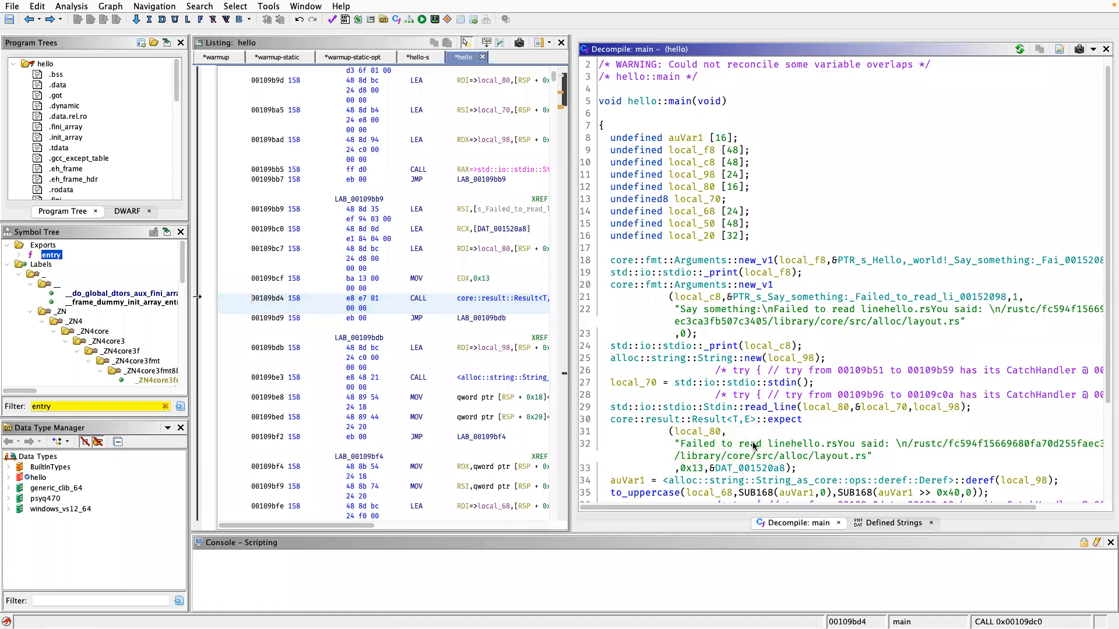
Inspect the value, address and symbol details of the "Failed to read line" string argument in the decompiled hello::main.
mouse_move(758, 450)
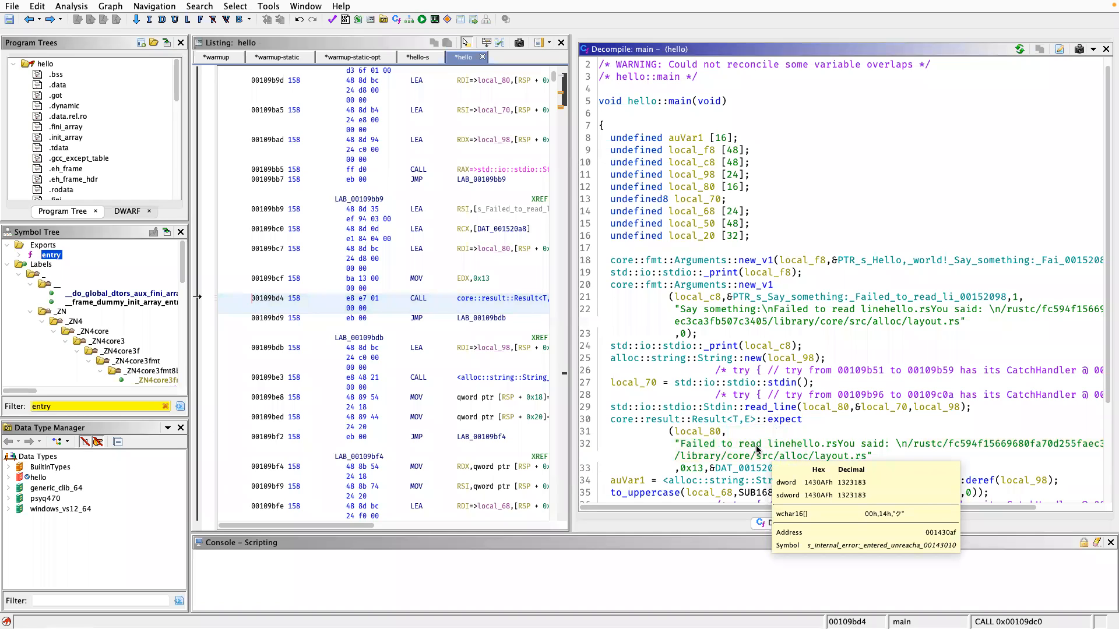
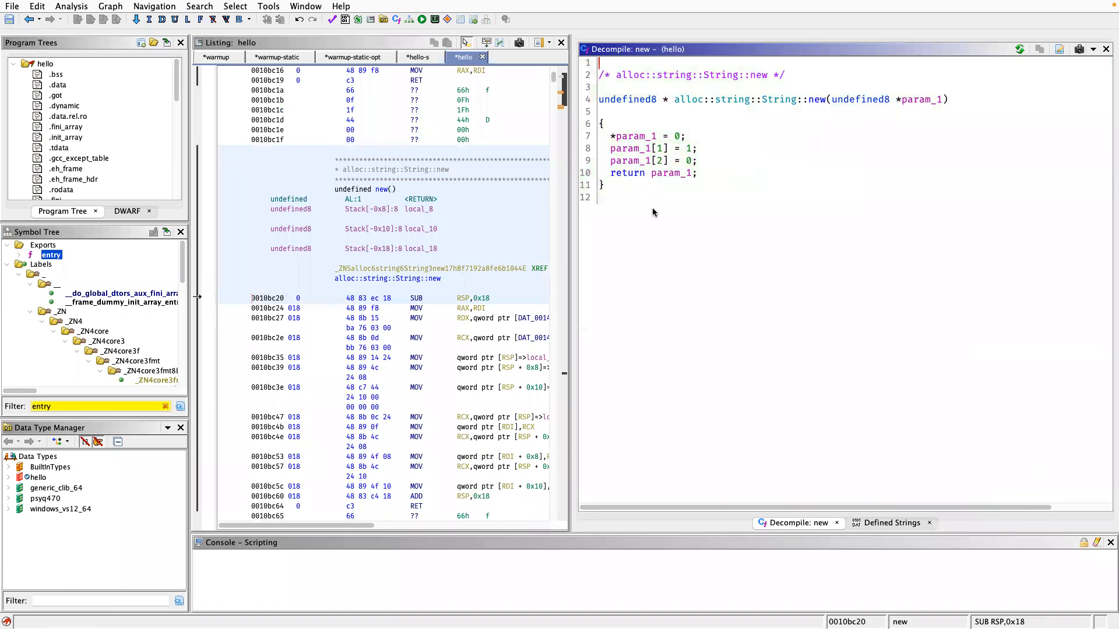
Return from String::new to the decompiled hello::main and open its to_uppercase function.
mouse_move(689, 174)
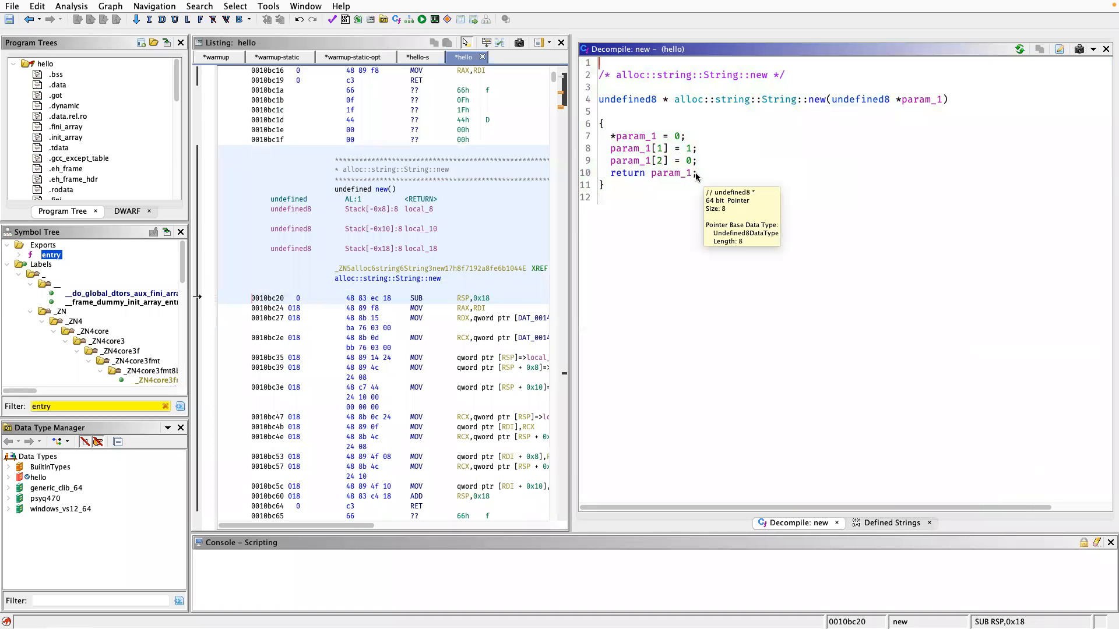
key("alt+Left")
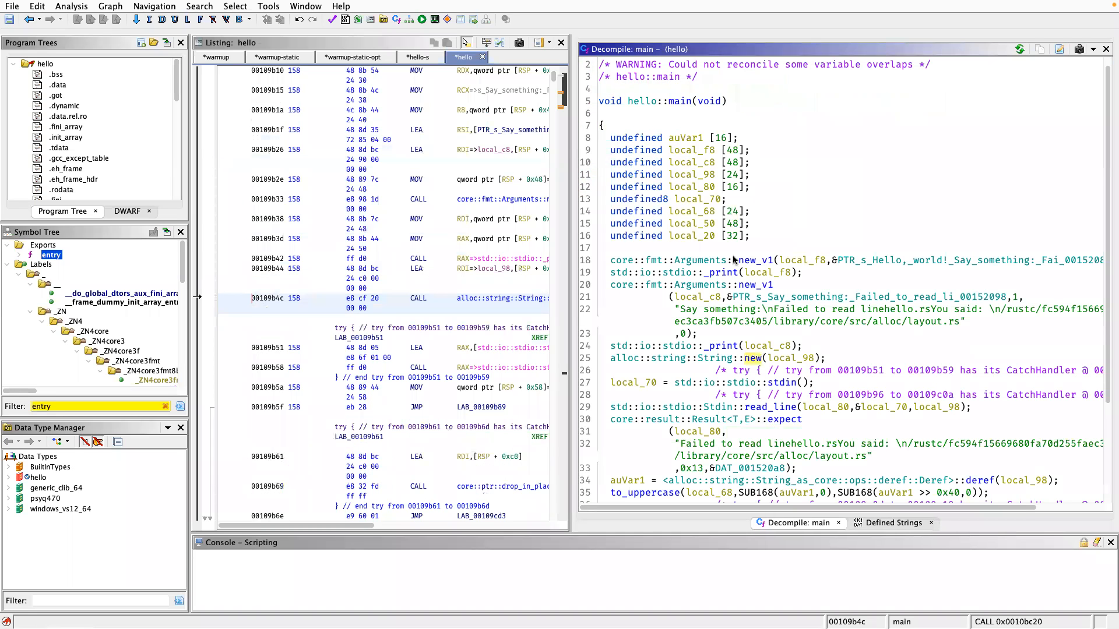
scroll(788, 430, "down", 2)
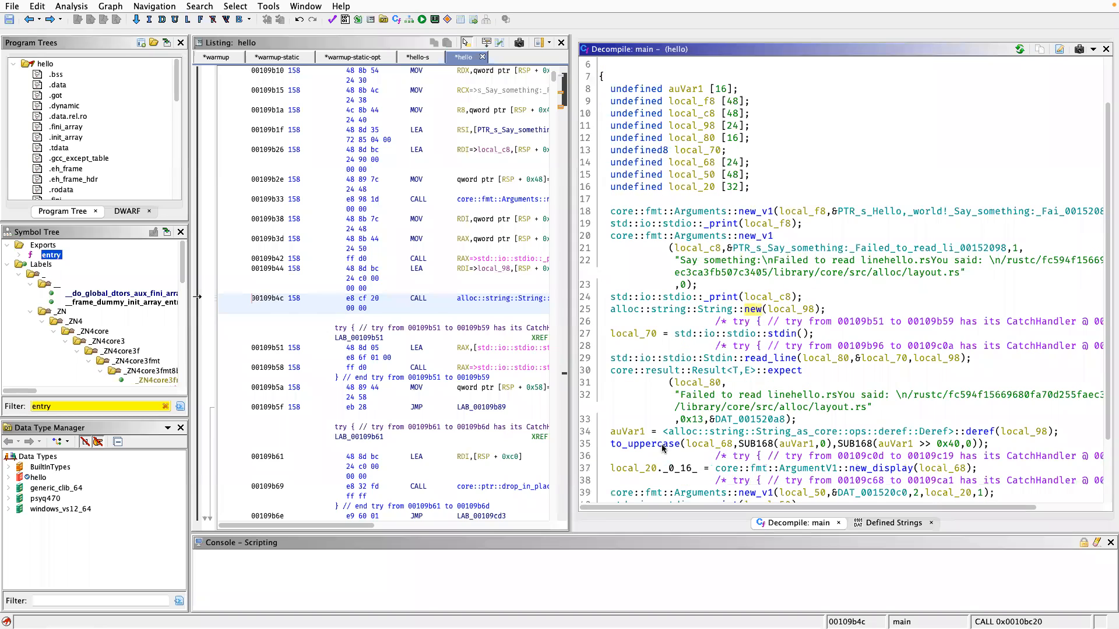
left_click(659, 445)
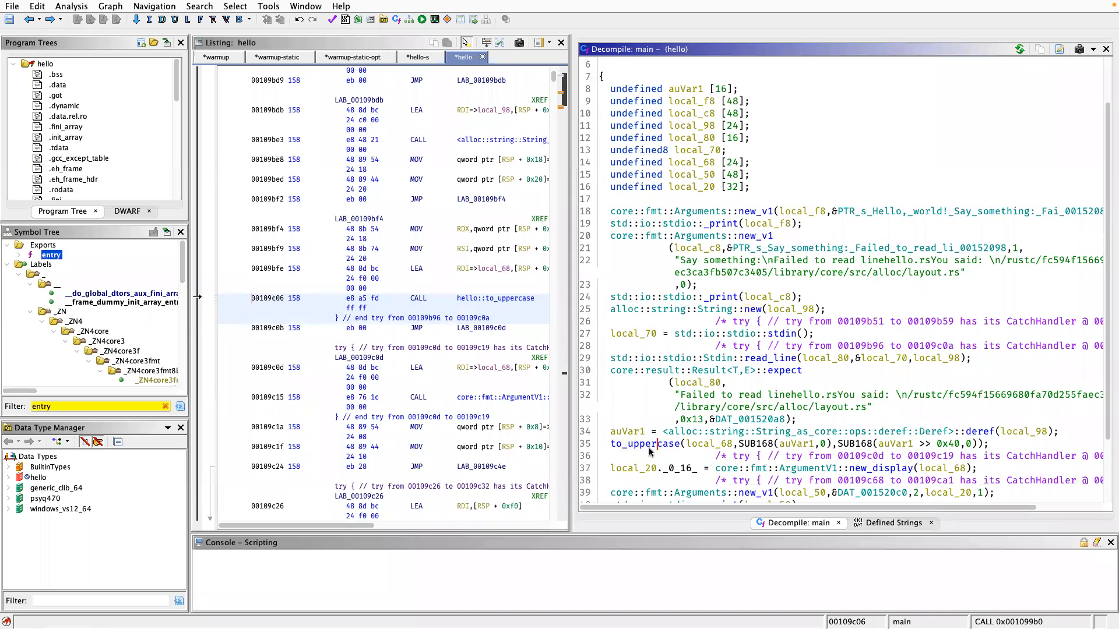
double_click(650, 446)
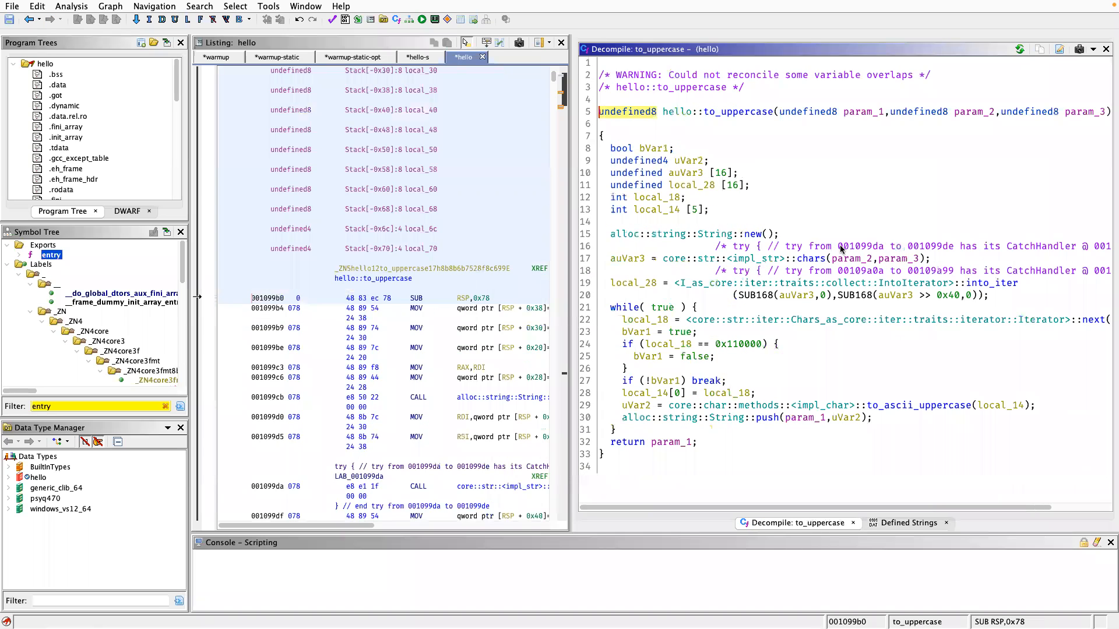
Inspect the IntoIterator into_iter function called by to_uppercase, return to the caller and locate the core::str chars call.
double_click(989, 283)
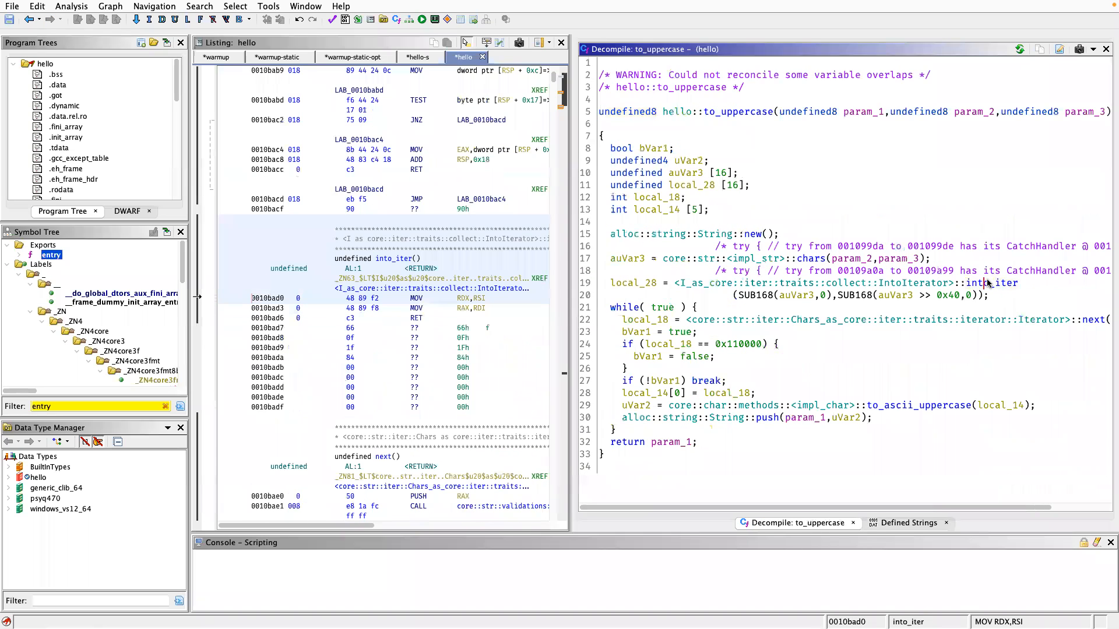
left_click(727, 148)
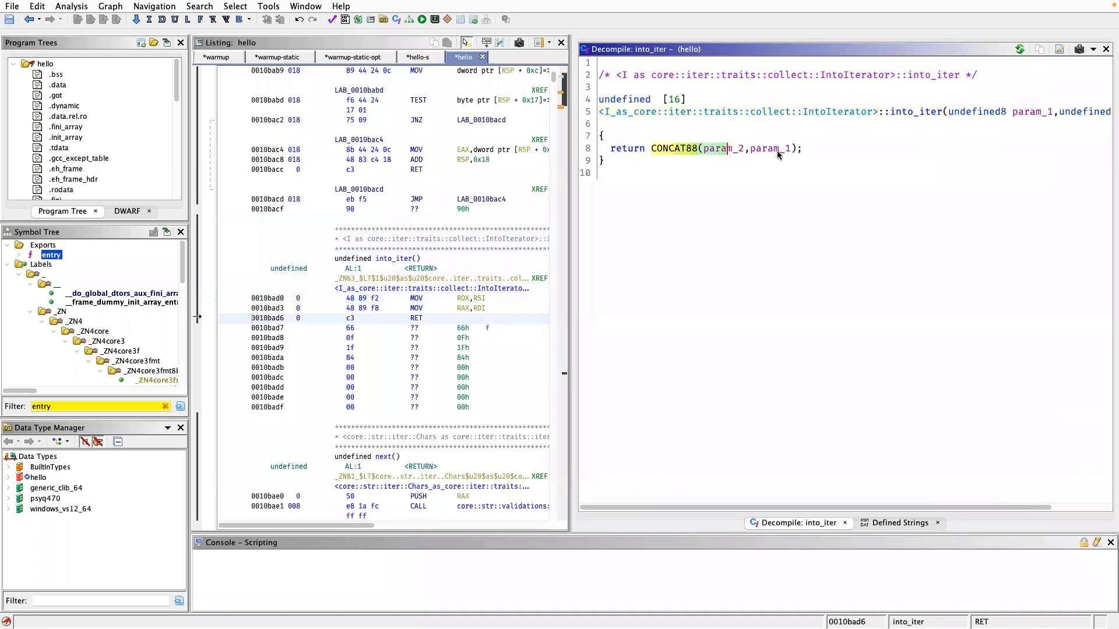
key("alt+Left")
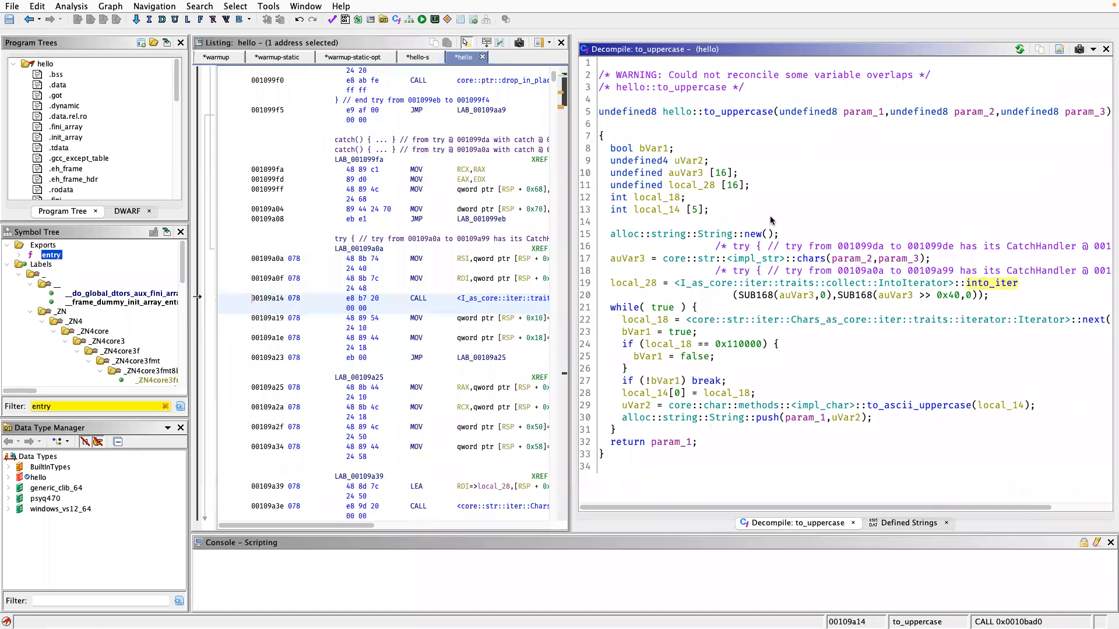
left_click(817, 259)
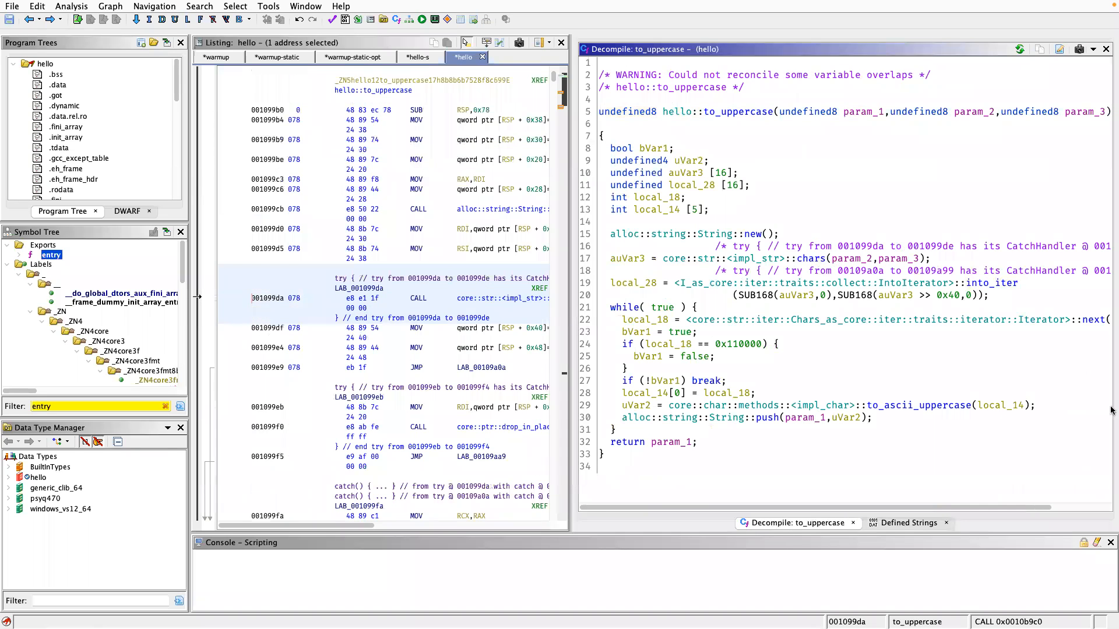
Open the Chars iterator's next function from to_uppercase and follow its call to core::str::validations::next_code_point.
double_click(1094, 320)
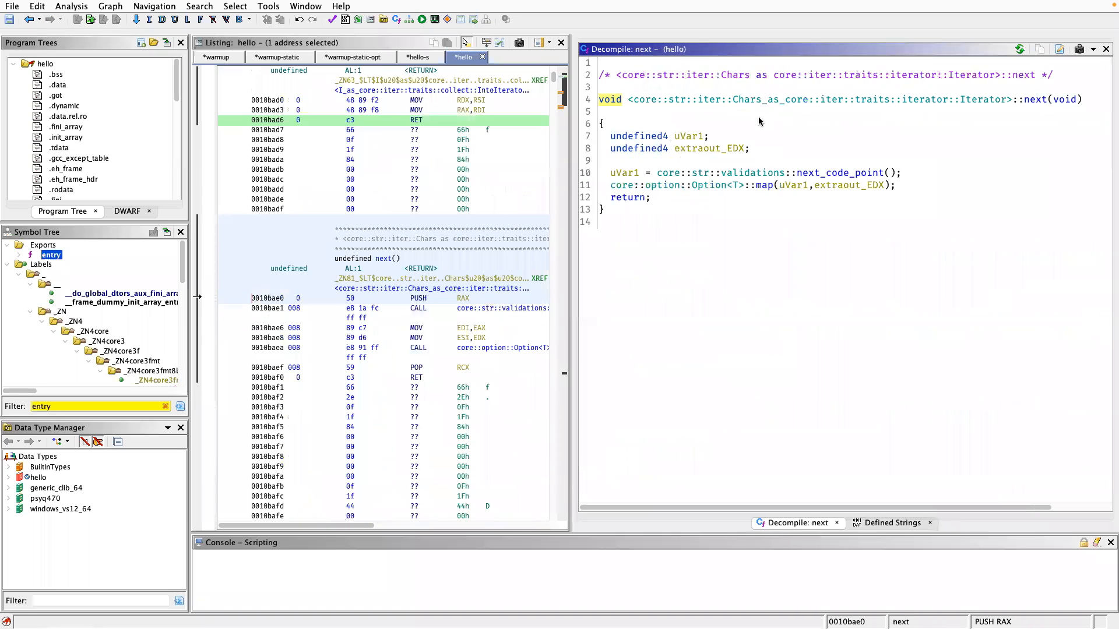
left_click(846, 175)
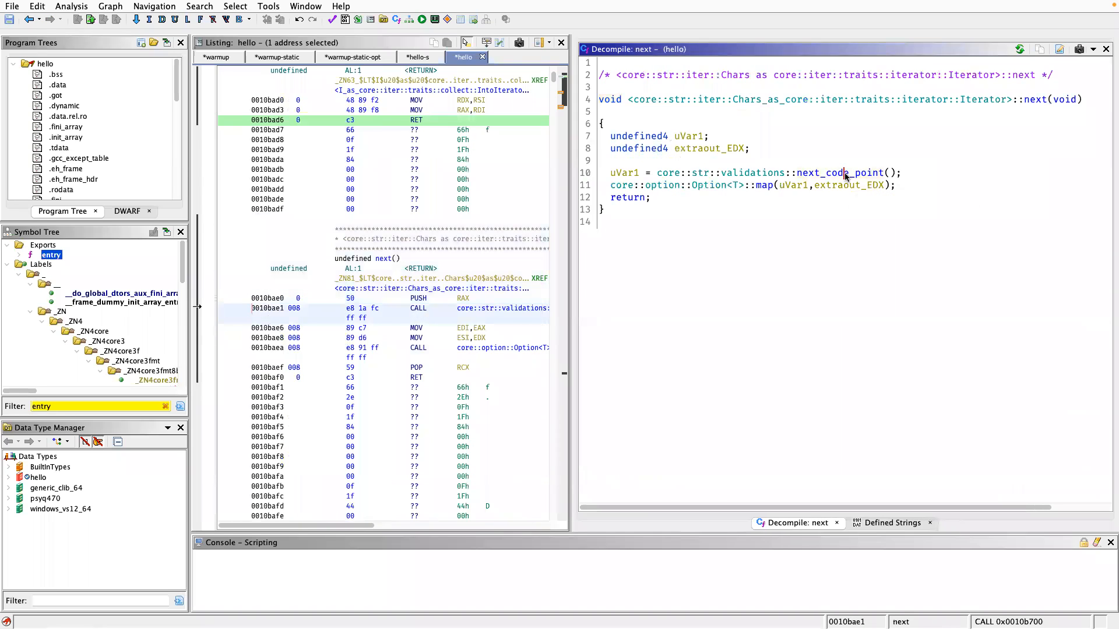
double_click(846, 175)
Examine the decompiled next_code_point function, highlighting every use of local_18 and reviewing its type and branches.
scroll(855, 269, "down", 2)
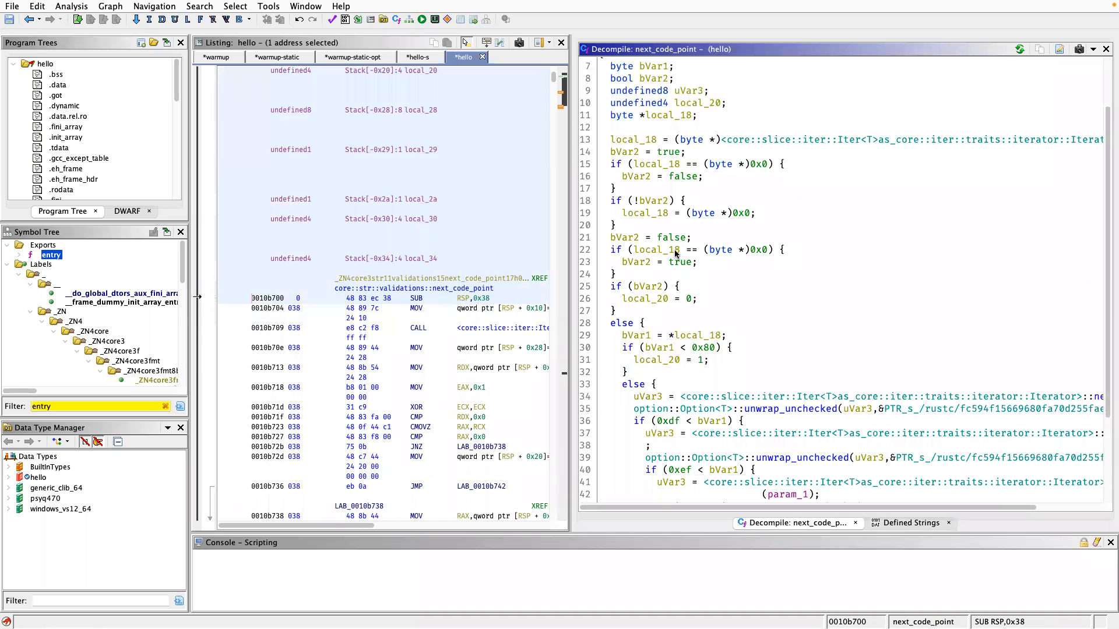
mouse_move(676, 252)
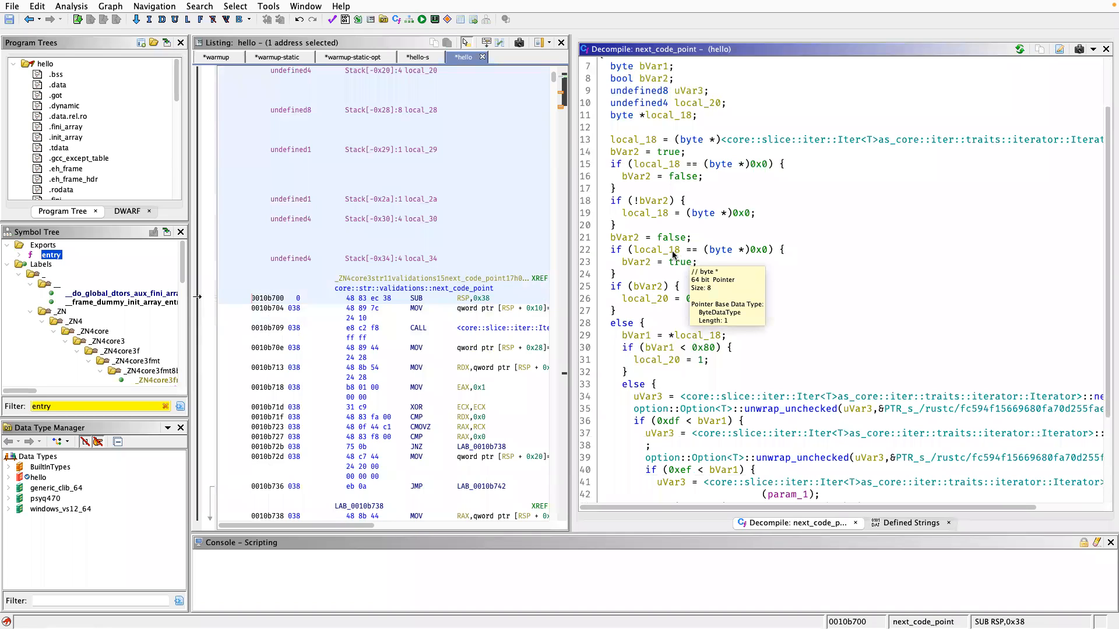
left_click(659, 249)
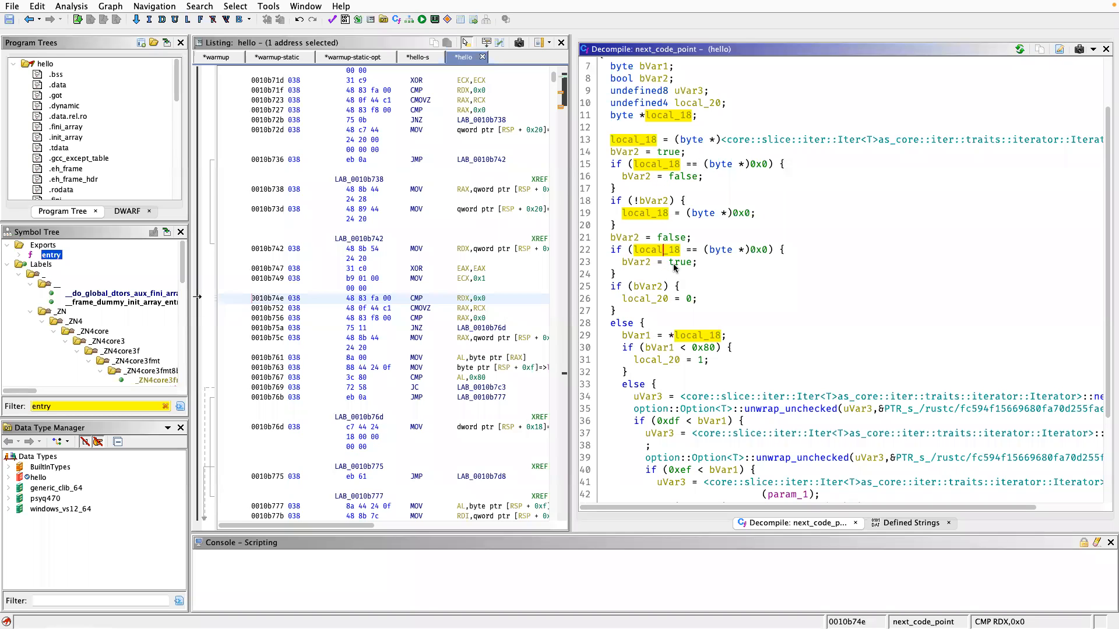
scroll(733, 370, "down", 5)
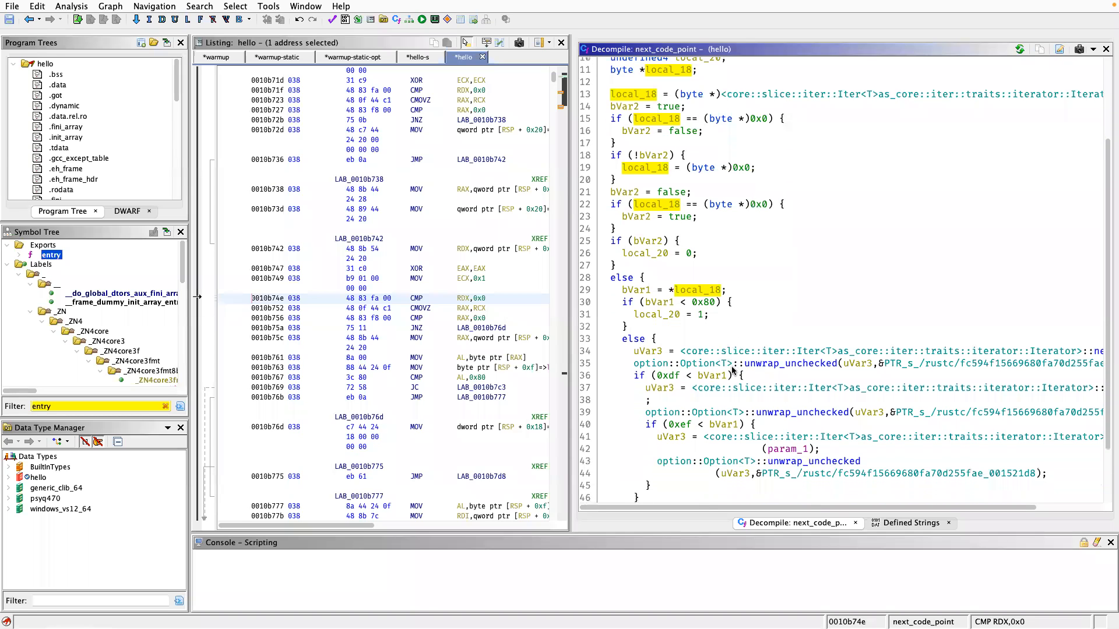
scroll(676, 132, "up", 5)
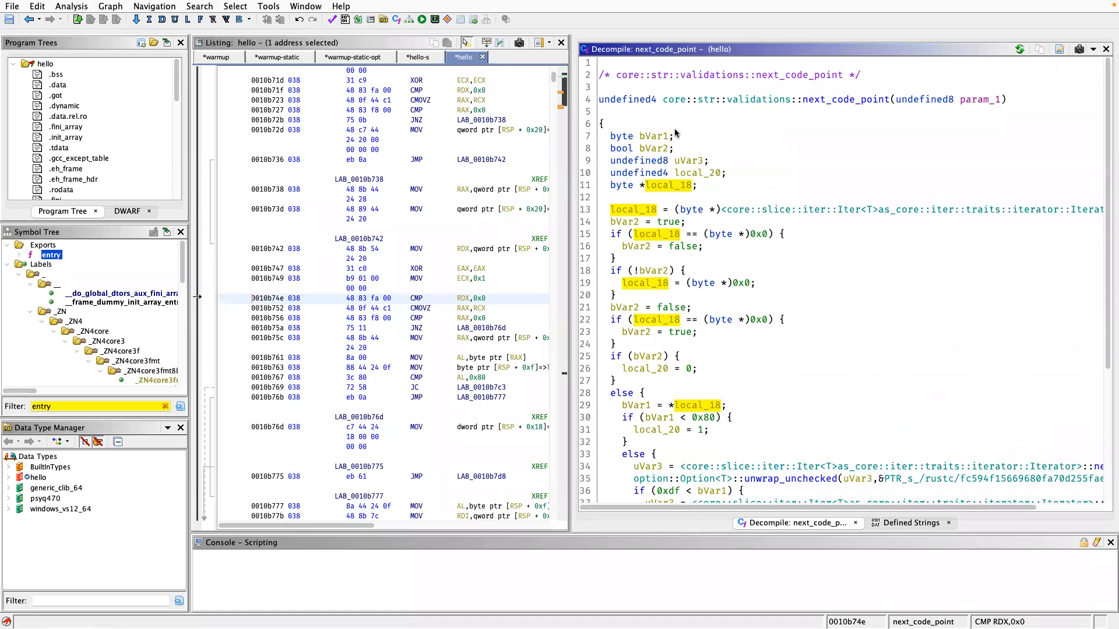
Go back to the Chars iterator's next function and open the core::option::Option<T>::map function it calls.
key("alt+Left")
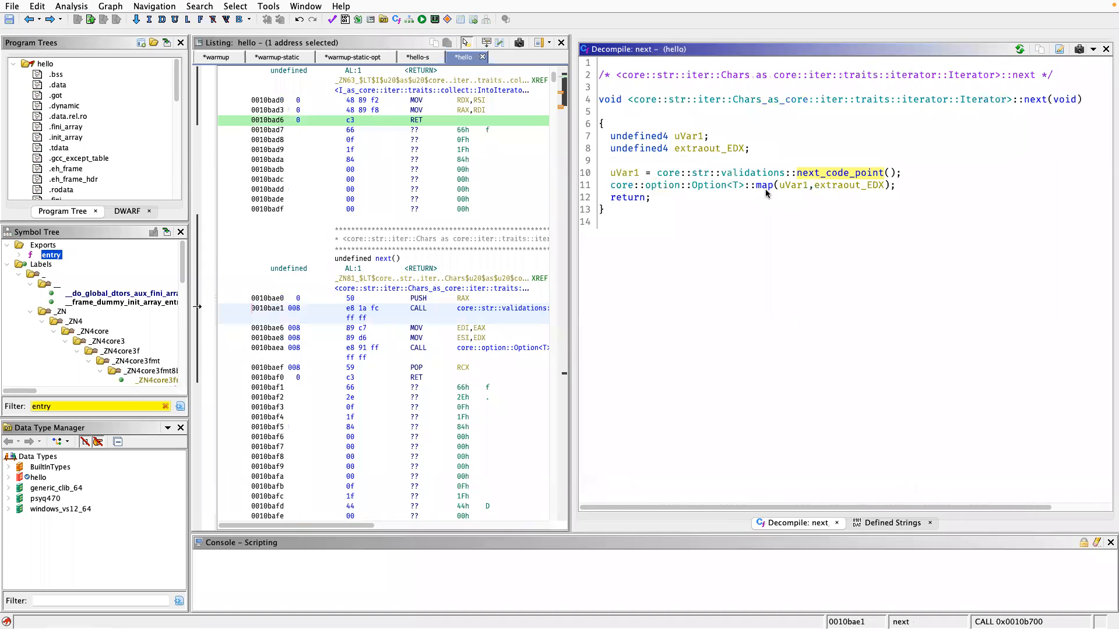
left_click(766, 189)
double_click(766, 190)
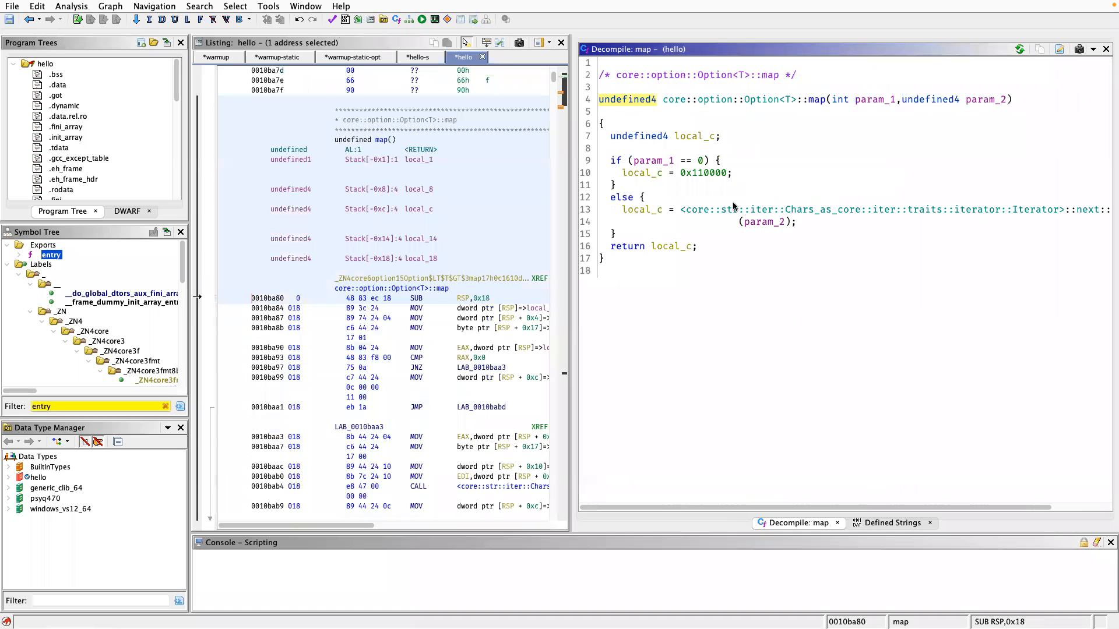
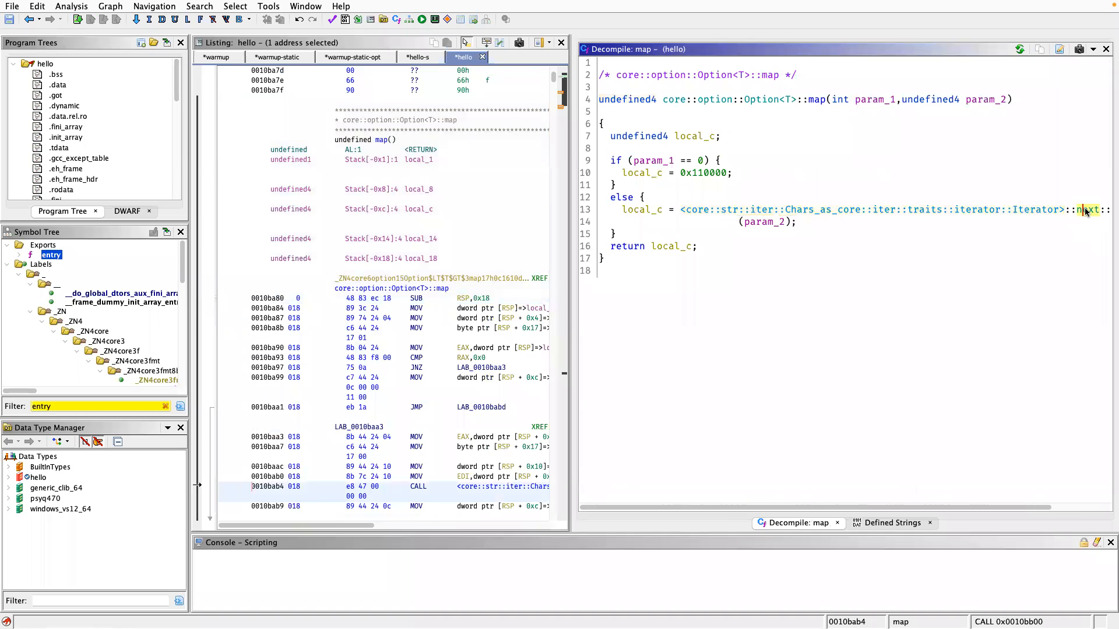
Inspect the Chars iterator's next closure called by Option<T>::map, and return through the calling functions to hello::main.
double_click(1083, 212)
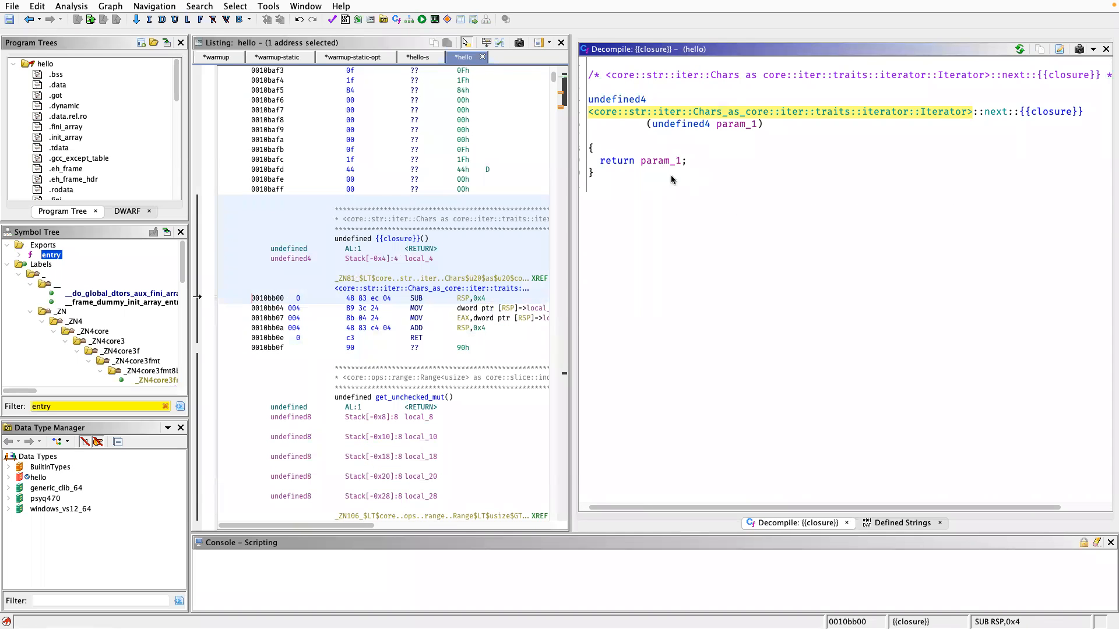
key("alt+Left")
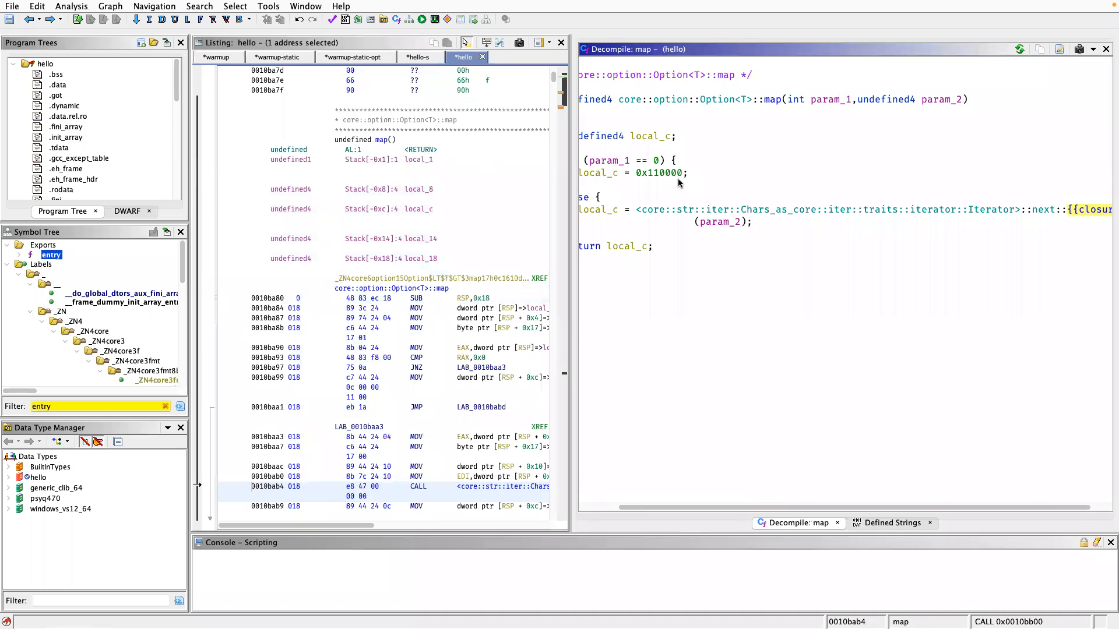
key("alt+Left")
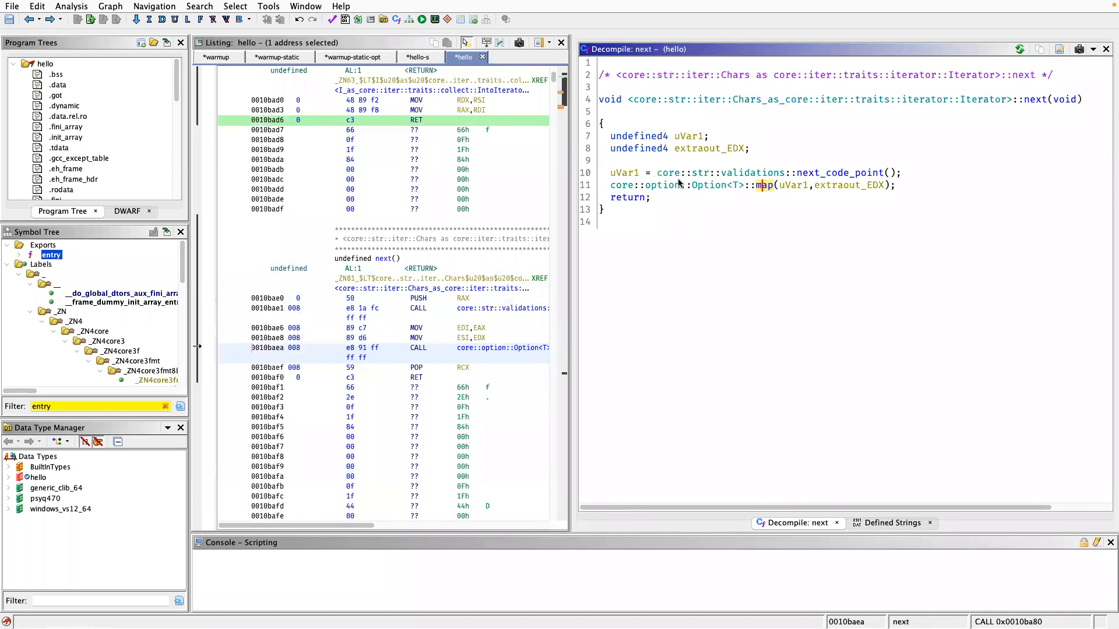
key("alt+Left")
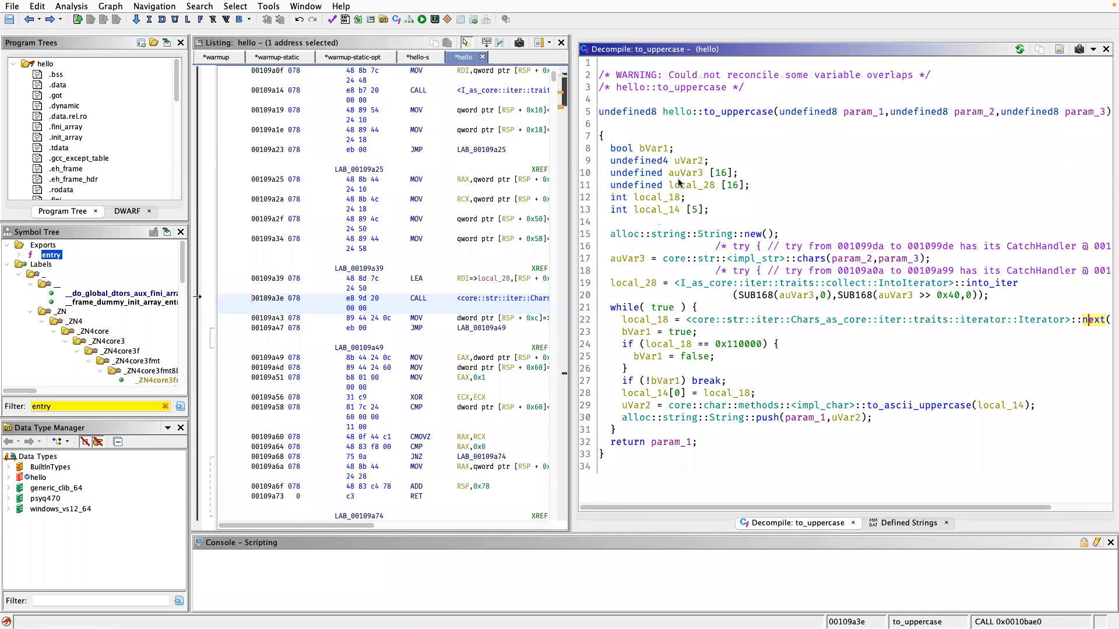
key("alt+Left")
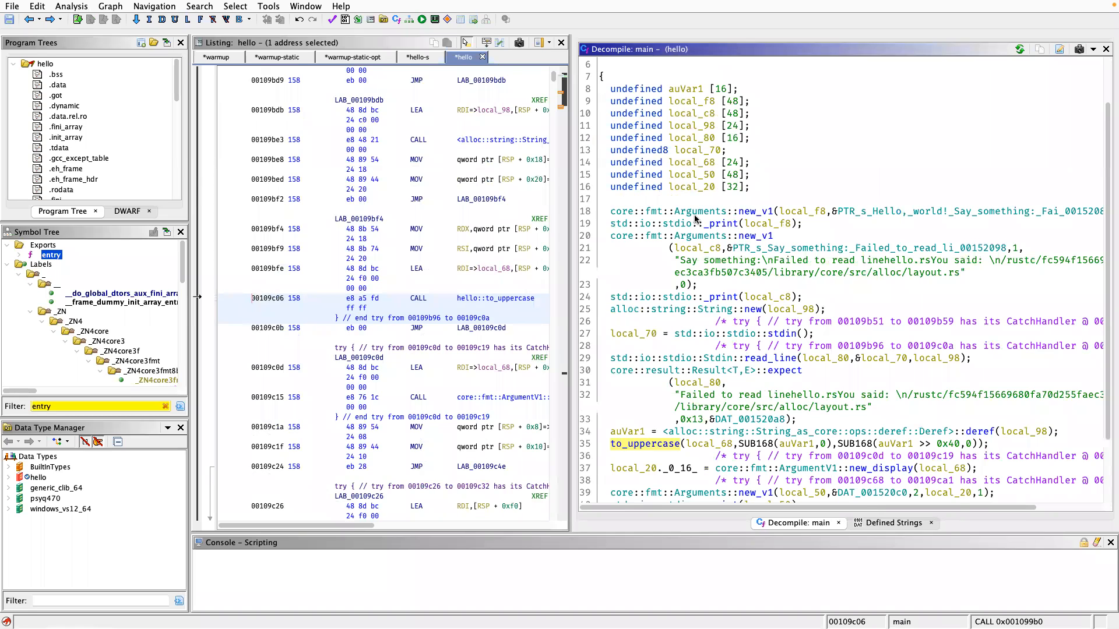
Review the decompiled hello::main from its variable declarations to its return, and check the signature of the to_uppercase call.
scroll(694, 215, "up", 2)
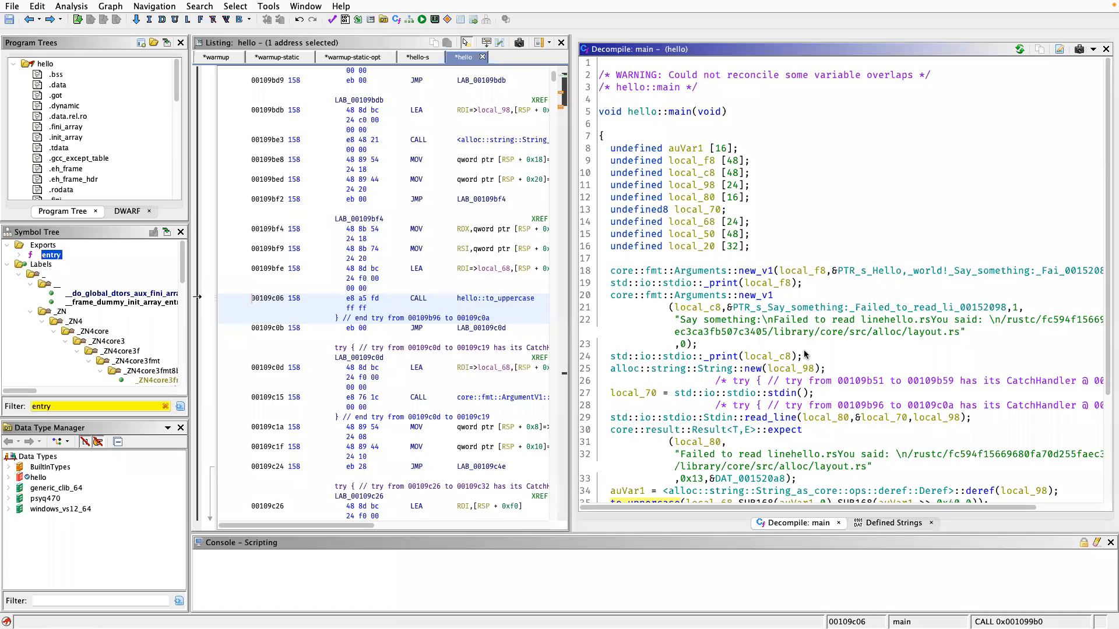
scroll(804, 355, "down", 4)
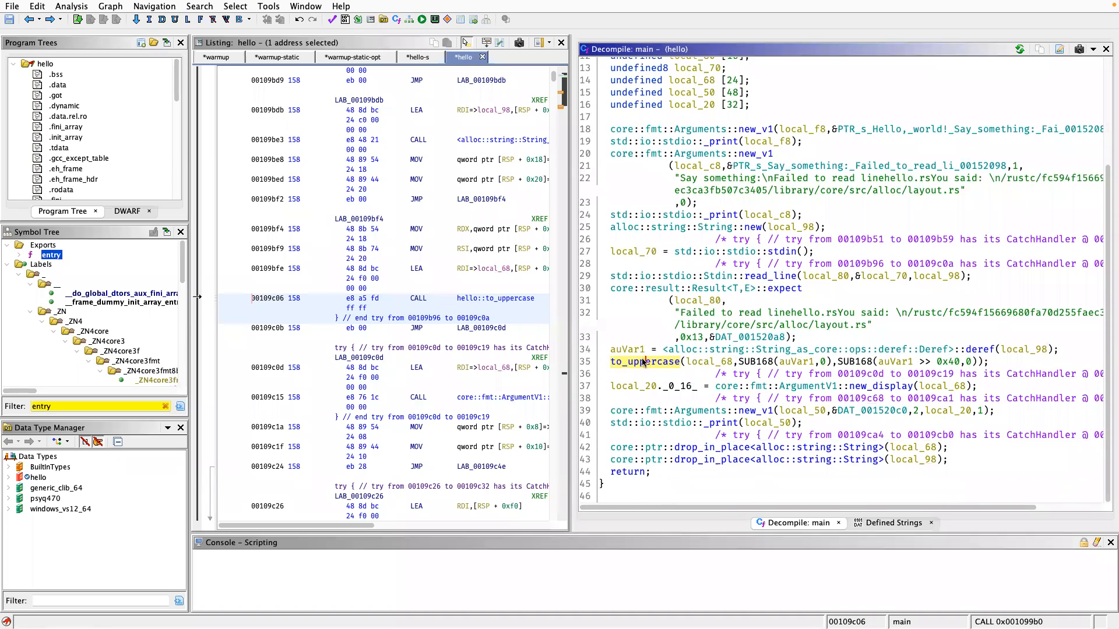
mouse_move(643, 362)
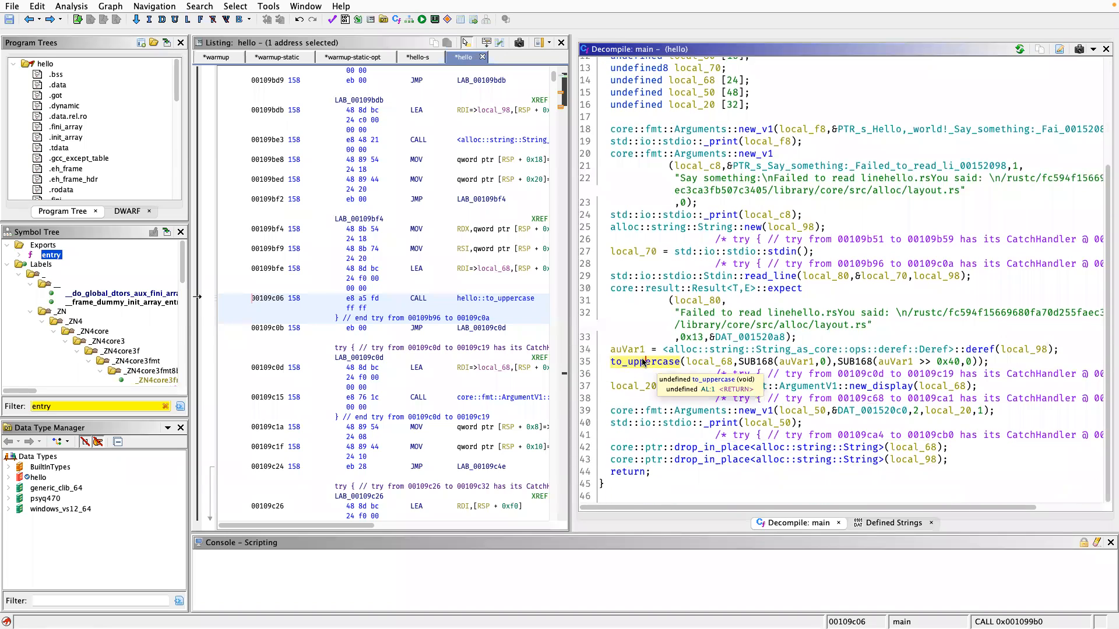
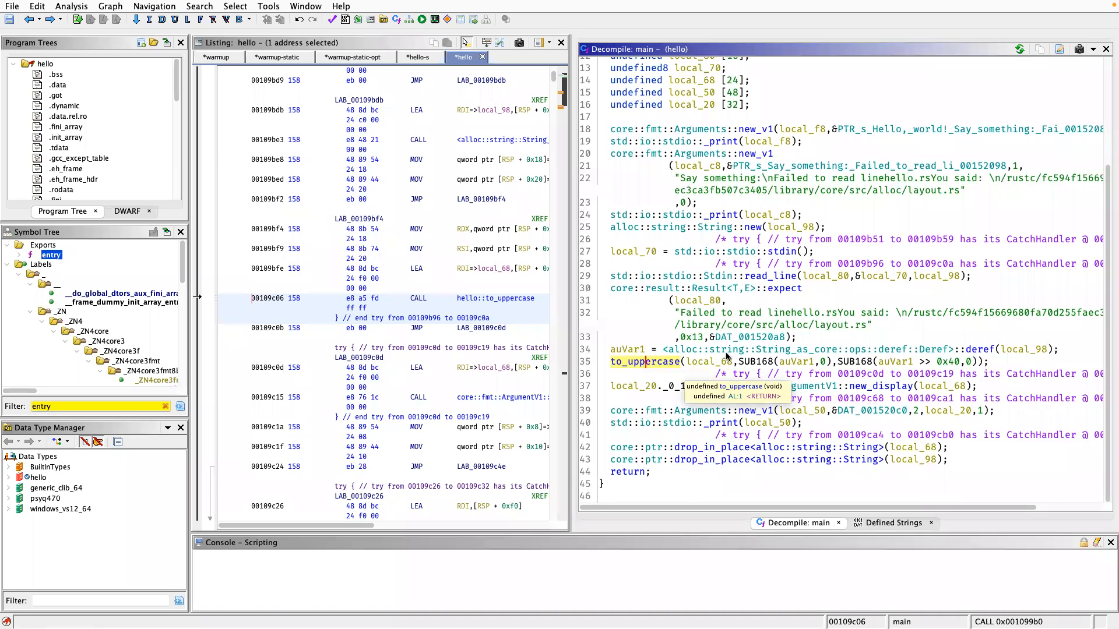
scroll(800, 336, "up", 4)
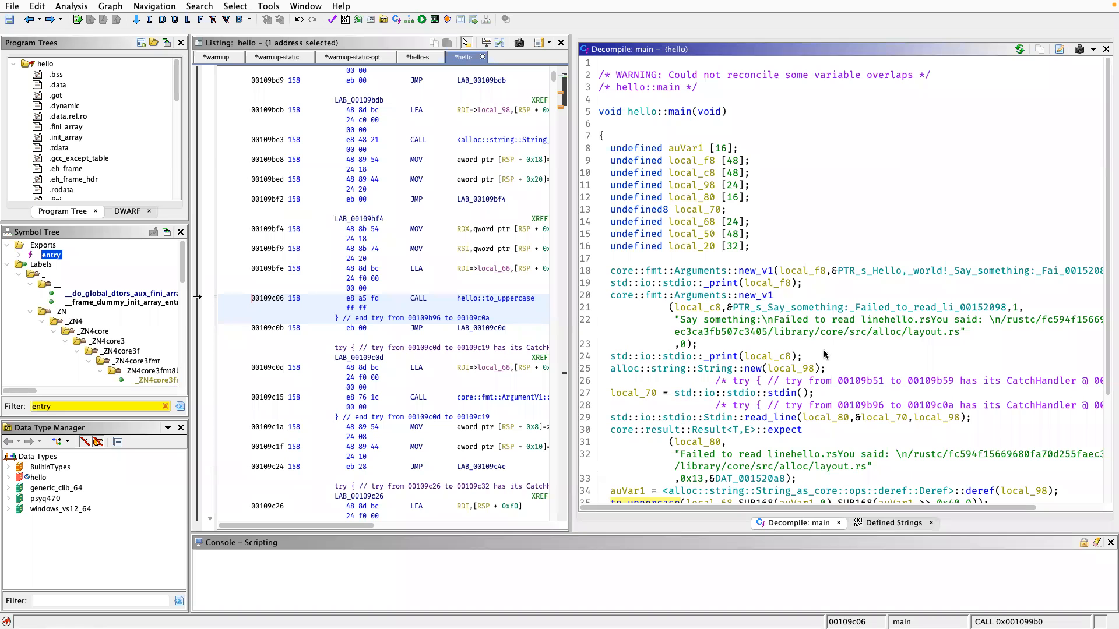
scroll(824, 354, "down", 3)
scroll(828, 361, "up", 3)
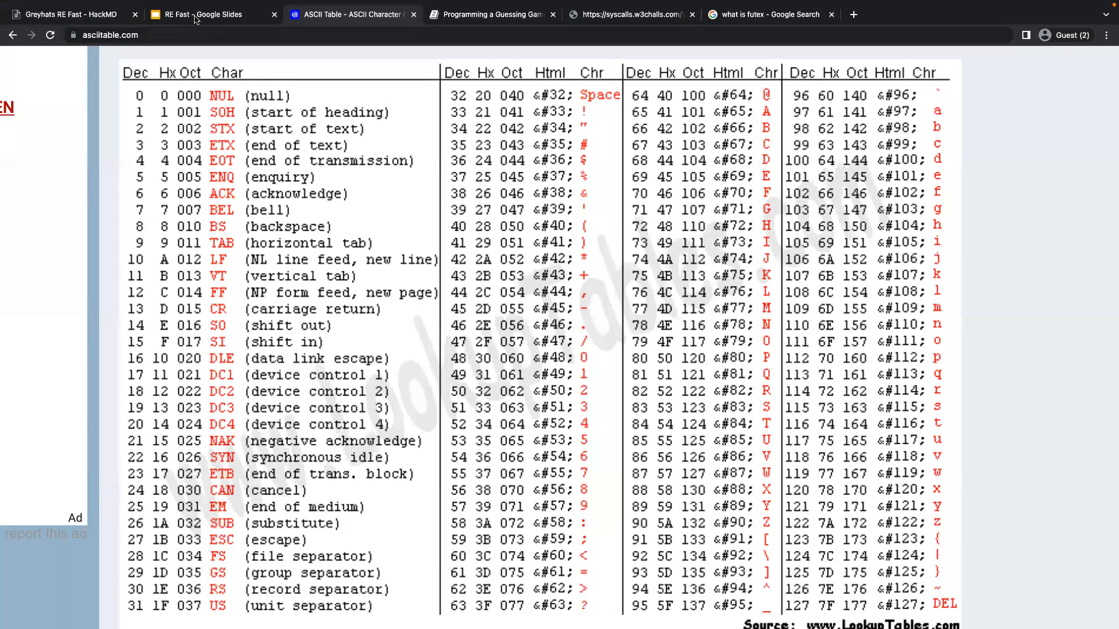
Switch to the browser, skim the Greyhats RE Fast notes, and open the RE Fast cool-down slide about finding main in 1-warmup/simple.exe.
left_click(195, 18)
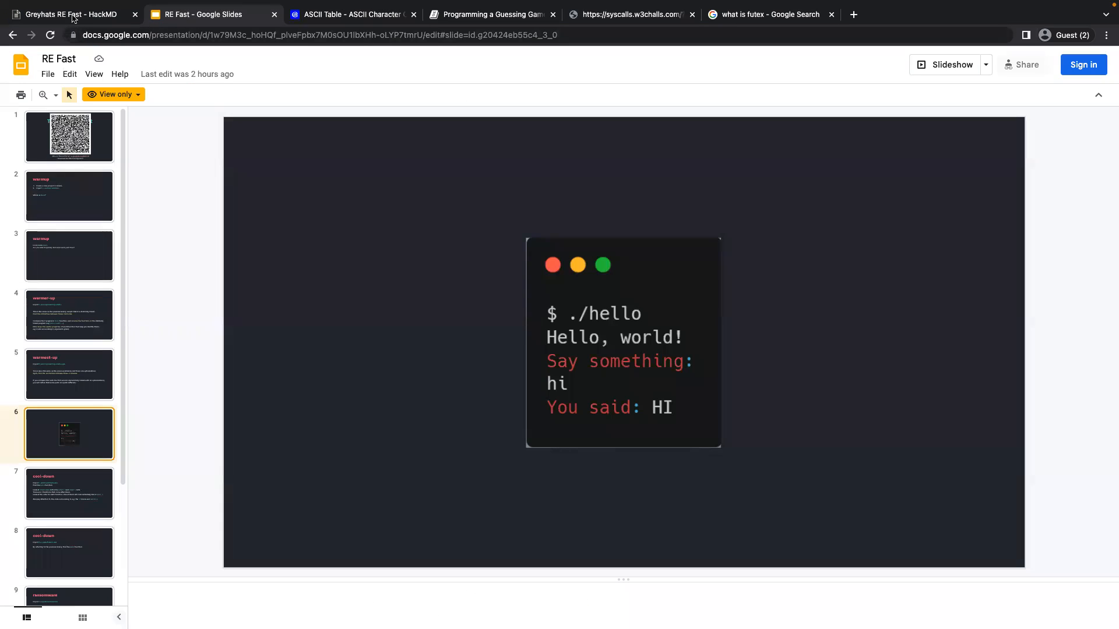
left_click(73, 18)
scroll(522, 288, "down", 15)
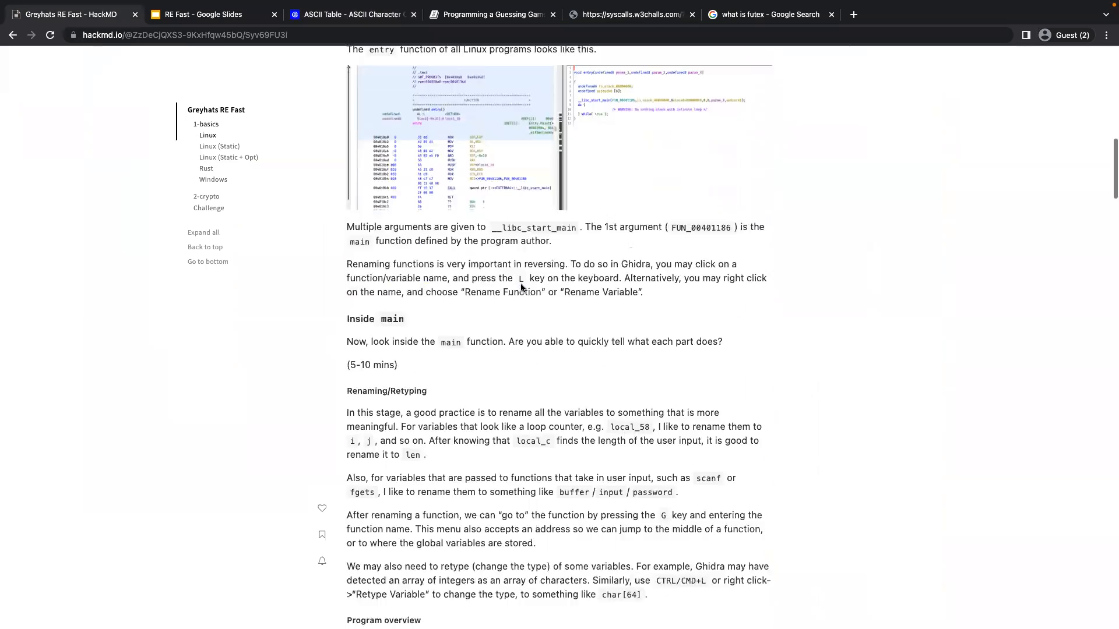
scroll(520, 283, "up", 20)
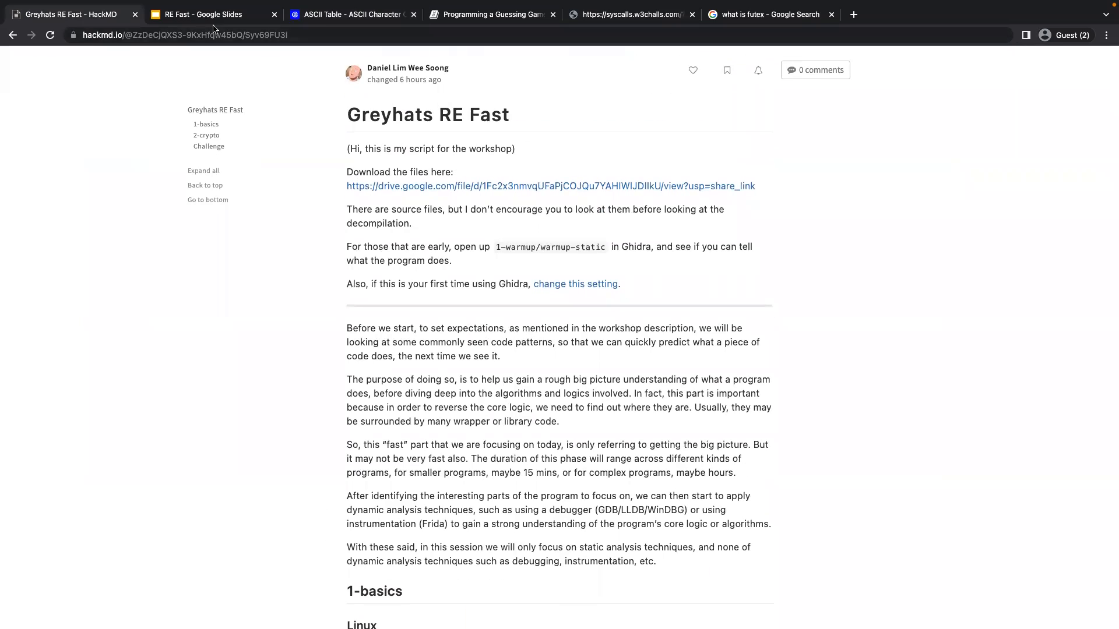
left_click(213, 24)
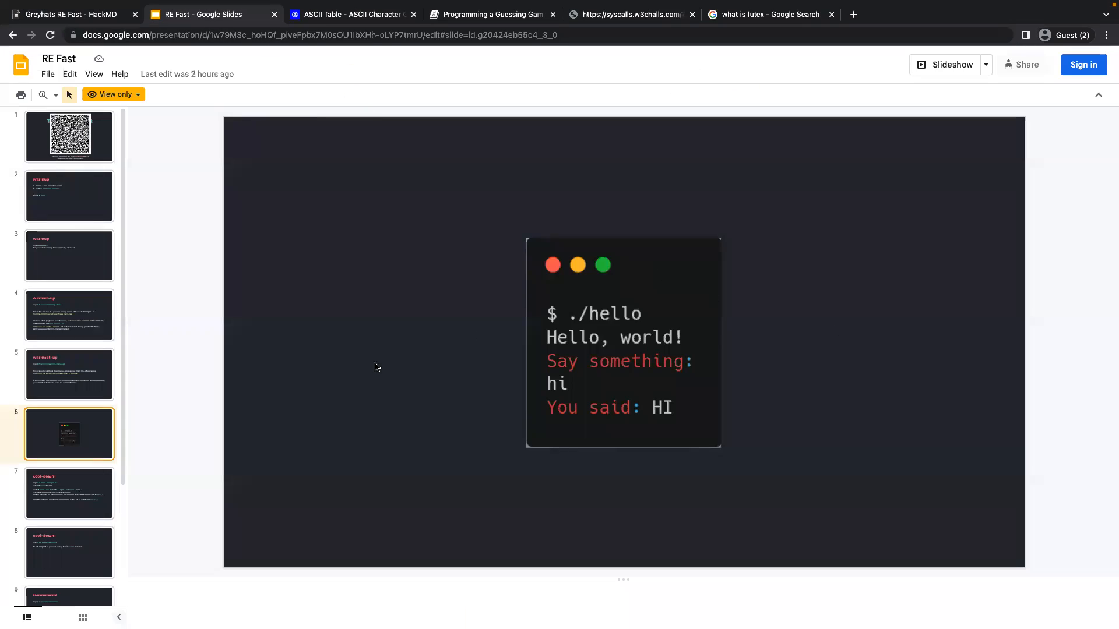
left_click(87, 497)
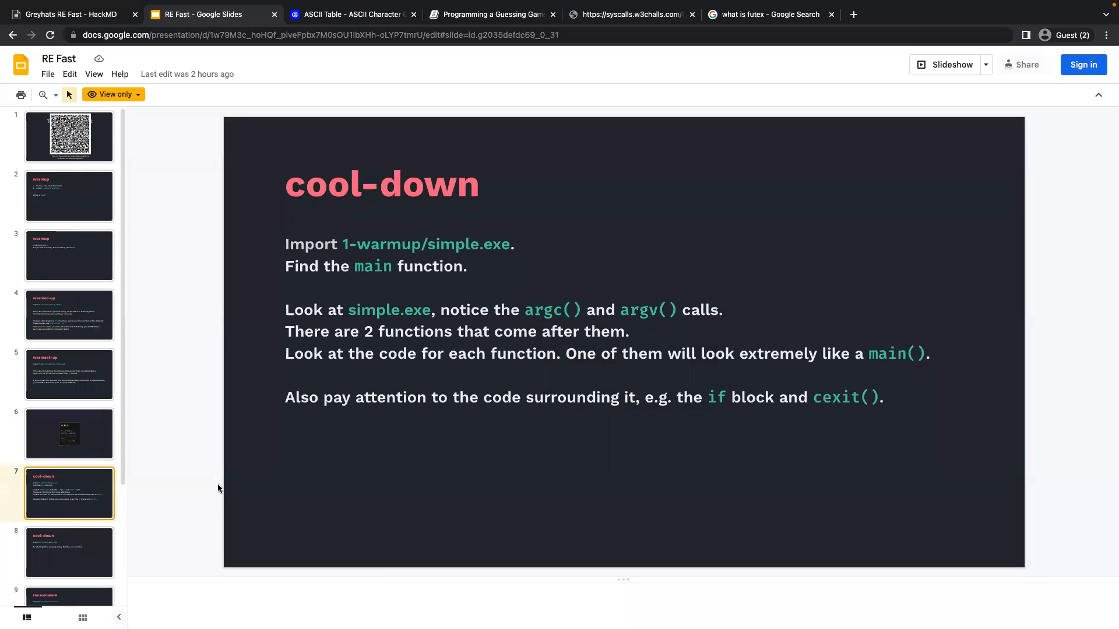